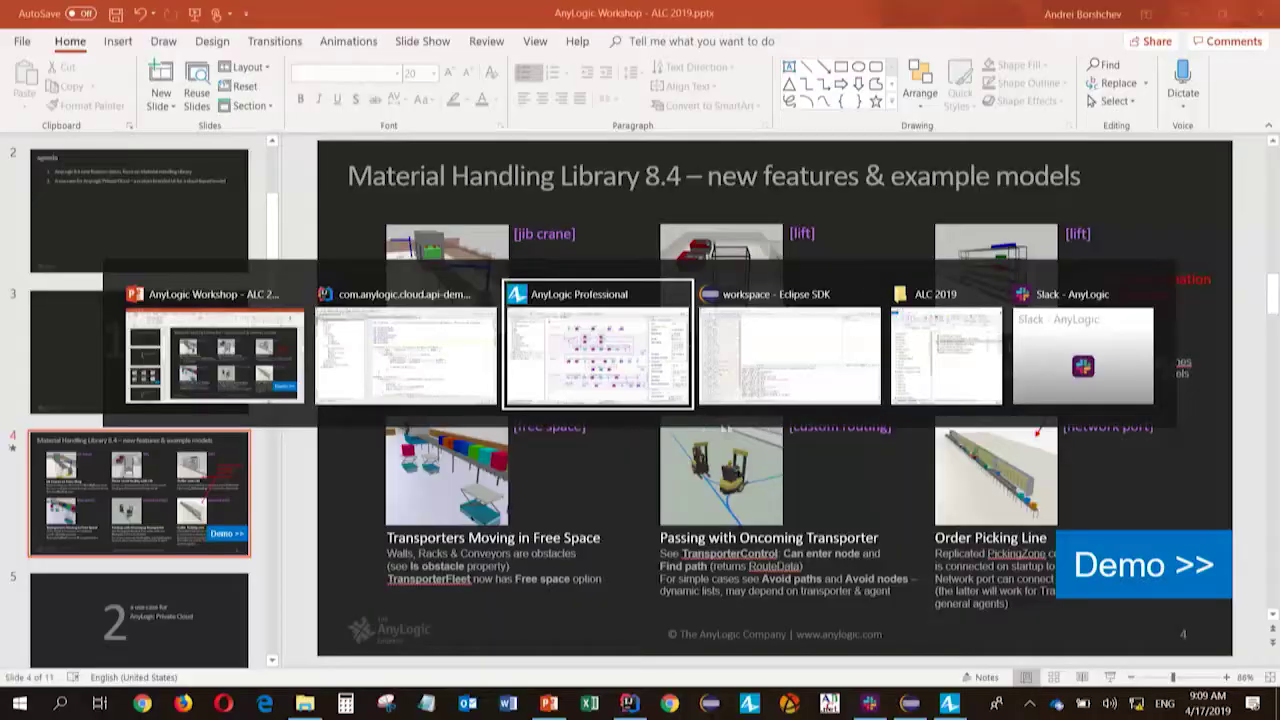
- Switch from the PowerPoint slides over to AnyLogic Professional
key(alt+Tab)
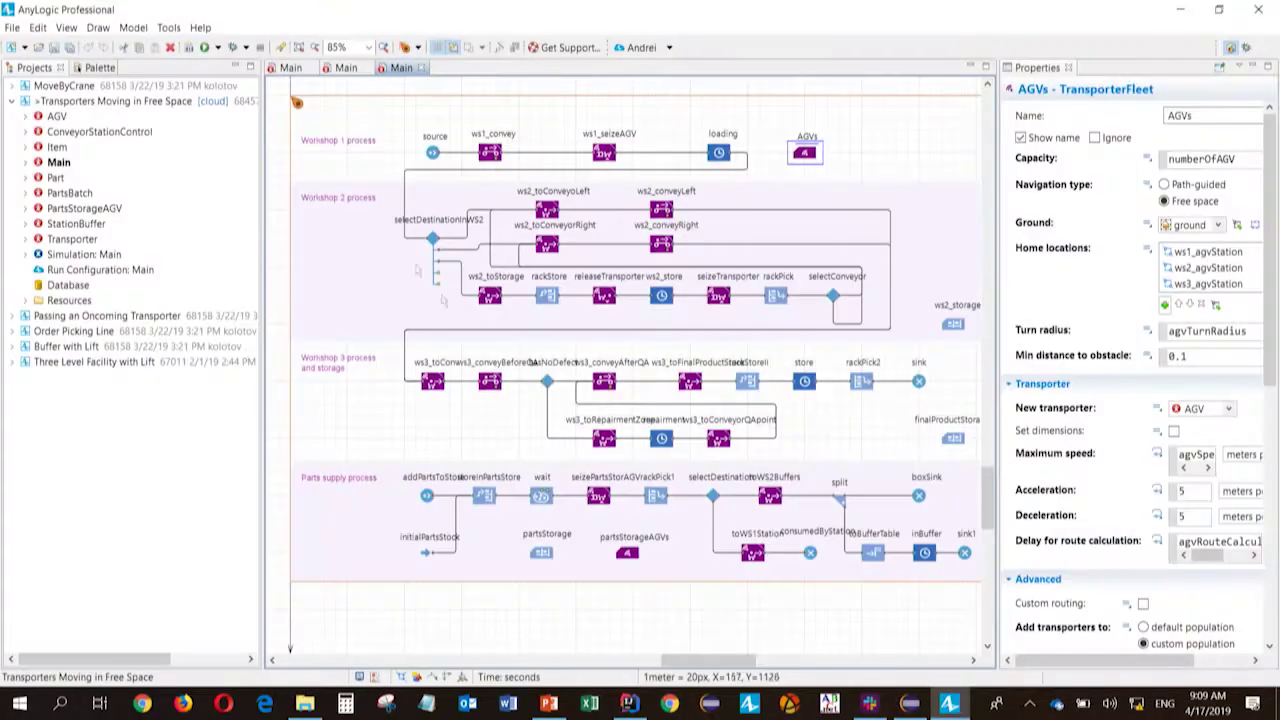
- Close all open editors, collapse Transporters Moving in Free Space, and expand MoveByCrane to run it
right_click(409, 76)
click(445, 152)
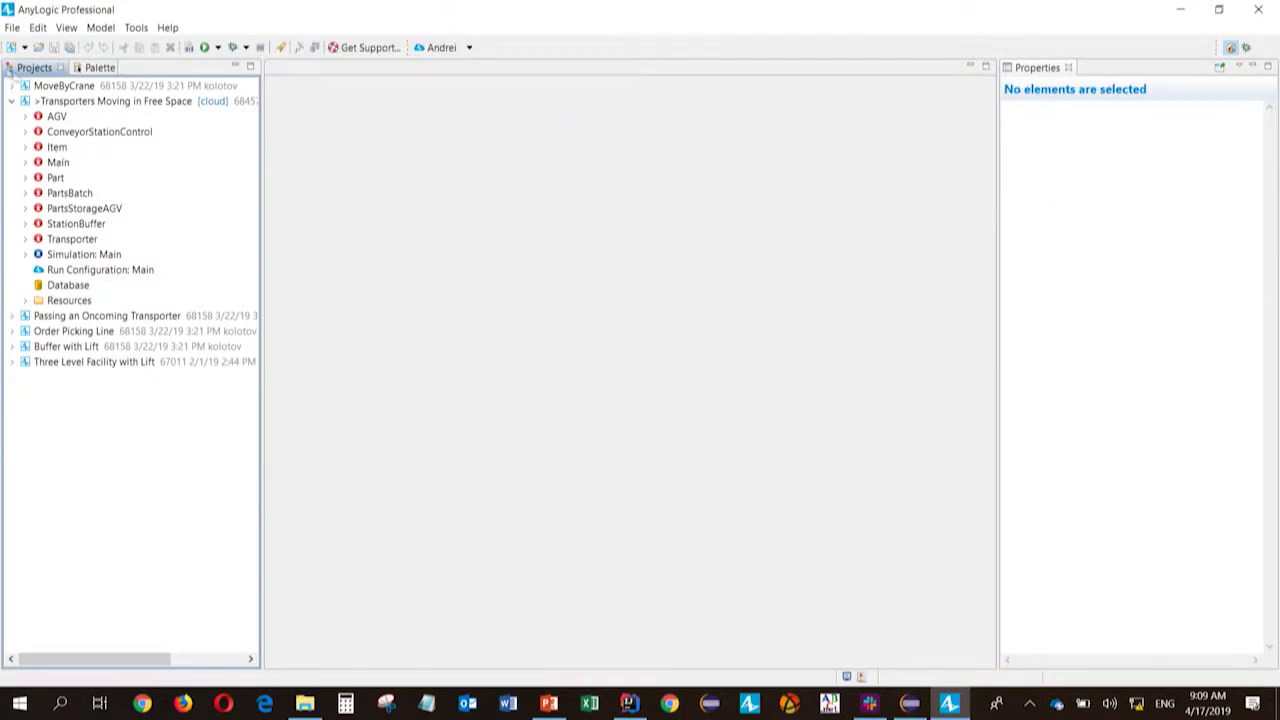
click(12, 102)
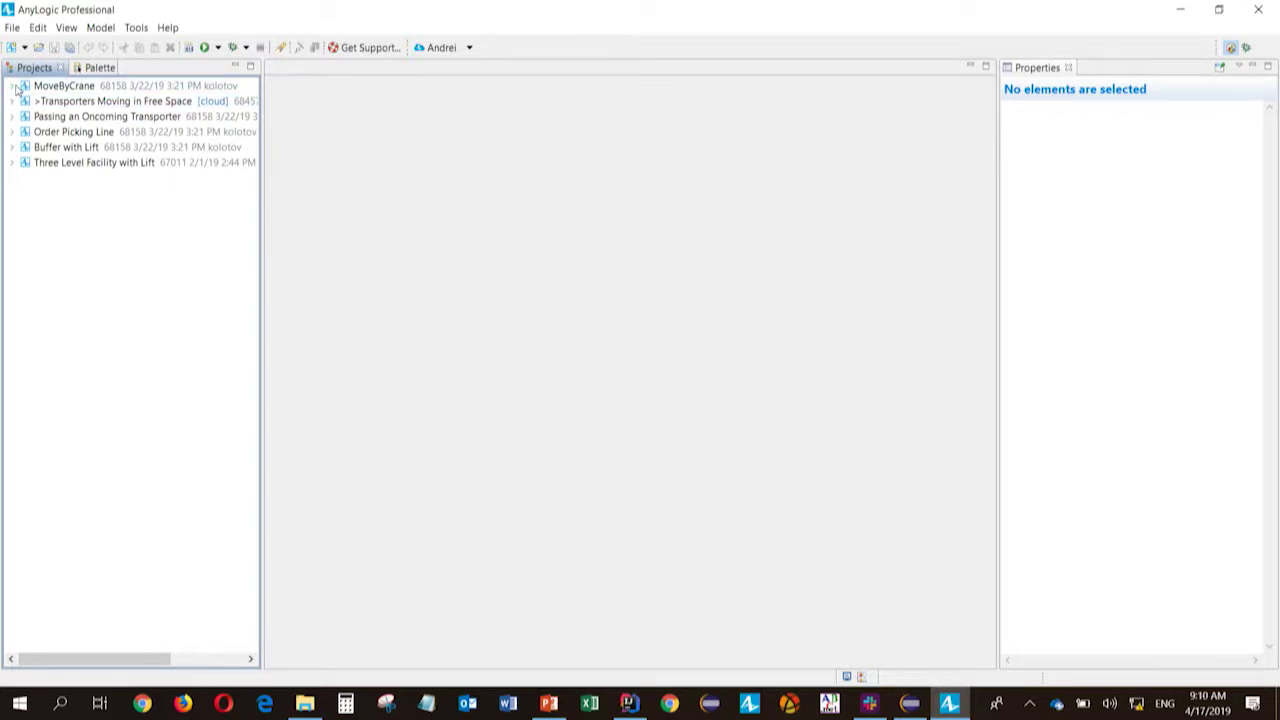
click(11, 87)
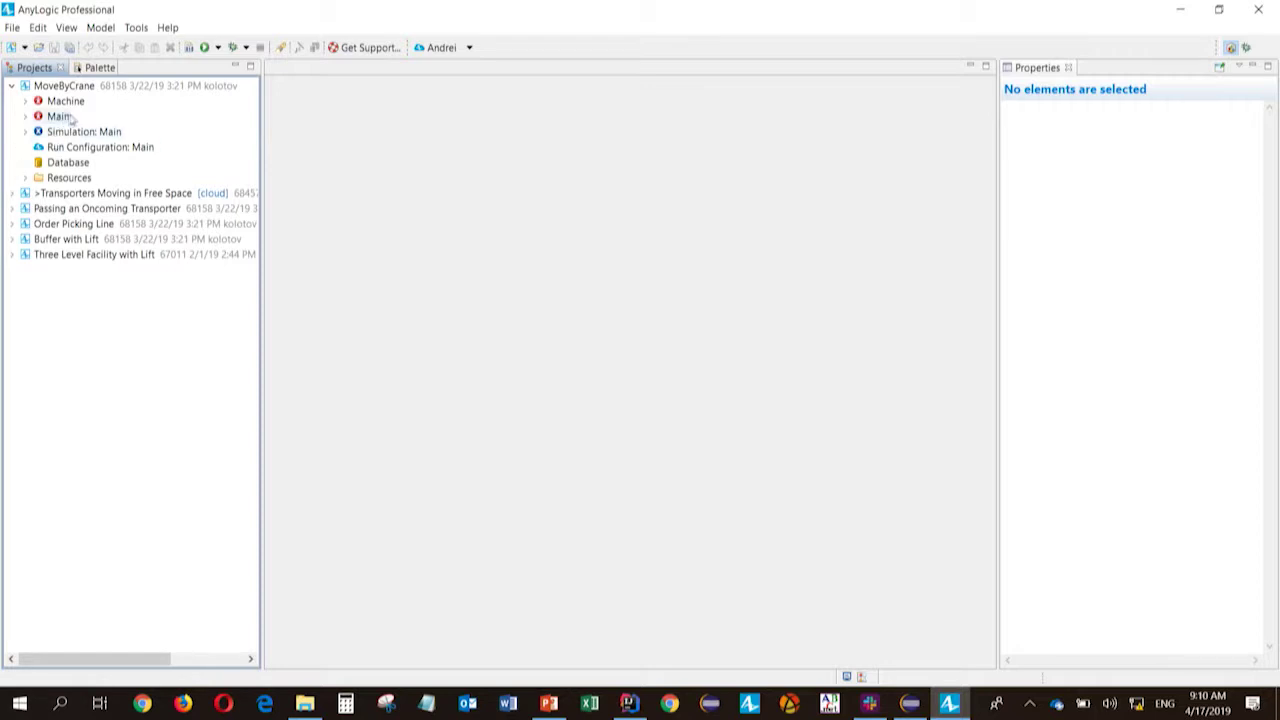
right_click(108, 87)
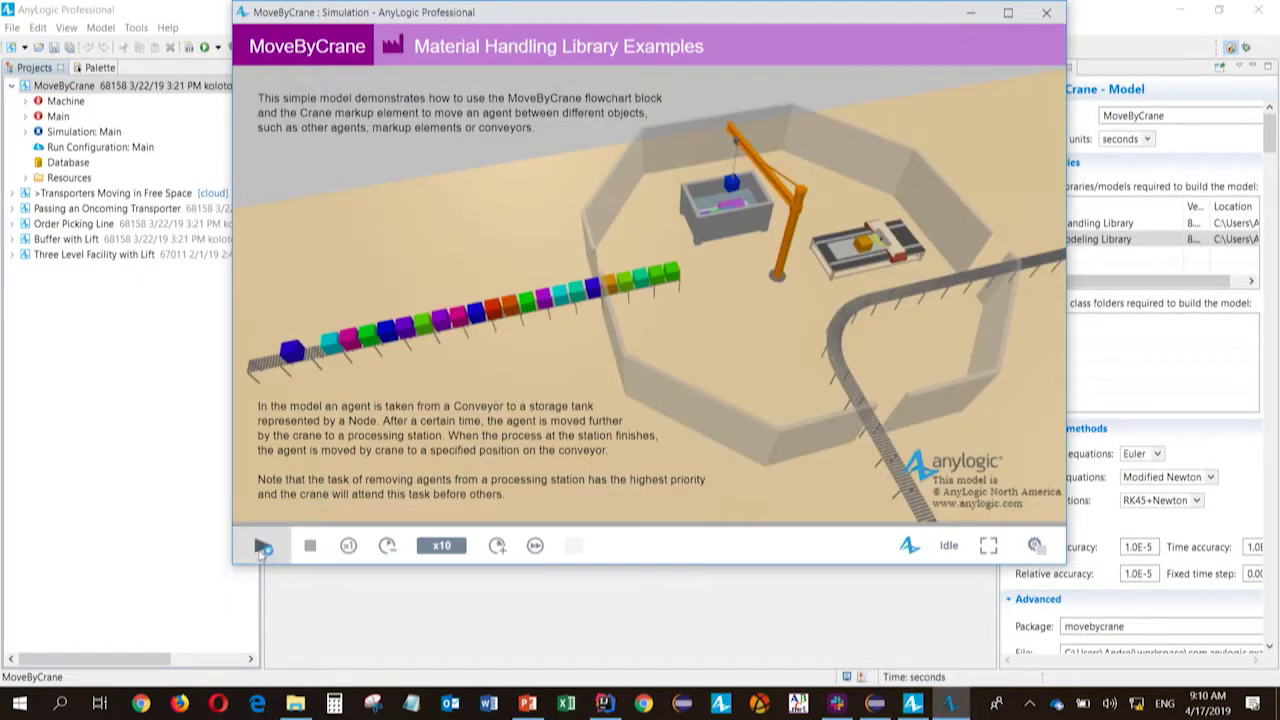
- Start the MoveByCrane simulation, tilt the 3D crane scene, and view the 2D and Logic layout
click(262, 548)
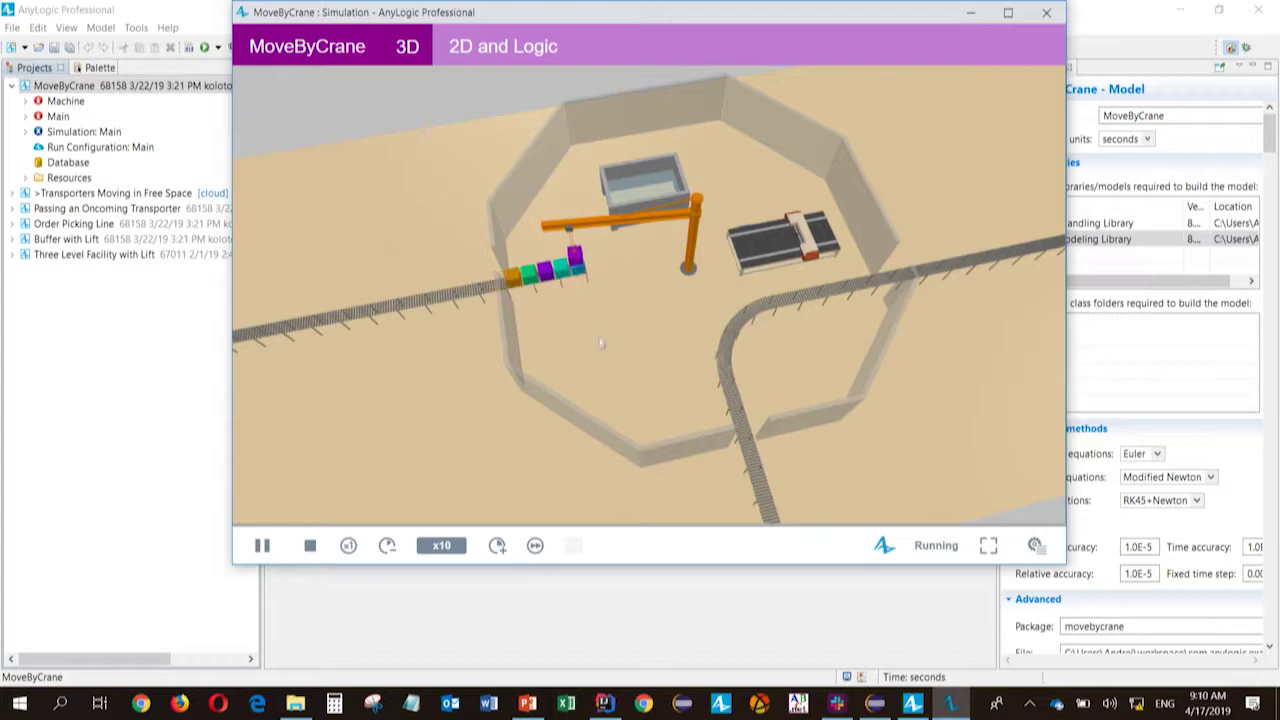
drag(612, 362, 526, 125)
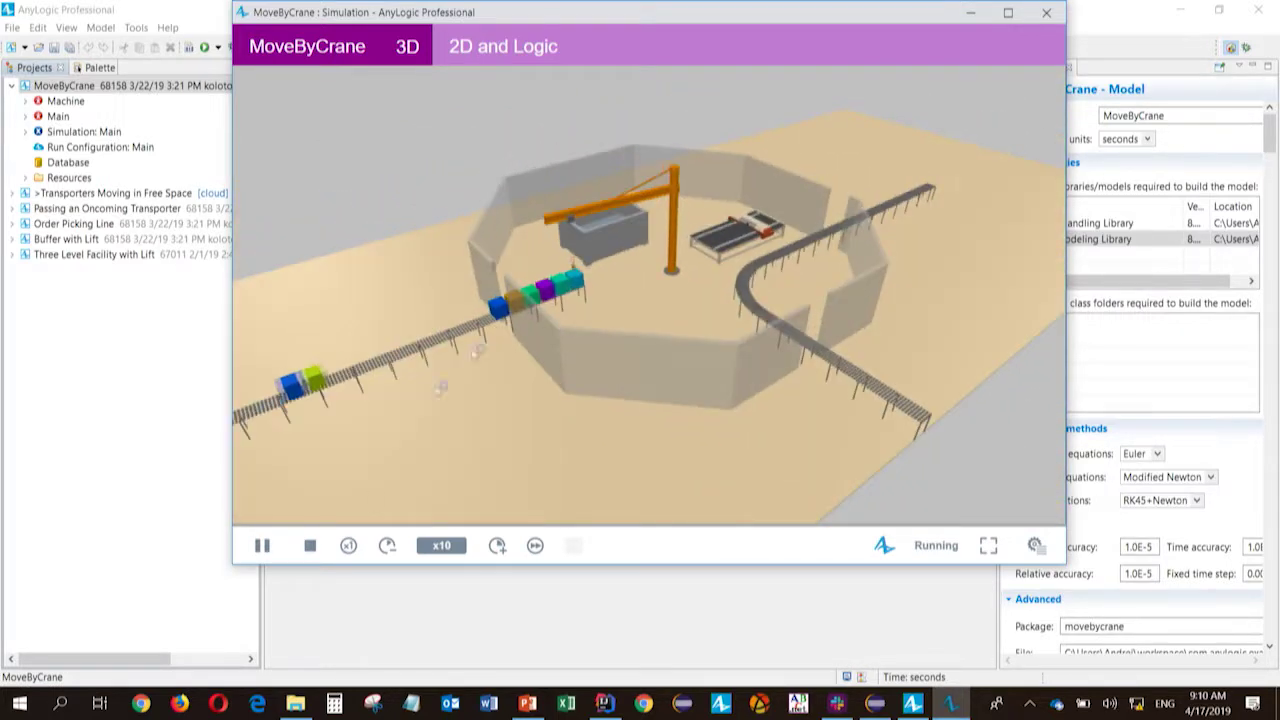
click(511, 55)
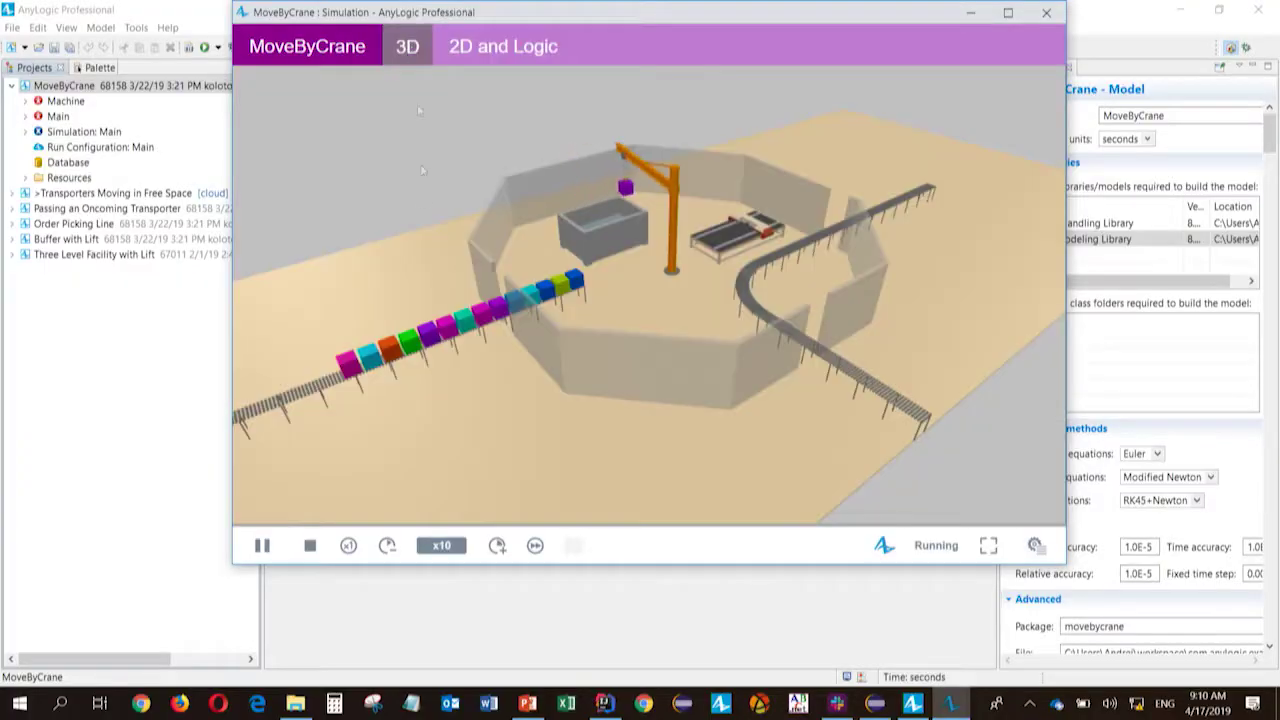
- Return to the 3D scene, raise the speed to x100, then close the simulation
click(497, 546)
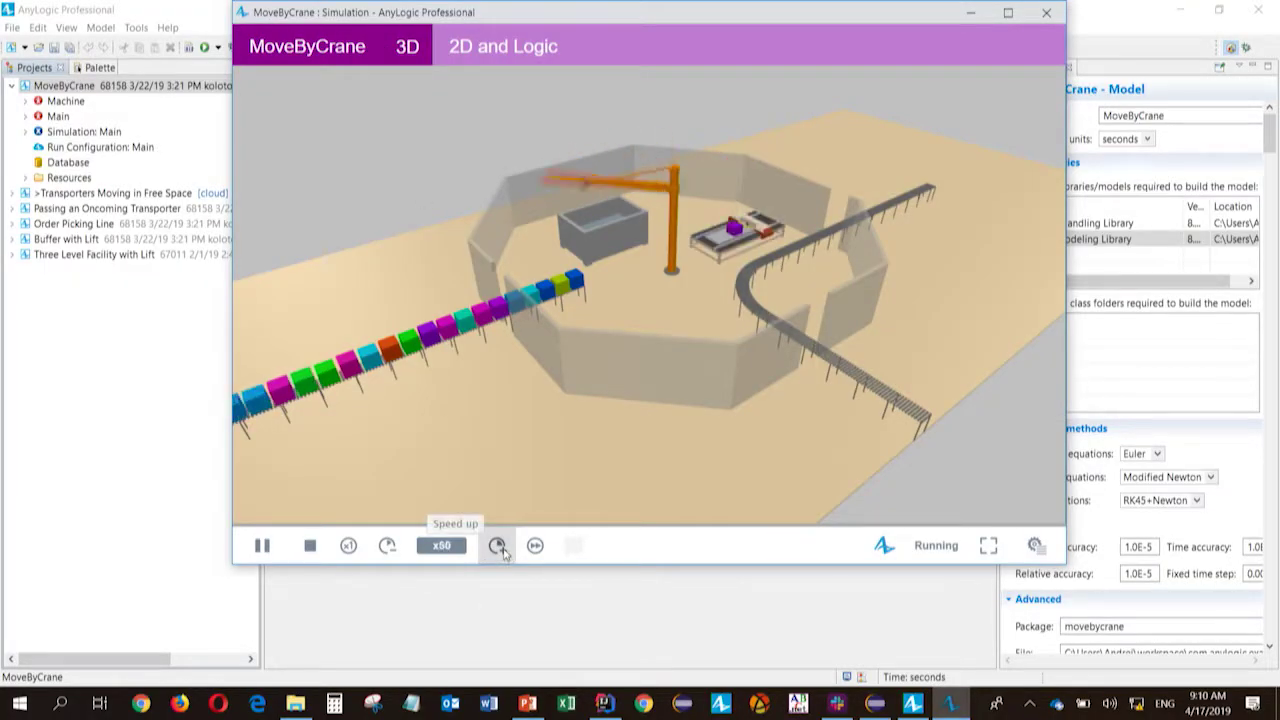
click(497, 546)
click(497, 546)
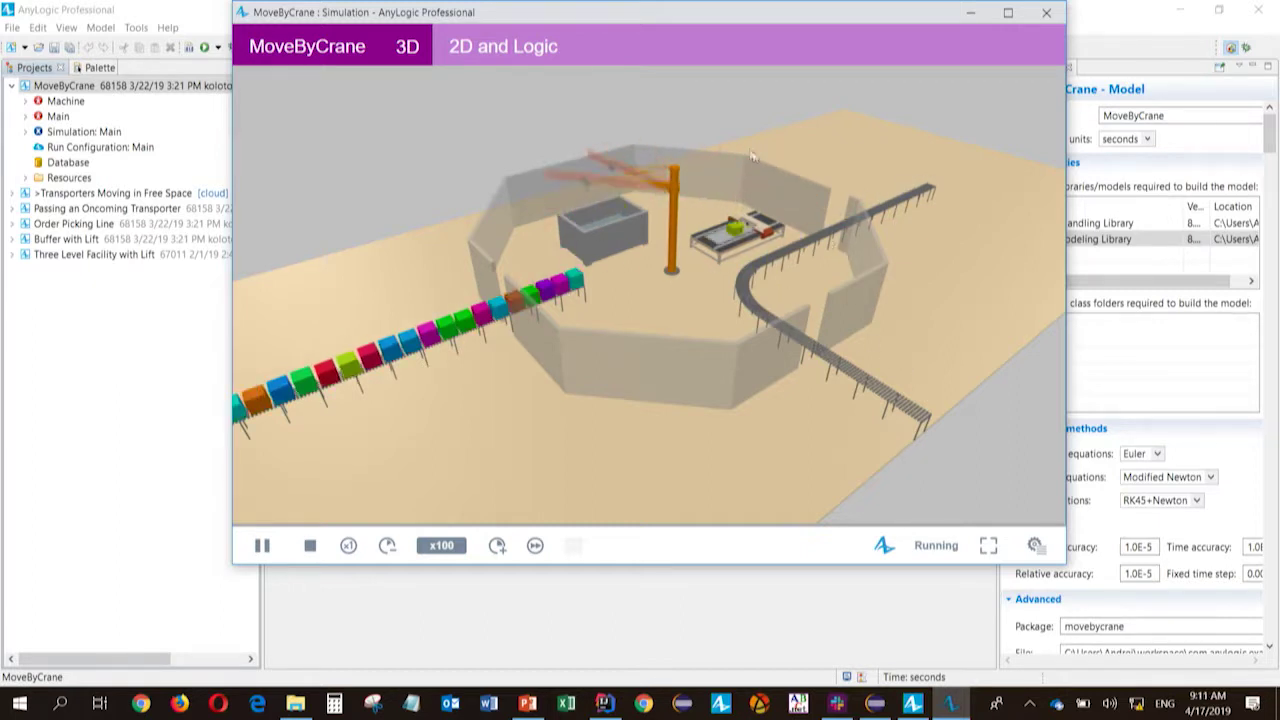
click(1046, 12)
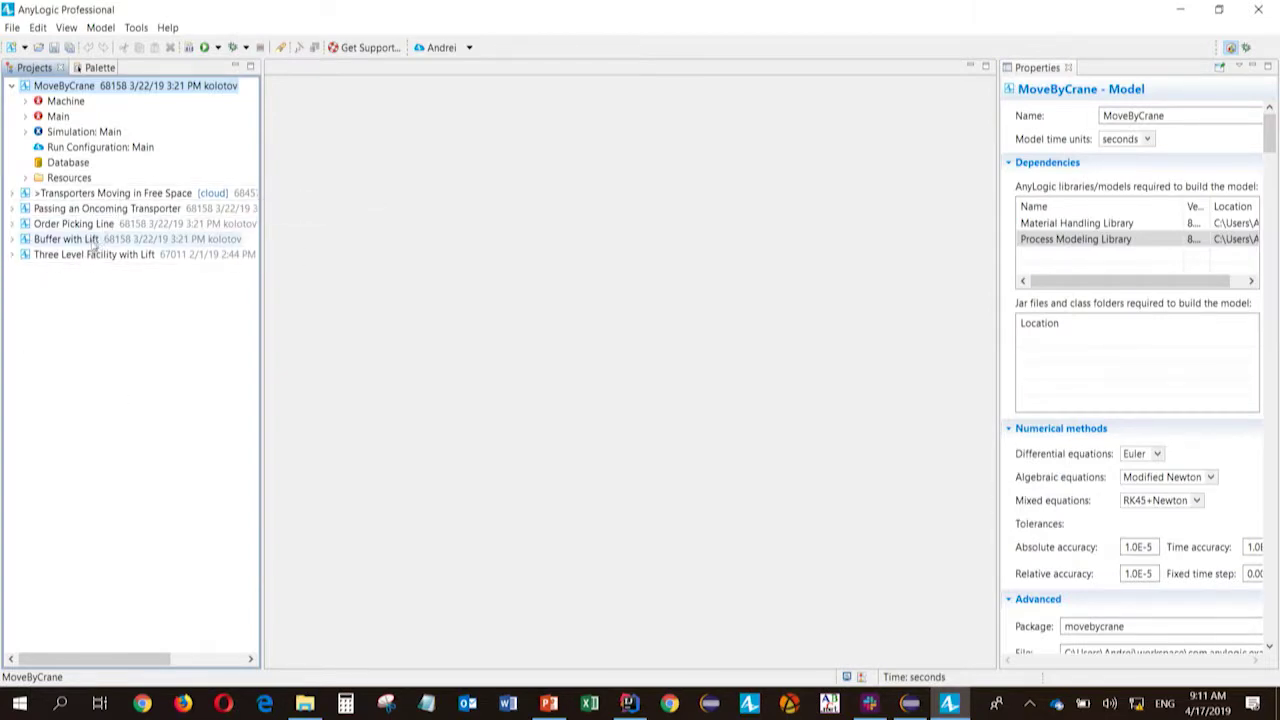
- Run the Three Level Facility with Lift model with its simulation window maximized
right_click(95, 262)
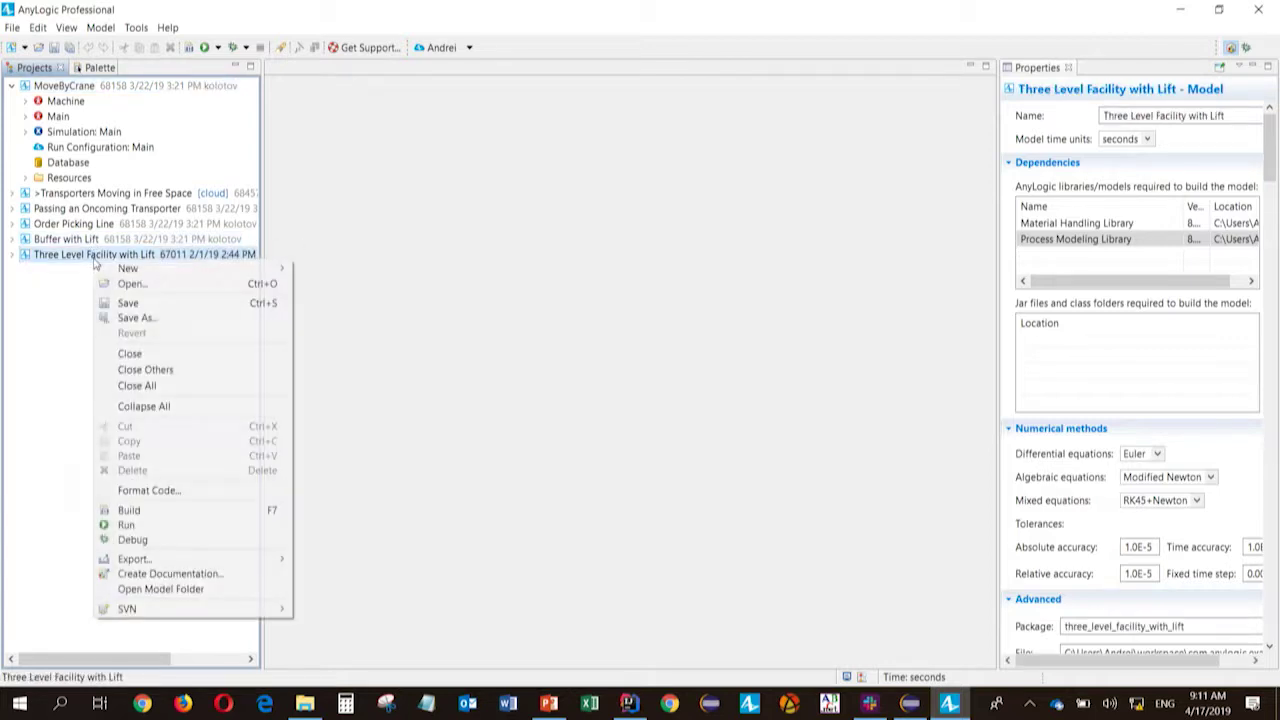
click(200, 525)
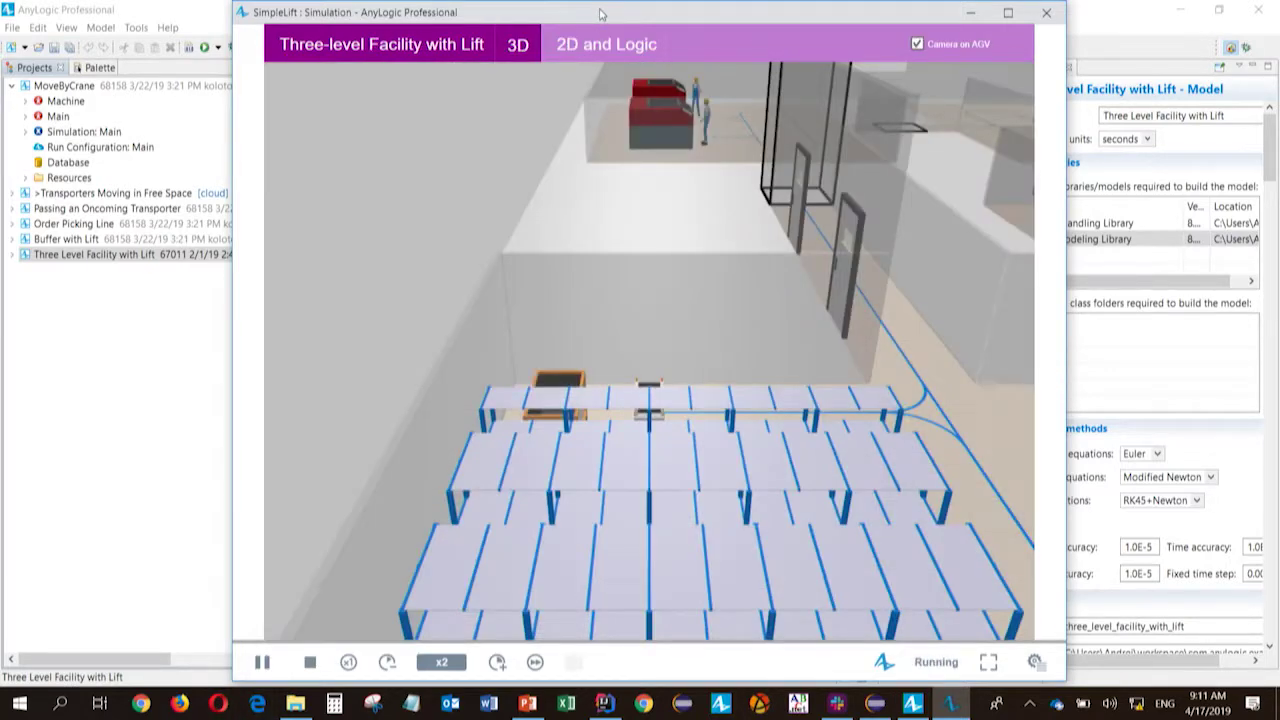
double_click(594, 16)
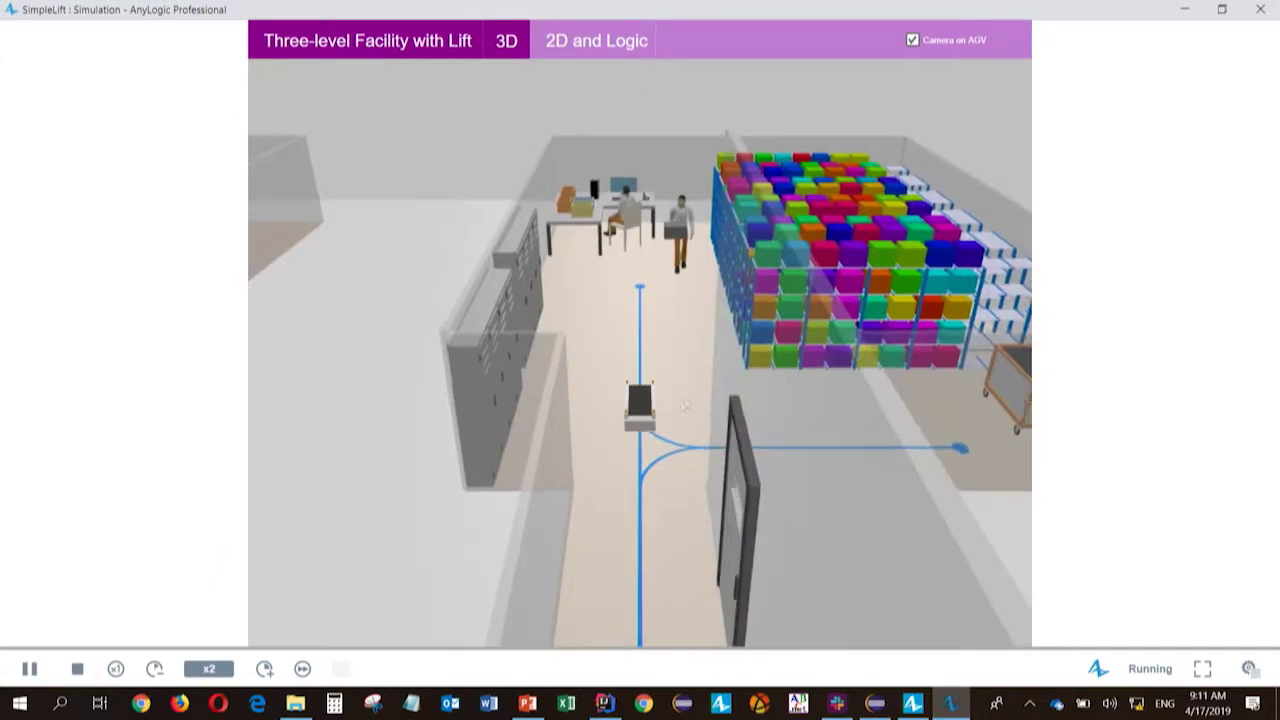
- Toggle the AGV camera, view the 2D floor plans and logic, then close the simulation
click(913, 40)
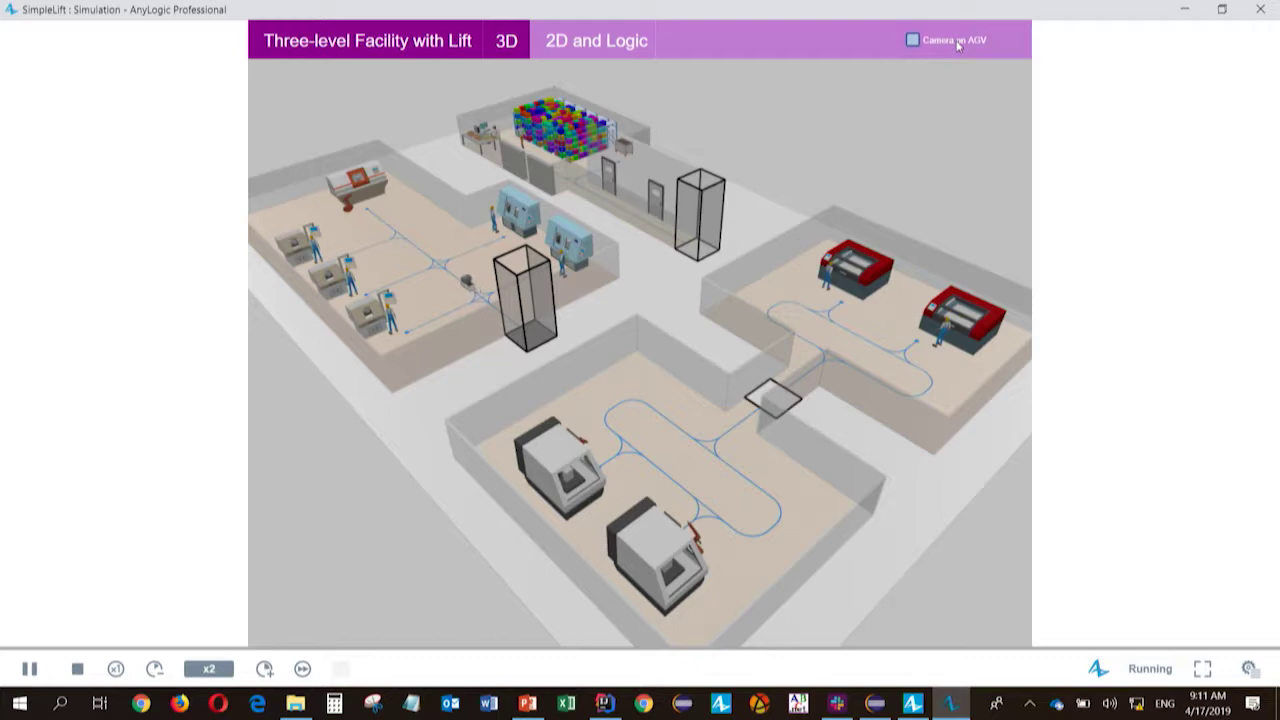
click(912, 40)
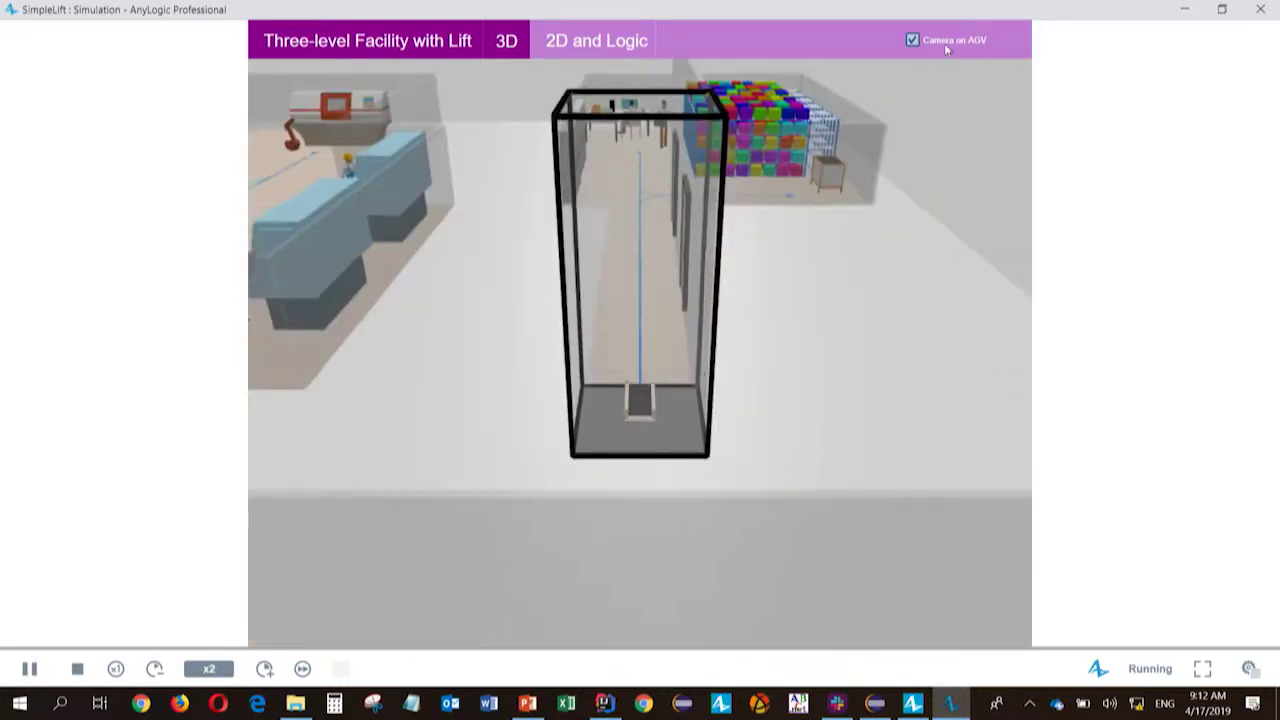
click(946, 44)
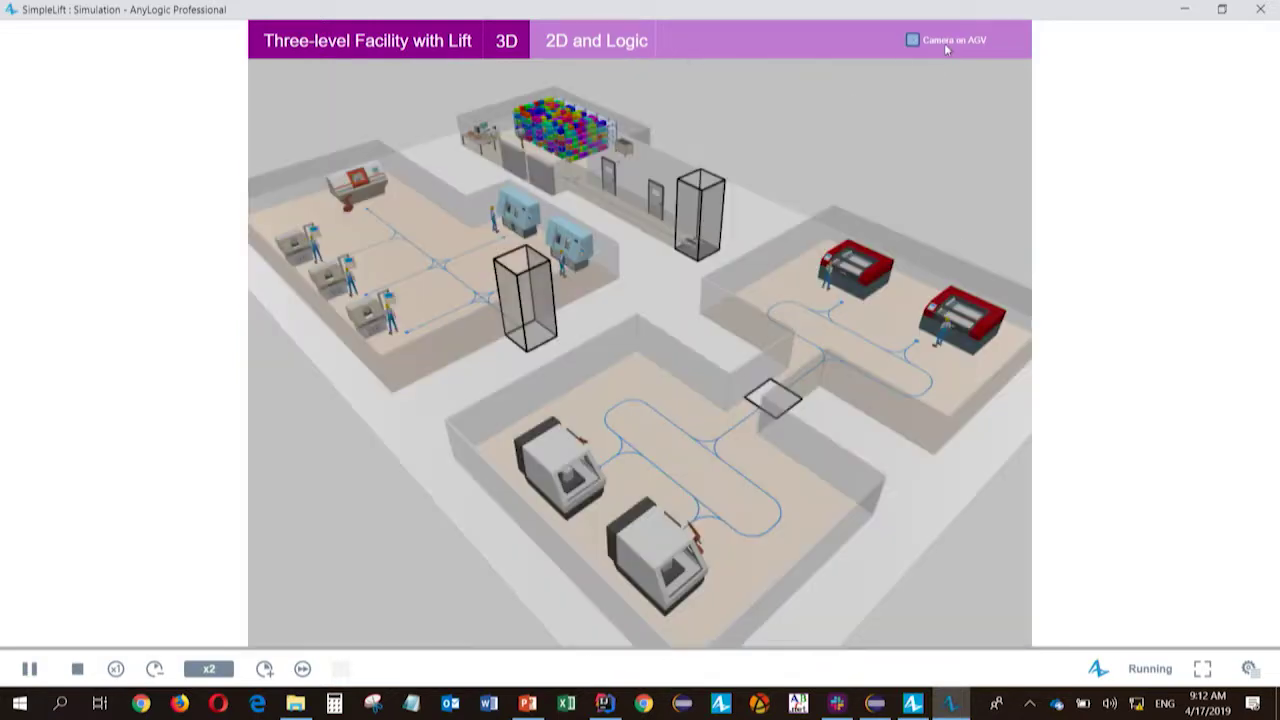
click(620, 38)
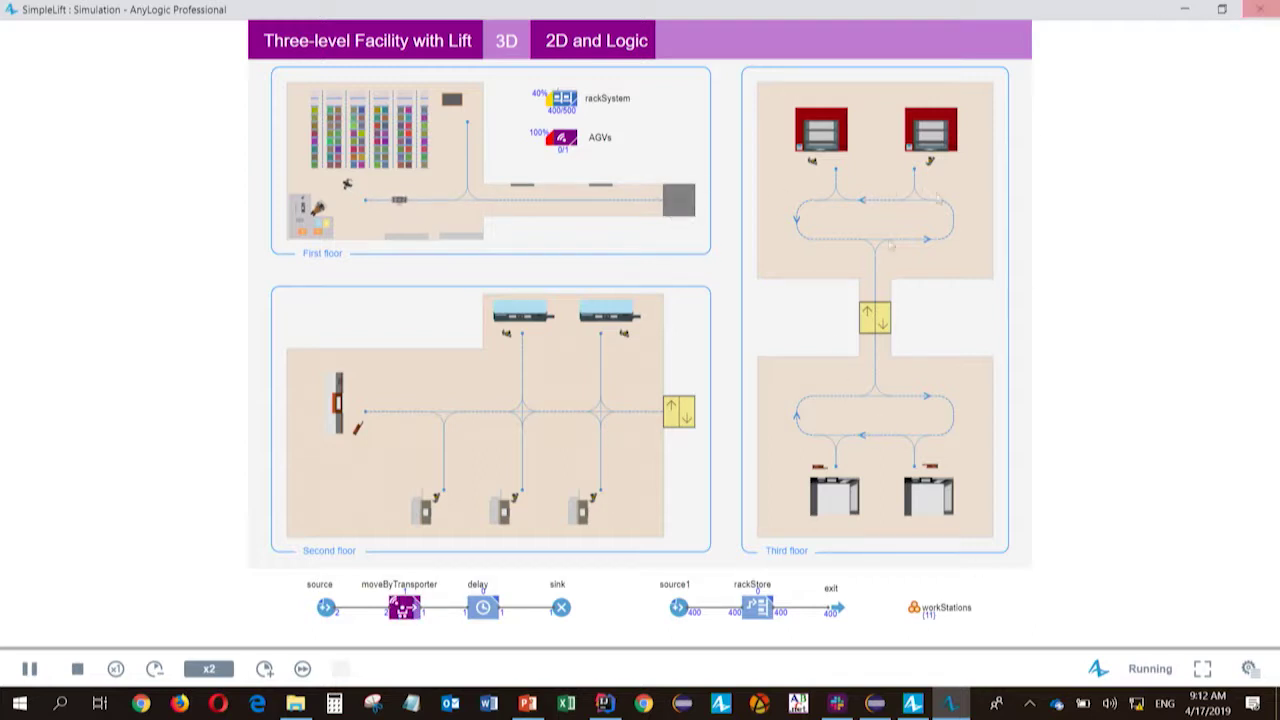
click(1259, 9)
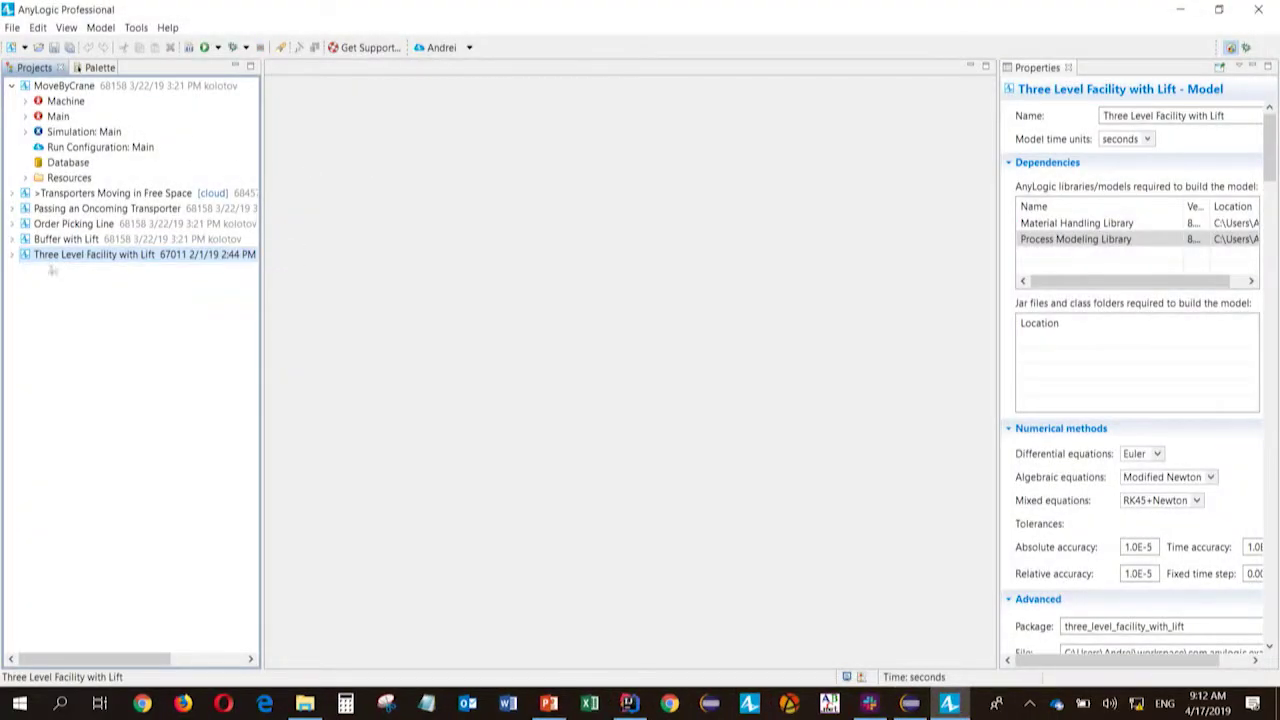
- Open the facility's Main diagram, inspect lift, secondFloorLift and network1, then expand Buffer with Lift
click(13, 255)
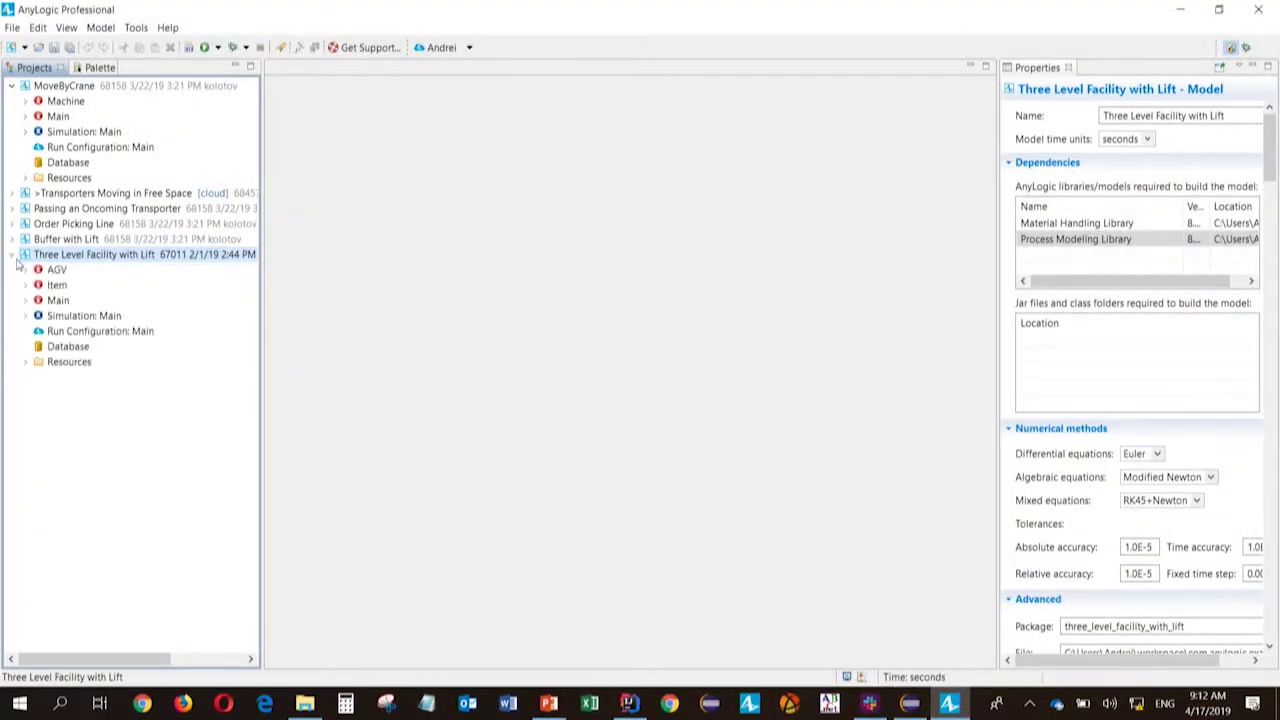
double_click(50, 301)
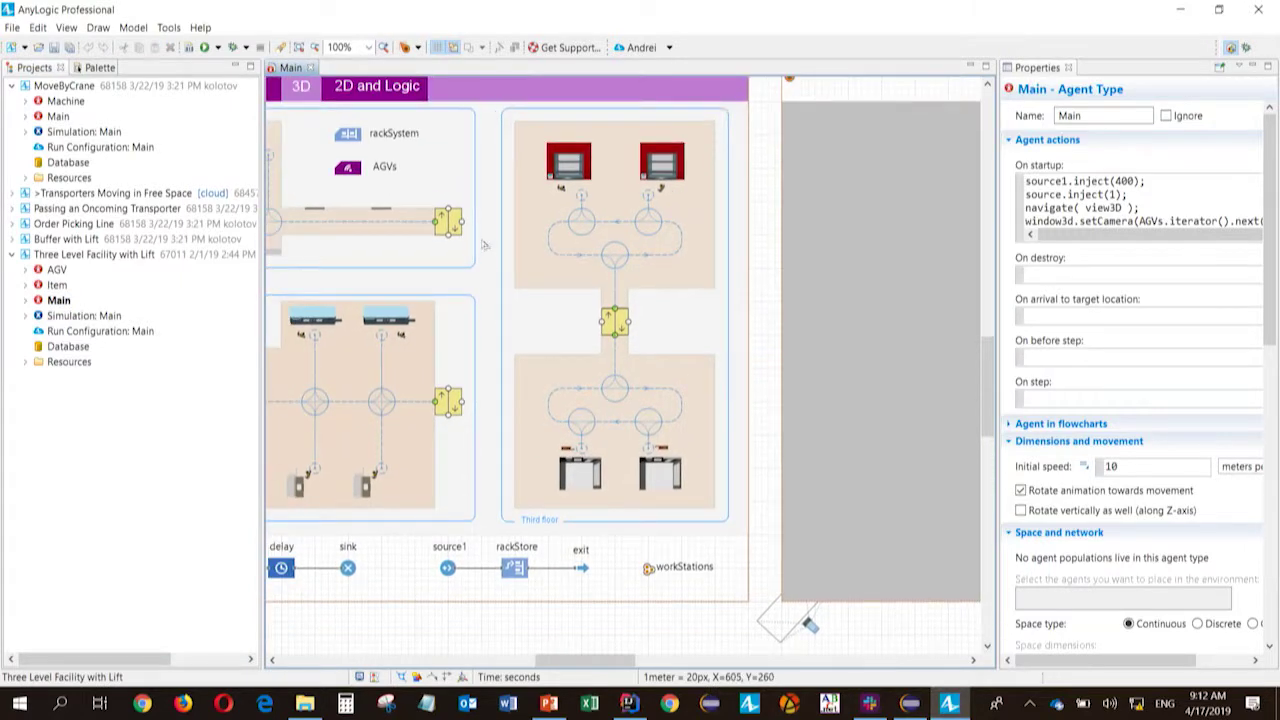
click(447, 222)
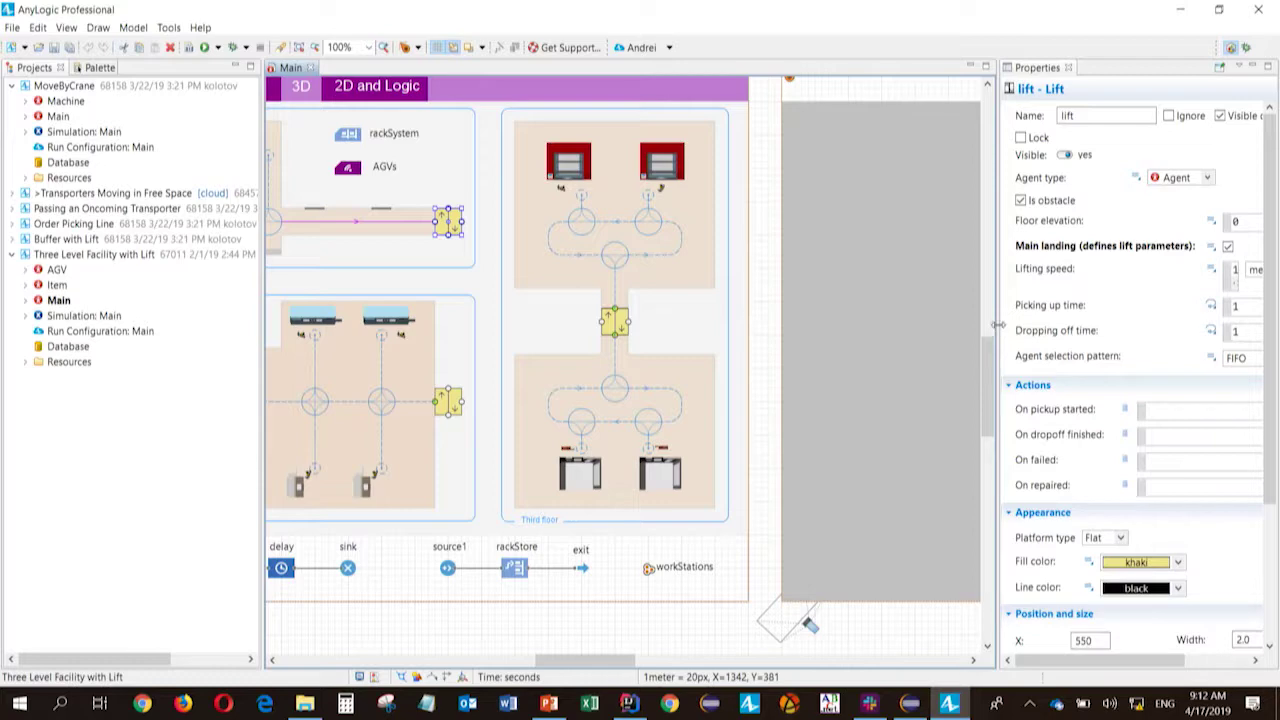
drag(998, 324, 817, 322)
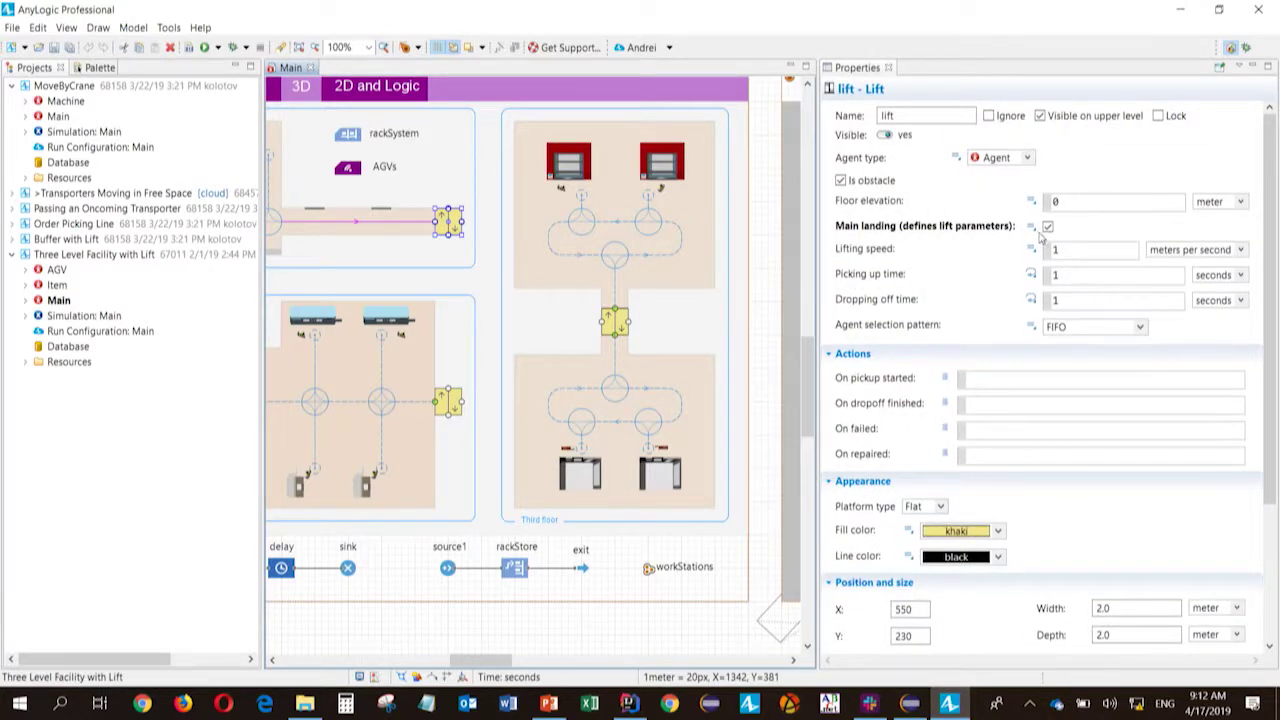
click(448, 401)
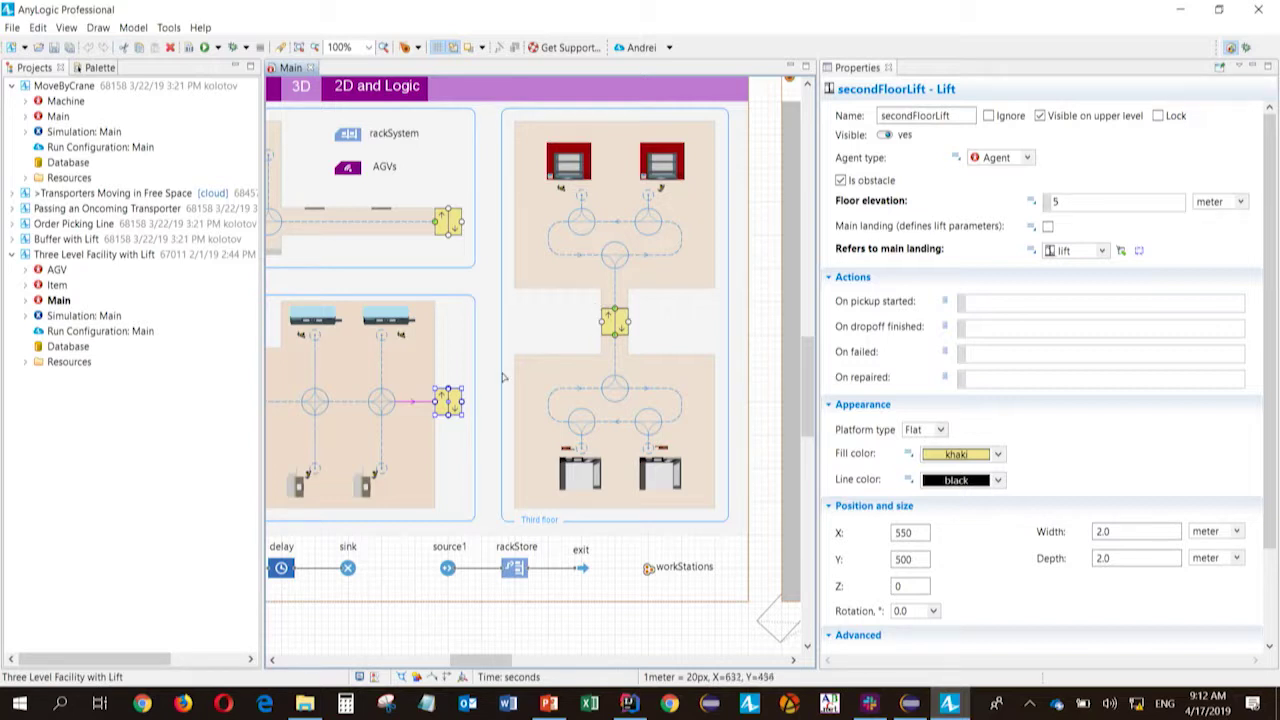
click(423, 403)
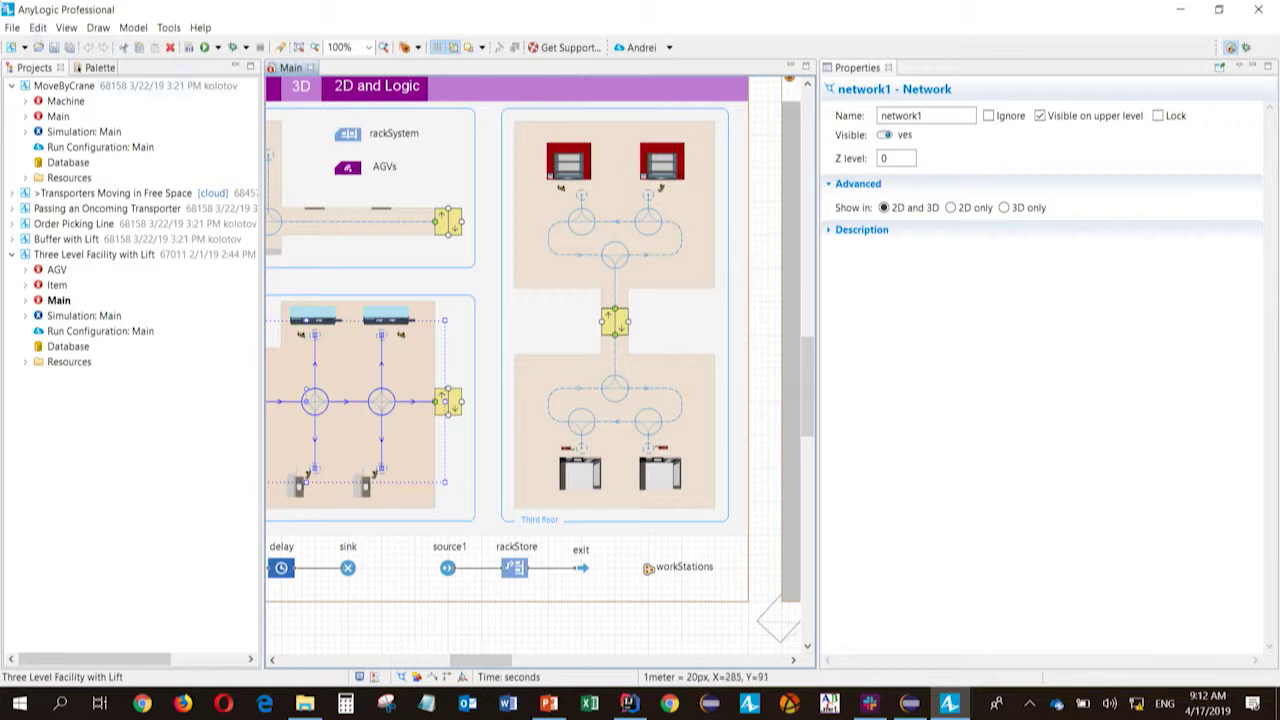
click(12, 239)
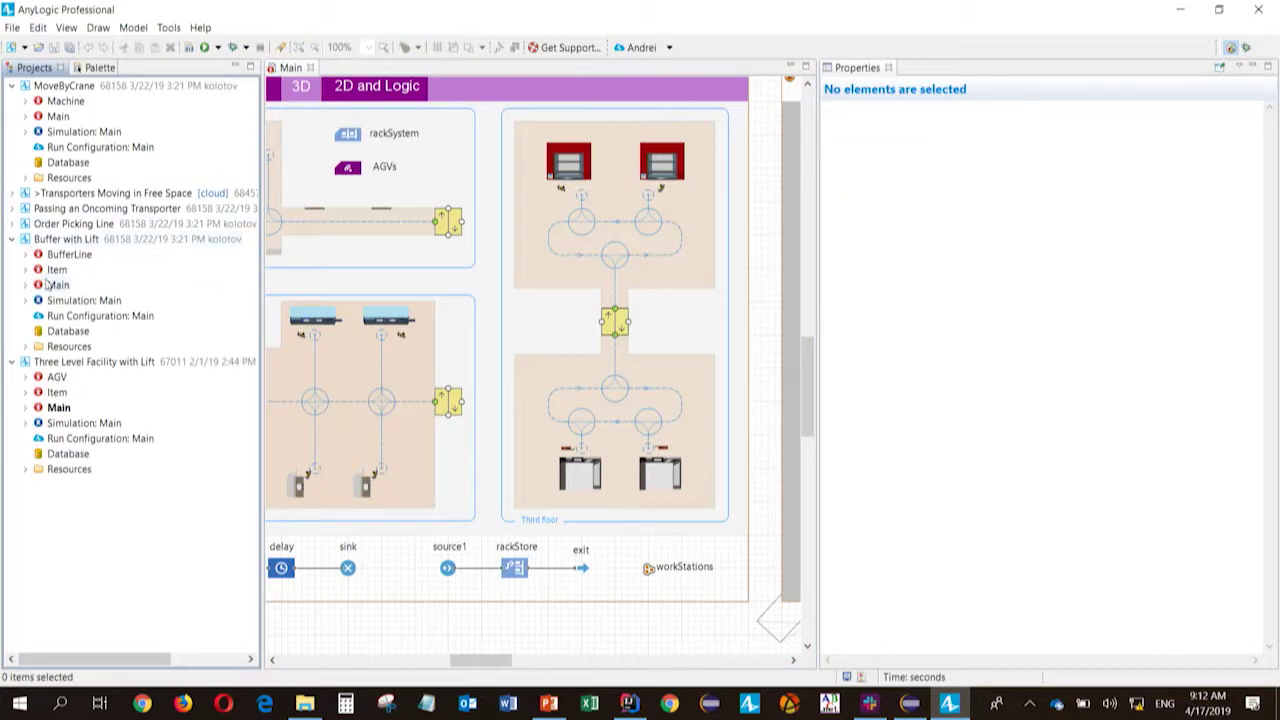
- Run the Buffer with Lift model maximized and raise its speed to x100
right_click(58, 241)
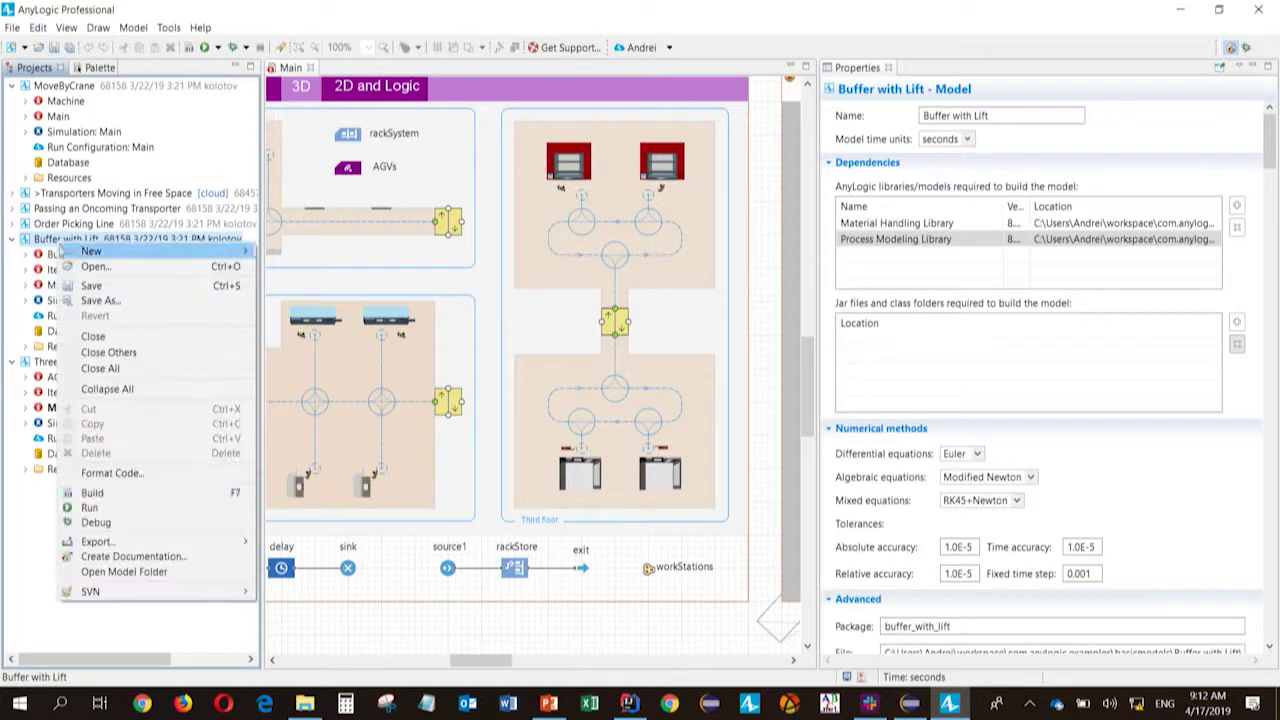
click(160, 509)
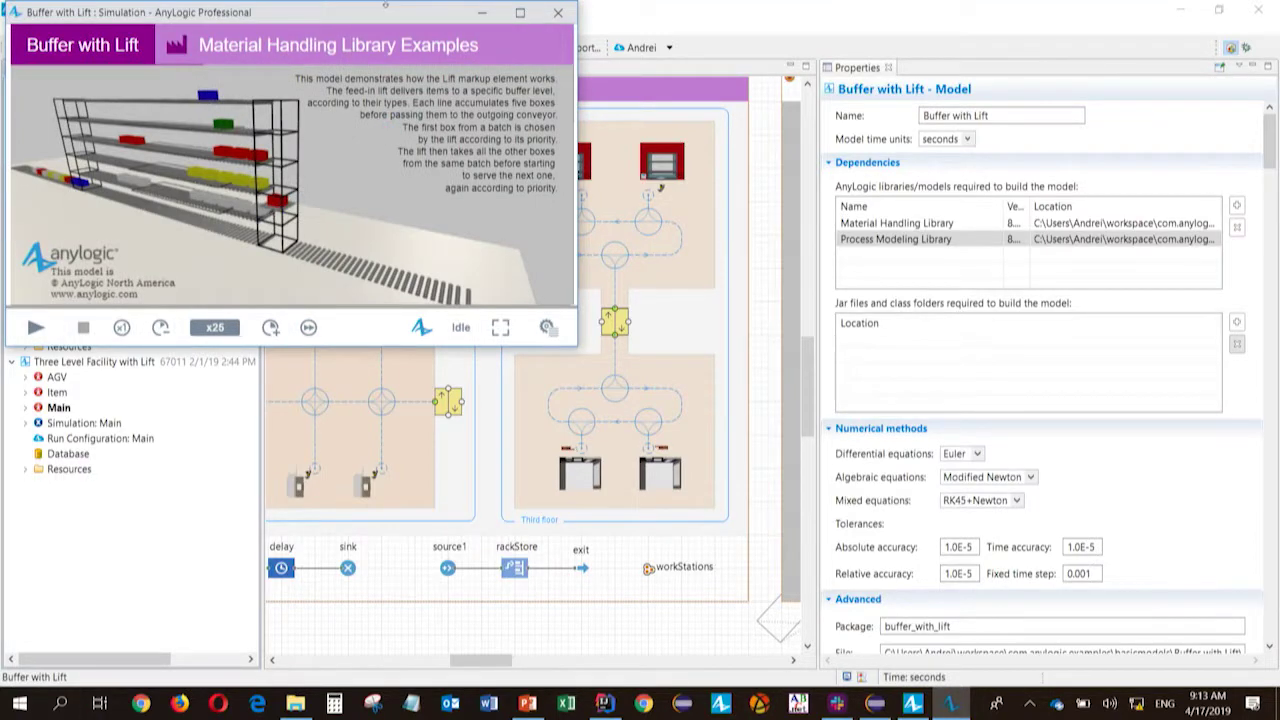
double_click(388, 12)
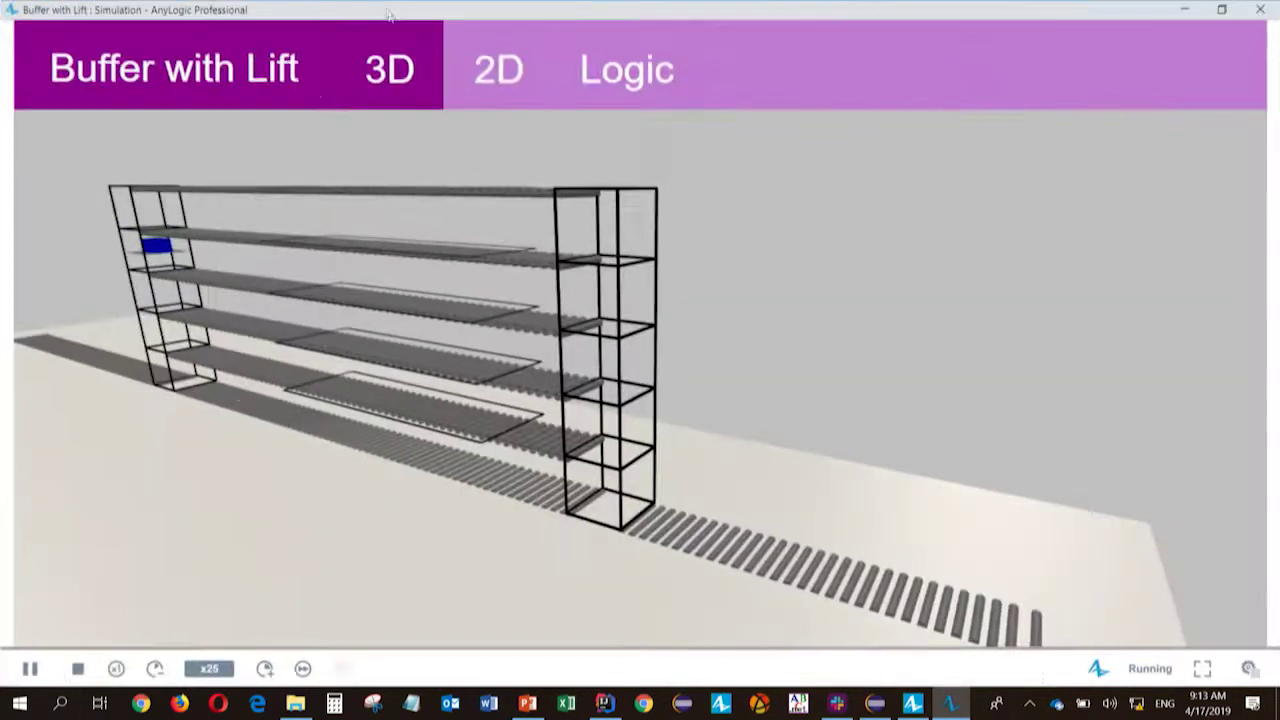
scroll(462, 430, up, 2)
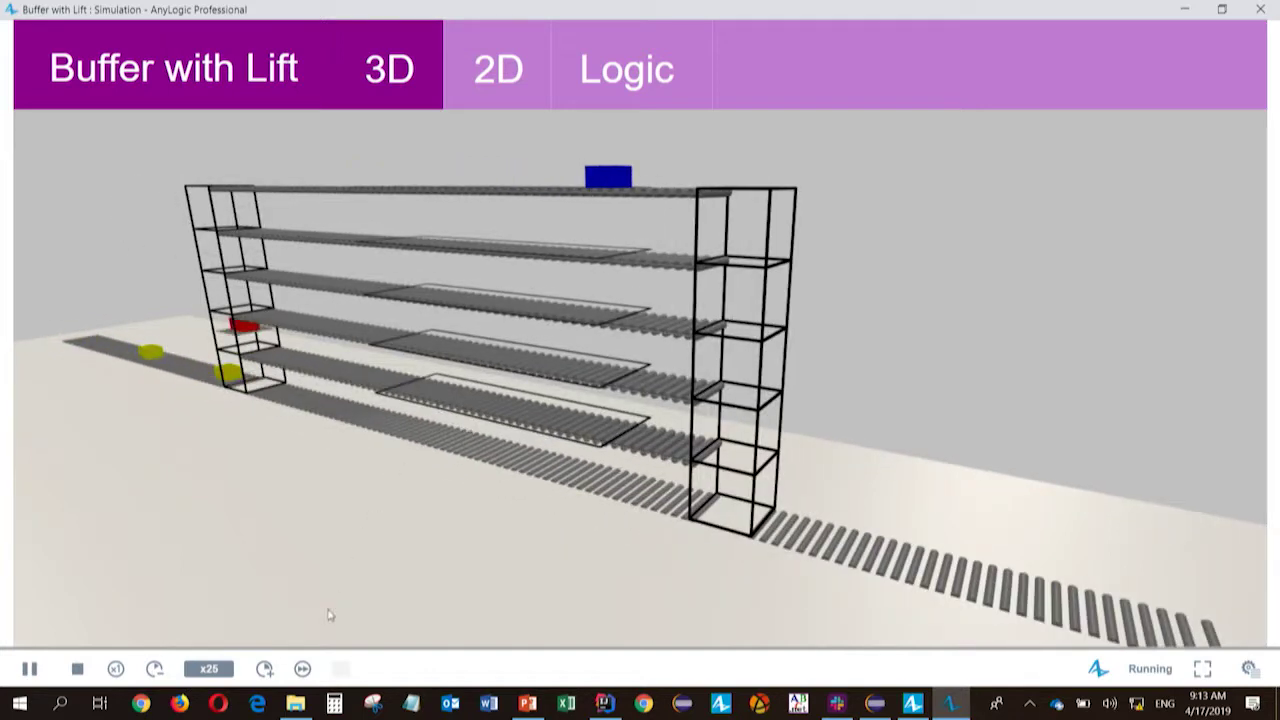
click(264, 668)
click(264, 668)
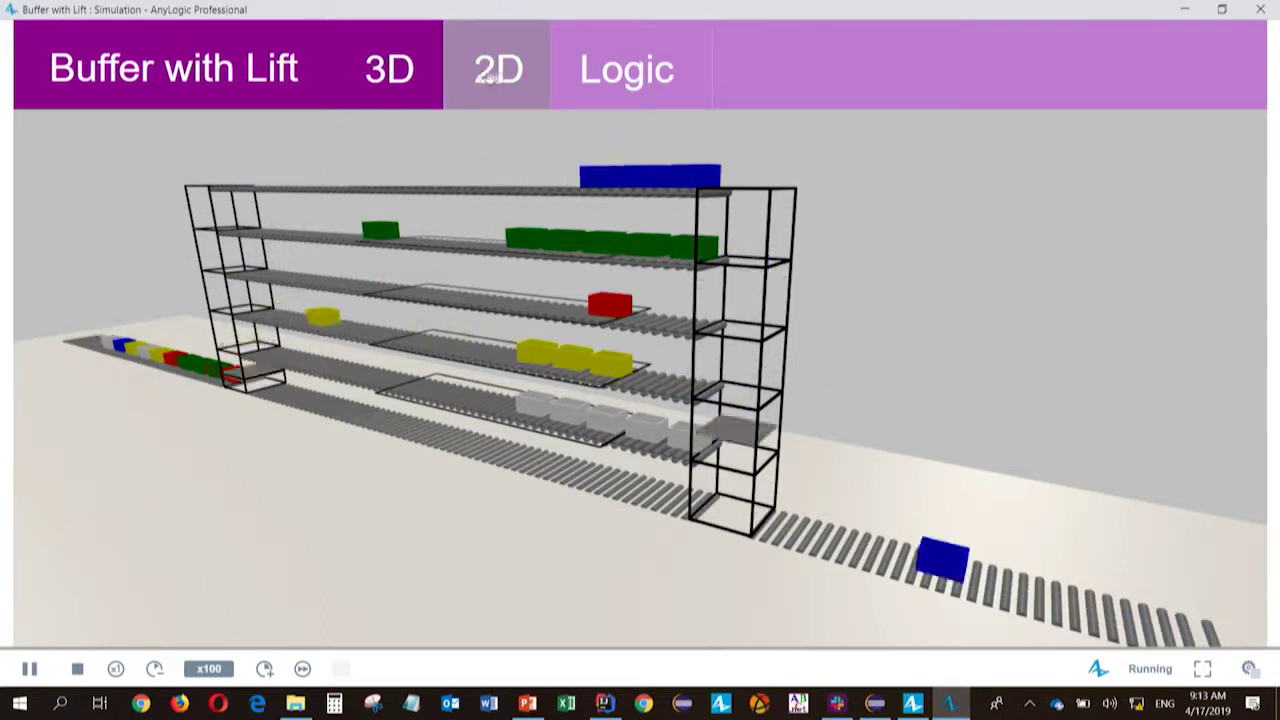
- View the 2D buffer layout, close the simulation, and open the Buffer with Lift Main diagram
click(489, 80)
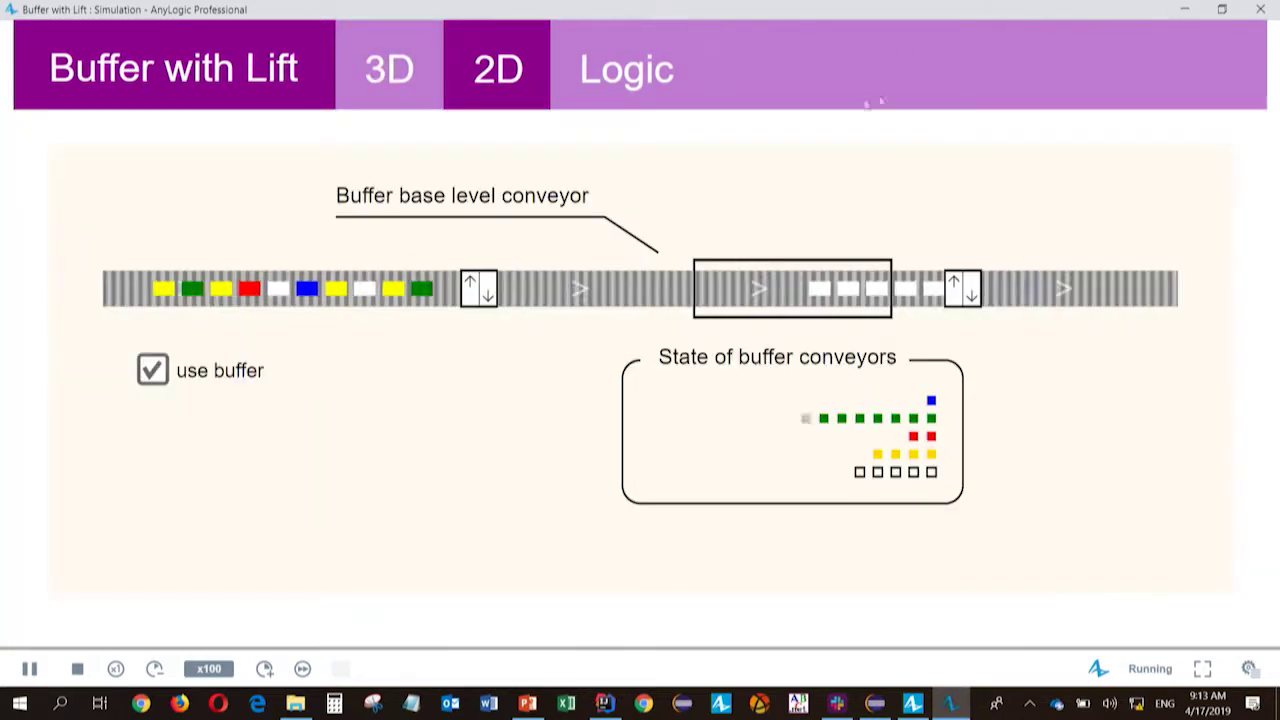
click(1262, 8)
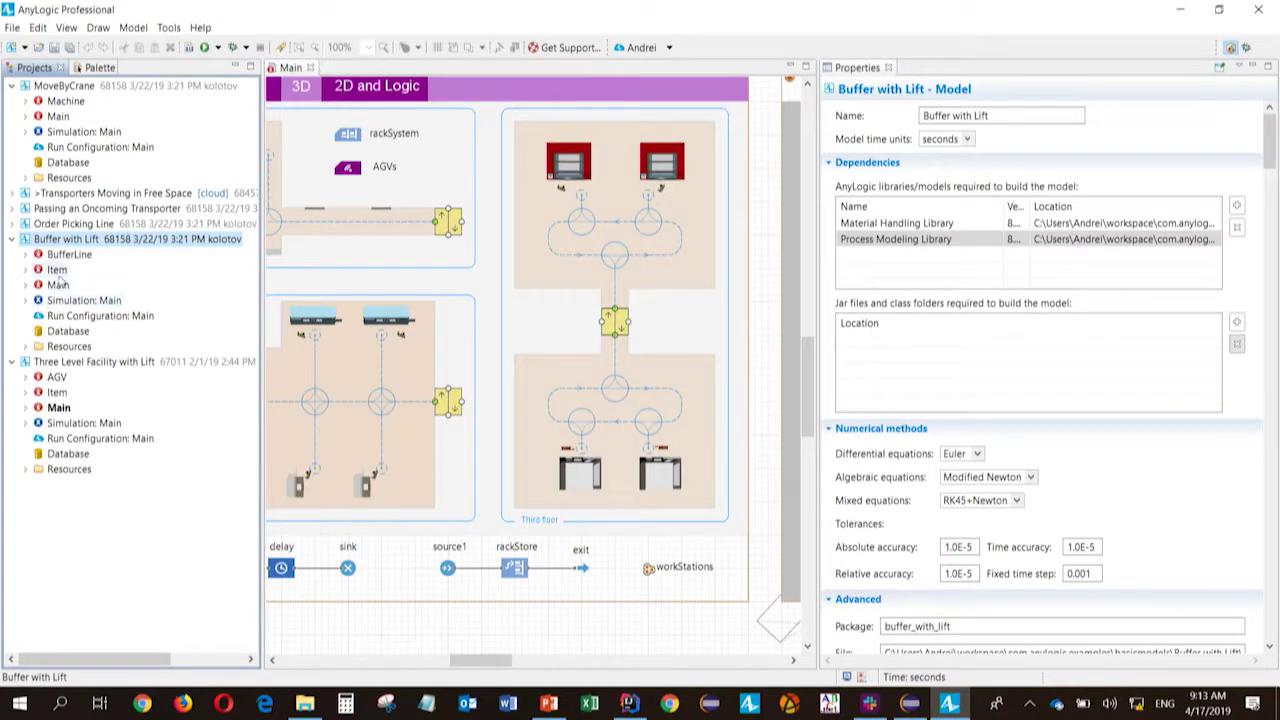
double_click(58, 285)
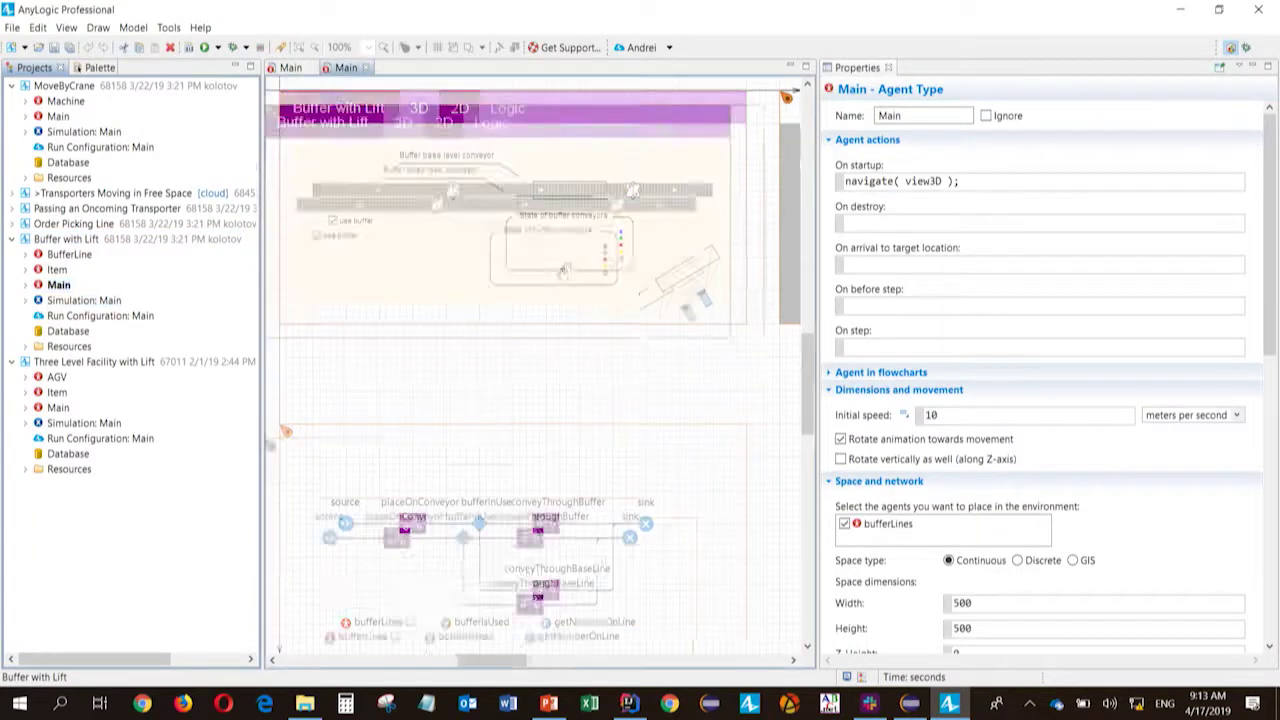
- Inspect the bufferInputLift, bufferOutputLift and bufferLines population on the Main diagram
drag(417, 513, 497, 352)
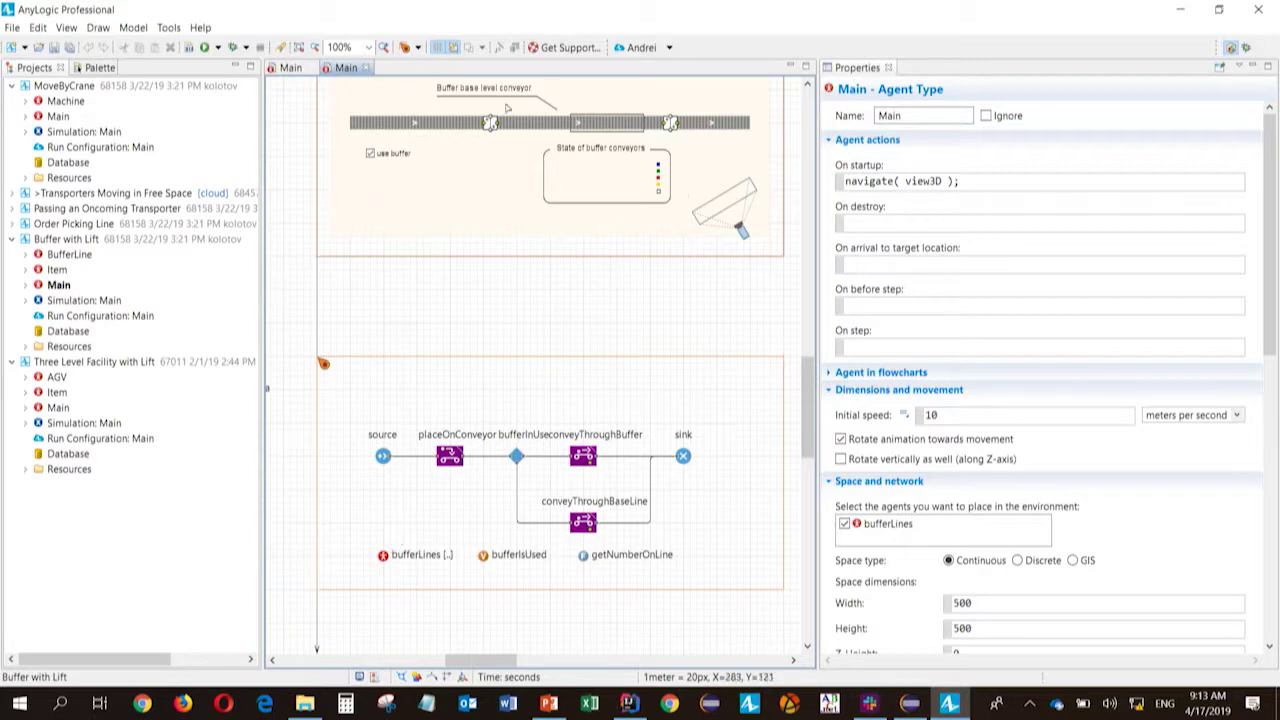
click(490, 124)
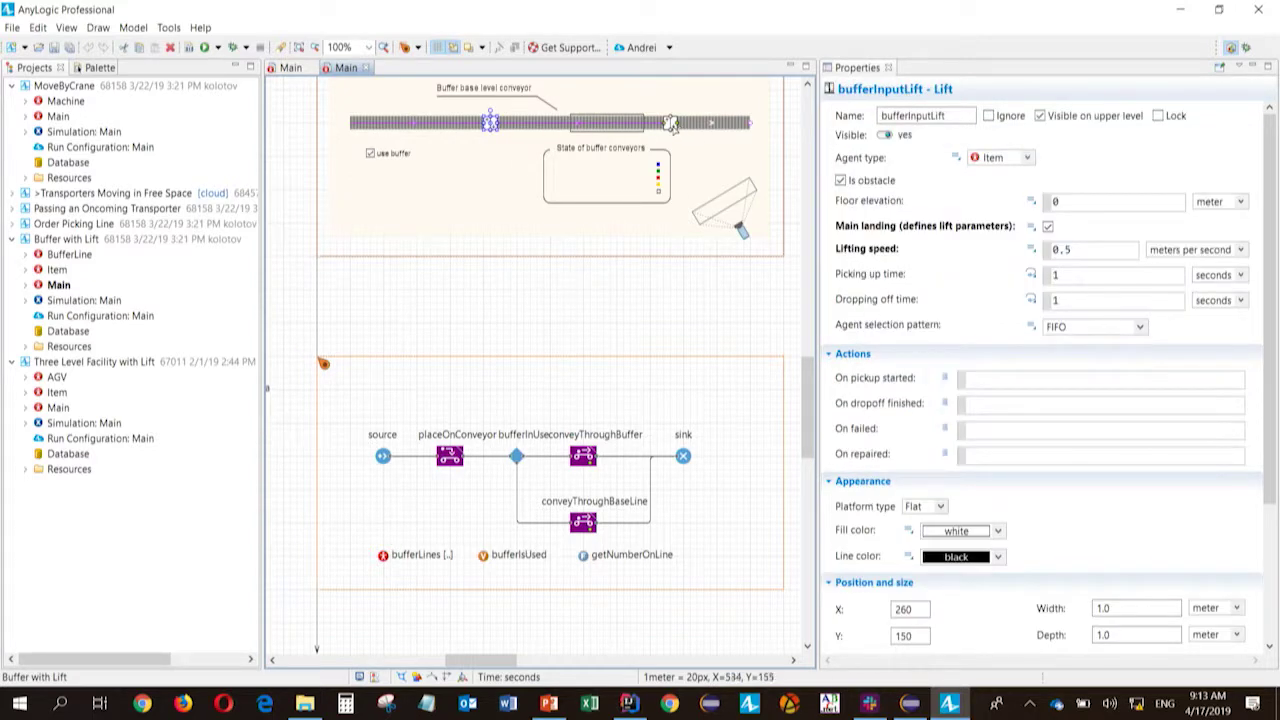
click(670, 123)
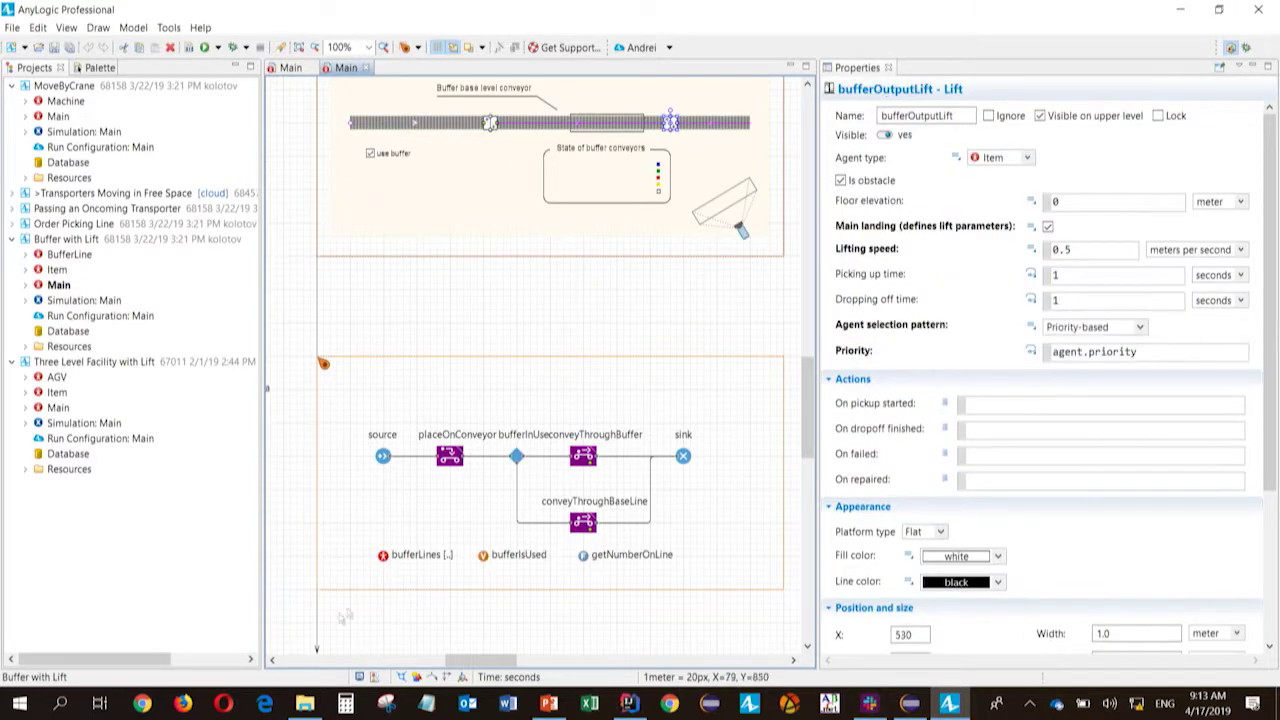
click(384, 558)
- Open the BufferLine diagram, then return to Main to review bufferLines: 5 agents, 10 m/s
double_click(71, 254)
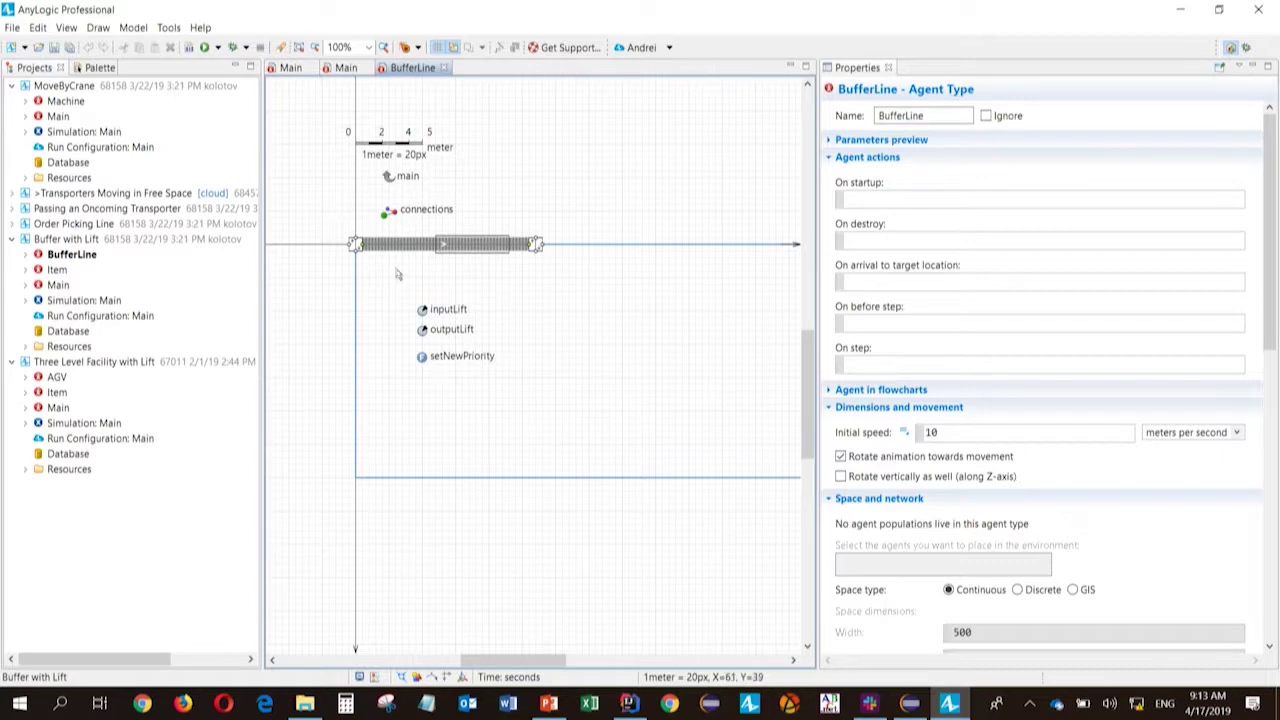
click(346, 67)
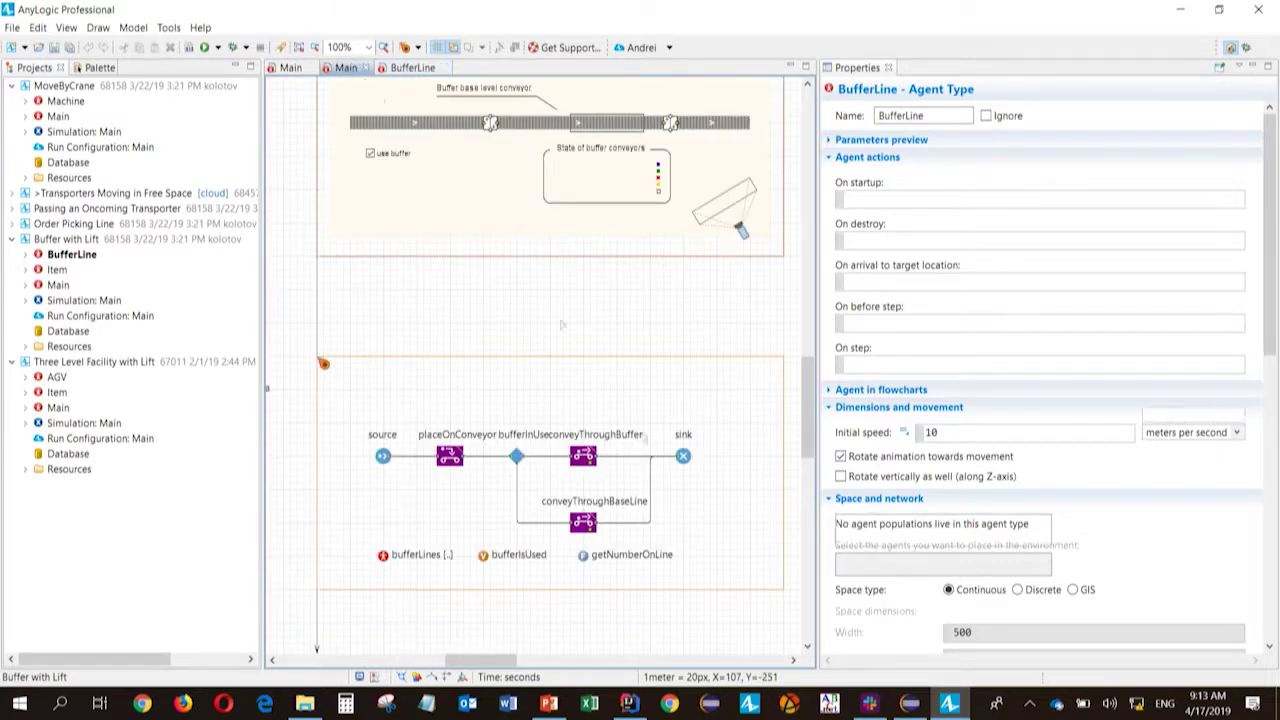
scroll(549, 352, up, 1)
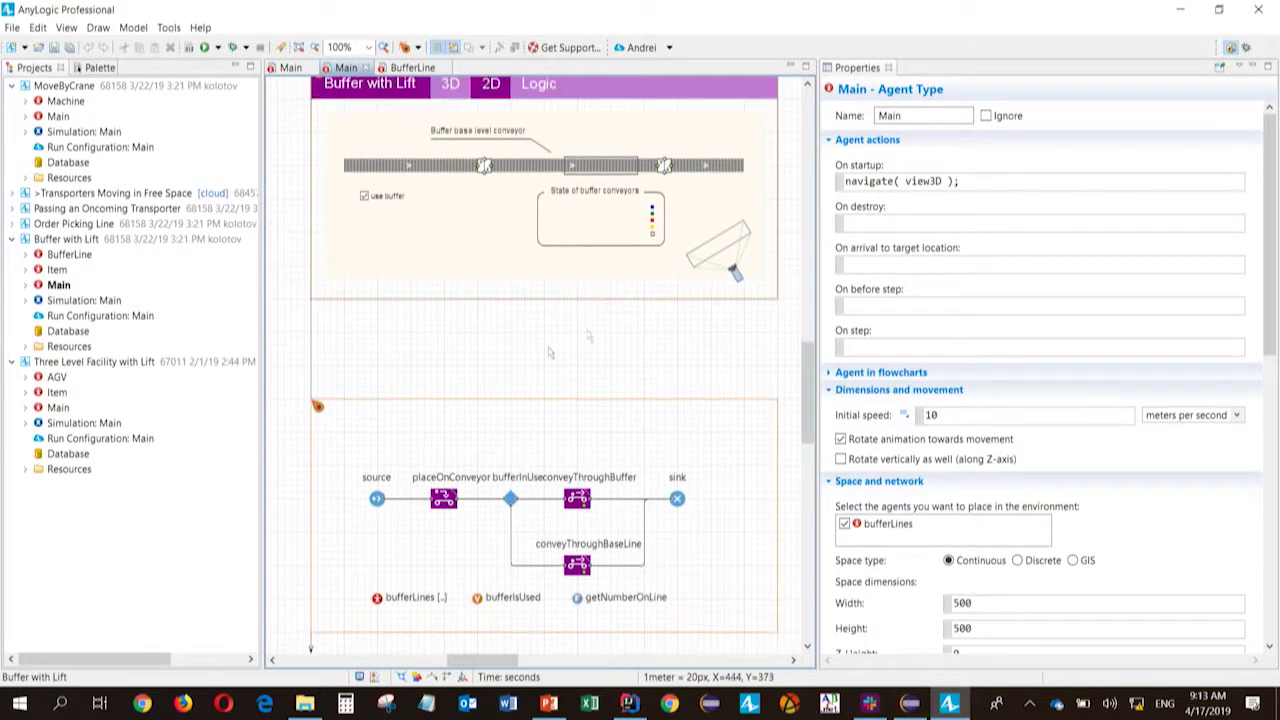
drag(621, 341, 590, 357)
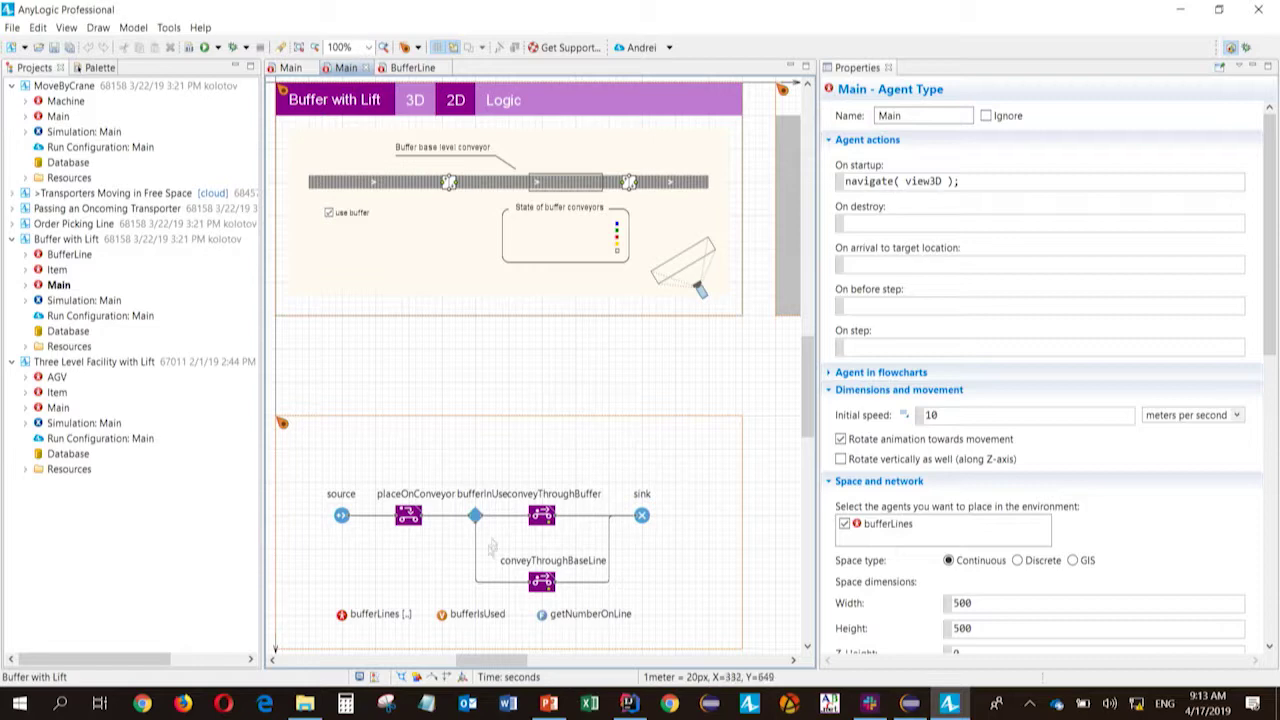
click(342, 616)
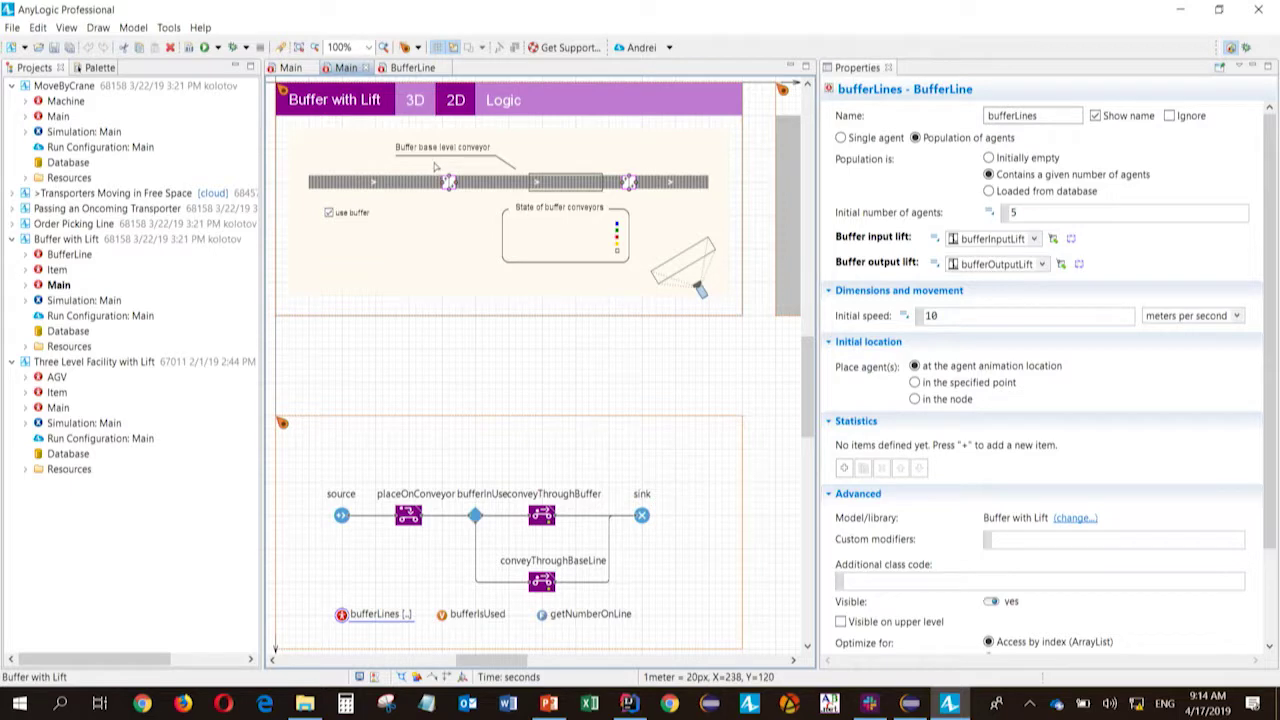
- Collapse the other projects, open the Transporters Moving in Free Space Main diagram, and launch its simulation
click(12, 240)
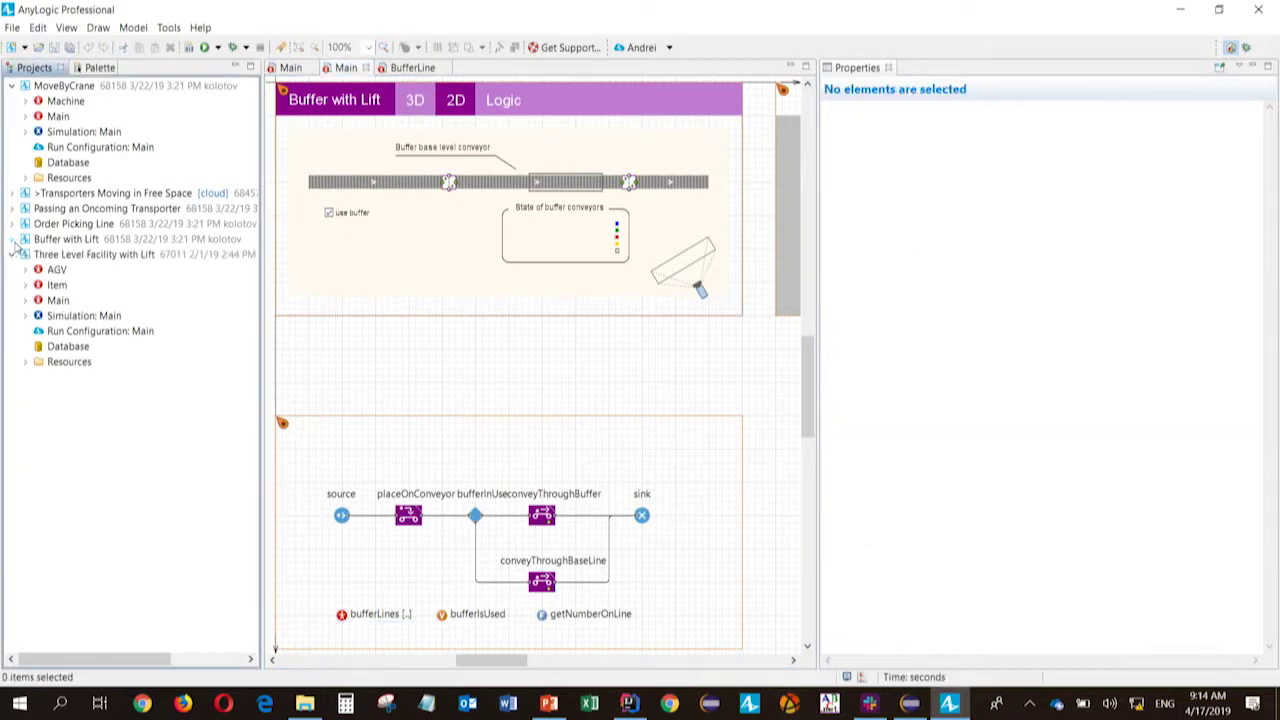
click(12, 255)
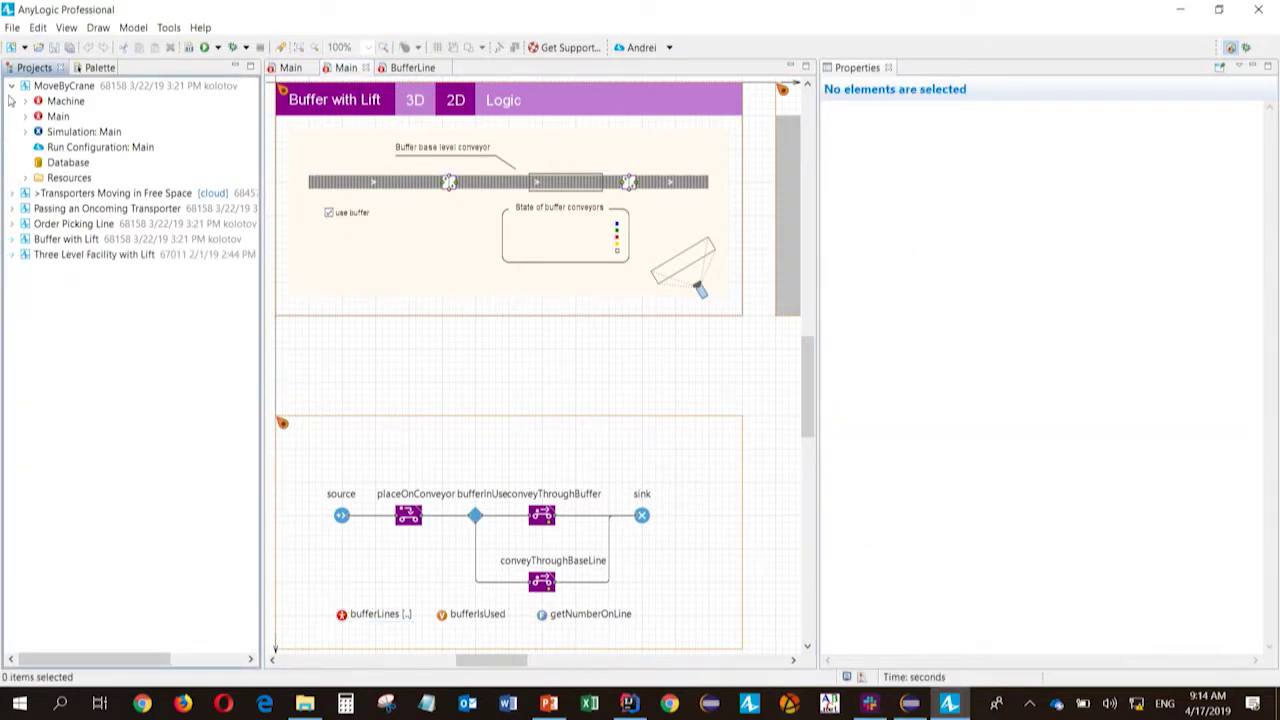
click(12, 86)
click(12, 101)
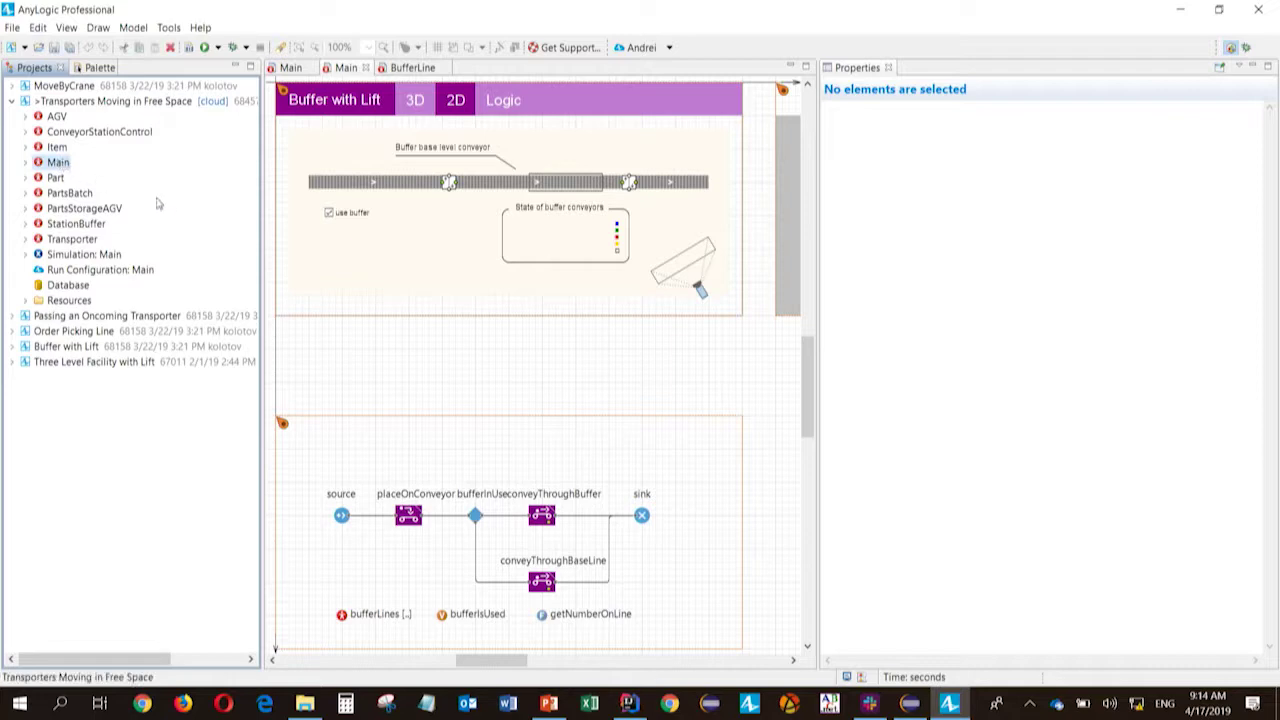
double_click(58, 162)
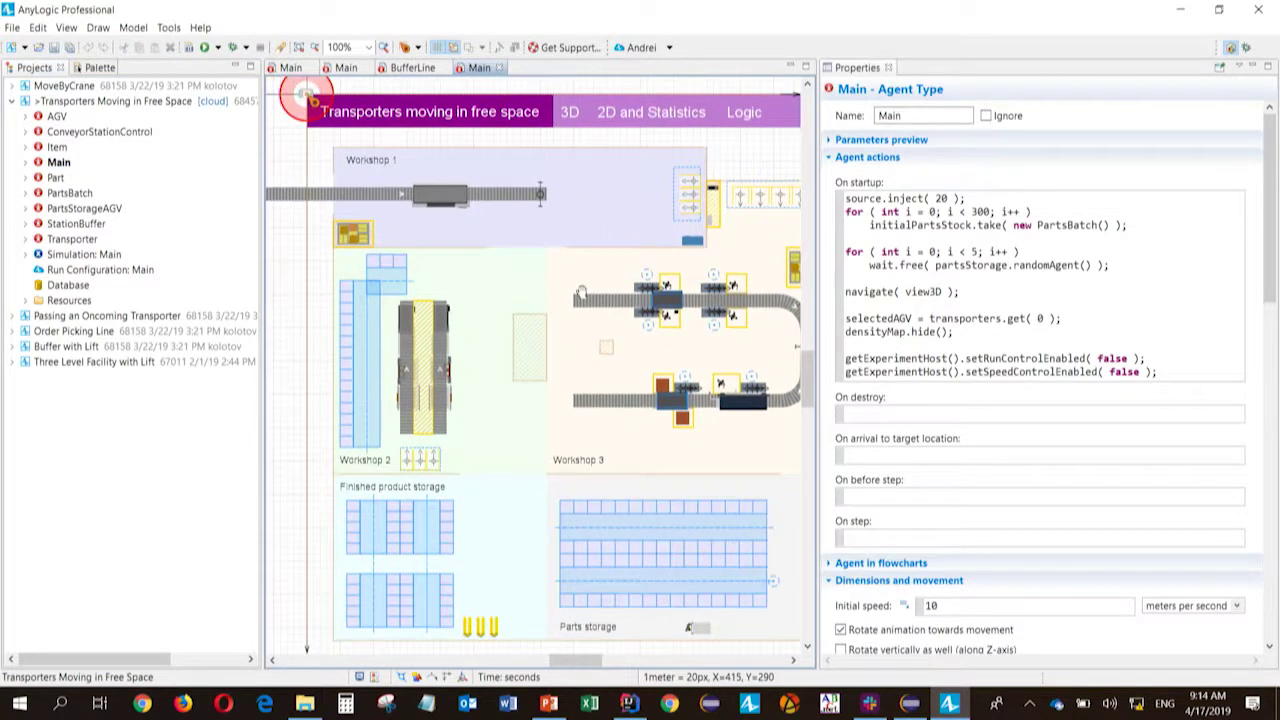
right_click(133, 102)
click(228, 372)
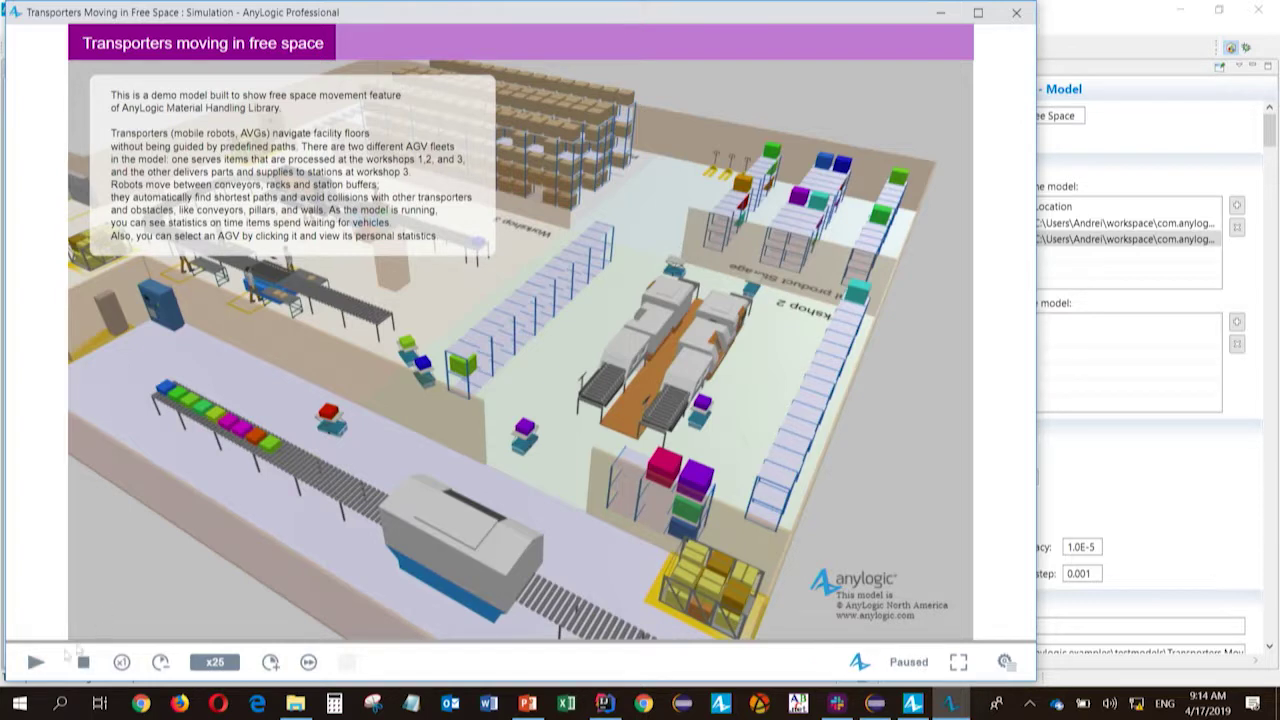
- Start the simulation full screen and rotate the factory to a near top-down view
click(35, 664)
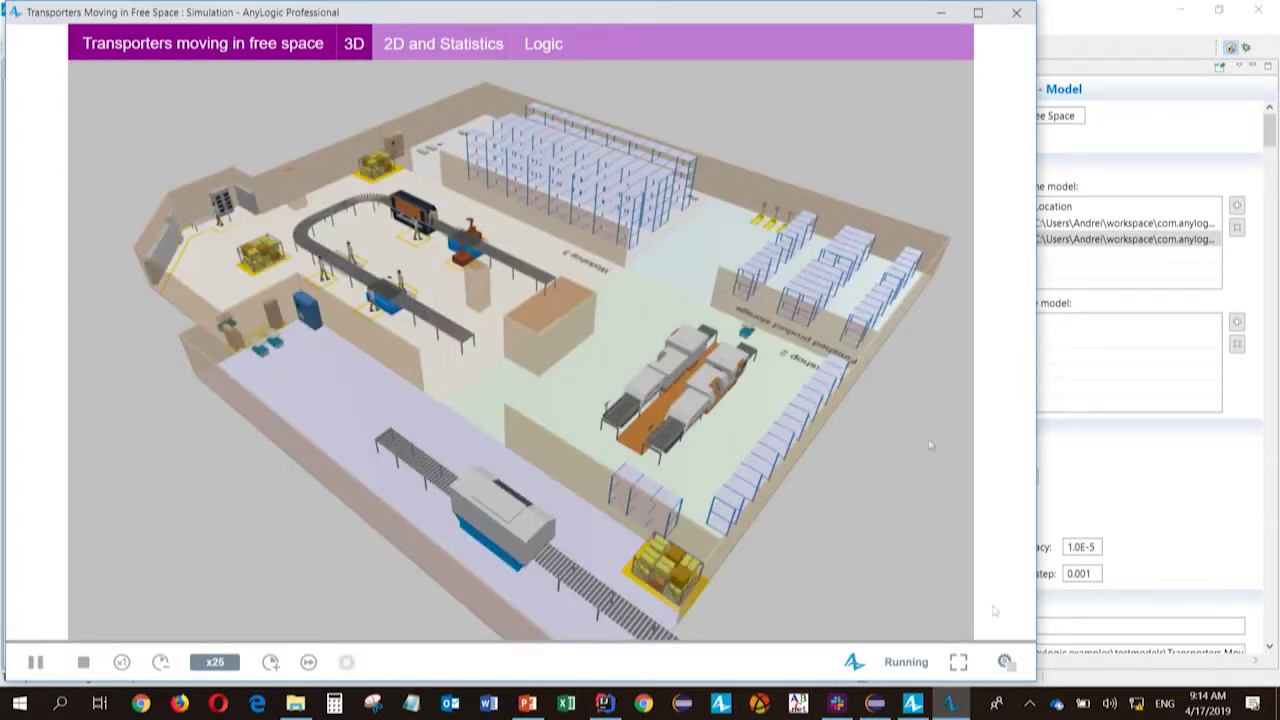
click(960, 663)
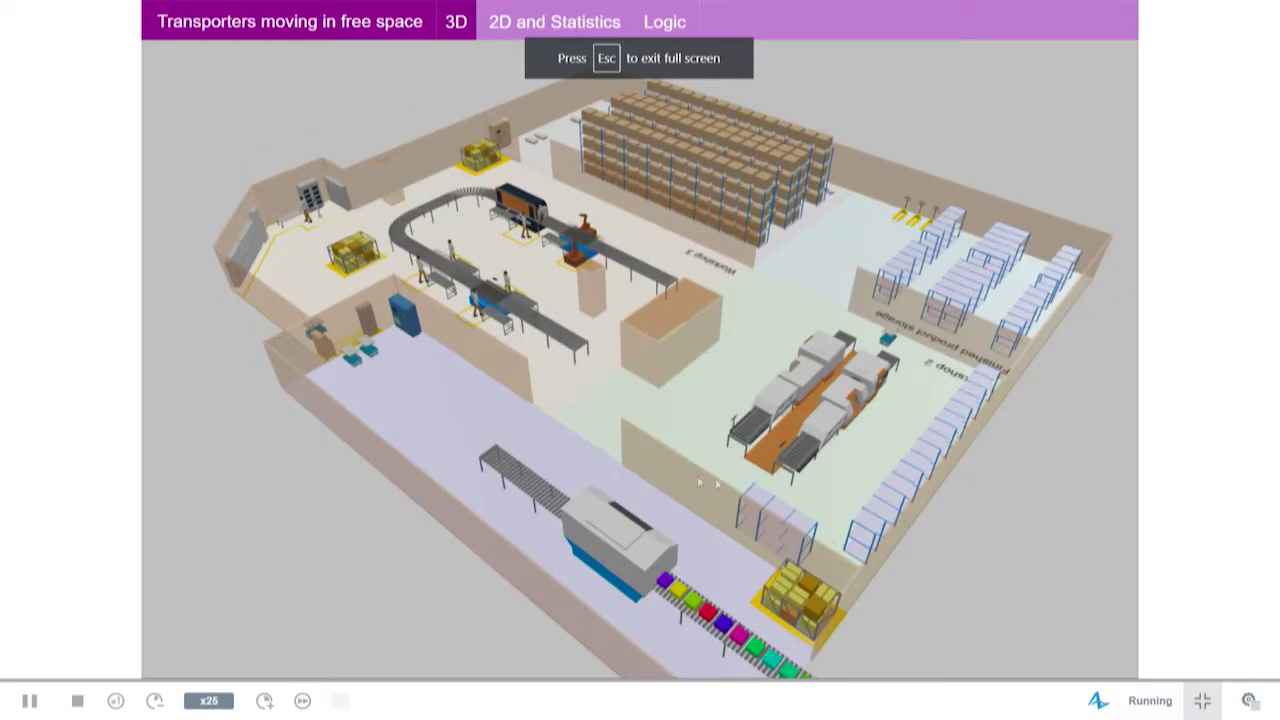
drag(998, 537, 728, 378)
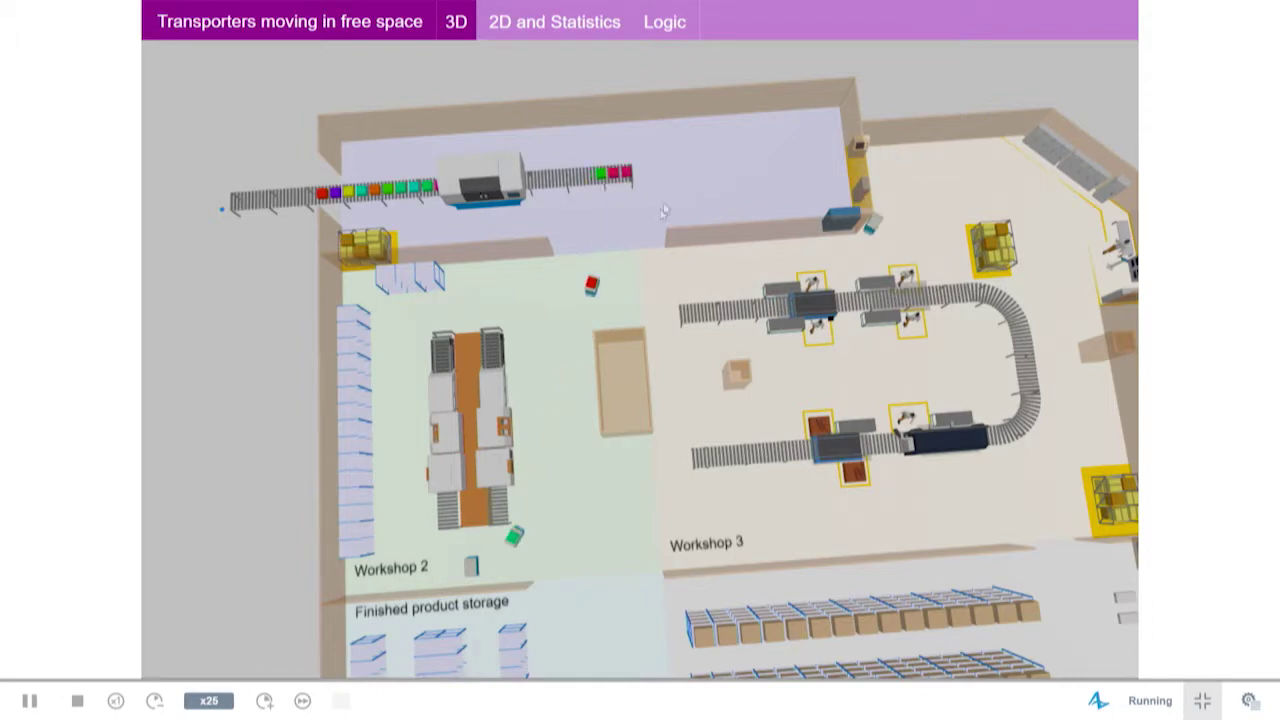
drag(637, 257, 635, 222)
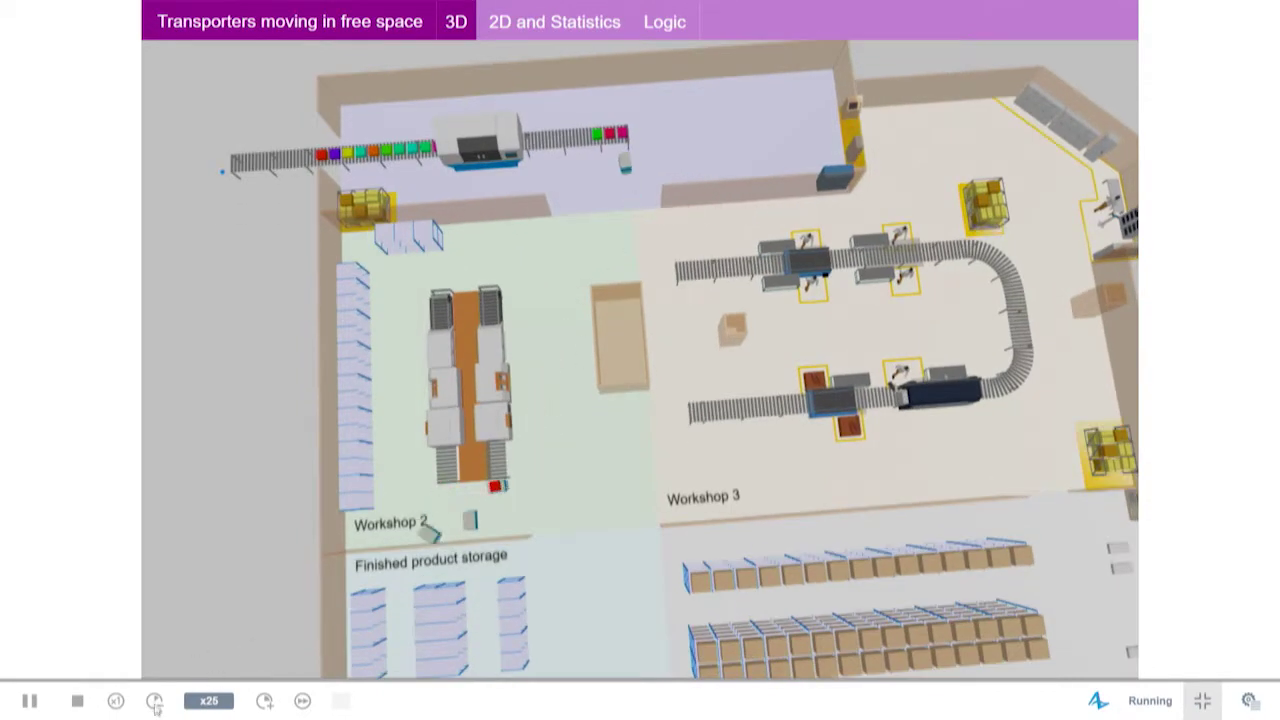
drag(476, 380, 537, 248)
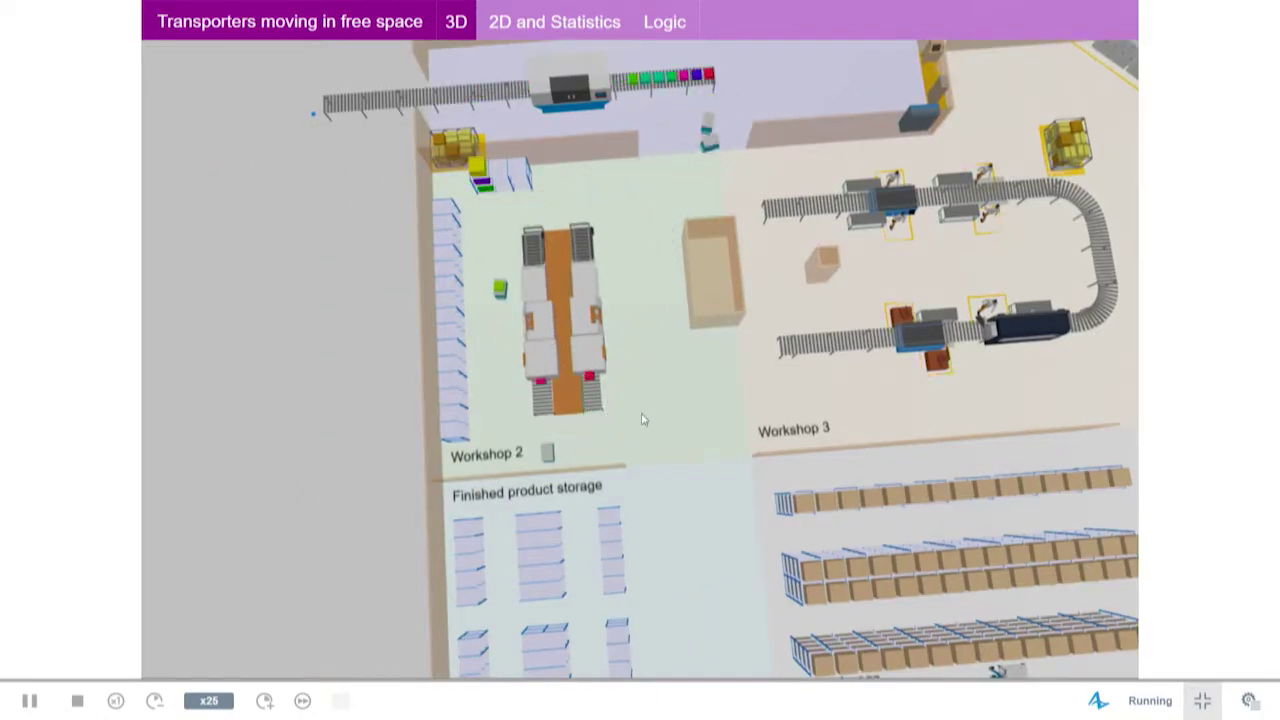
- Angle the camera down Workshop 2, then pan to Workshop 3 and the storage racks
drag(643, 420, 540, 462)
scroll(540, 462, up, 5)
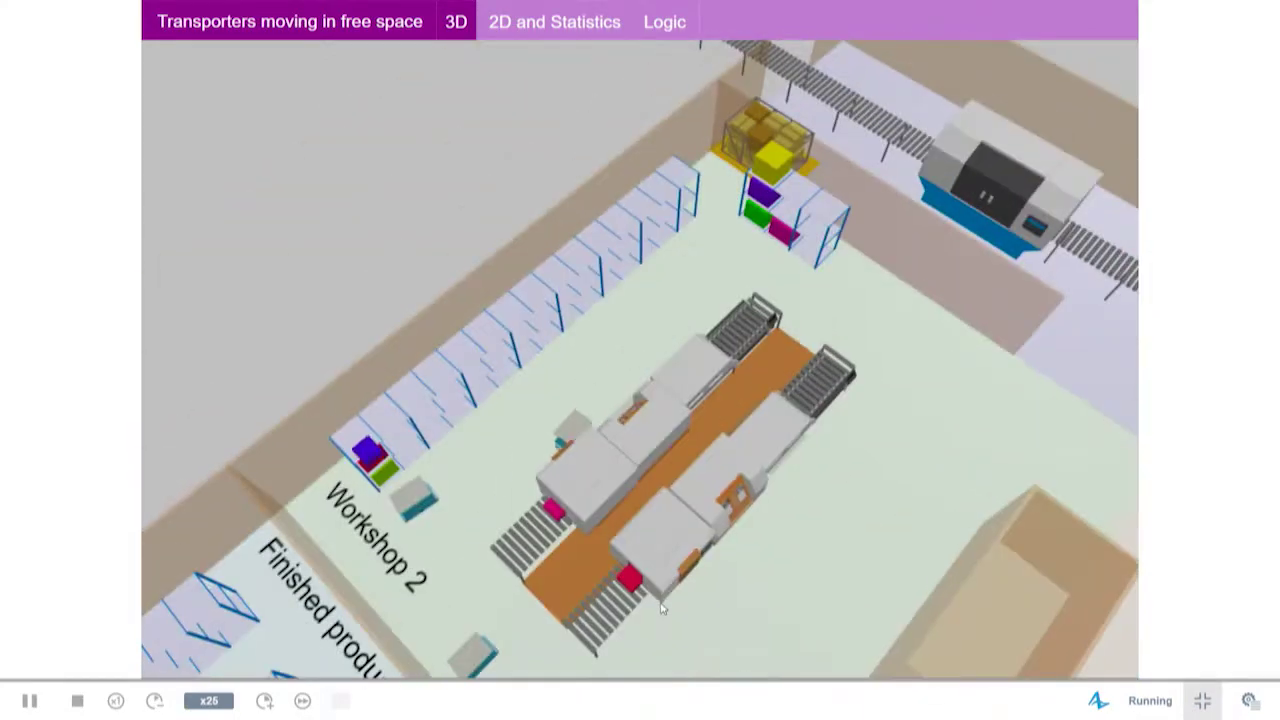
drag(409, 491, 449, 451)
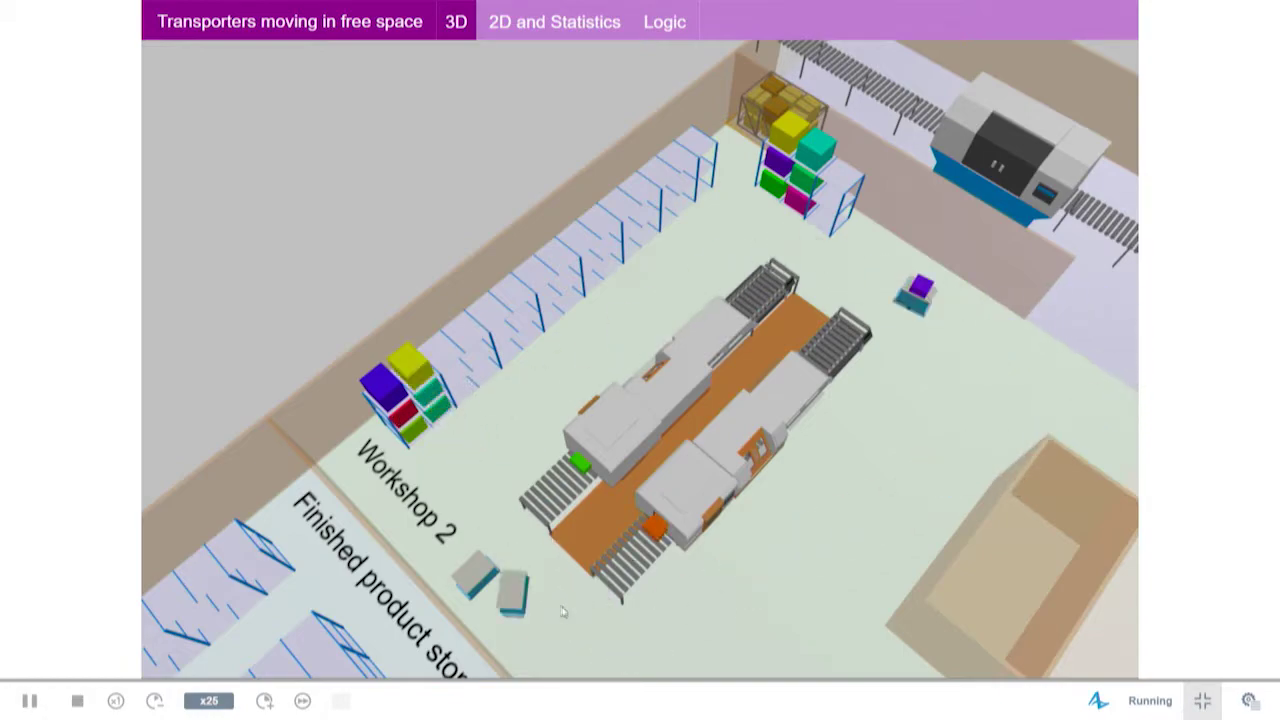
drag(452, 372, 585, 299)
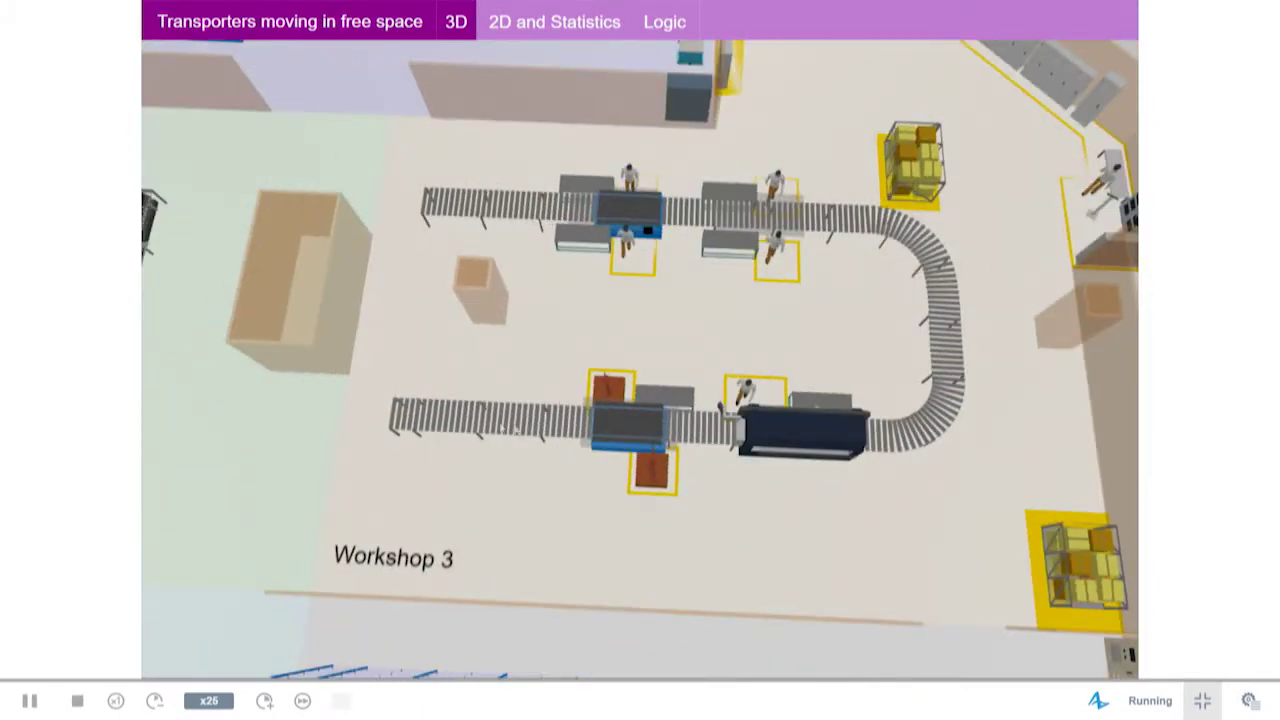
drag(782, 477, 746, 374)
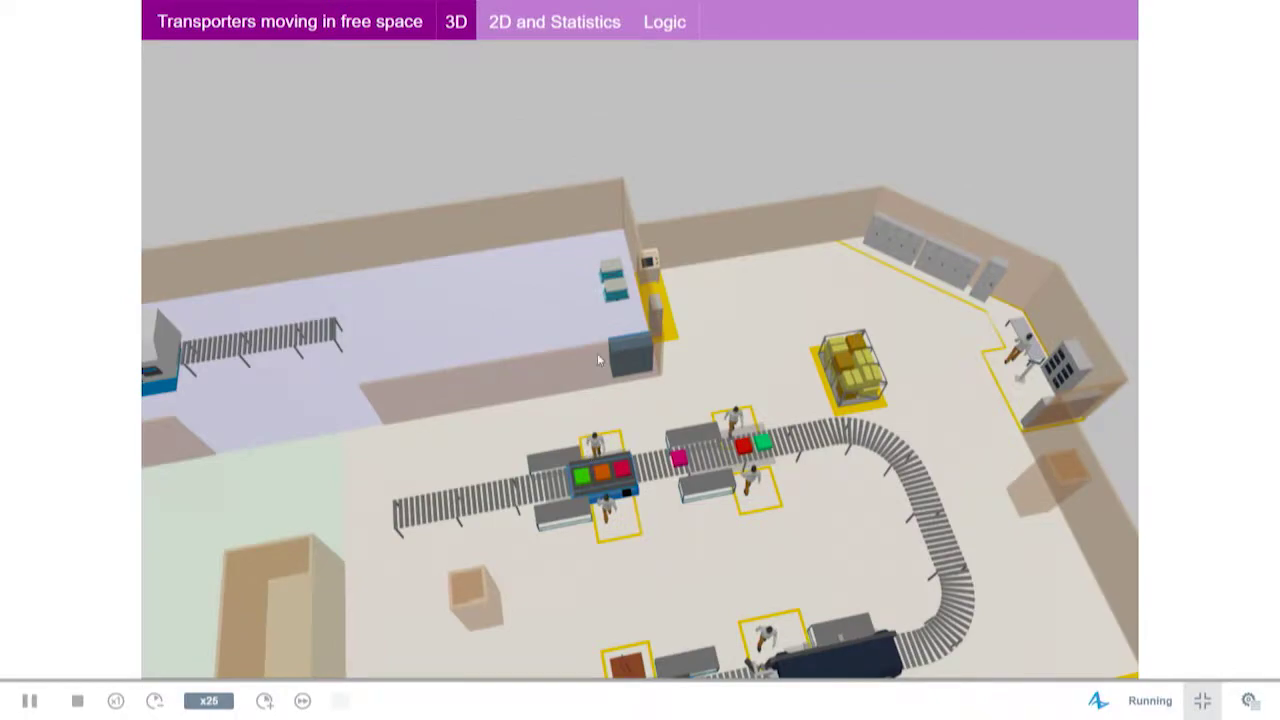
- Zoom, tilt and pan around the whole running 3D factory, then switch back to the model editor
key(super)
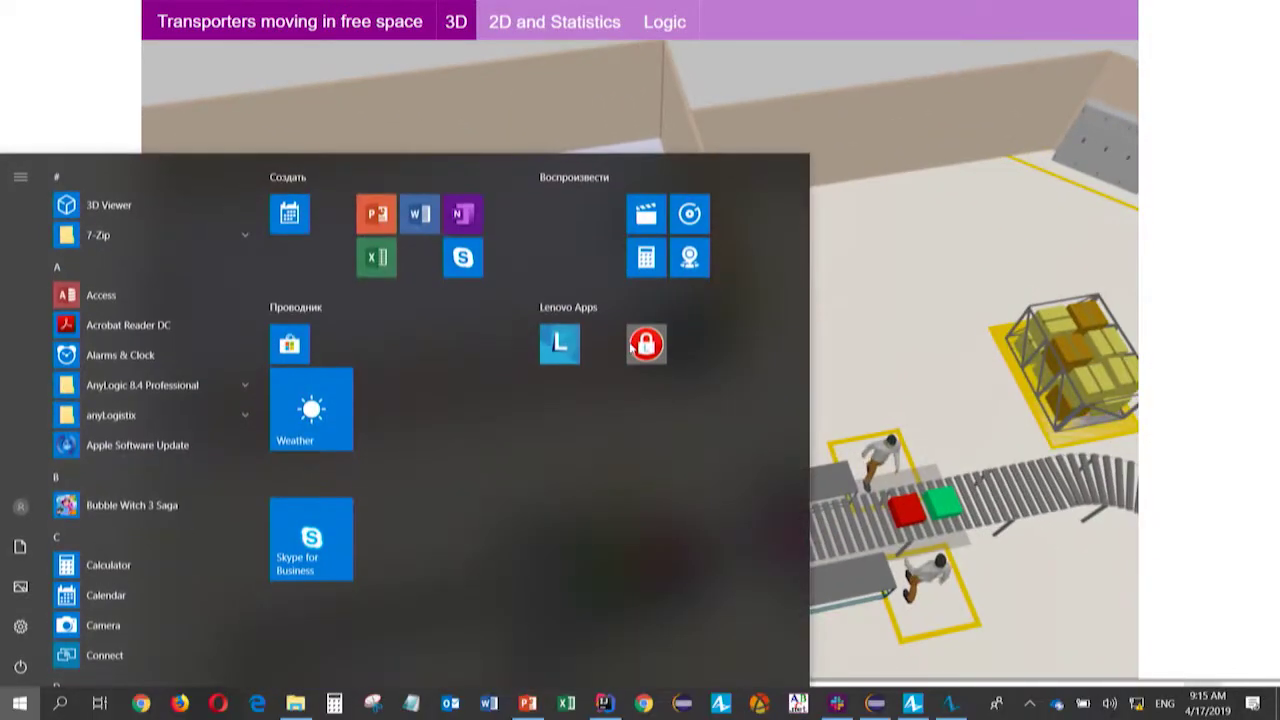
key(super)
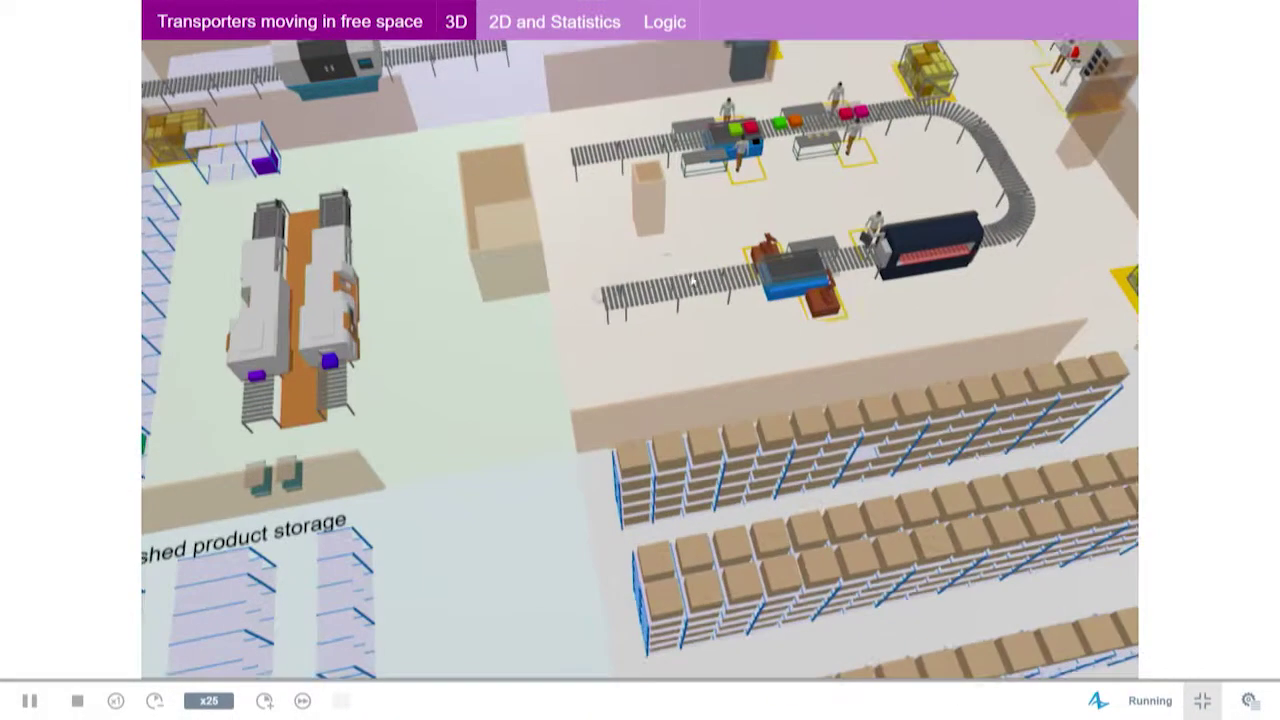
scroll(609, 313, down, 5)
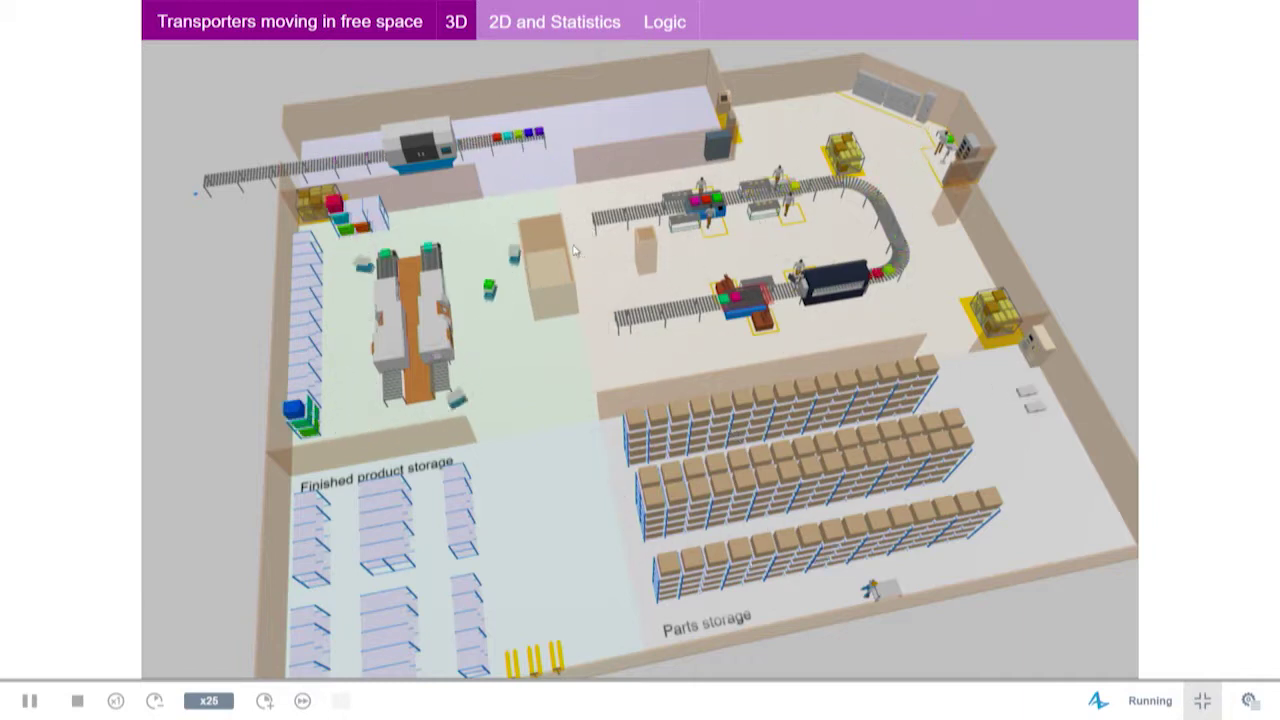
drag(590, 265, 702, 428)
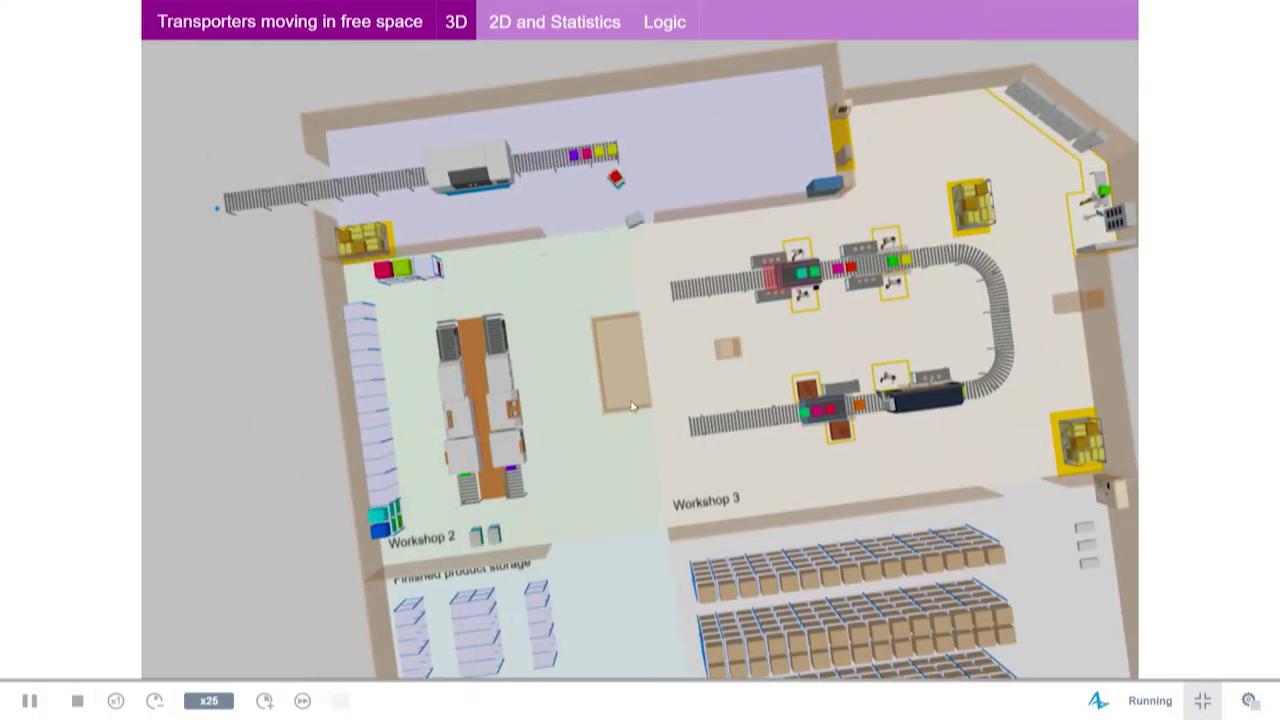
drag(702, 428, 487, 315)
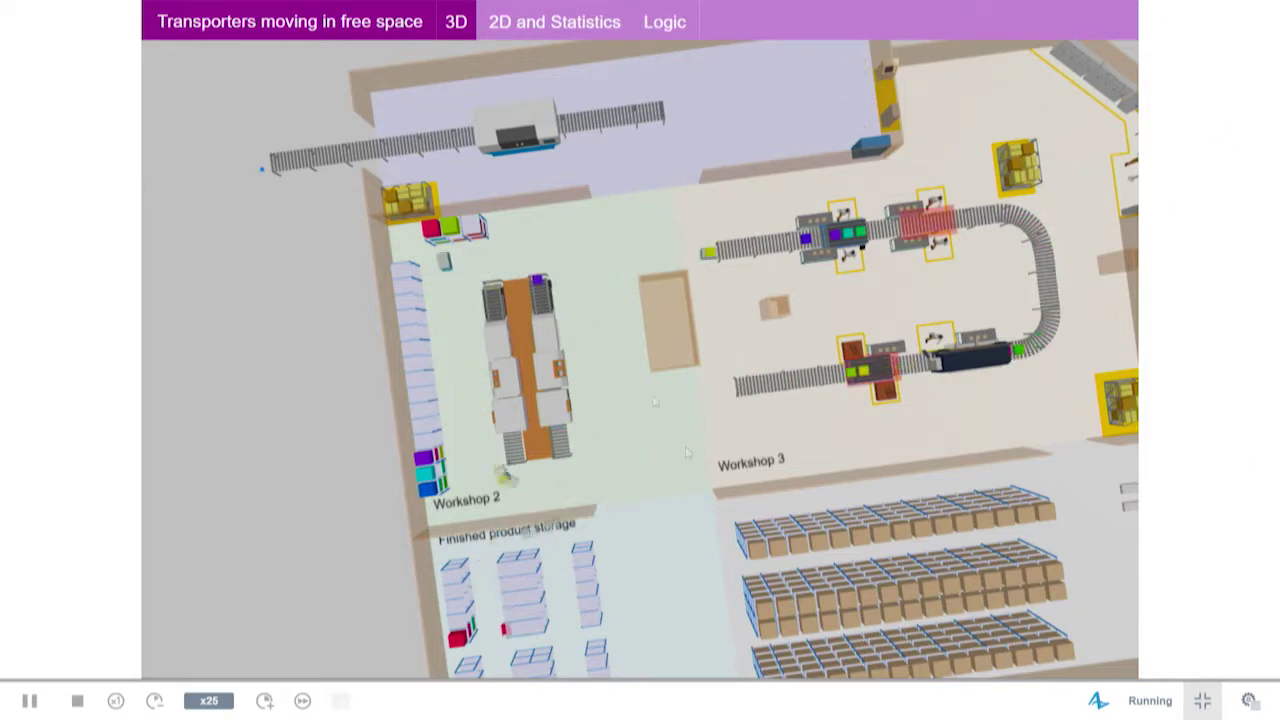
drag(1100, 468, 609, 464)
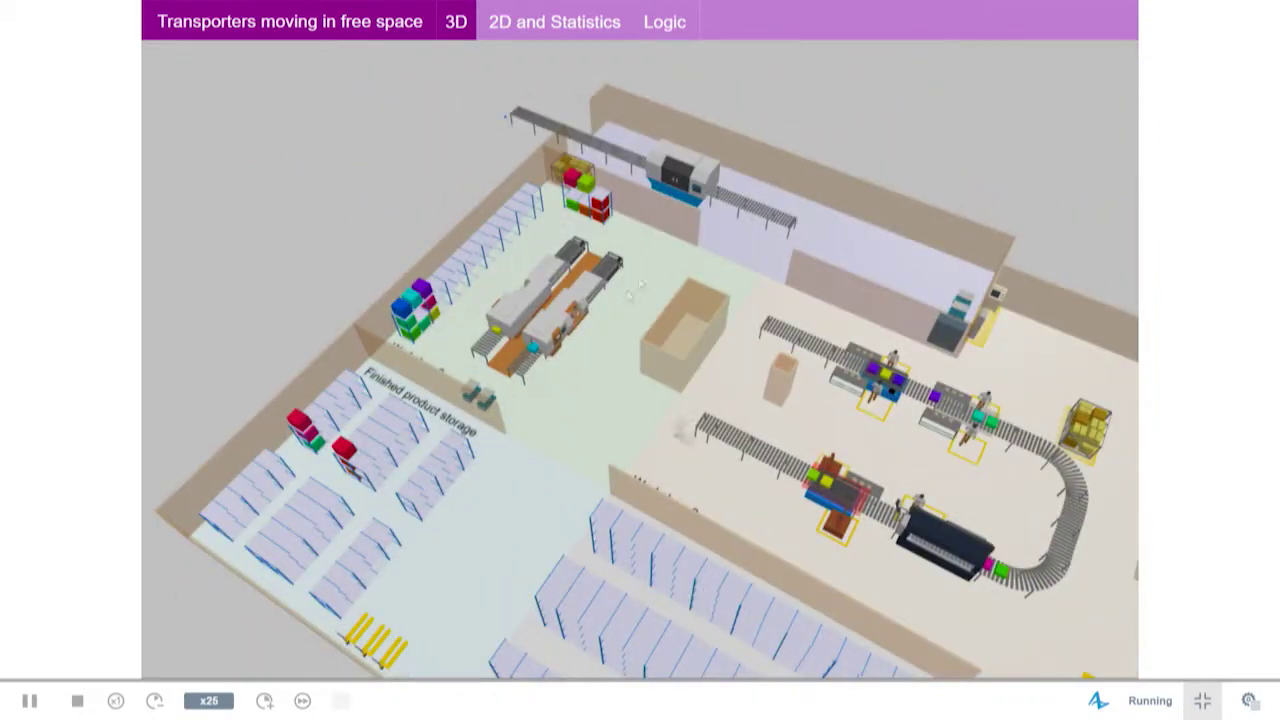
scroll(678, 385, down, 3)
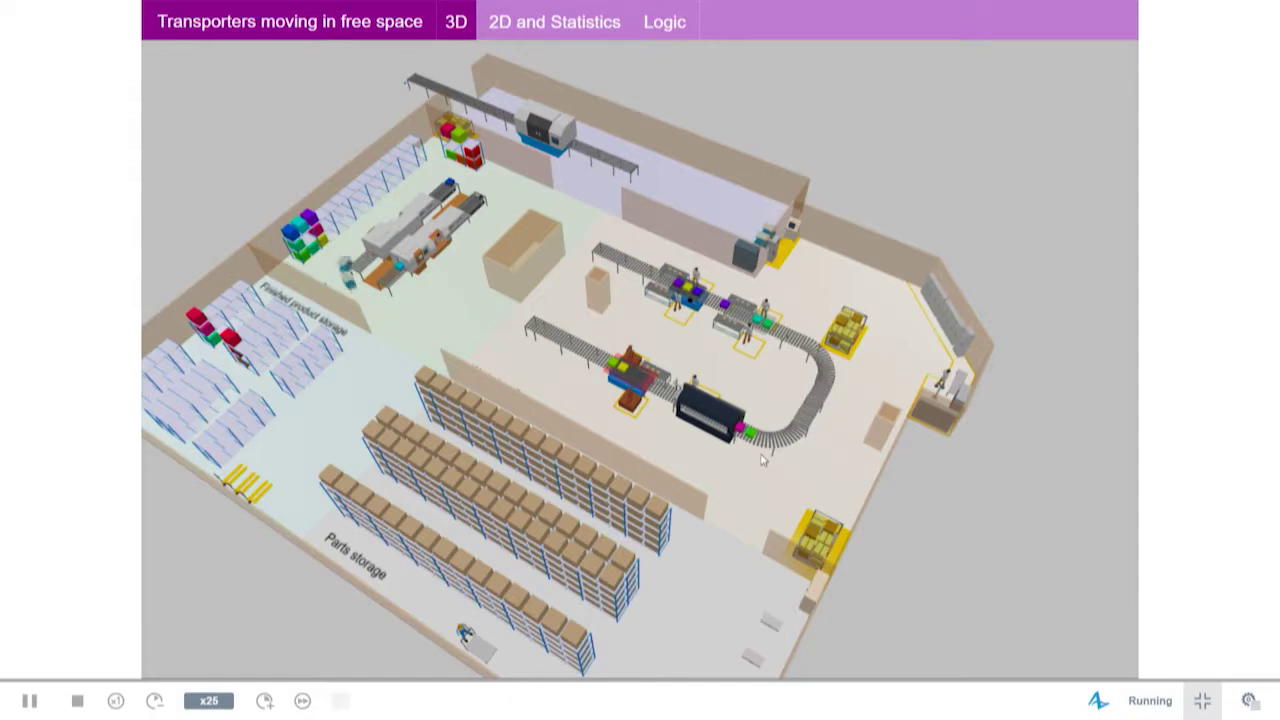
key(alt+Tab)
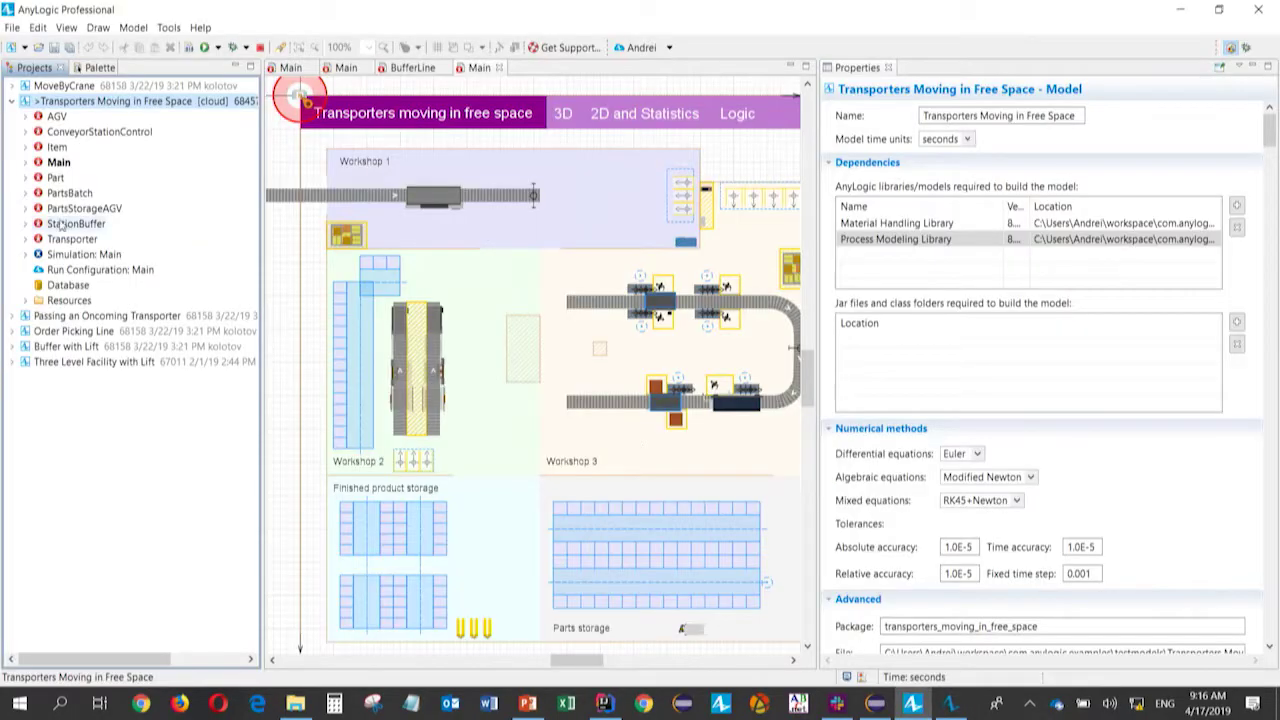
- Select the AGVs block in Main's flowchart to show its free-space, numberOfAGV and agvStation settings
click(299, 97)
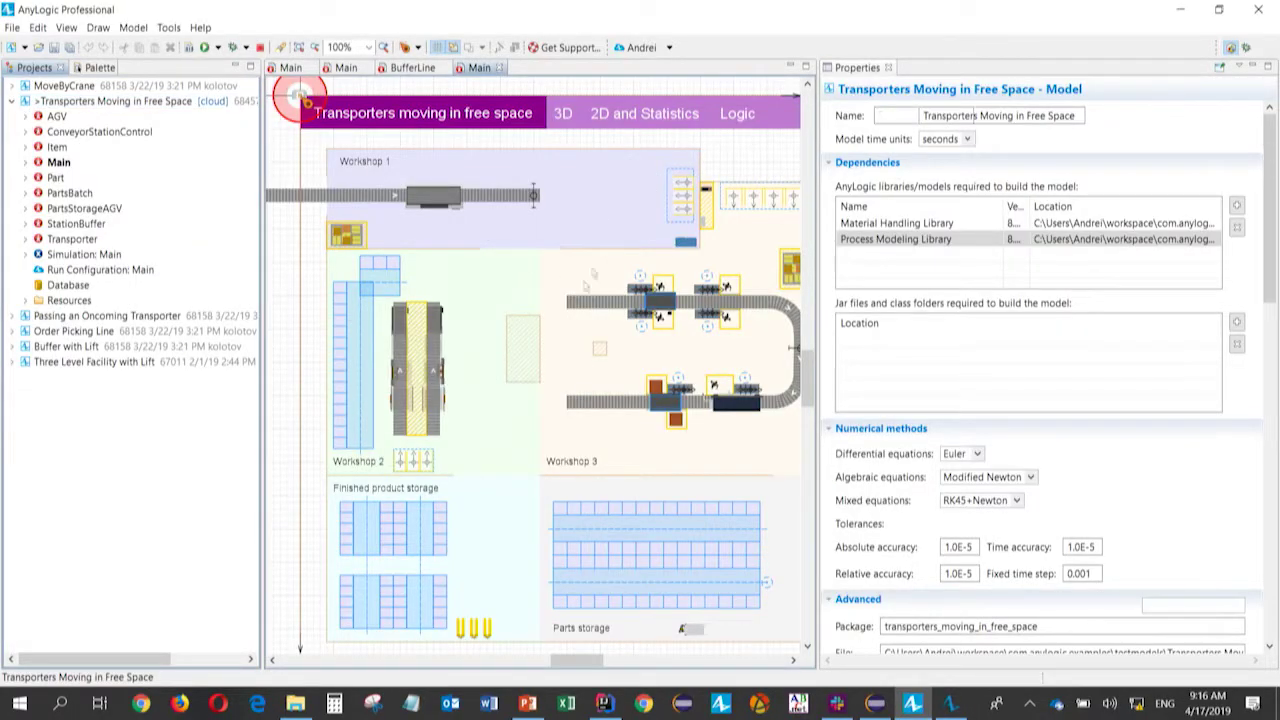
scroll(299, 97, down, 10)
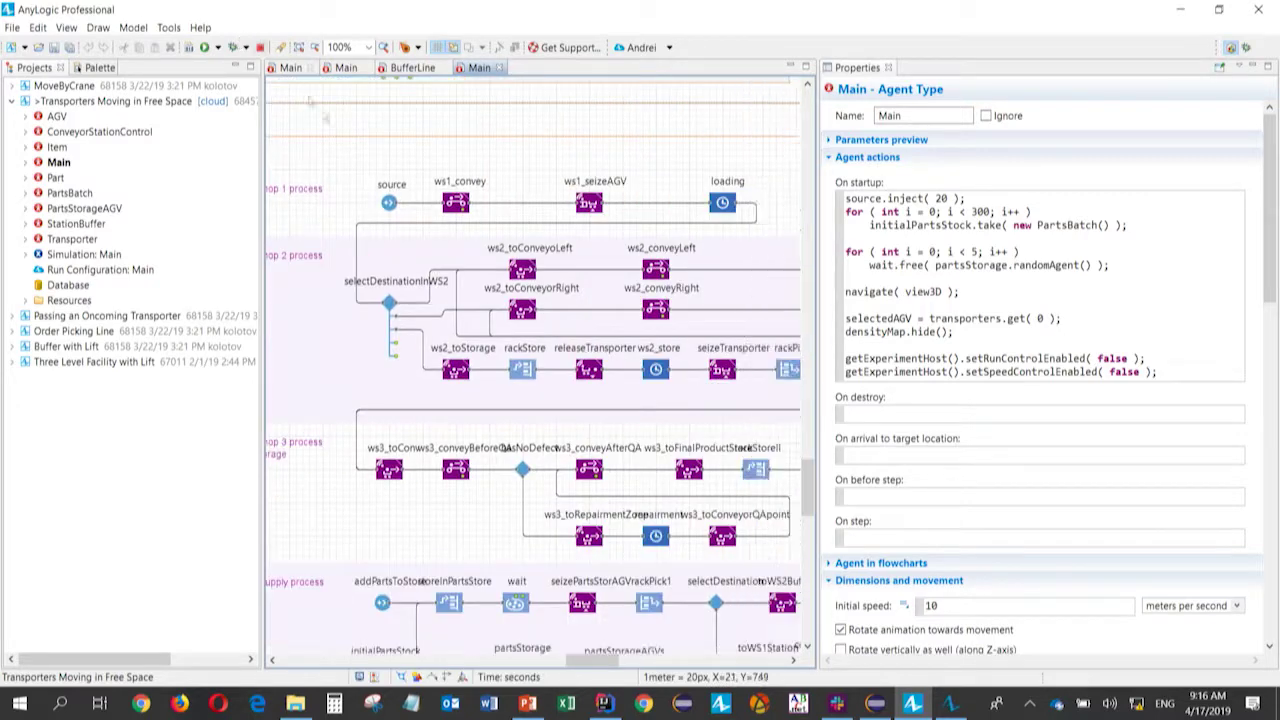
scroll(558, 232, down, 2)
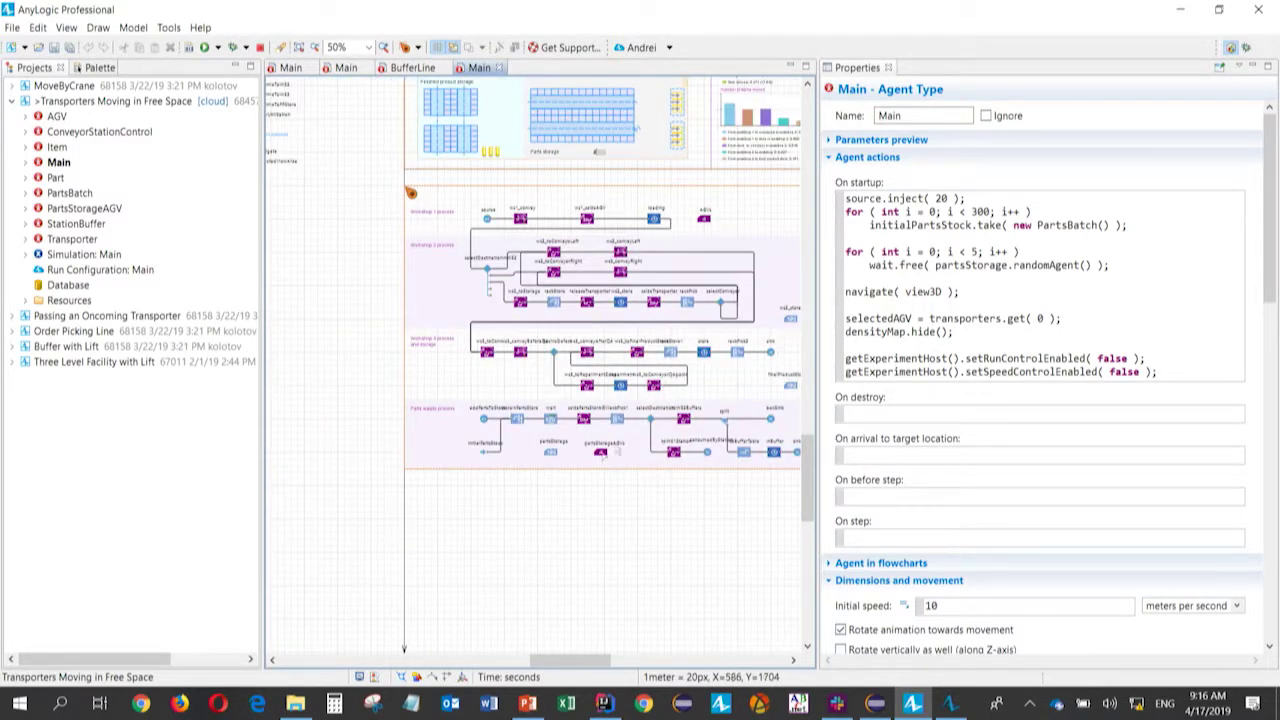
click(705, 222)
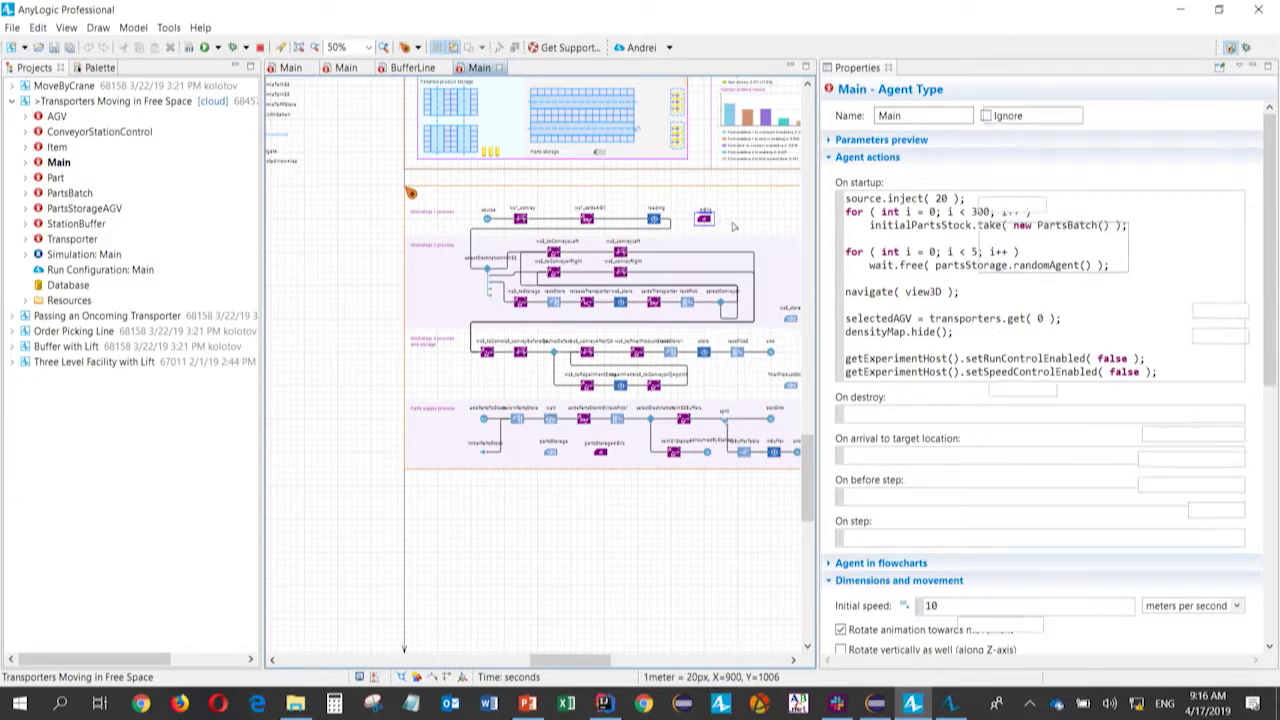
scroll(735, 228, up, 2)
scroll(536, 316, up, 1)
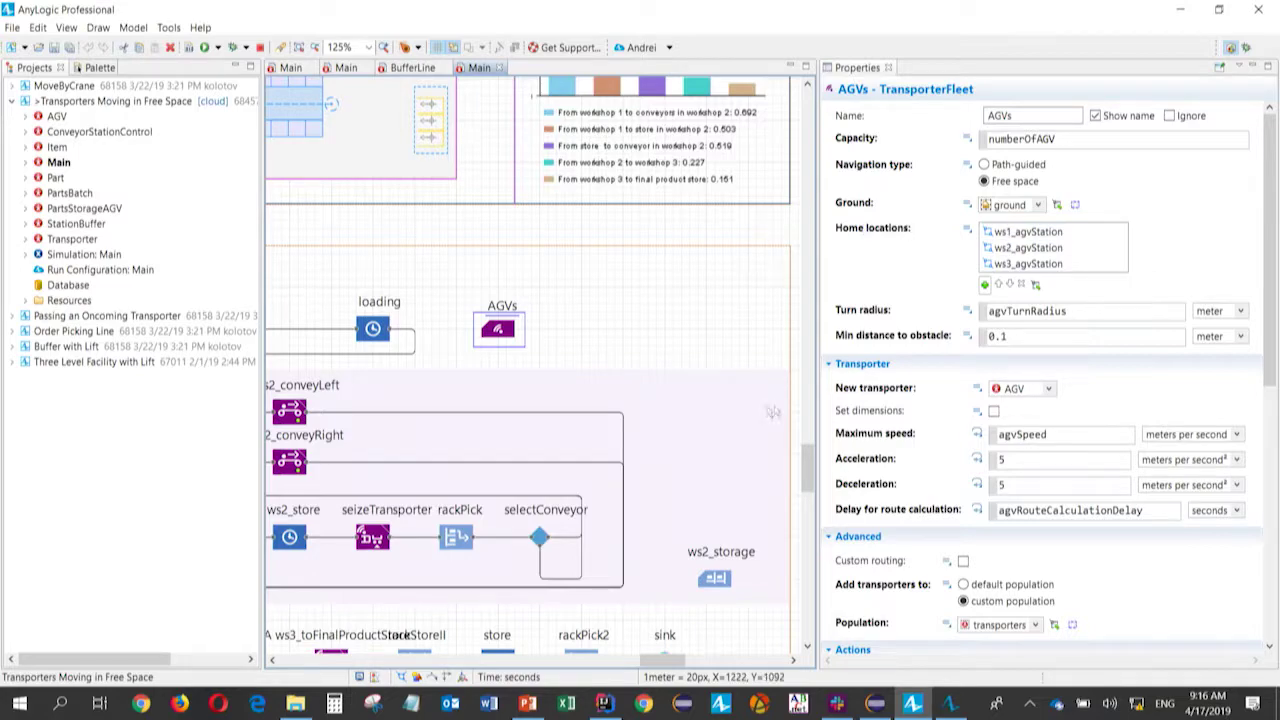
- Inspect the properties of the Workshop 1 walls, wall23, conveyor_WS1 and the Workshop 2 pallet rack
scroll(627, 313, up, 10)
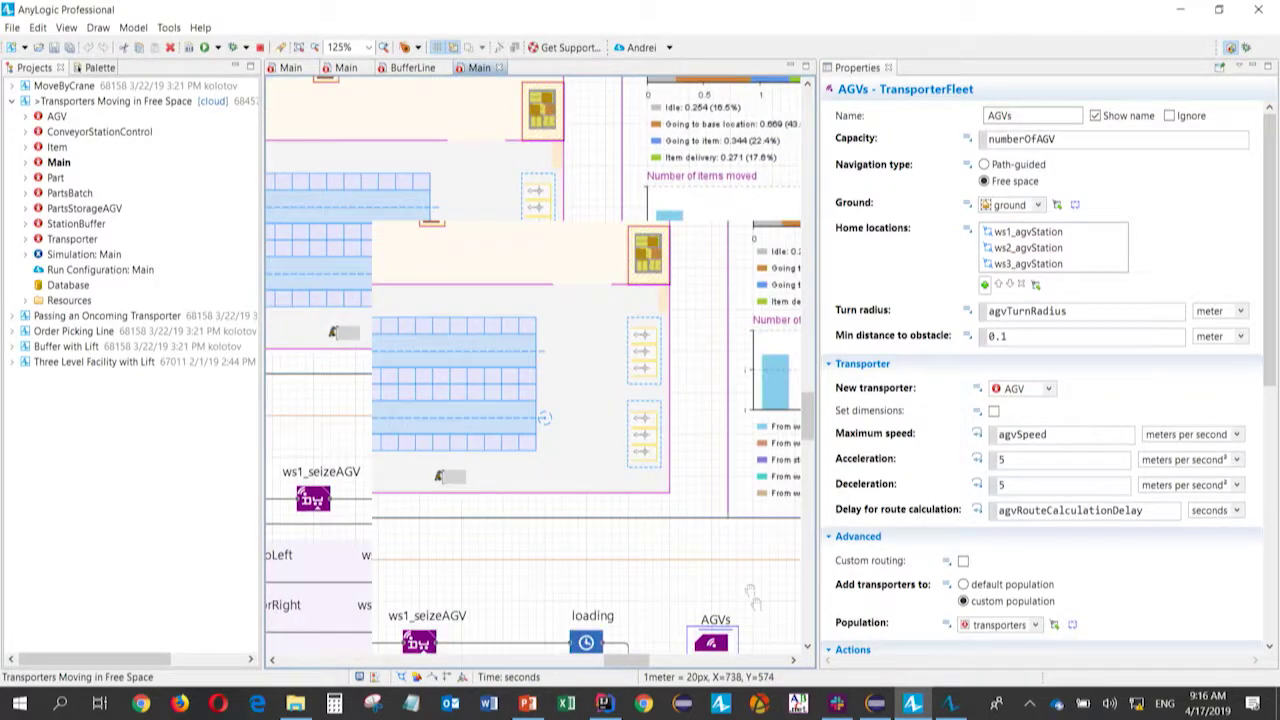
scroll(718, 546, down, 3)
scroll(718, 546, left, 2)
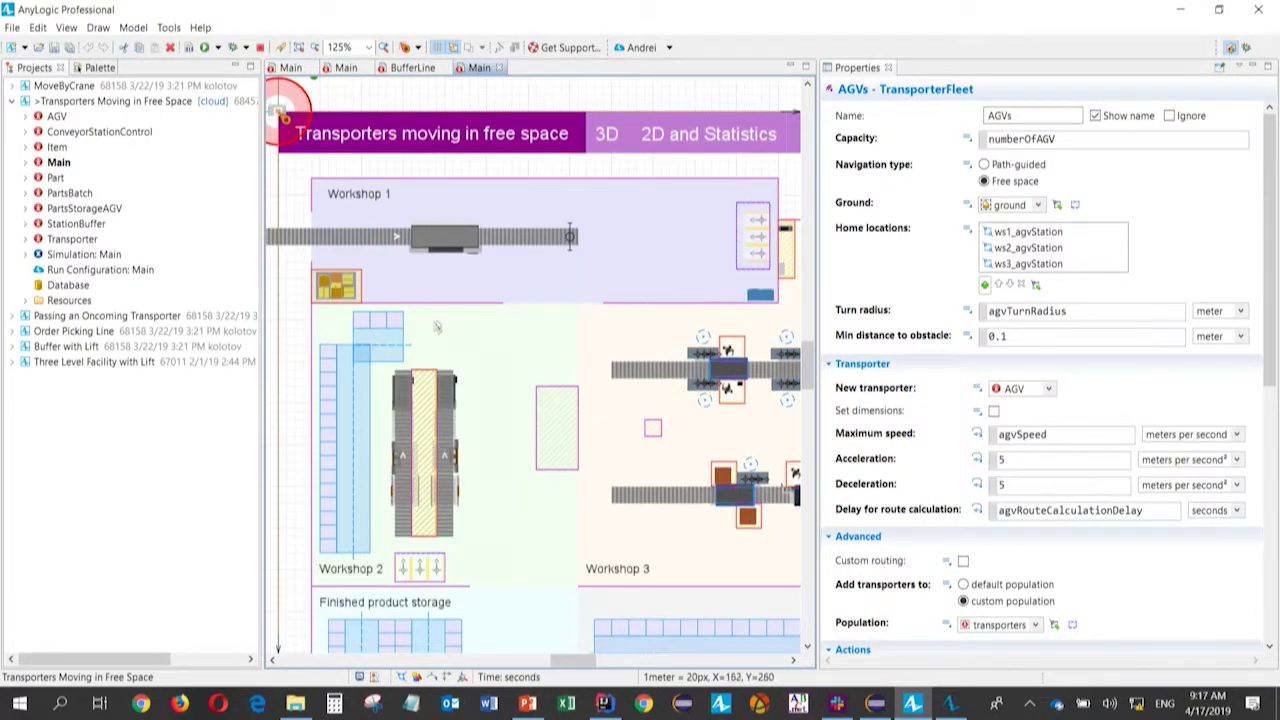
click(450, 303)
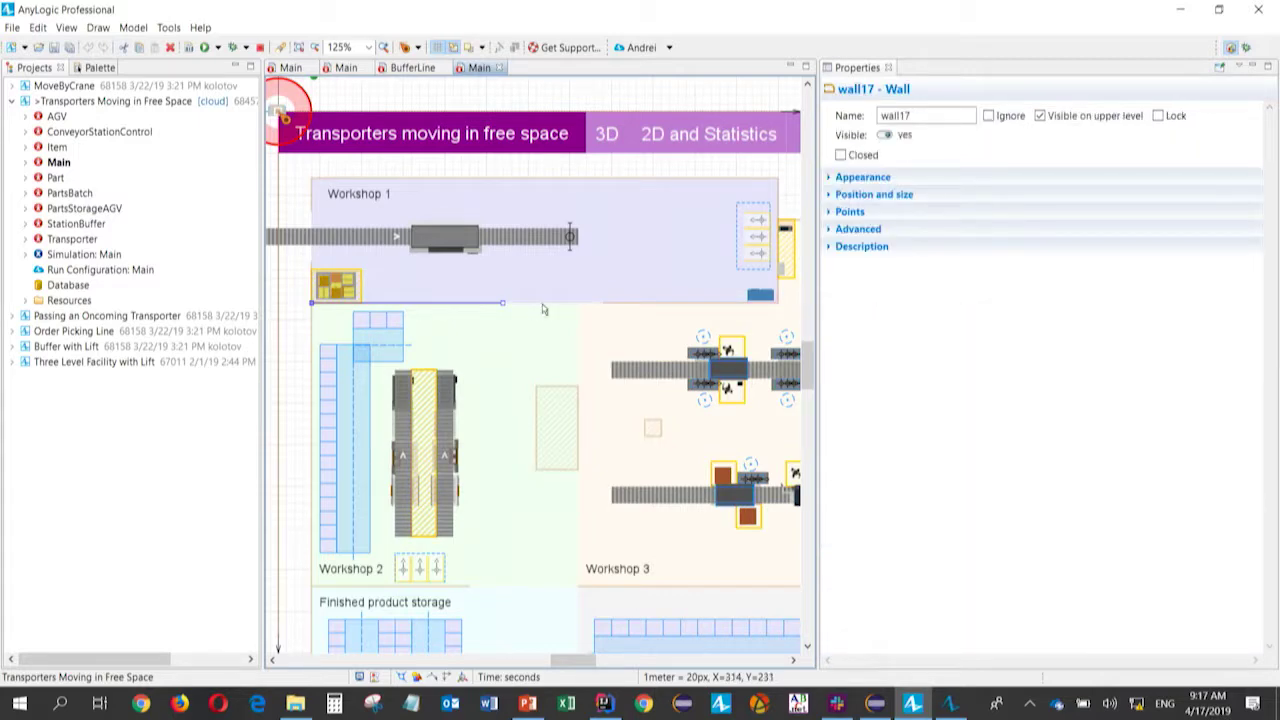
click(563, 396)
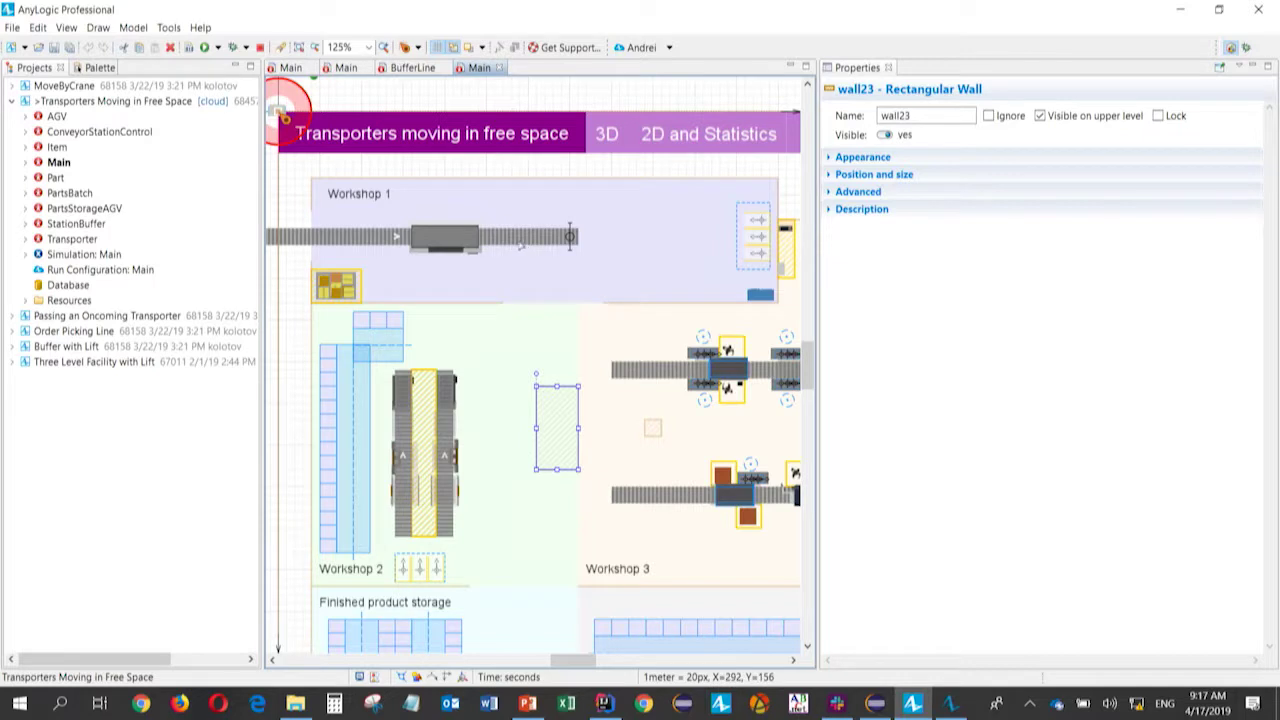
click(492, 240)
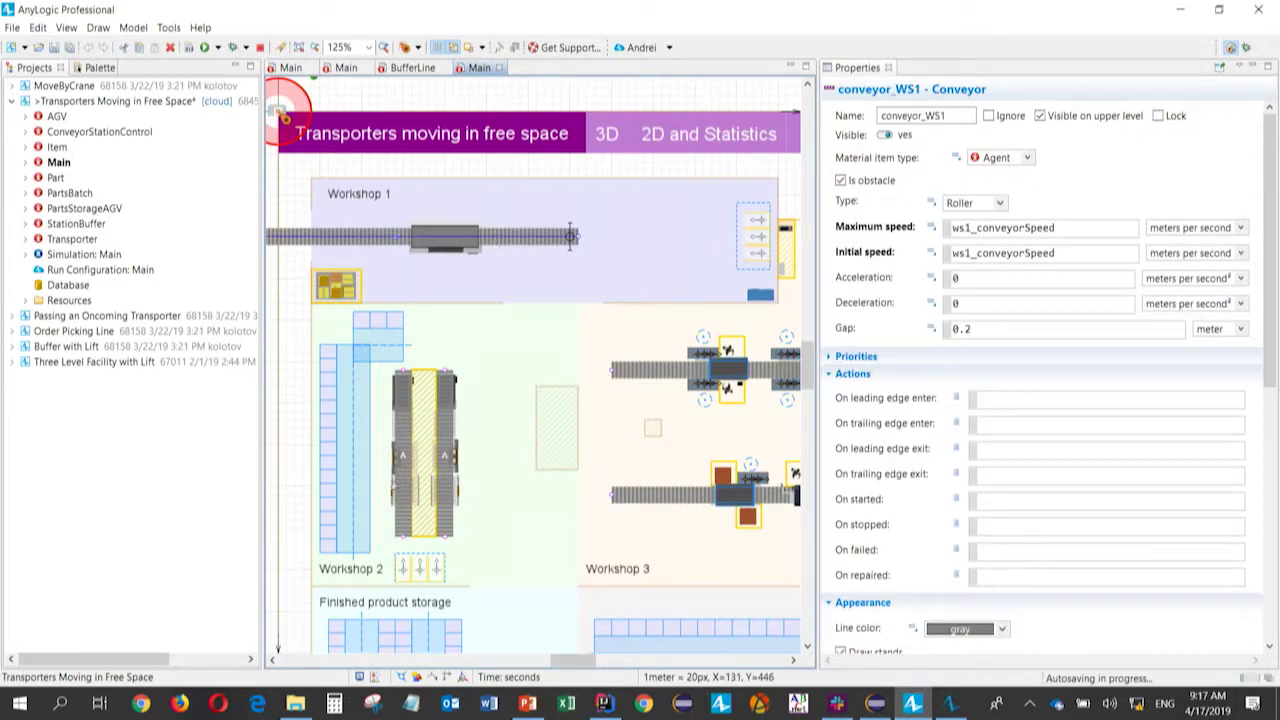
click(337, 432)
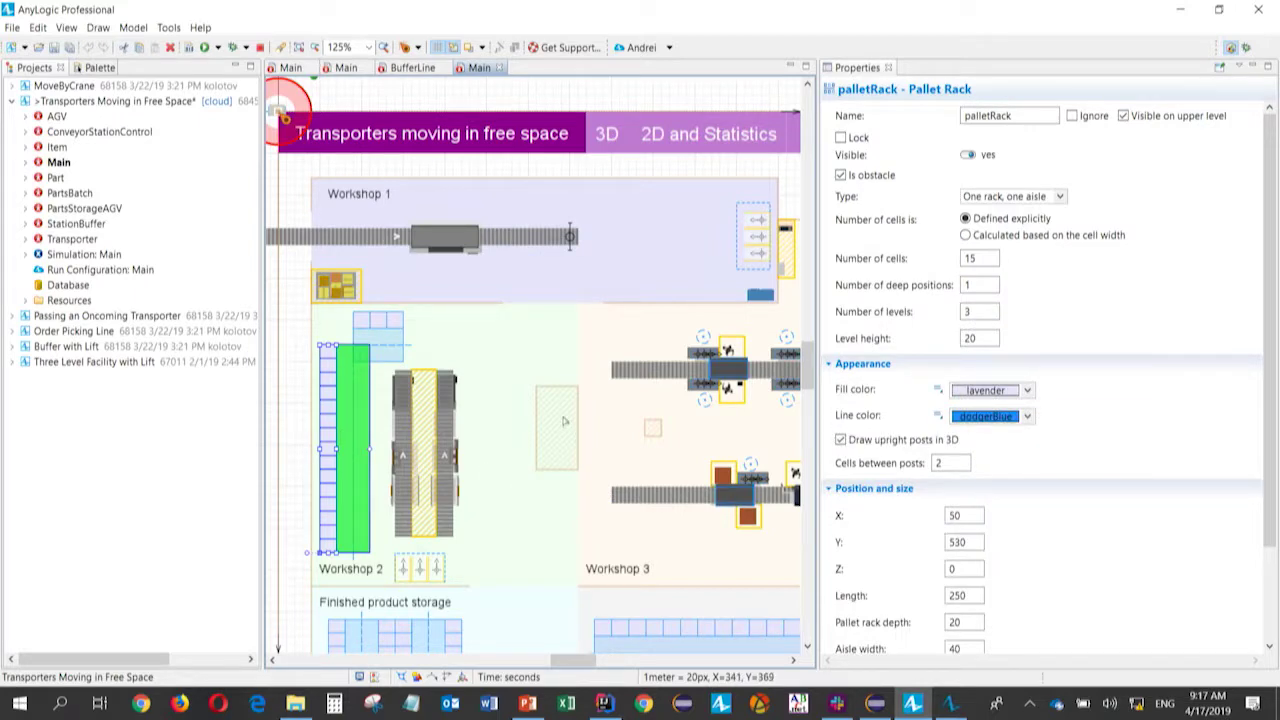
- Inspect wall3 and the small Workshop 3 wall, pan to Workshop 1, then return to the running model
click(687, 305)
scroll(550, 400, down, 3)
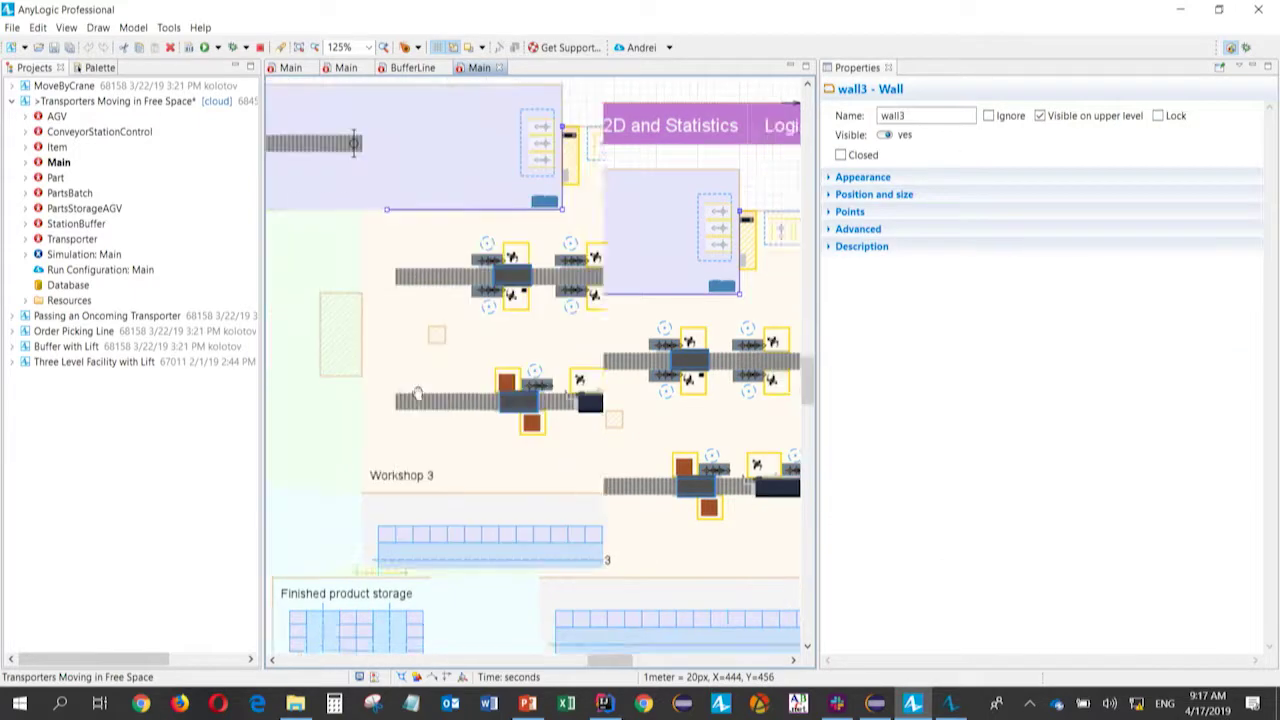
scroll(442, 465, right, 5)
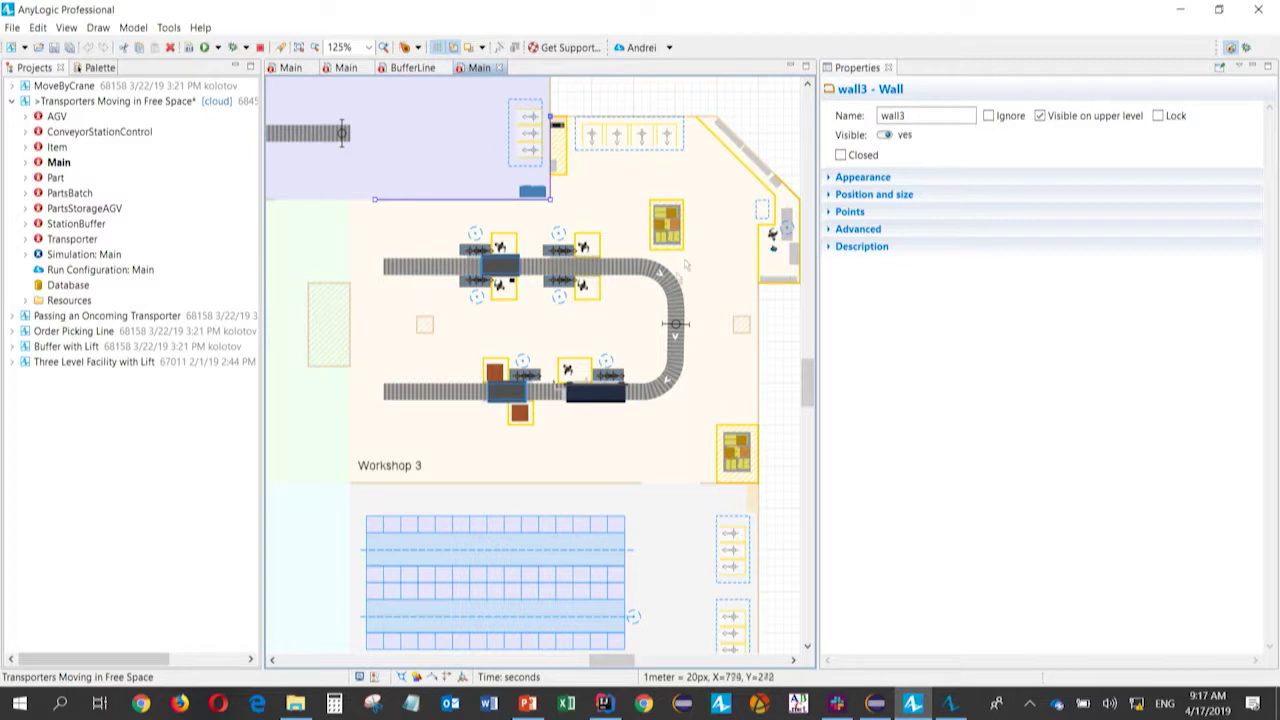
click(425, 325)
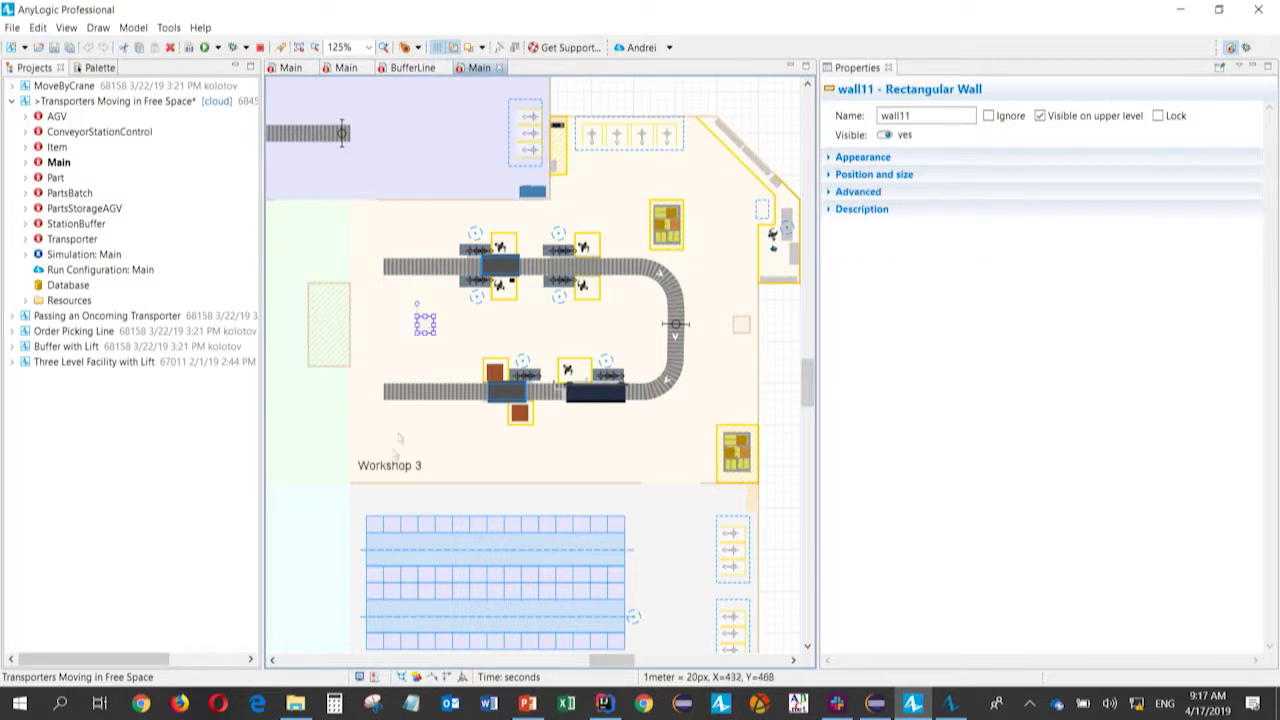
scroll(448, 492, left, 3)
drag(448, 492, 494, 494)
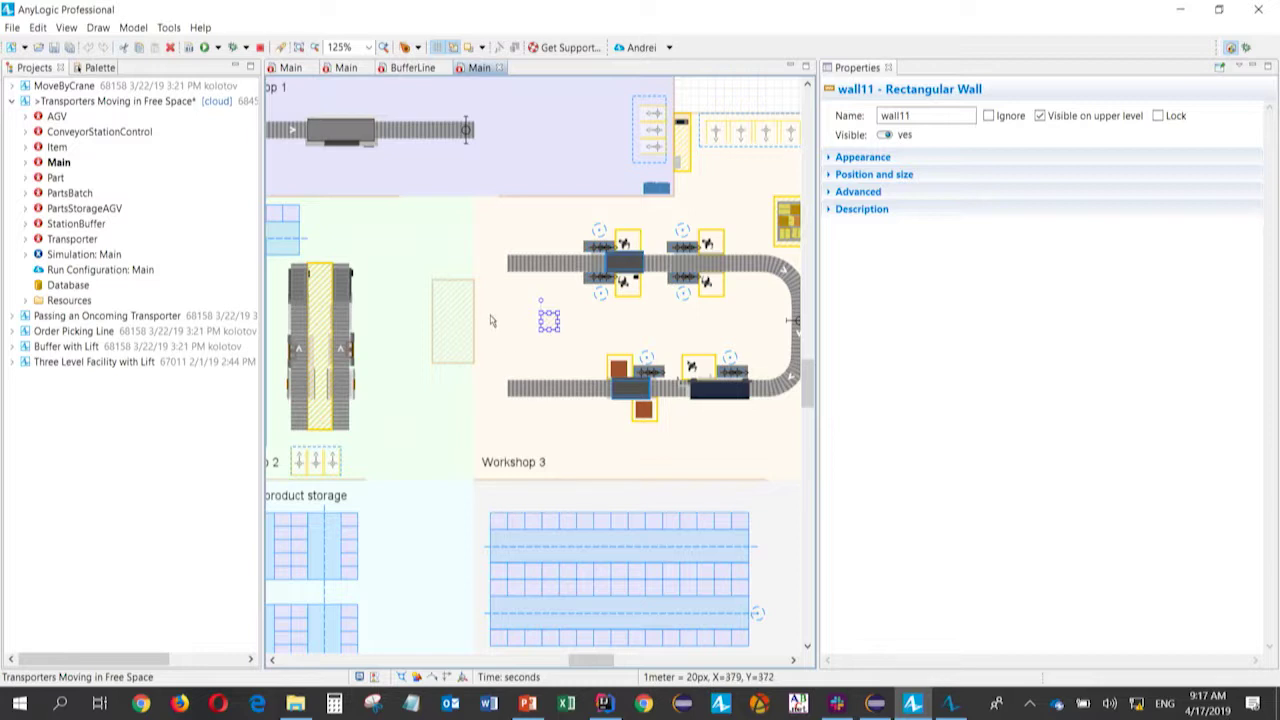
drag(490, 320, 600, 404)
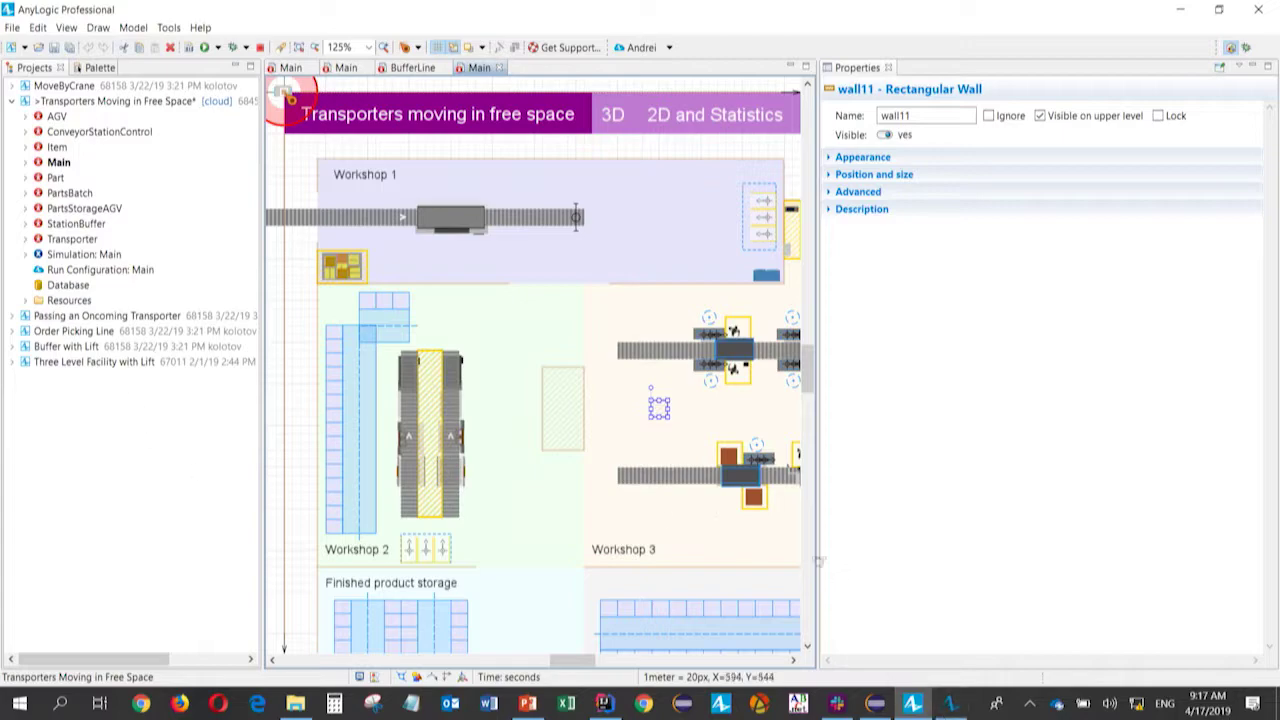
click(950, 703)
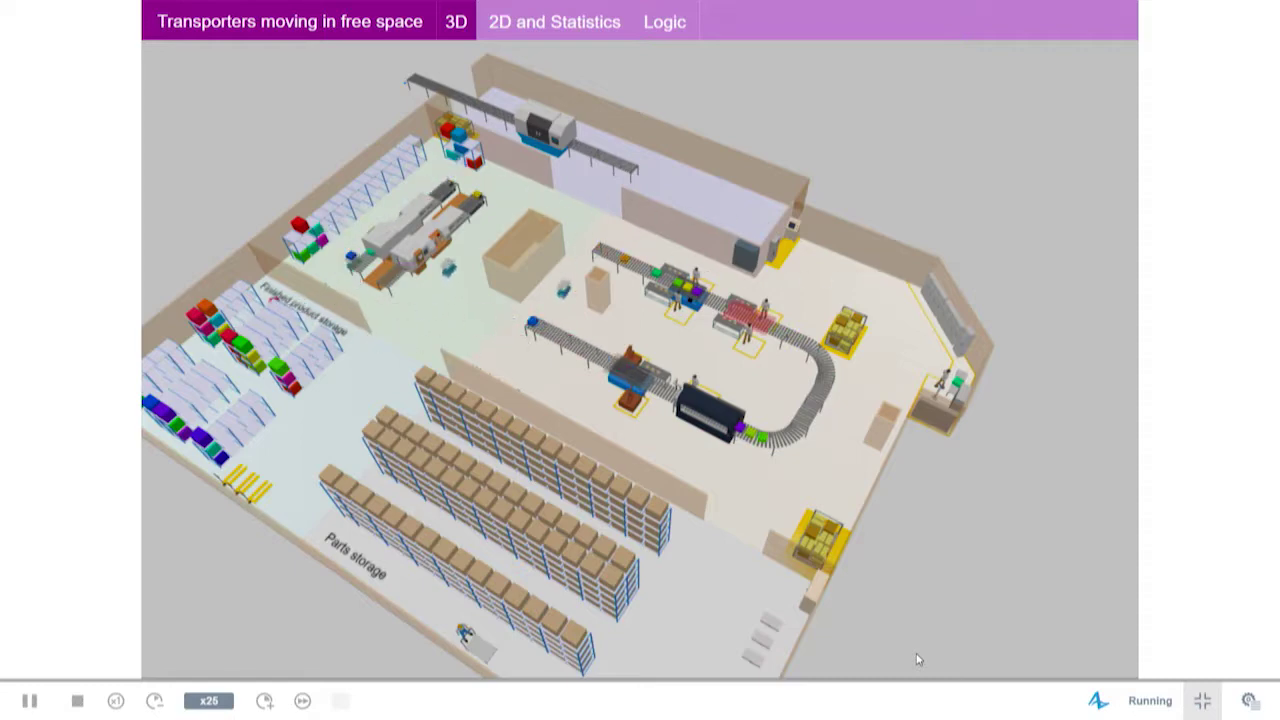
- Tilt and zoom the 3D camera, then switch the running model to its 2D and Statistics view
drag(490, 371, 737, 419)
scroll(562, 462, up, 3)
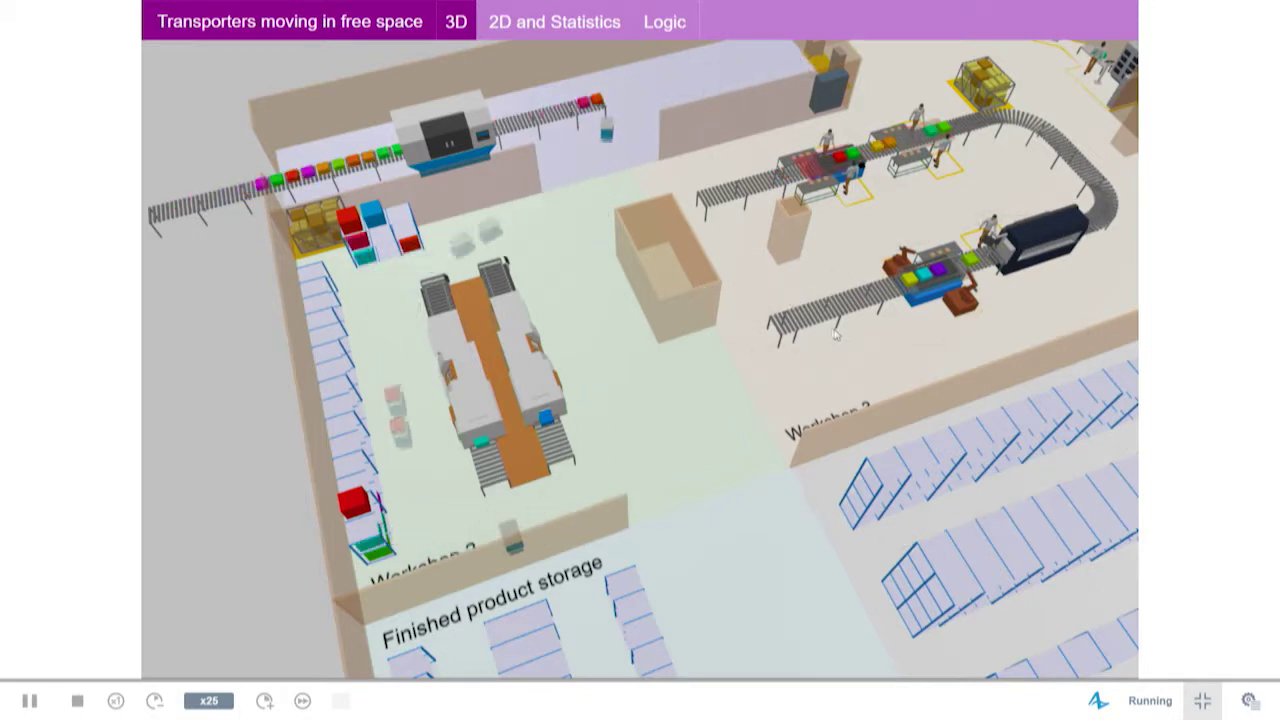
click(549, 22)
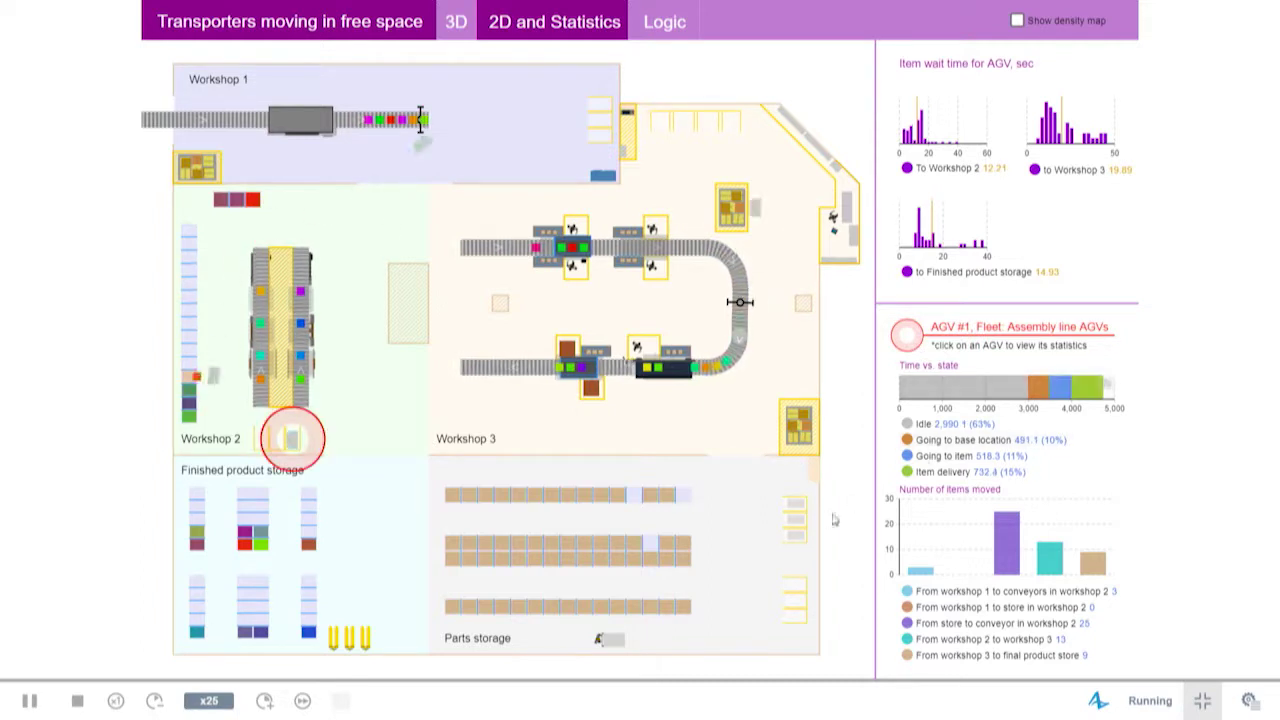
- Show AGV #3's time-vs-state statistics, view the Logic flowchart, then return to 2D and Statistics
click(797, 524)
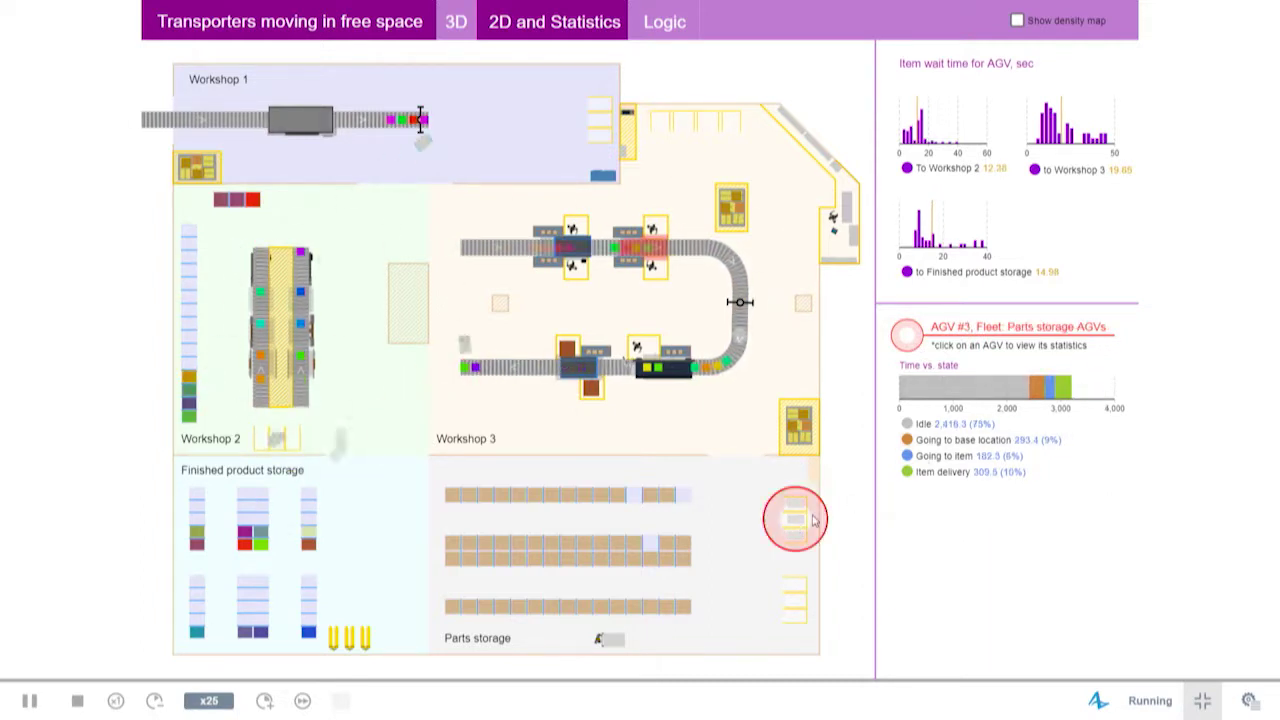
mouse_move(977, 394)
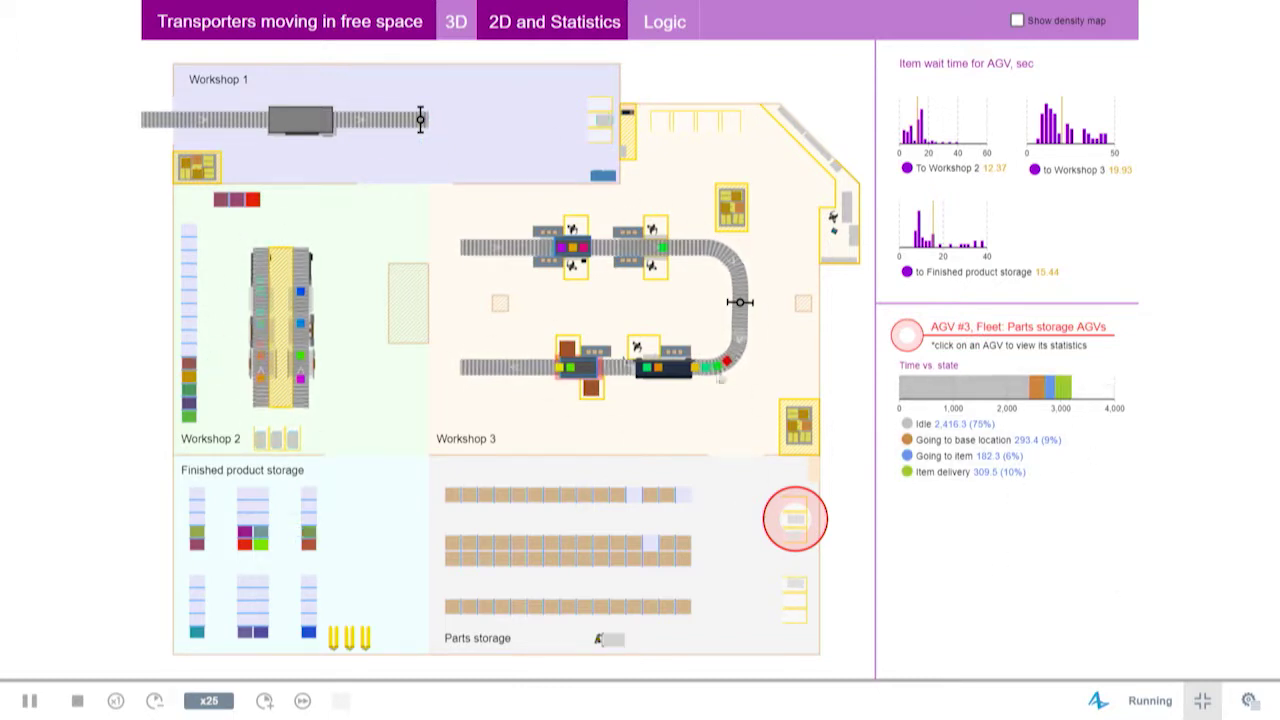
click(655, 23)
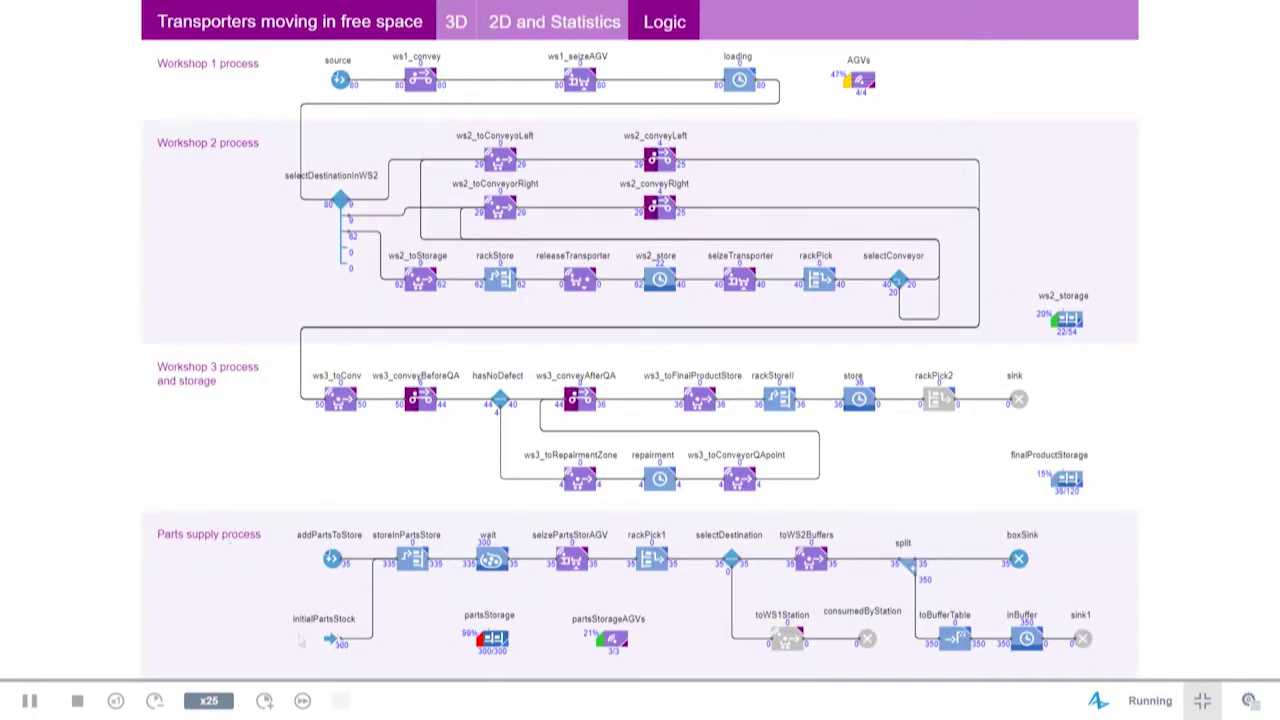
click(553, 22)
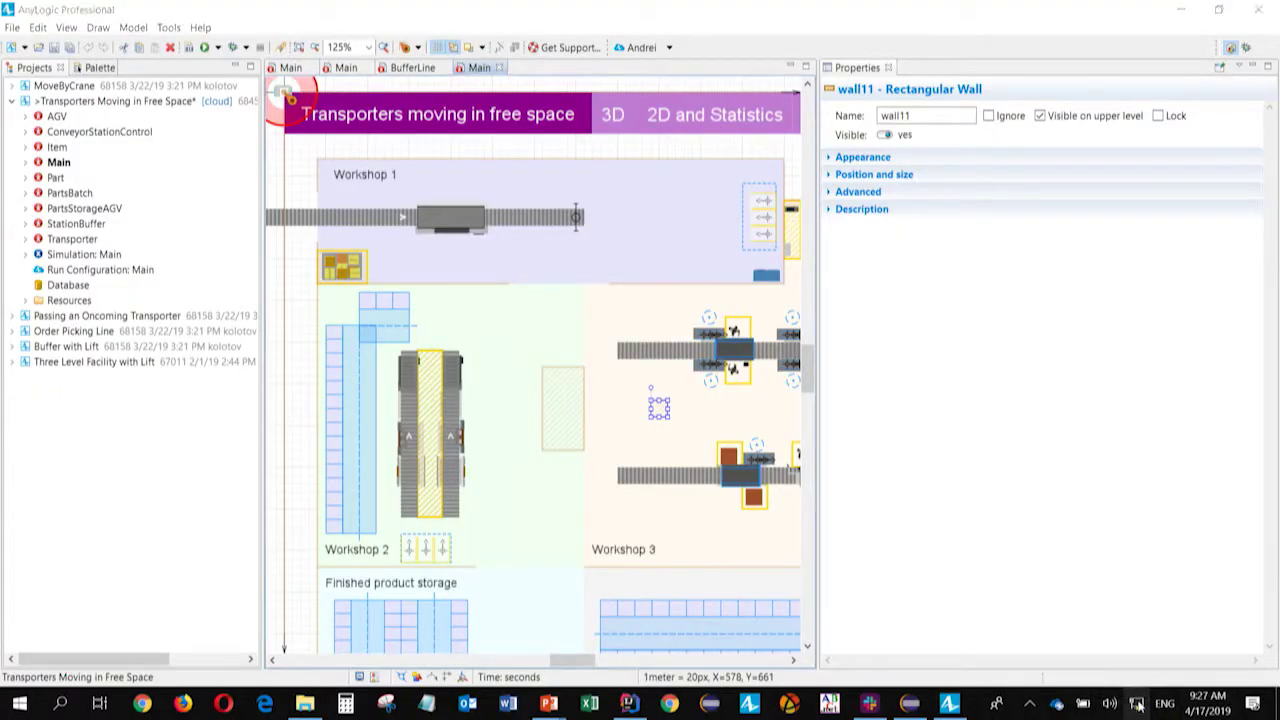
- Check the network connection status from the Windows taskbar
click(1137, 705)
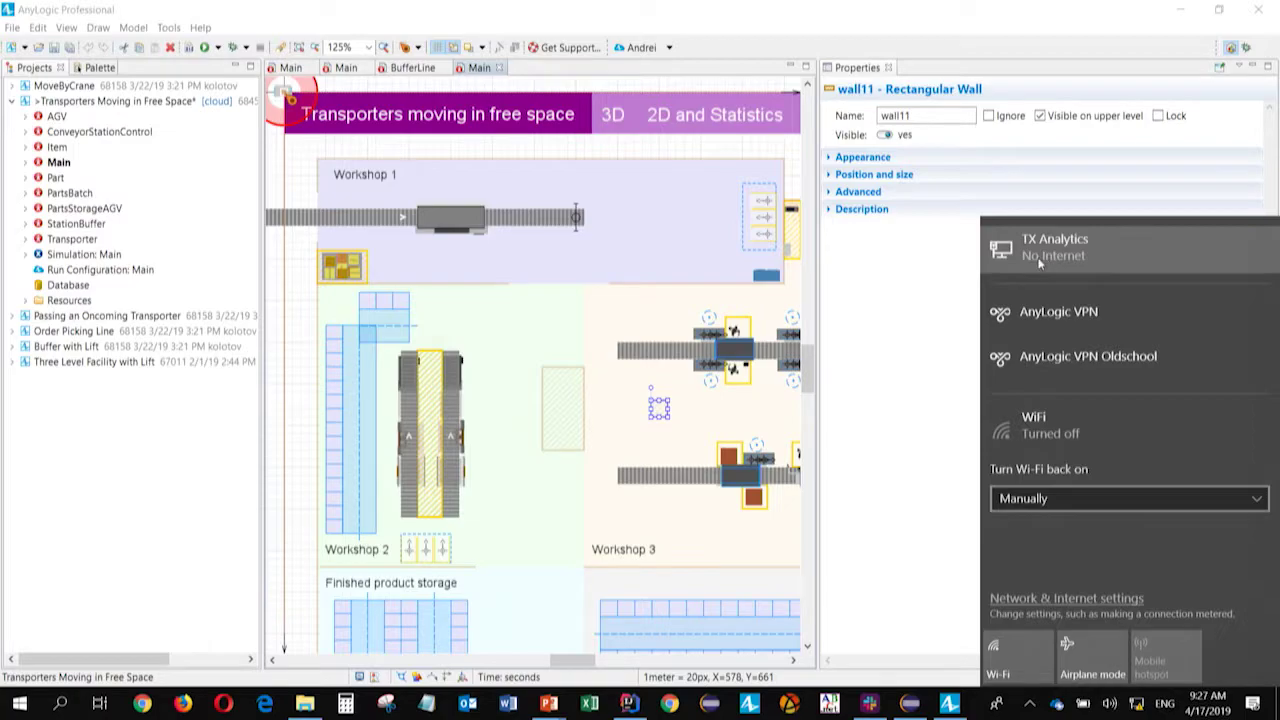
click(150, 705)
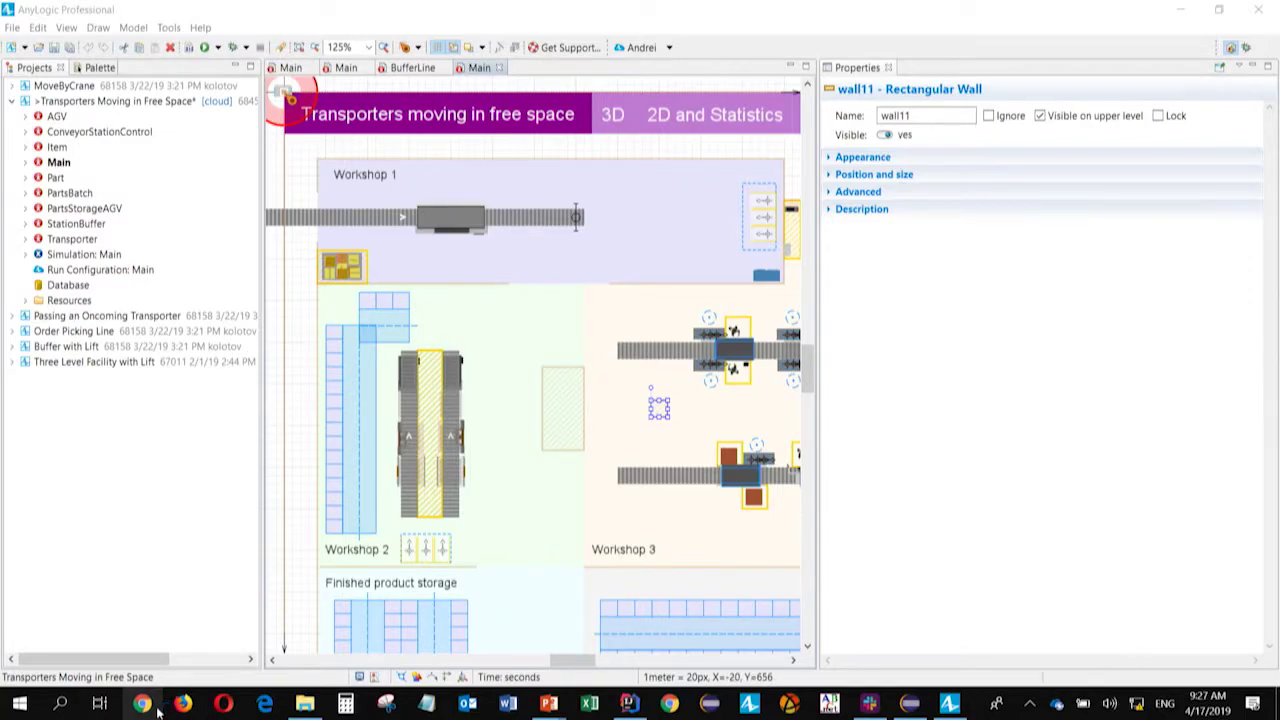
text(g)
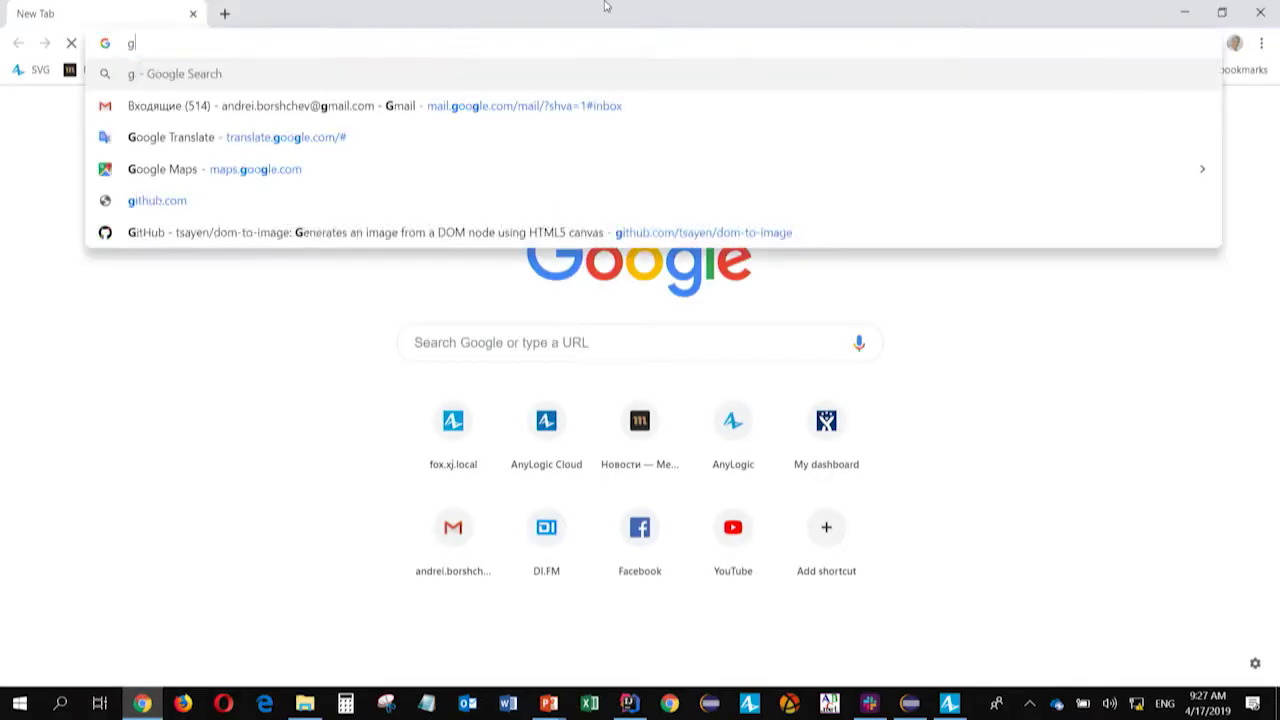
text(oogle.com)
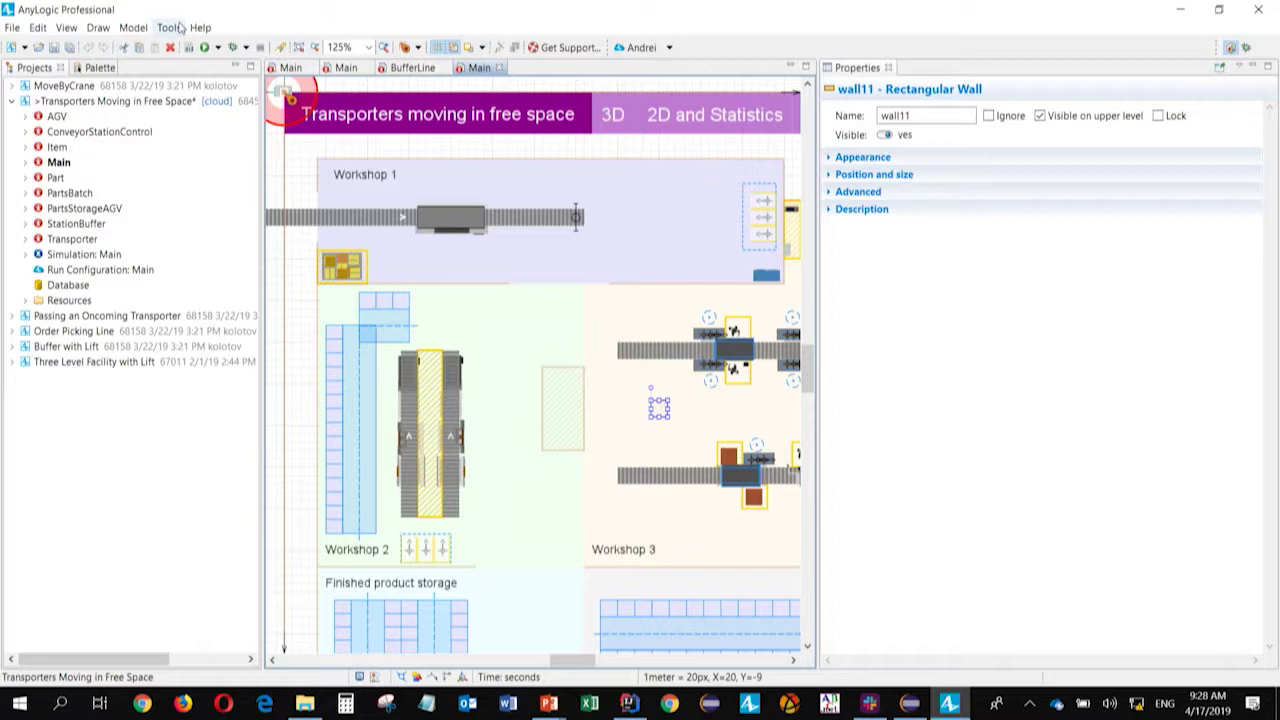
click(176, 28)
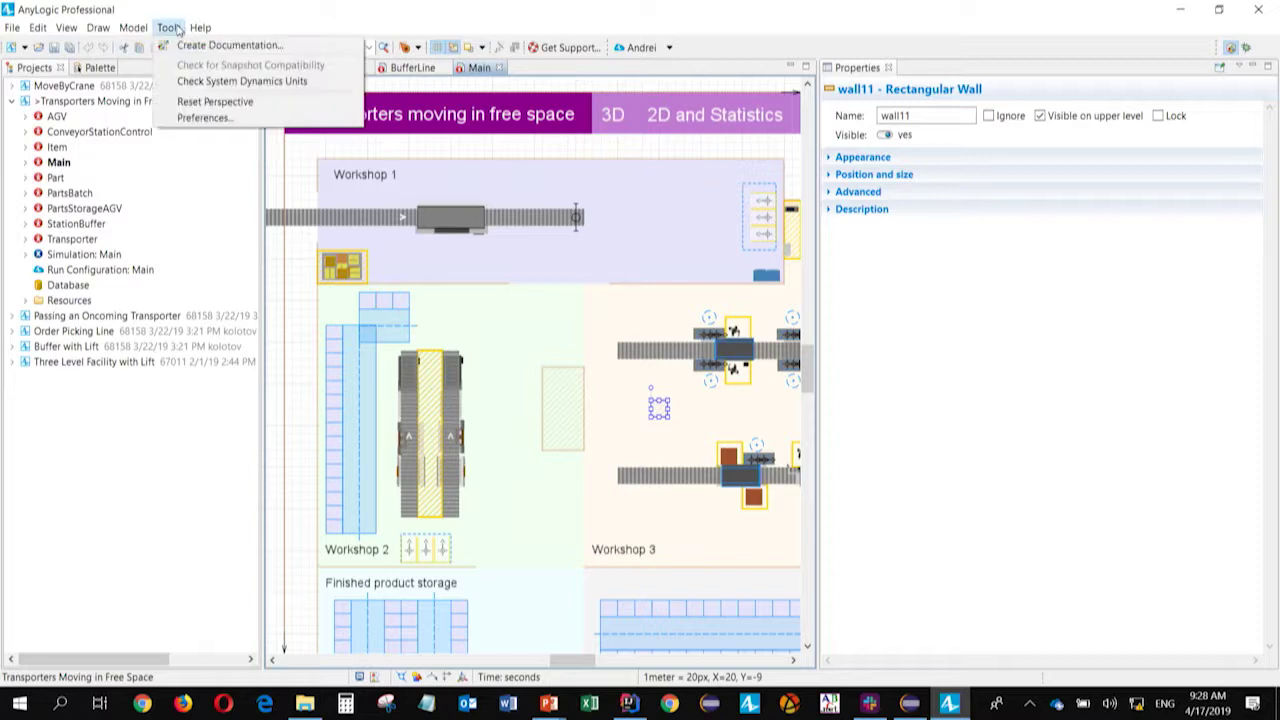
click(210, 118)
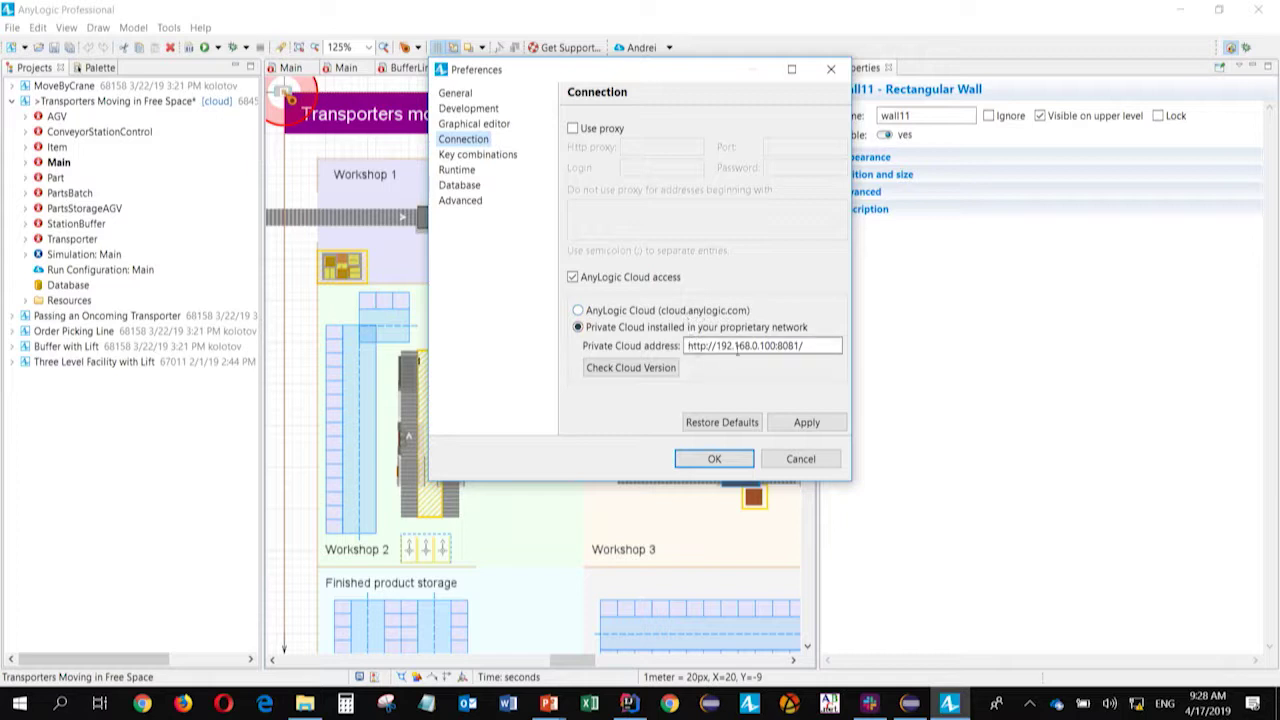
drag(716, 349, 768, 346)
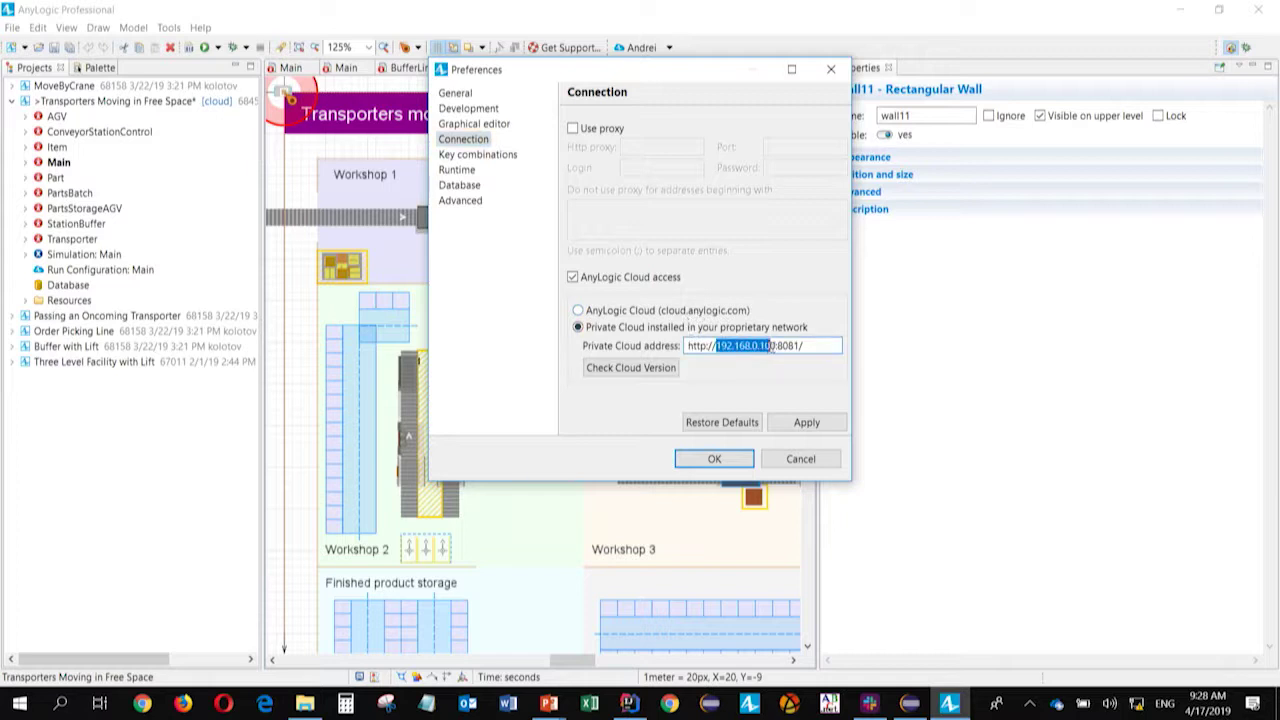
click(808, 345)
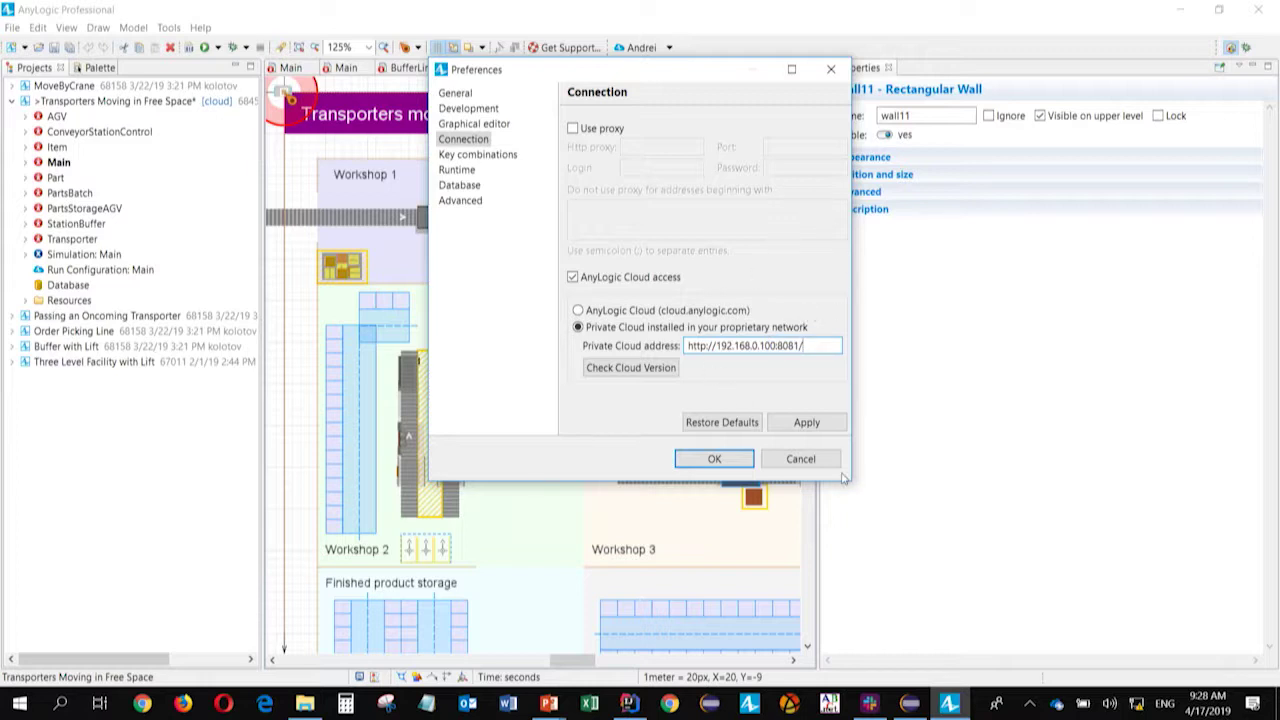
click(831, 69)
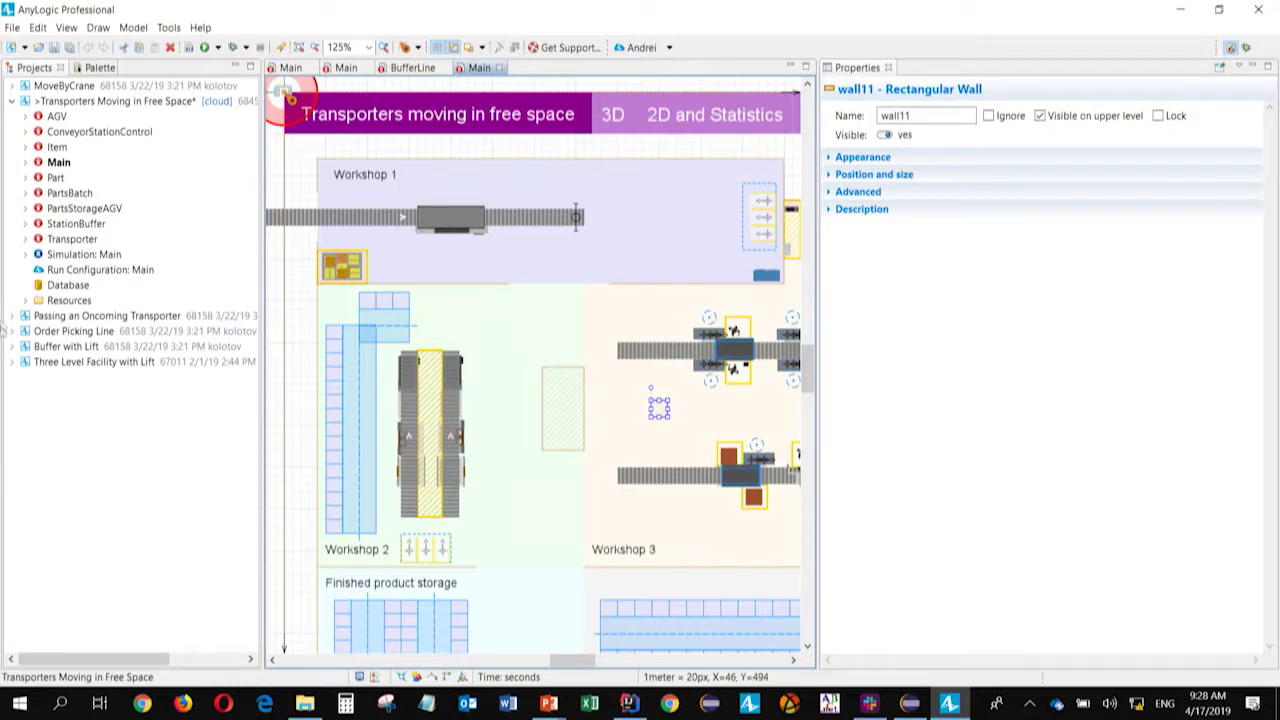
- Open the model's Run Configuration: Main, showing AGV inputs, wait-time outputs and stop time 2000
click(182, 105)
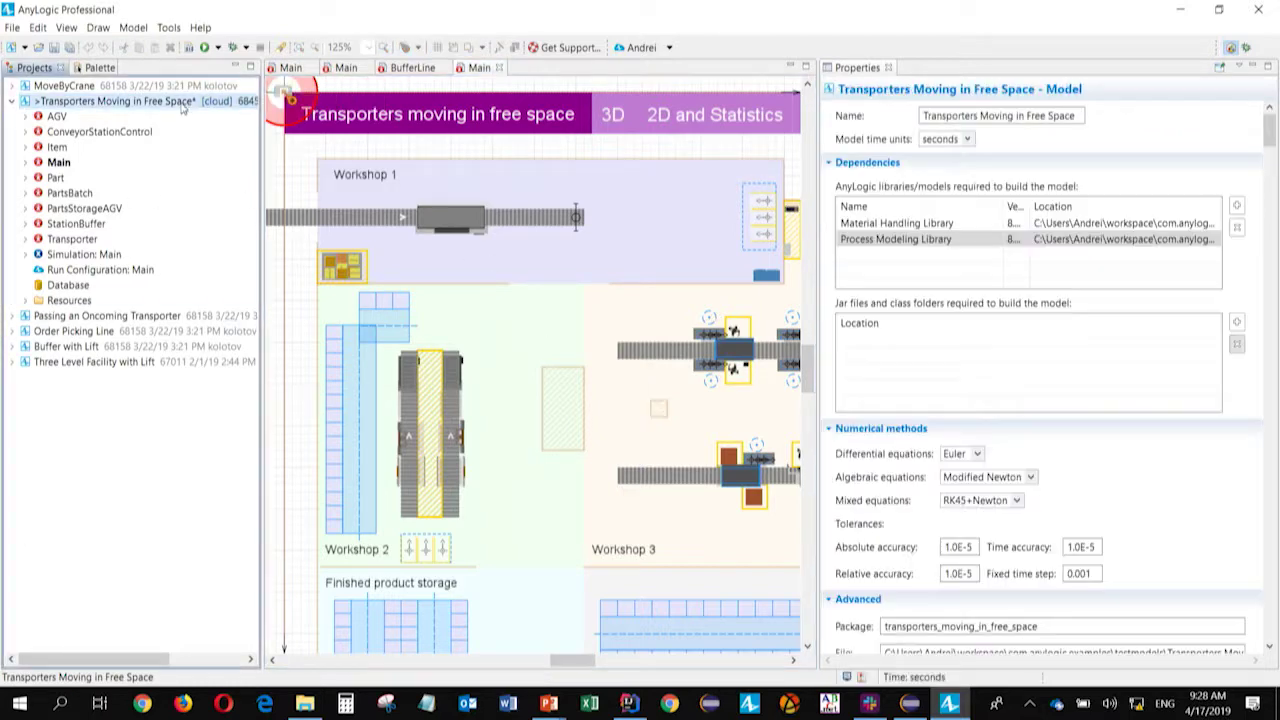
click(105, 273)
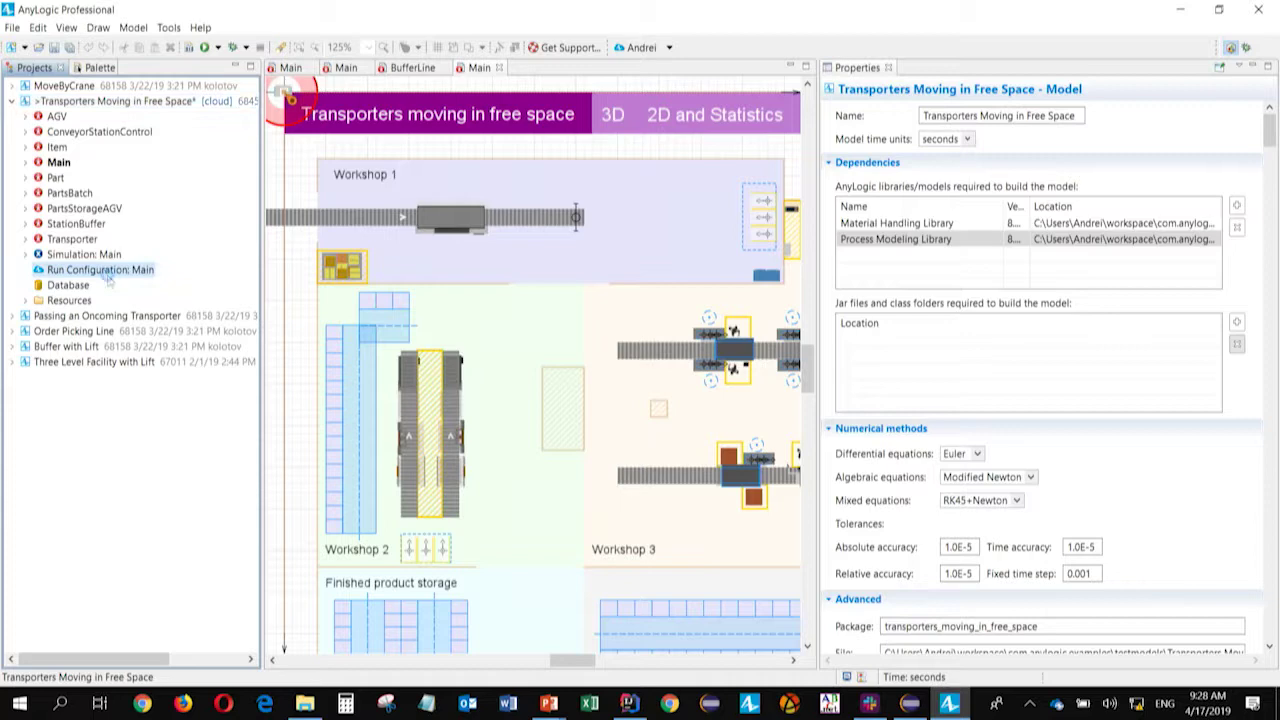
double_click(110, 276)
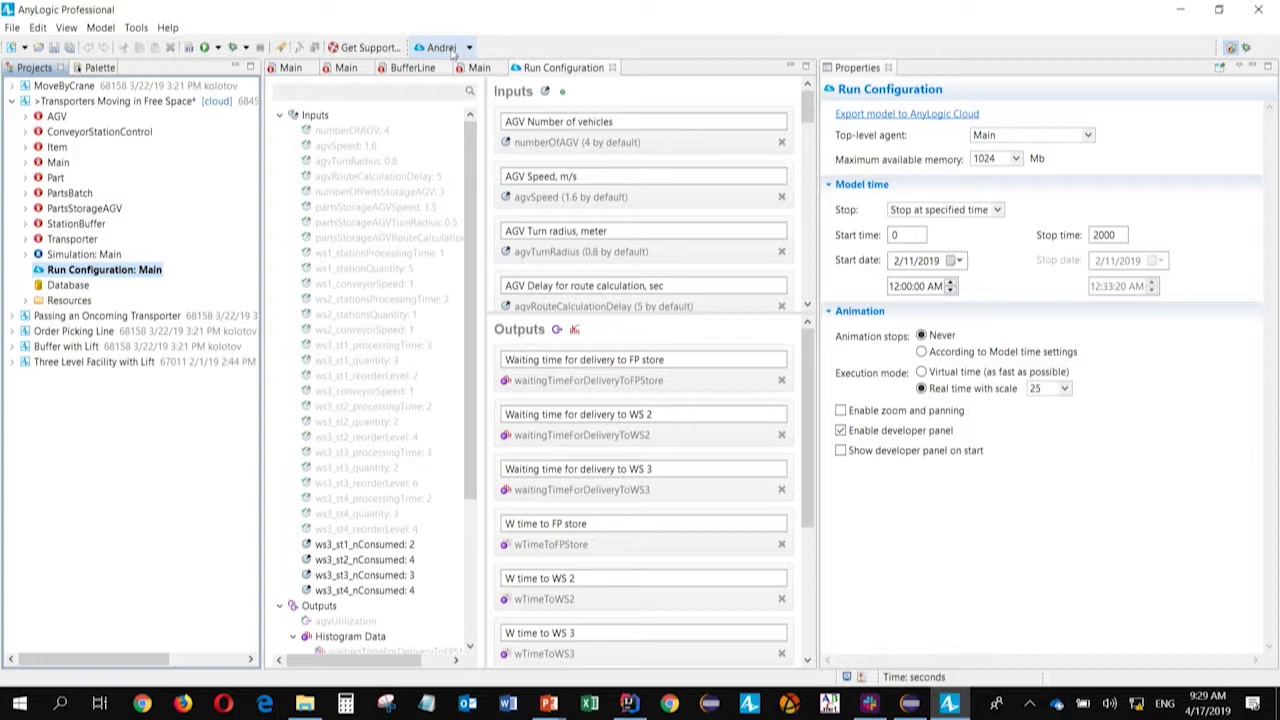
click(888, 117)
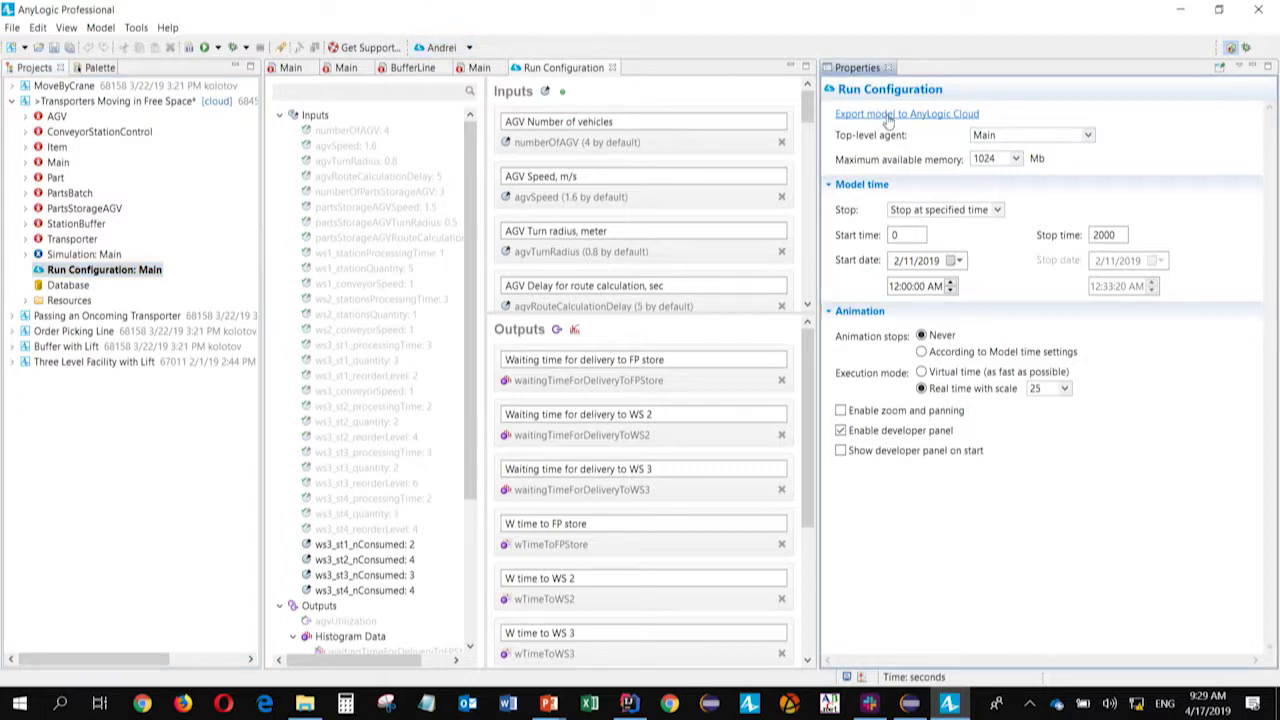
- Export the saved model to AnyLogic Cloud as a non-public upload with its source files
click(888, 117)
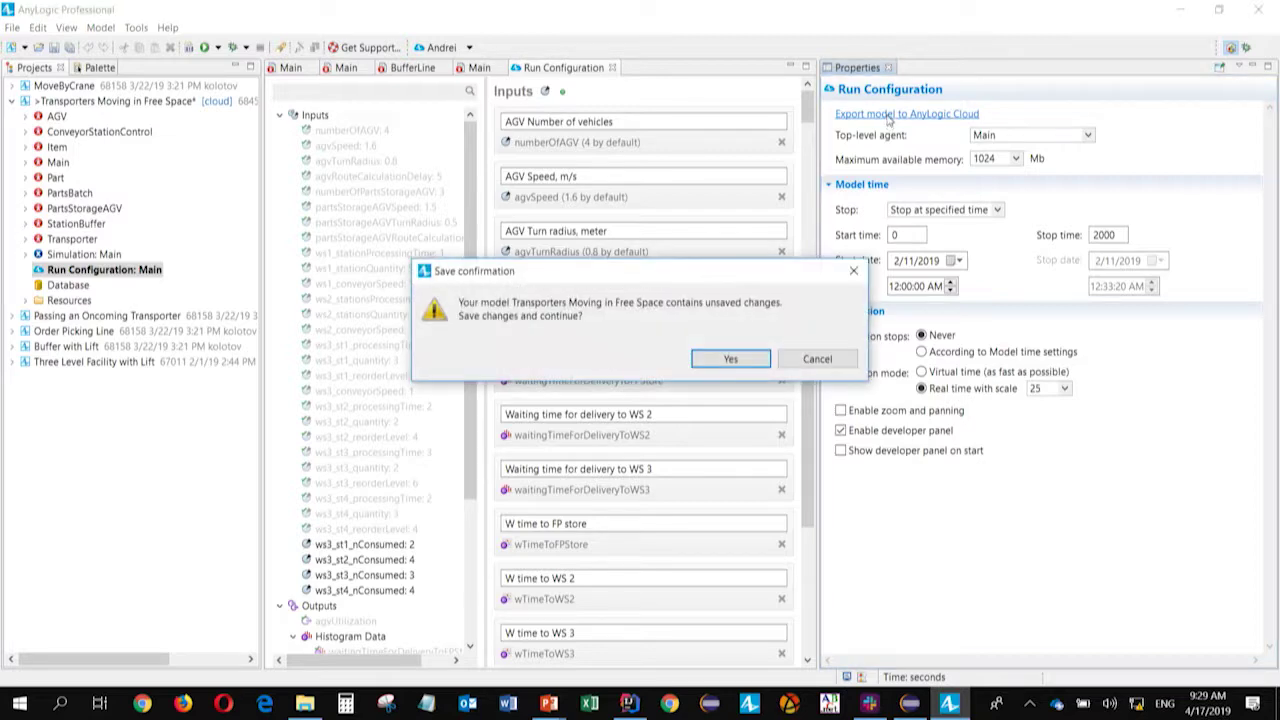
click(735, 358)
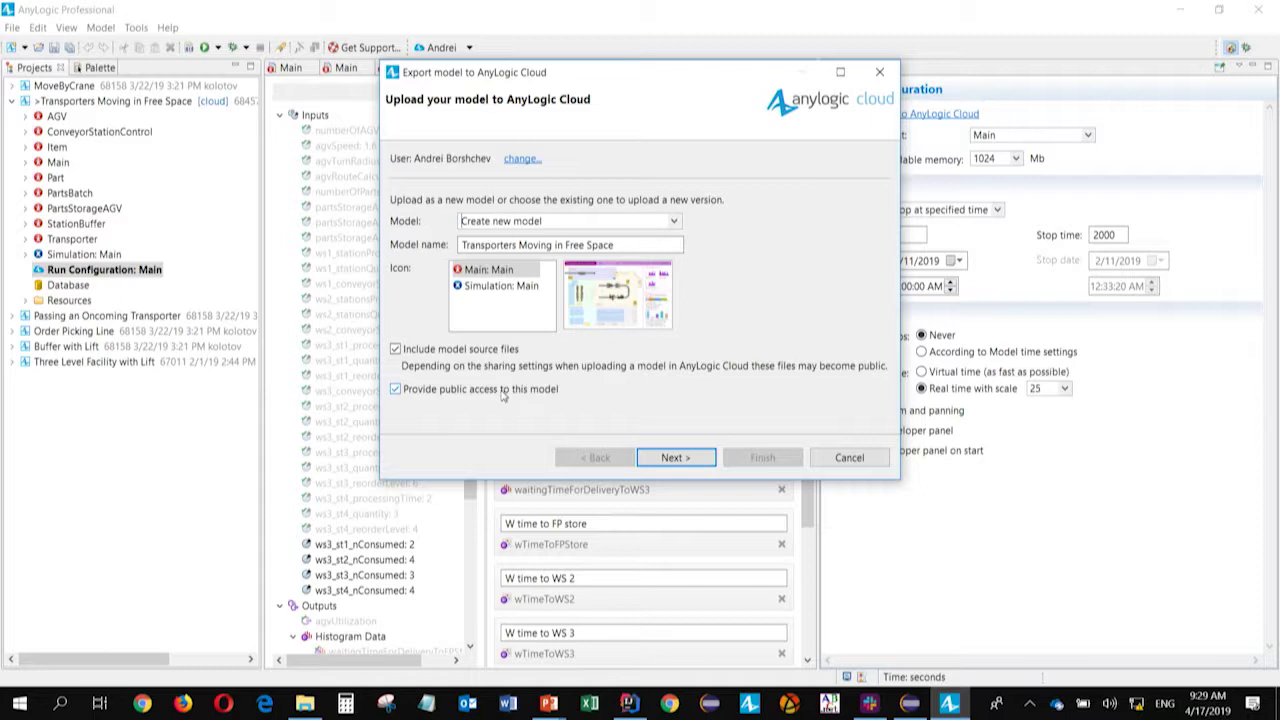
click(437, 391)
click(688, 460)
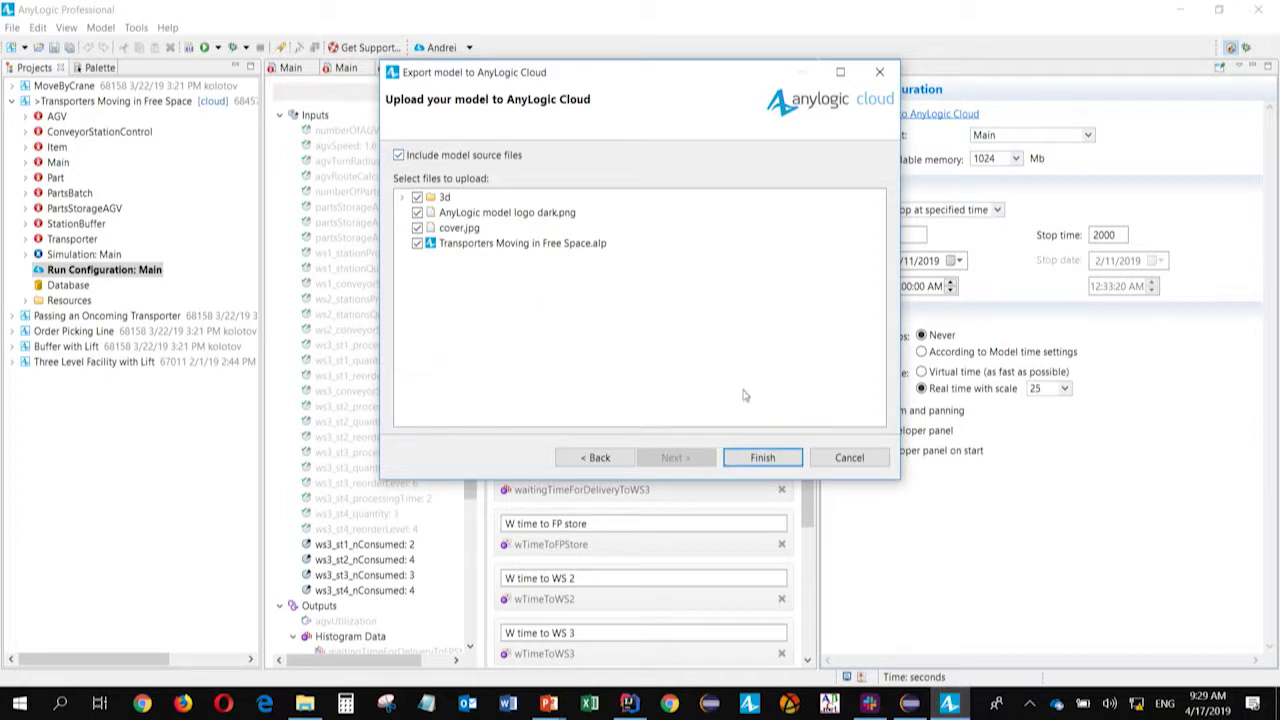
click(757, 457)
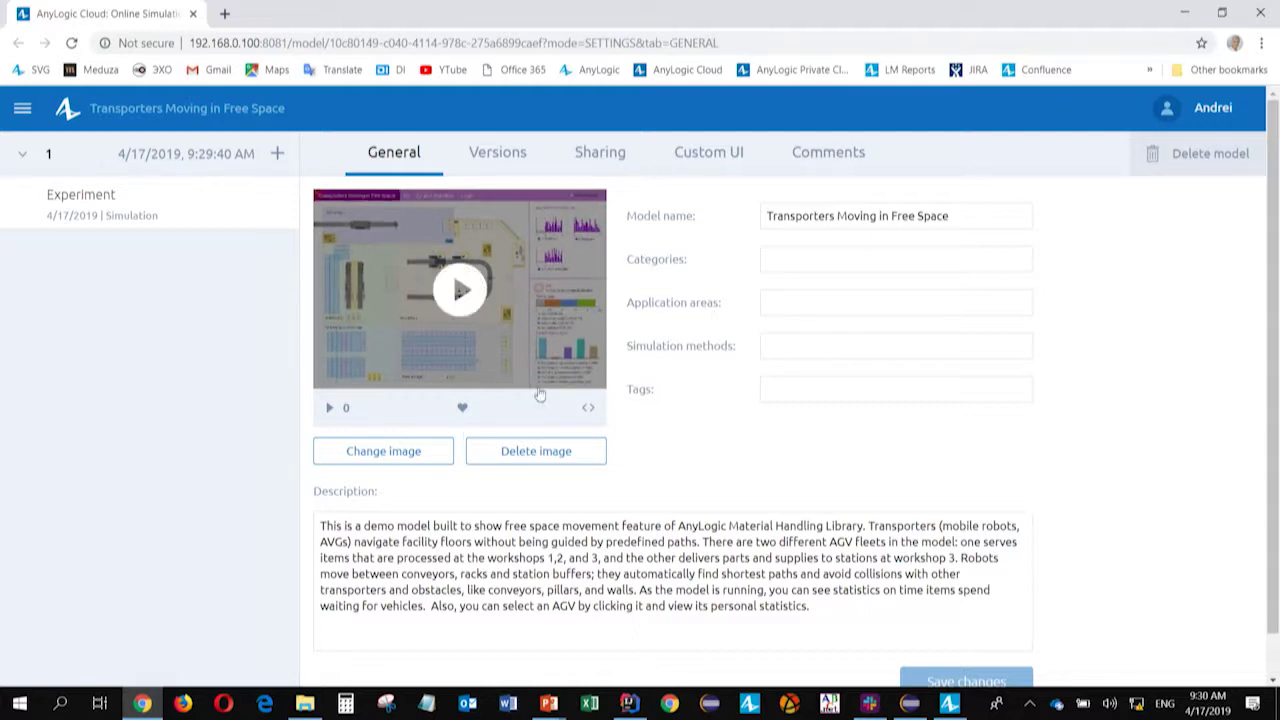
- Play the uploaded Transporters Moving in Free Space model from its General settings thumbnail
click(462, 289)
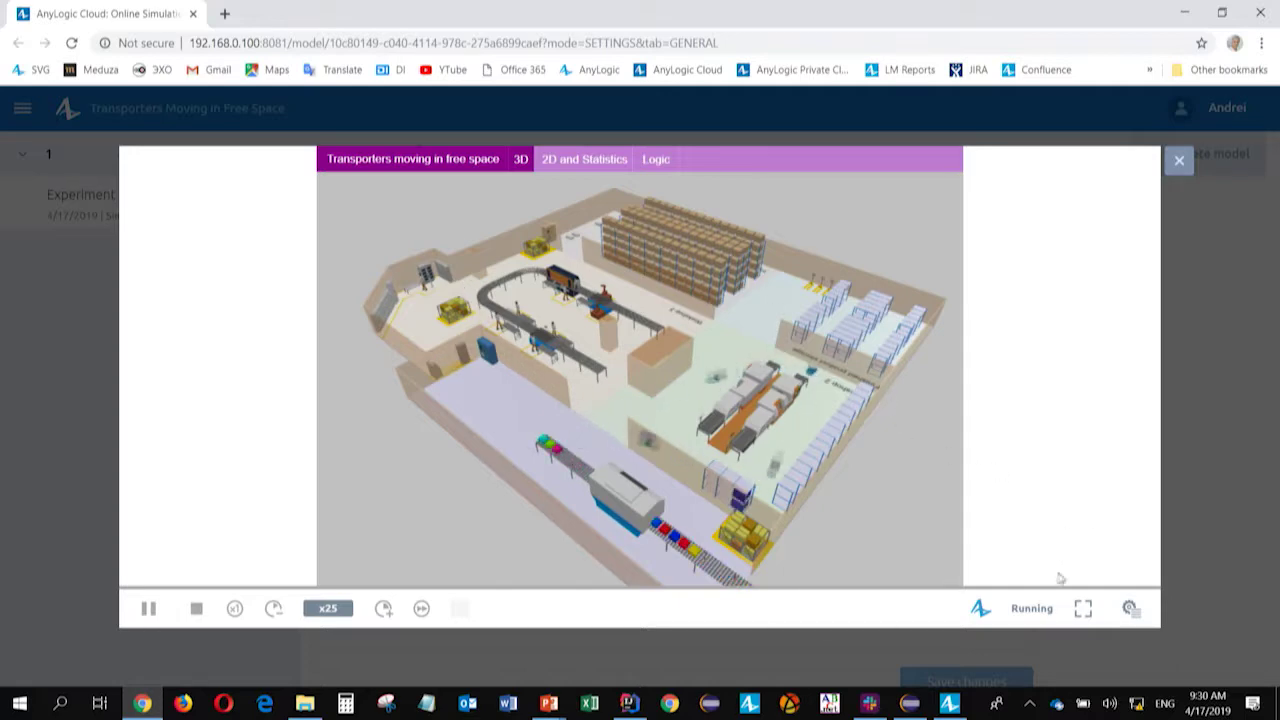
- Go full screen in 2D and Statistics, inspect the Parts storage AGV, and show the density map
click(1085, 611)
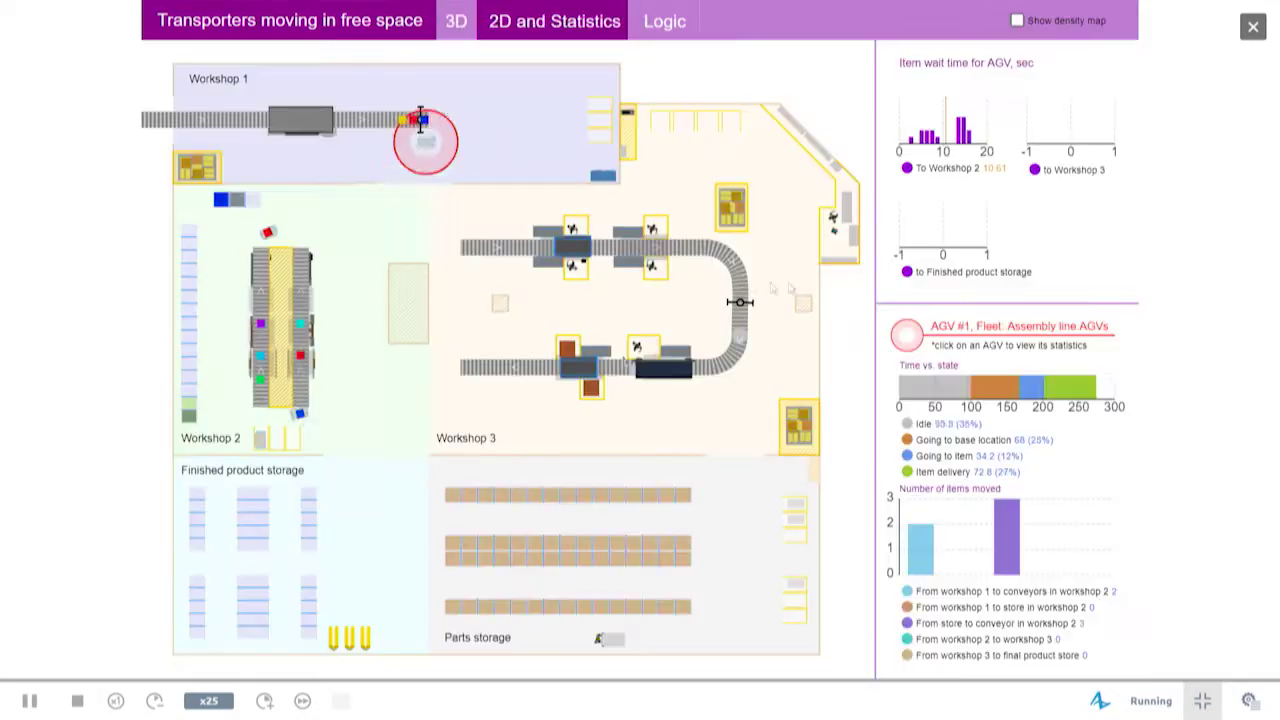
click(505, 22)
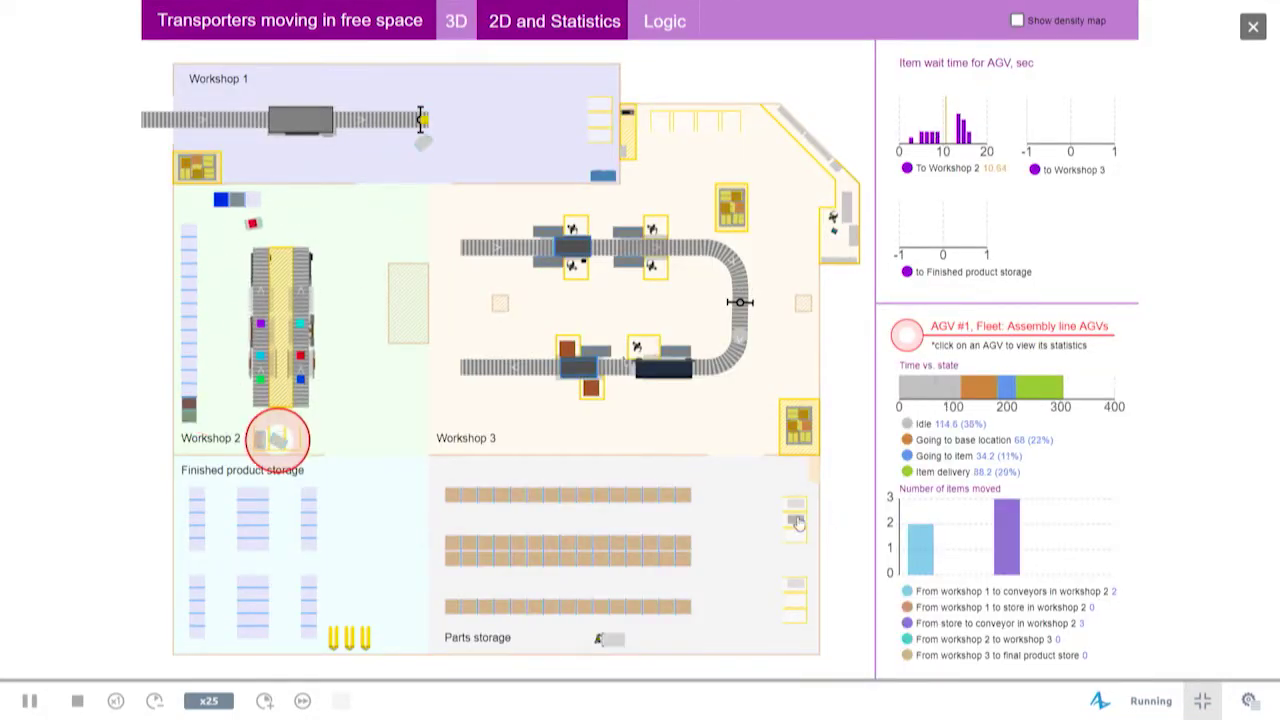
click(795, 518)
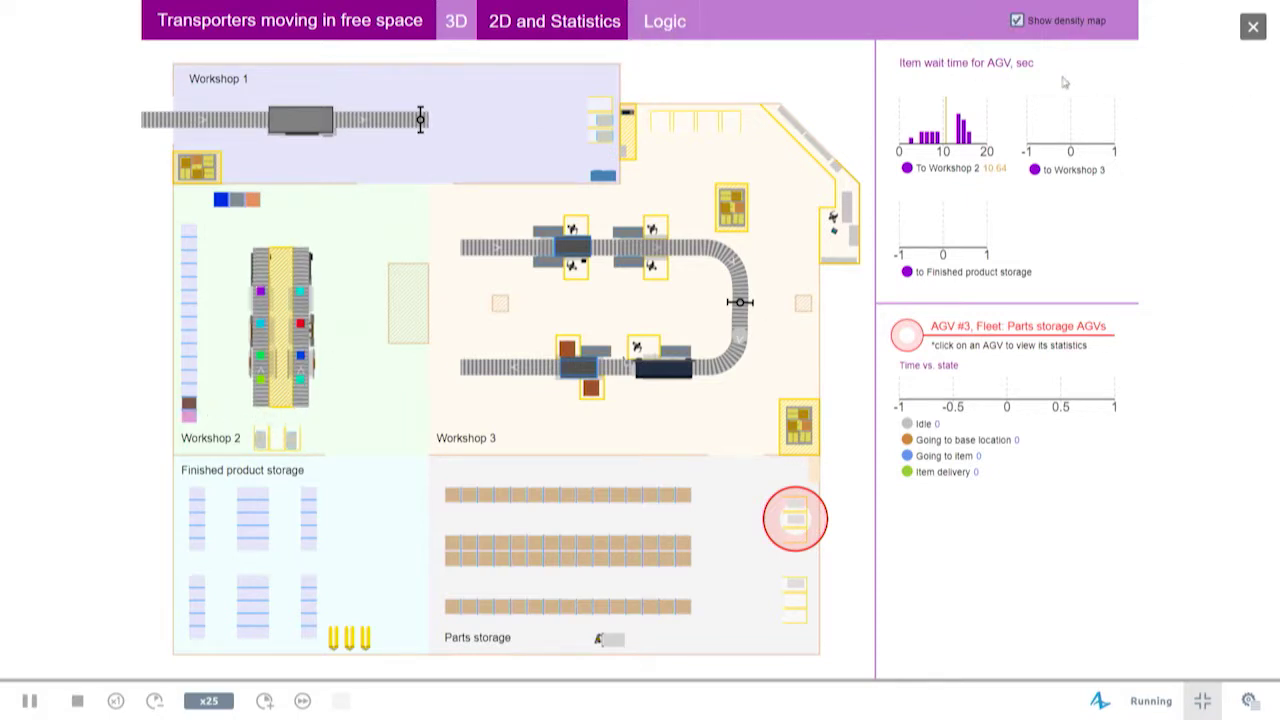
click(1017, 20)
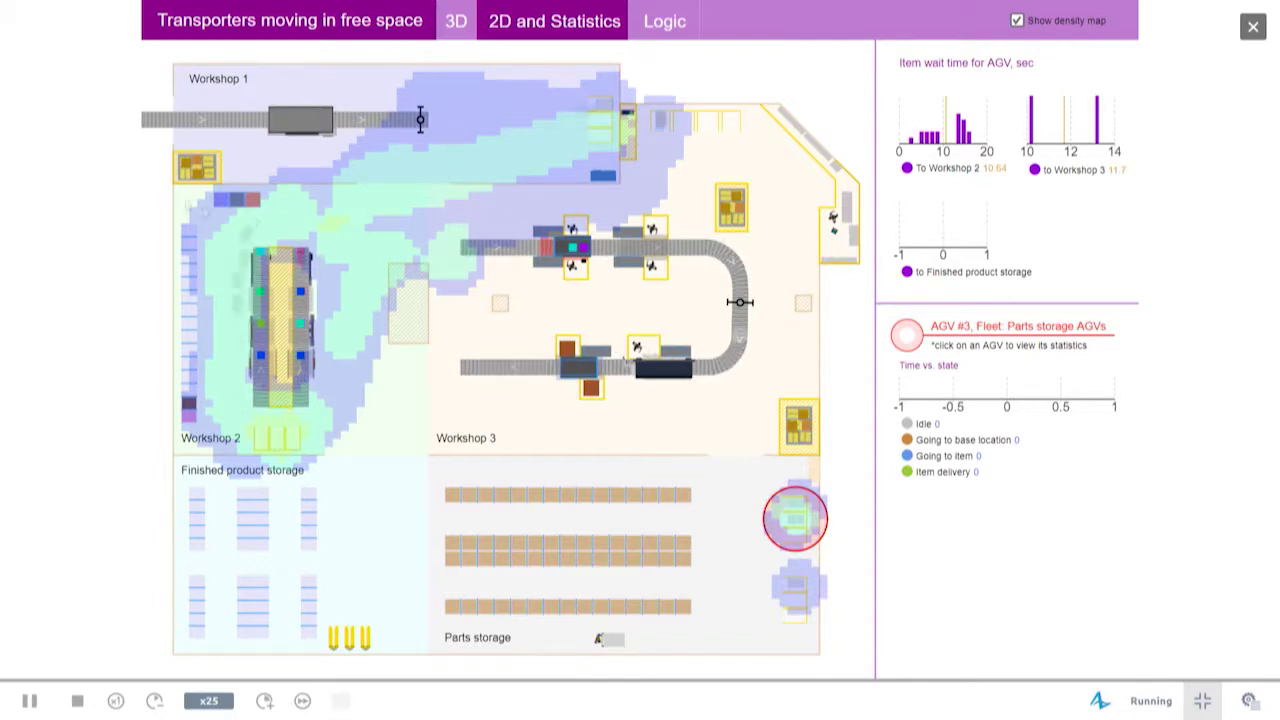
click(1252, 27)
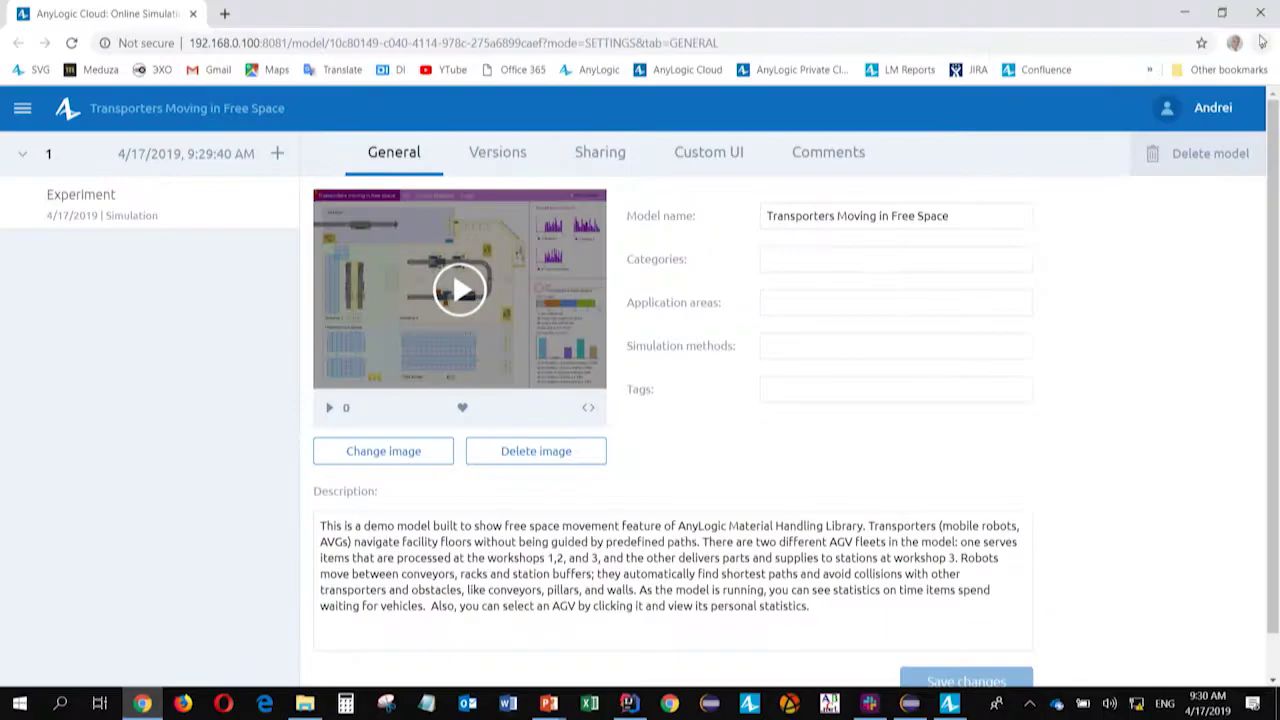
click(91, 214)
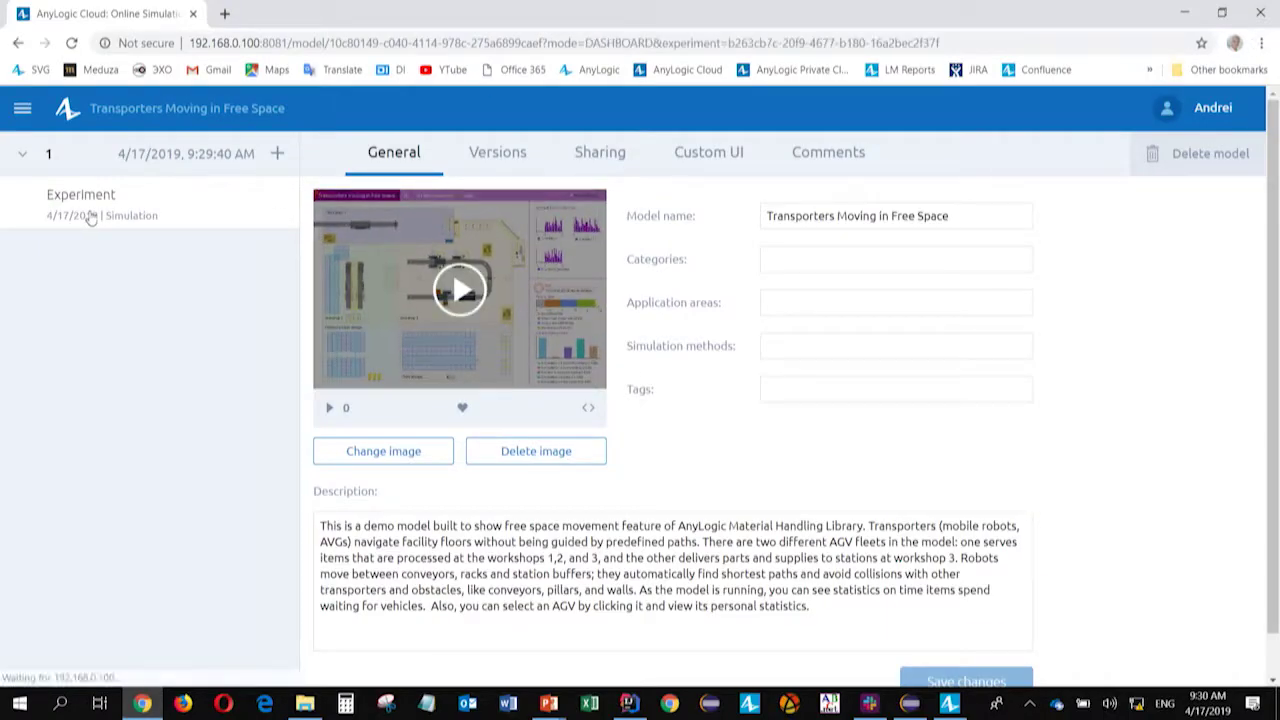
scroll(780, 303, down, 6)
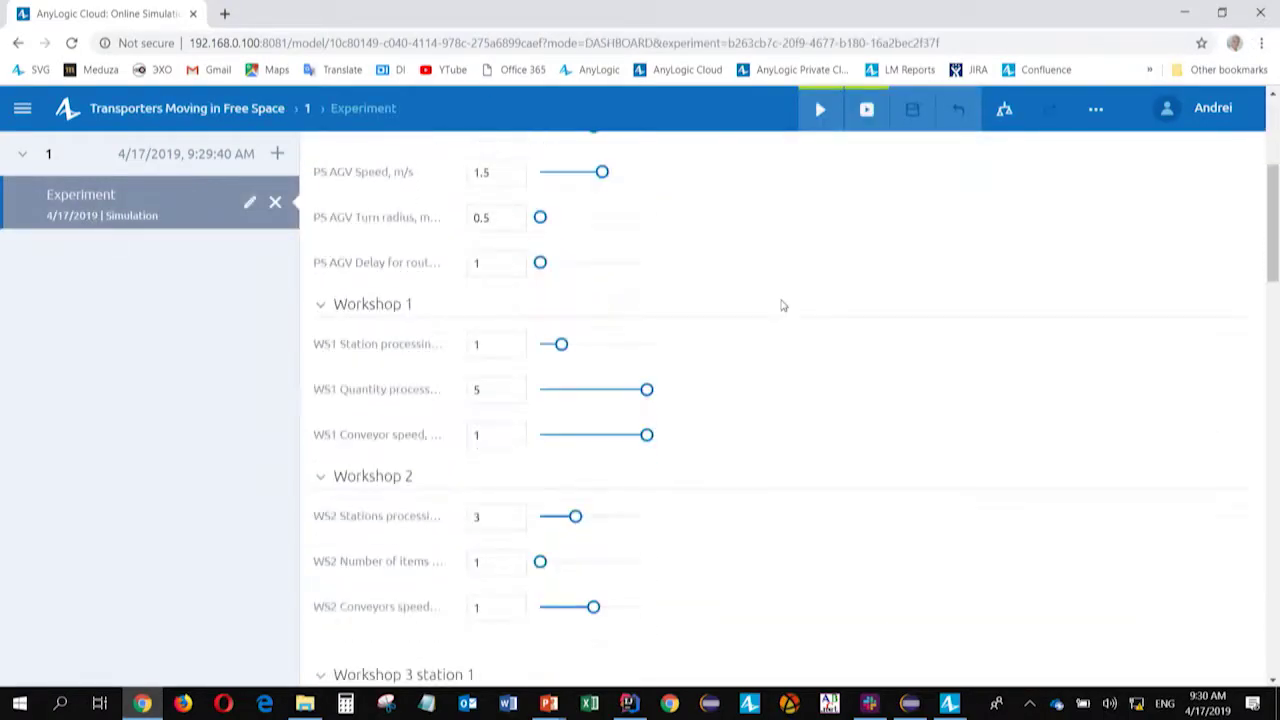
scroll(783, 305, down, 3)
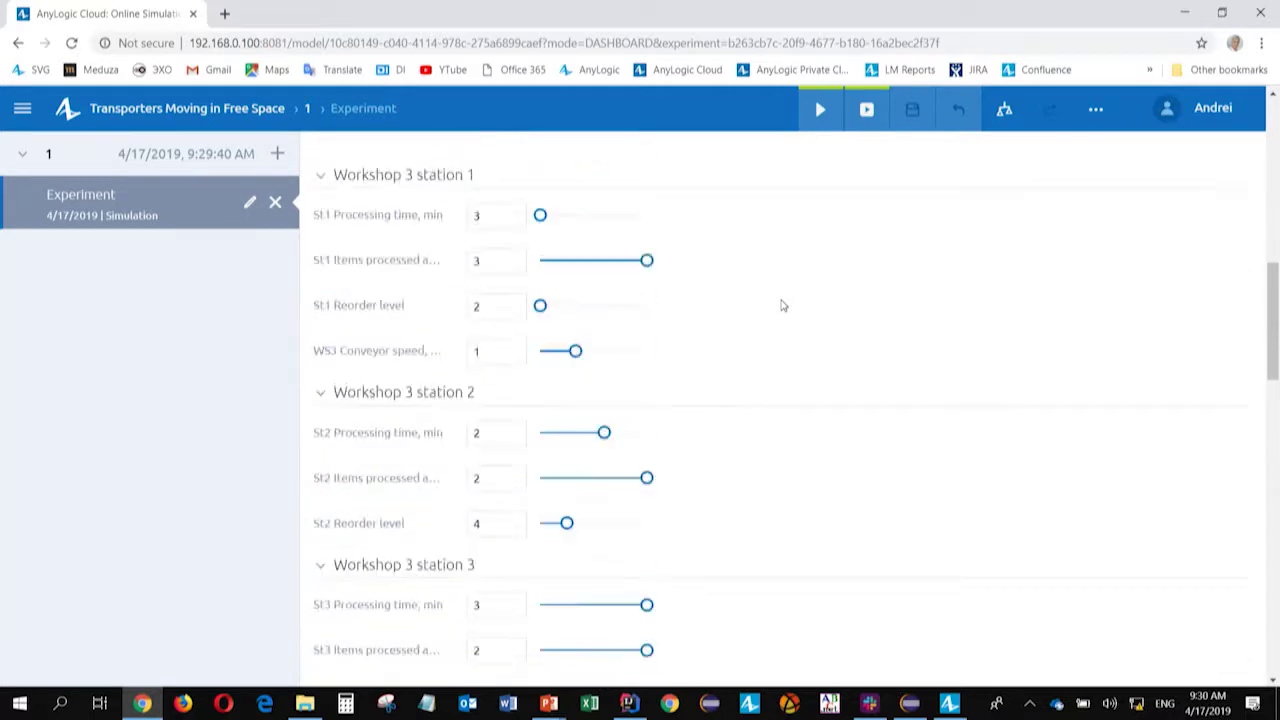
scroll(783, 305, down, 1)
scroll(783, 305, up, 10)
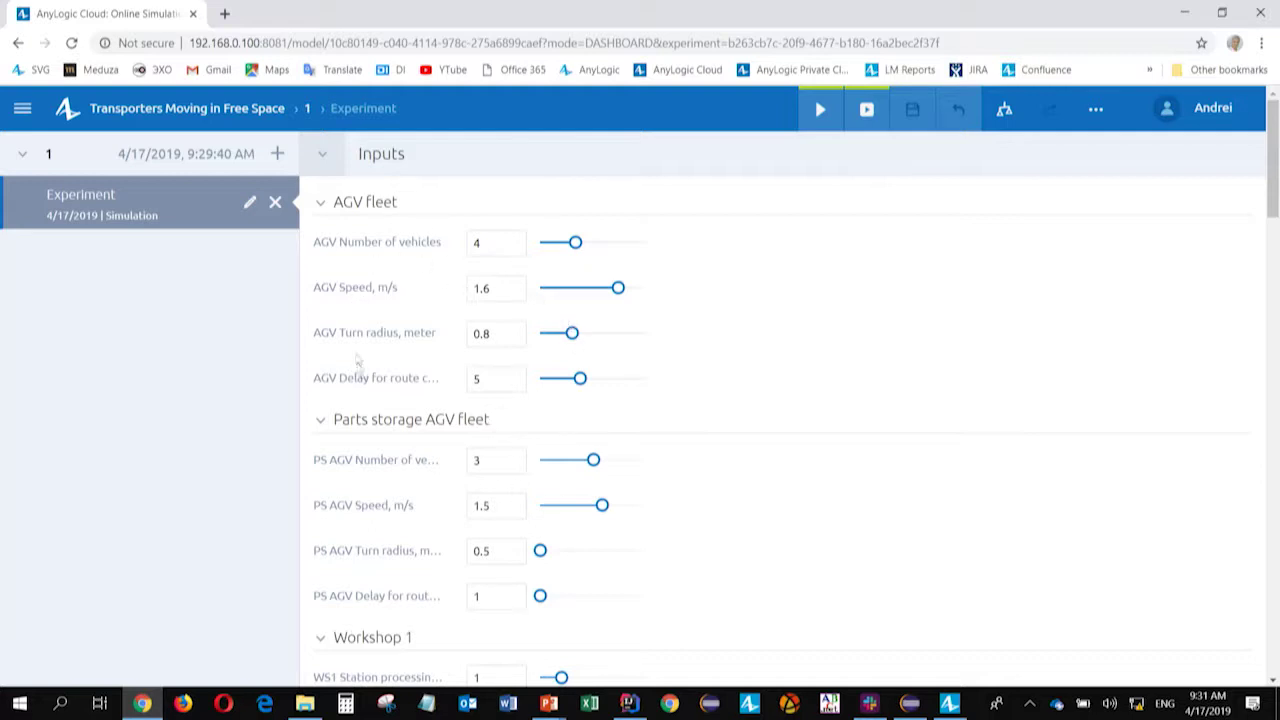
scroll(362, 380, down, 3)
scroll(420, 487, down, 3)
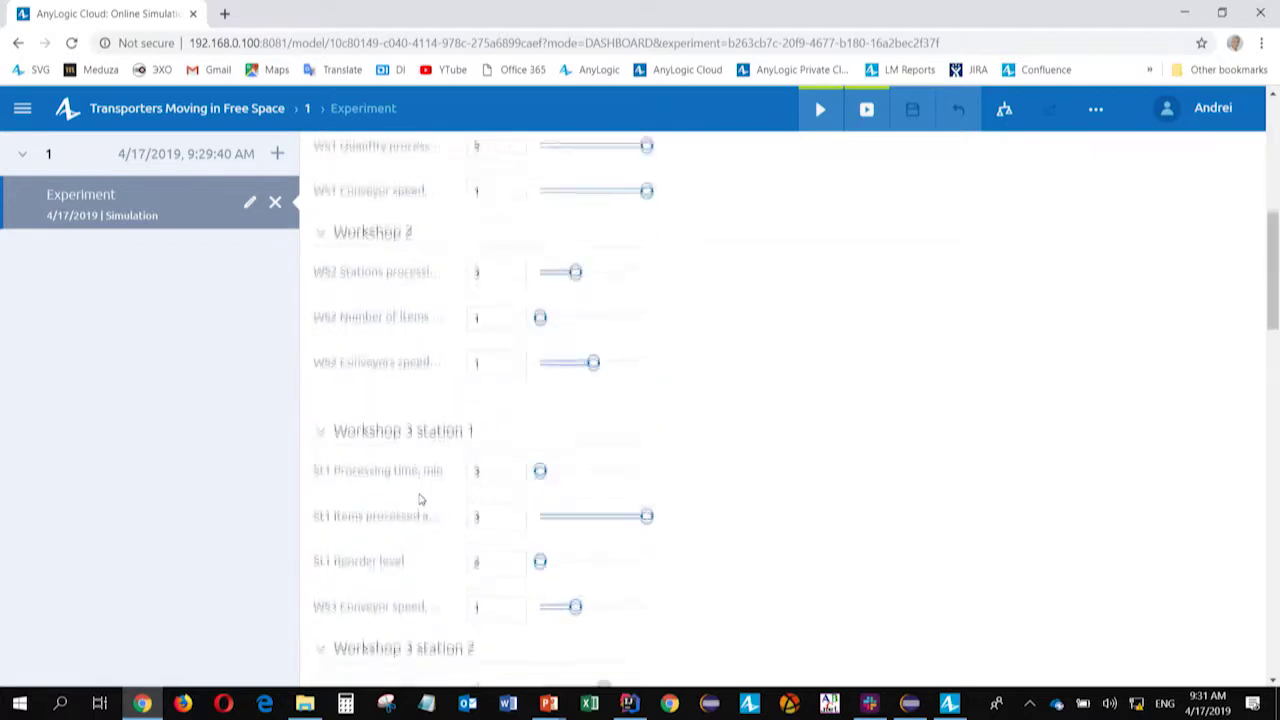
scroll(420, 487, down, 7)
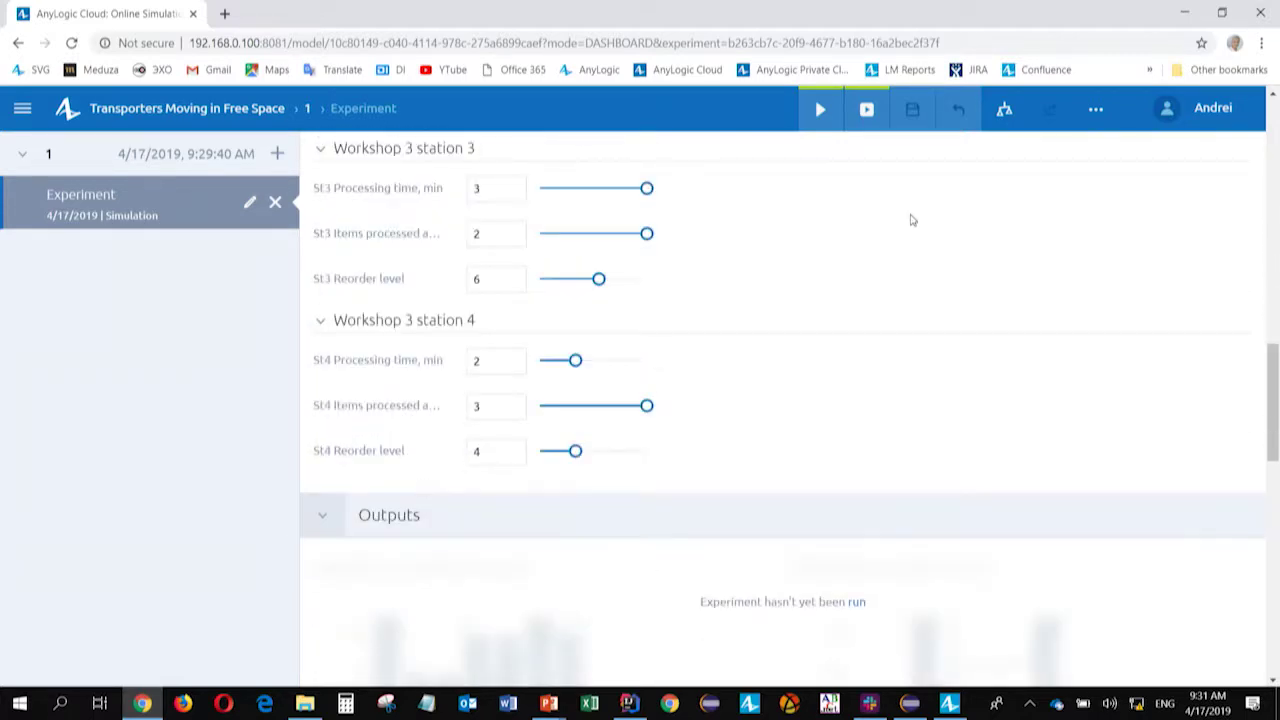
scroll(880, 218, down, 3)
click(820, 110)
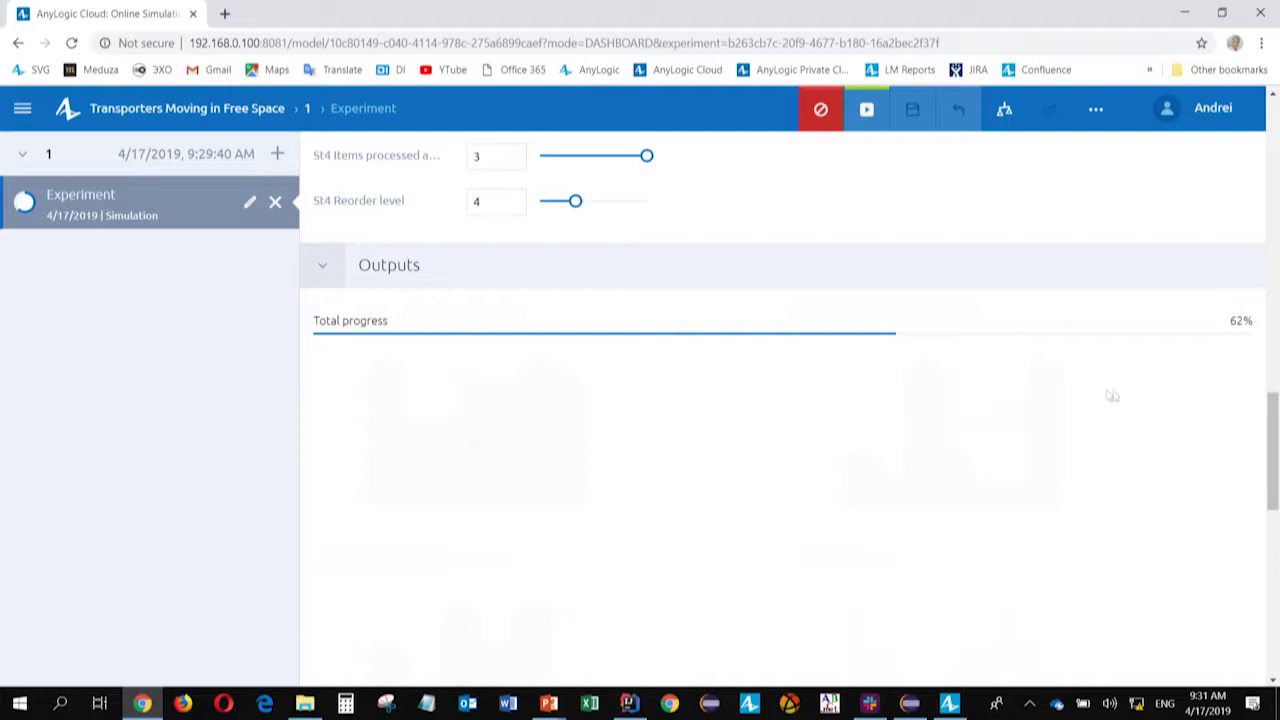
- Review the experiment output charts, noting Agv utilization 0.438, then open the model's settings page
scroll(1017, 400, down, 1)
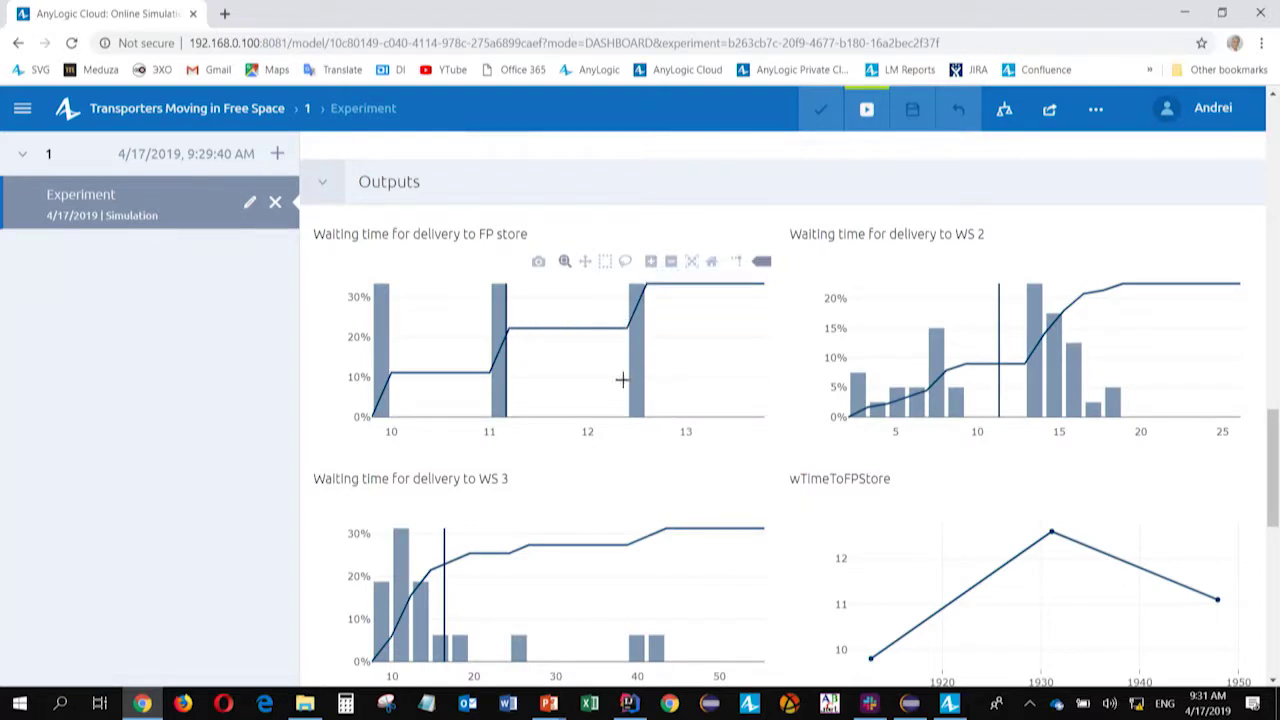
scroll(622, 380, down, 1)
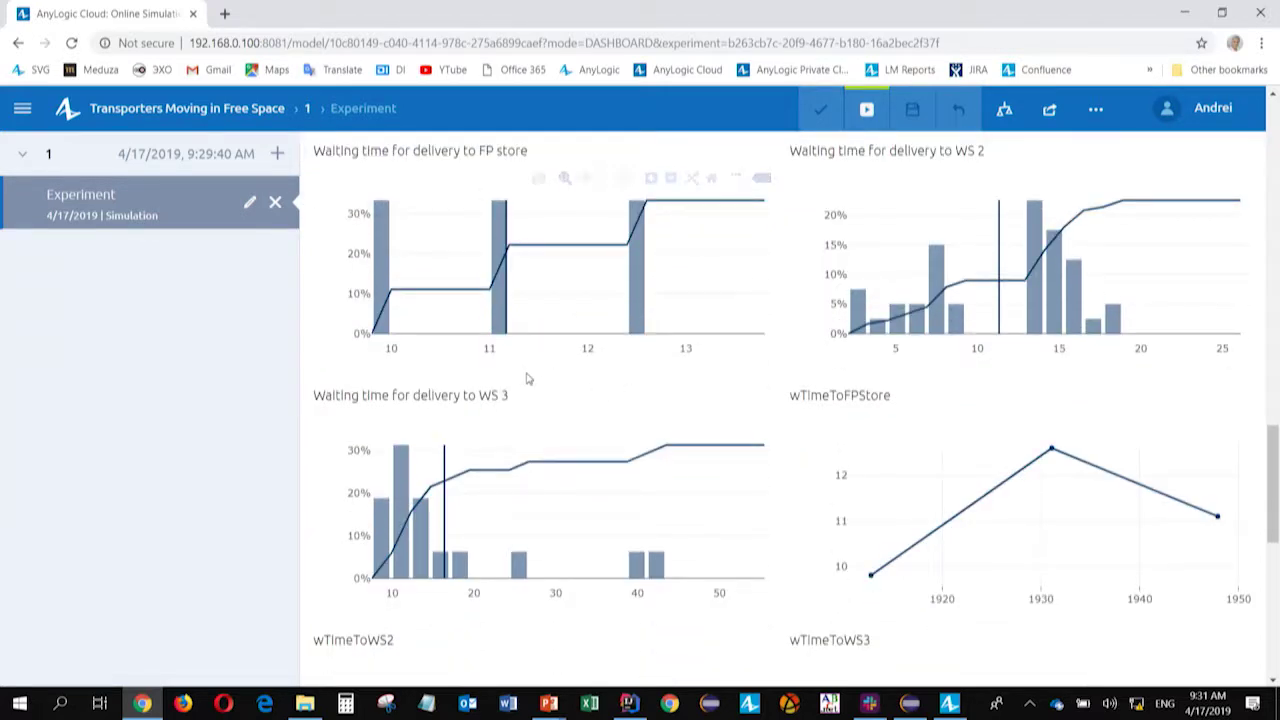
scroll(528, 378, down, 3)
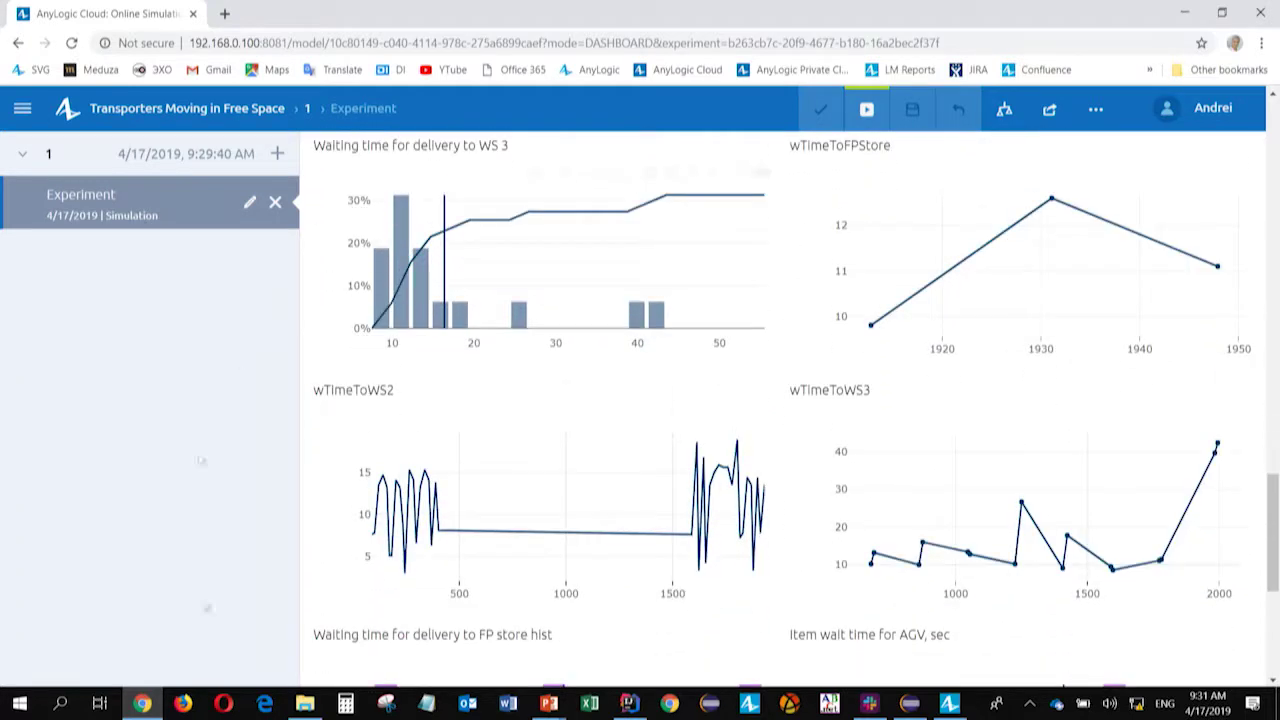
scroll(792, 410, down, 5)
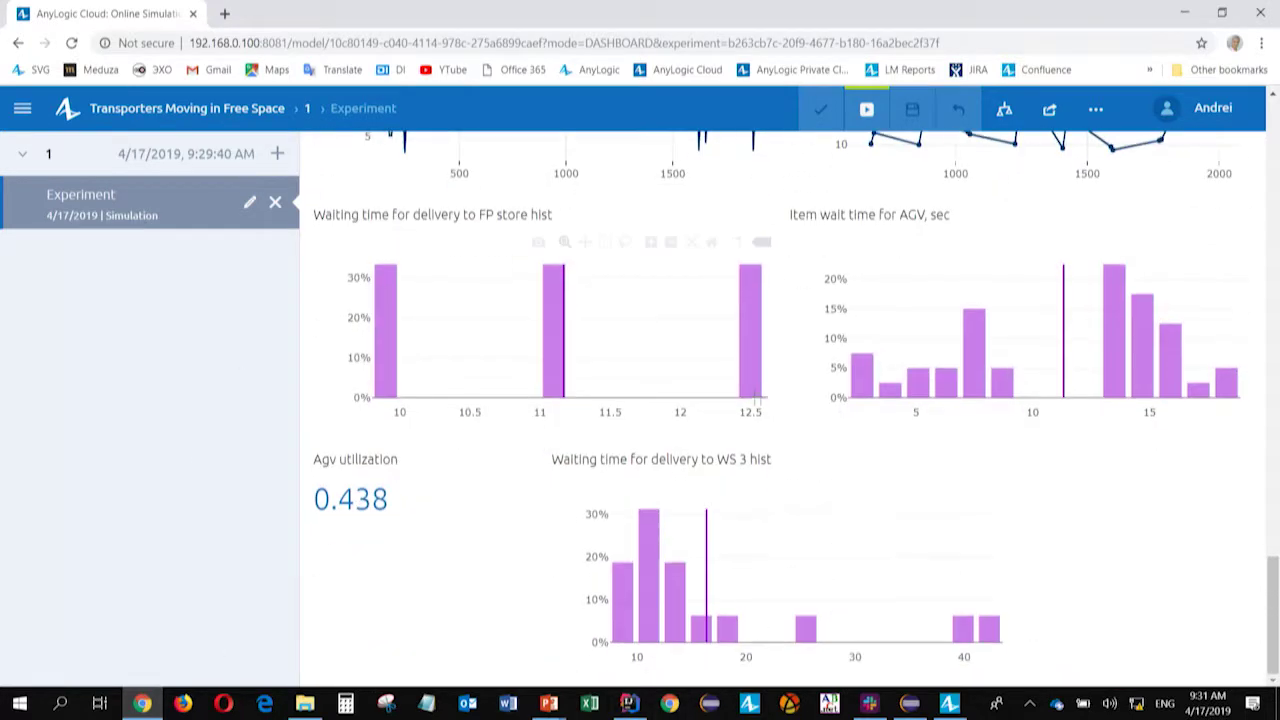
drag(431, 509, 302, 495)
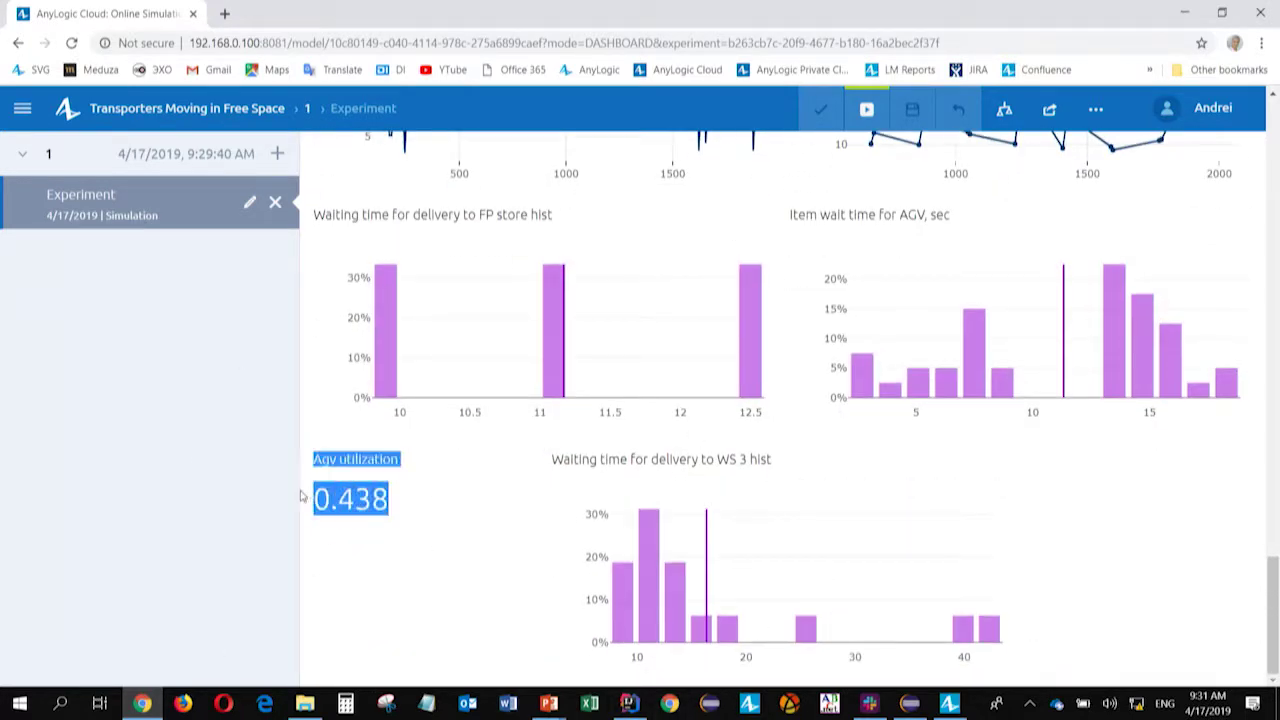
click(394, 508)
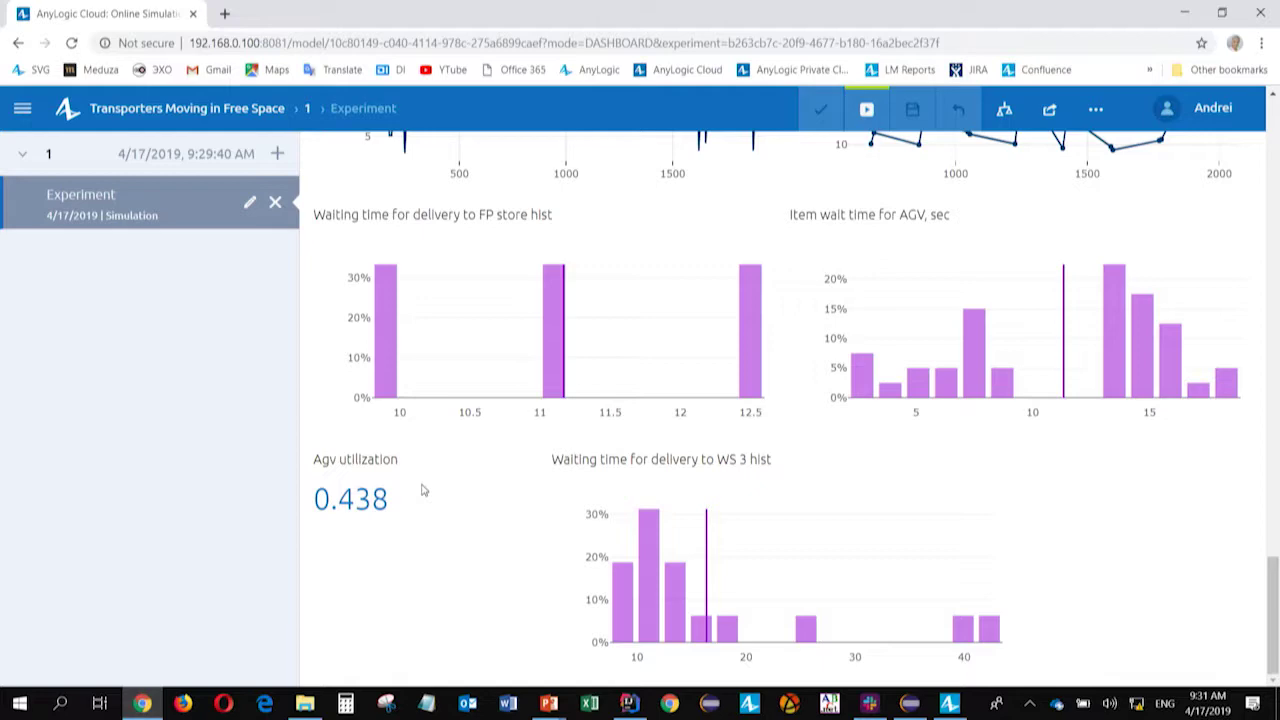
scroll(422, 490, up, 5)
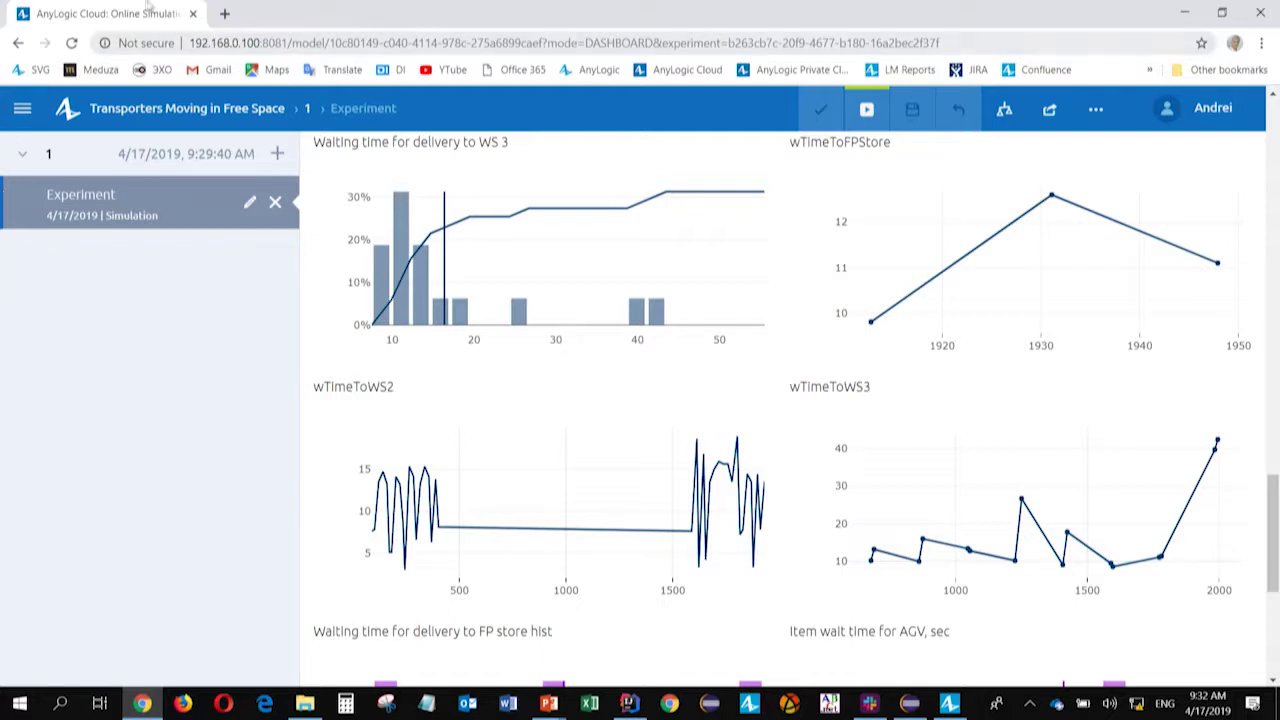
click(155, 112)
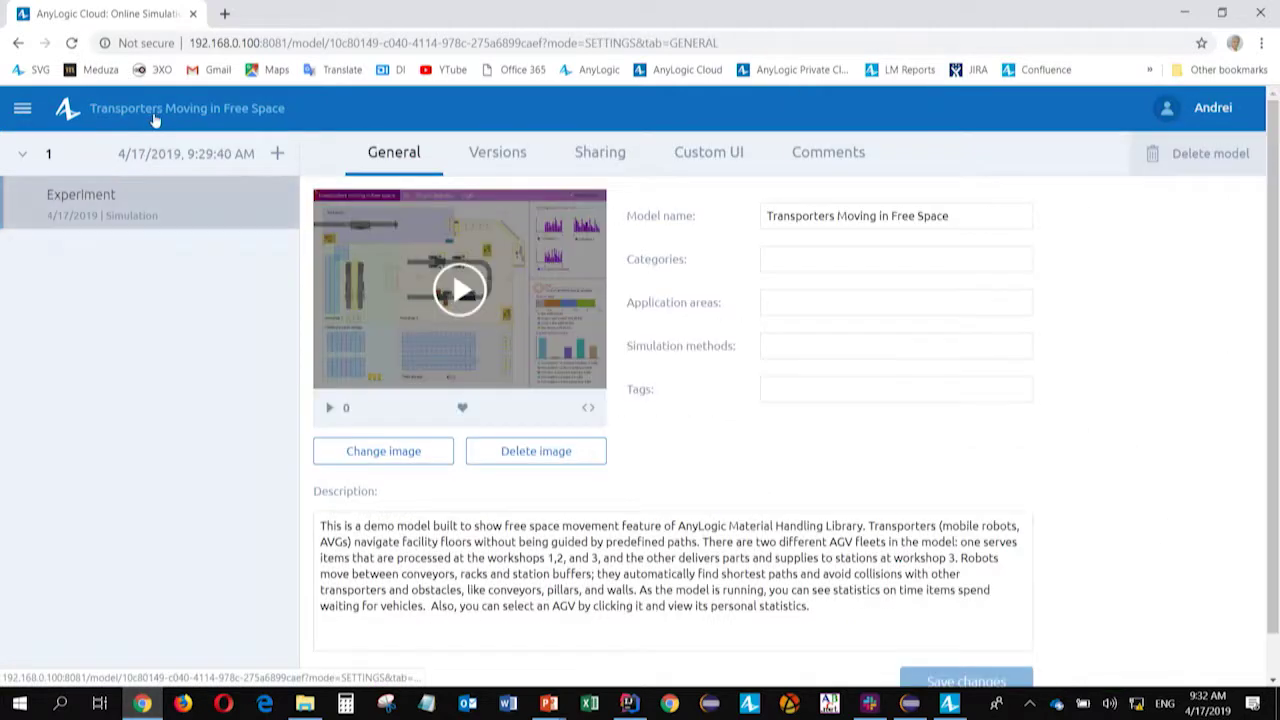
- View the model's Sharing settings, then return to the Experiment dashboard
click(598, 160)
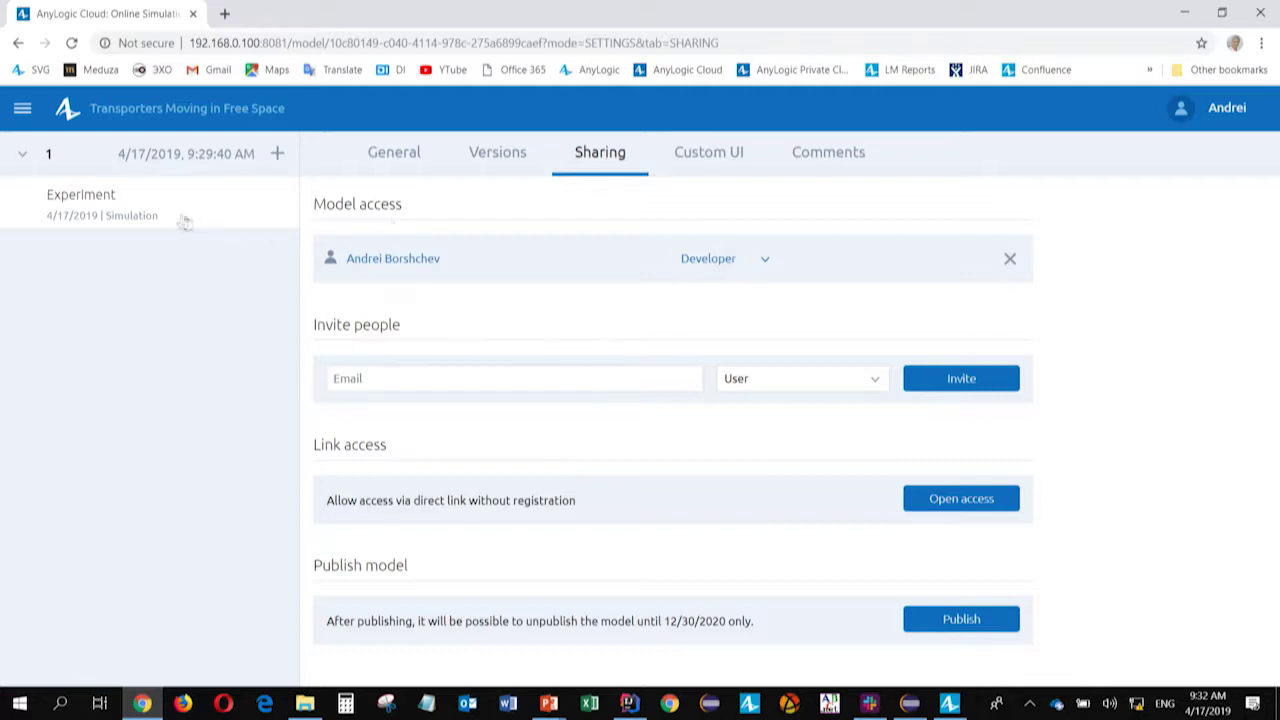
click(147, 214)
- Review the experiment's AGV fleet and workshop inputs and outputs, then switch to IntelliJ IDEA
scroll(829, 366, down, 10)
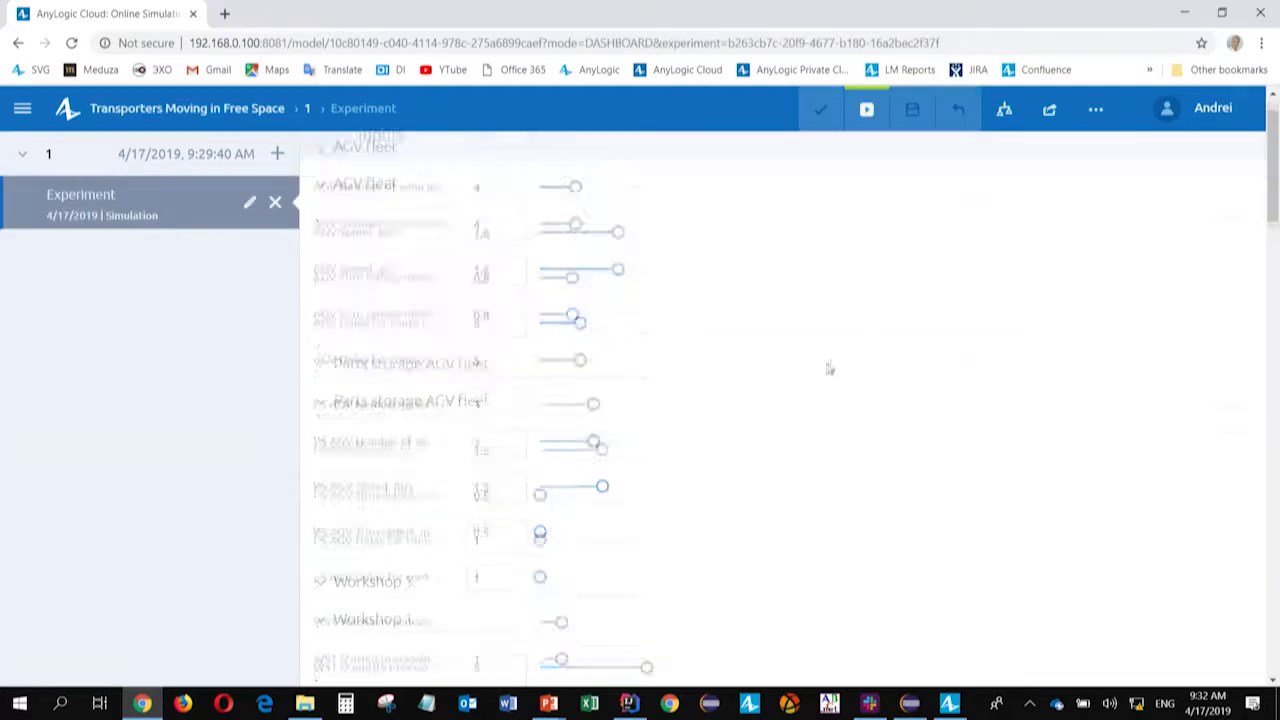
scroll(836, 360, down, 3)
scroll(843, 334, up, 15)
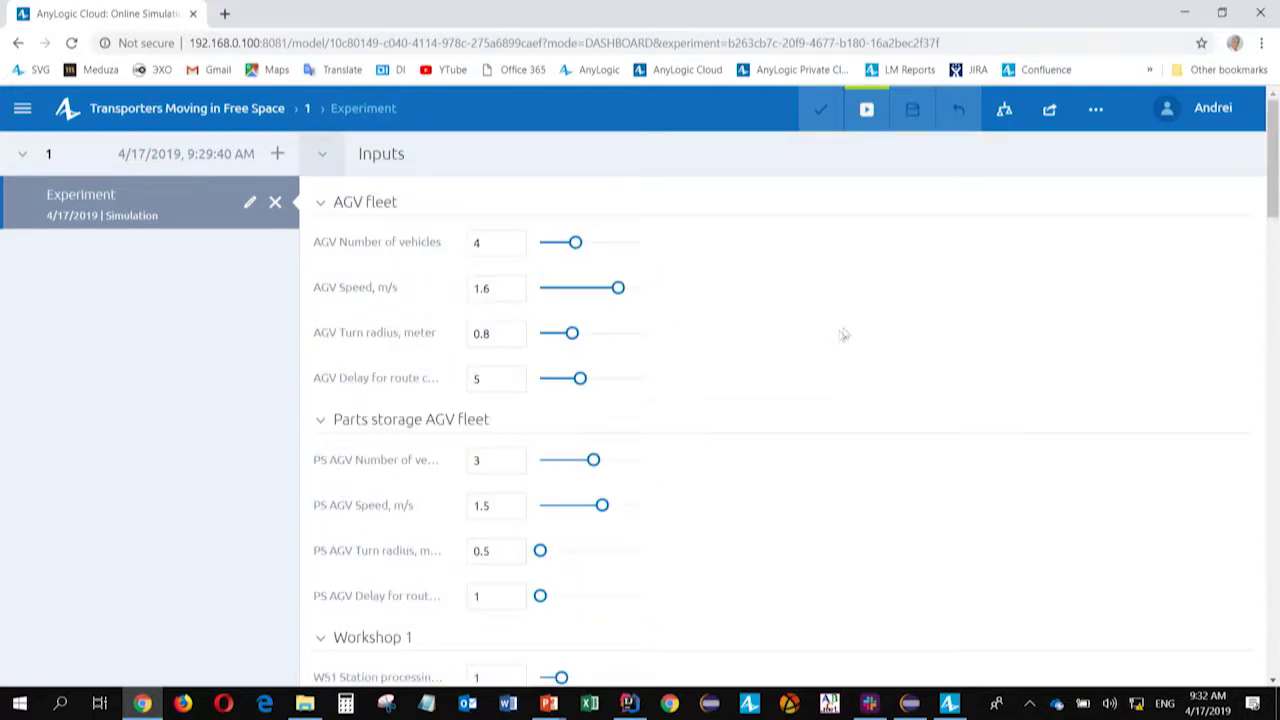
scroll(704, 362, down, 15)
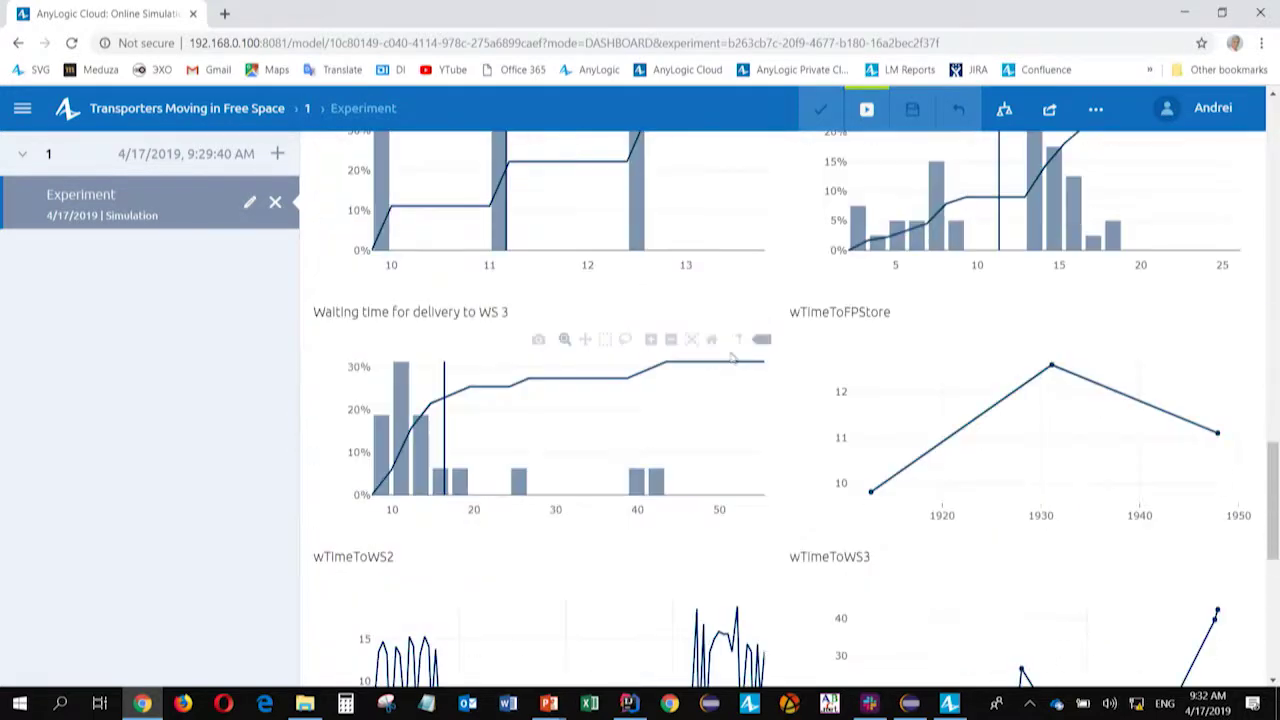
scroll(760, 400, down, 4)
scroll(866, 454, up, 12)
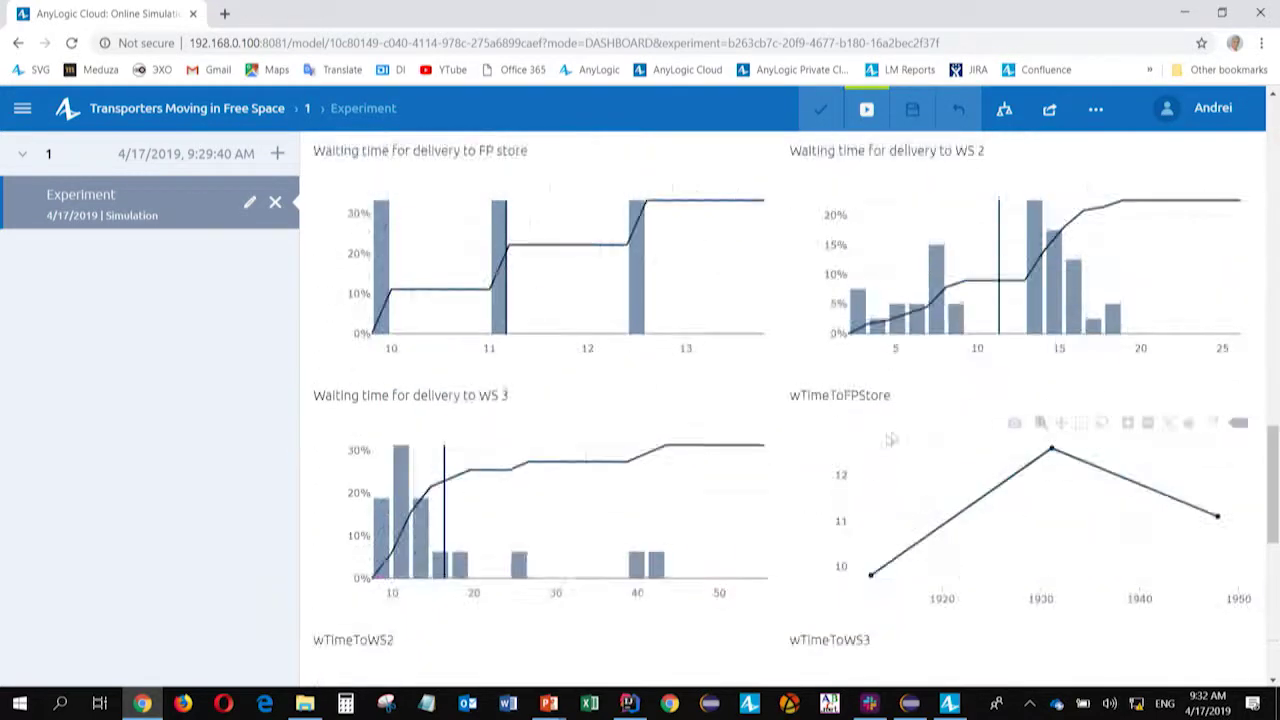
scroll(899, 427, up, 10)
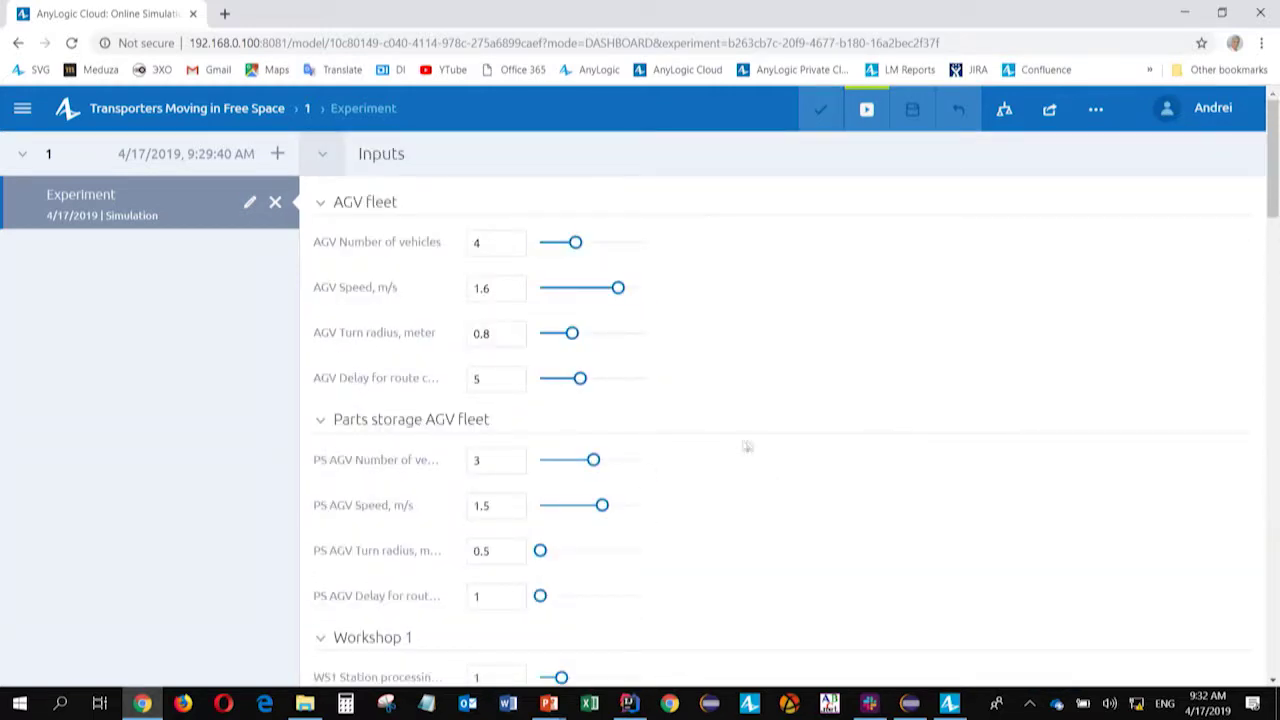
scroll(672, 373, down, 10)
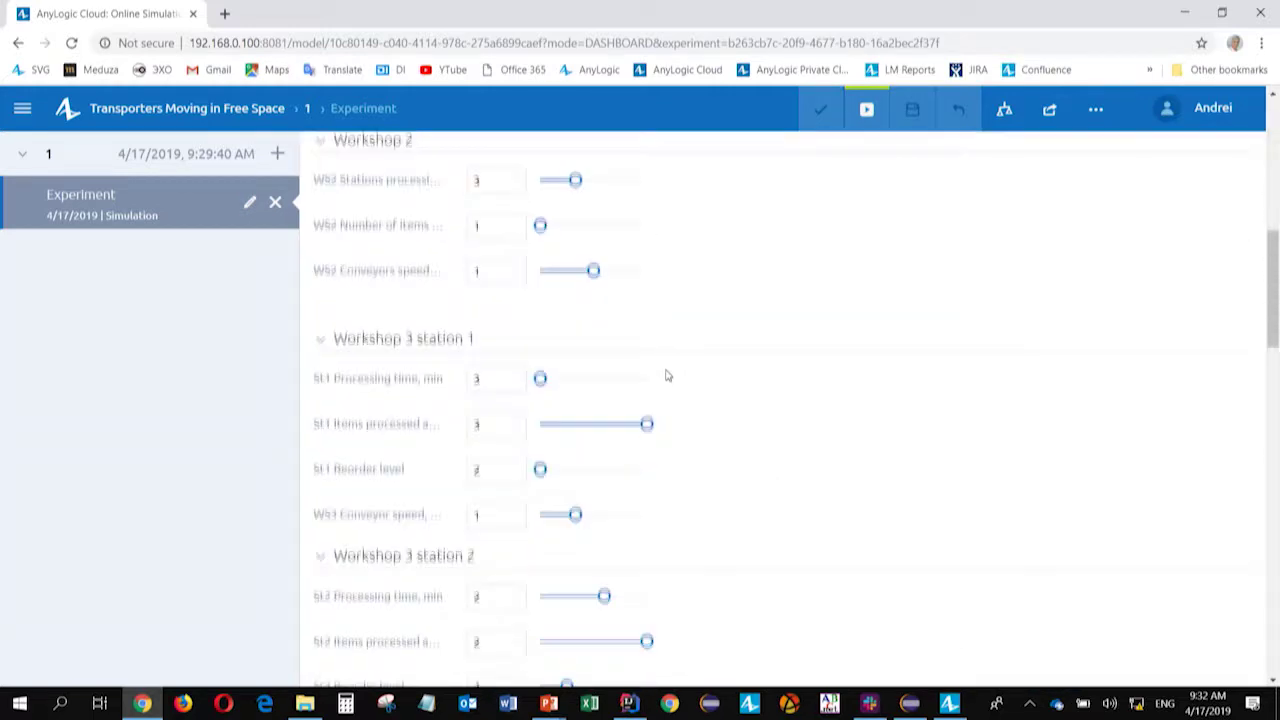
scroll(686, 383, down, 5)
scroll(700, 391, up, 5)
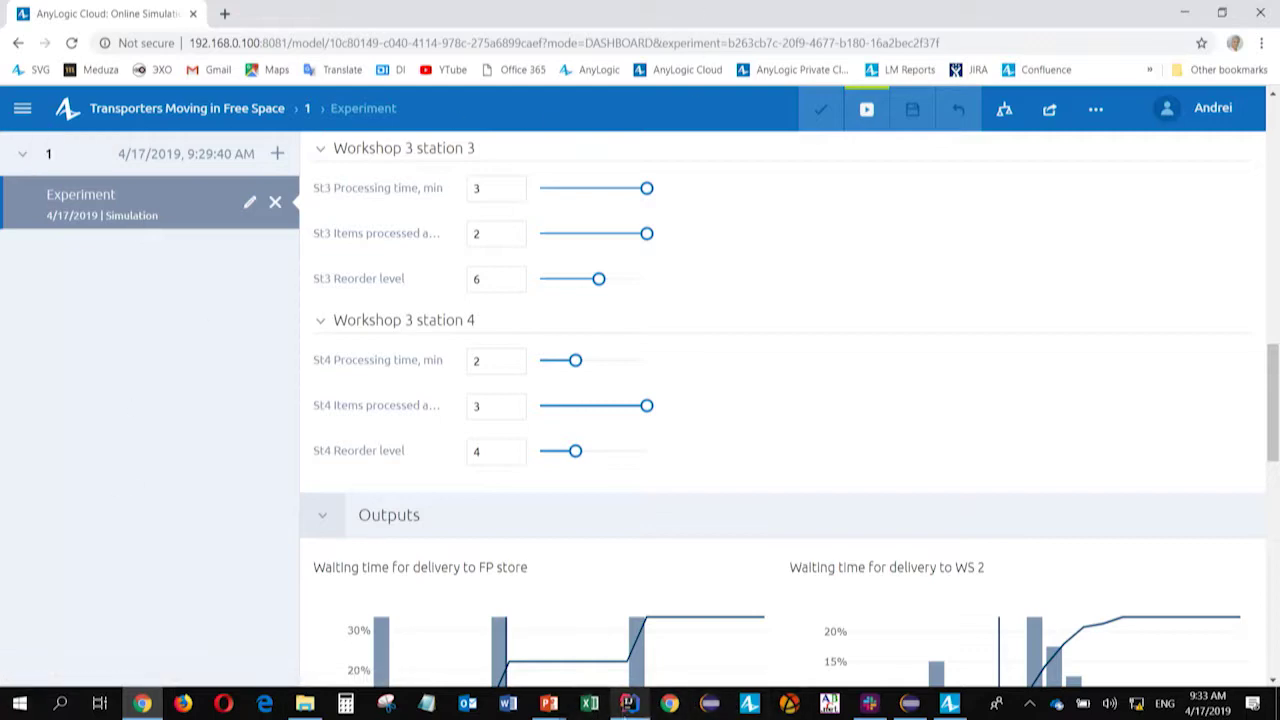
click(628, 703)
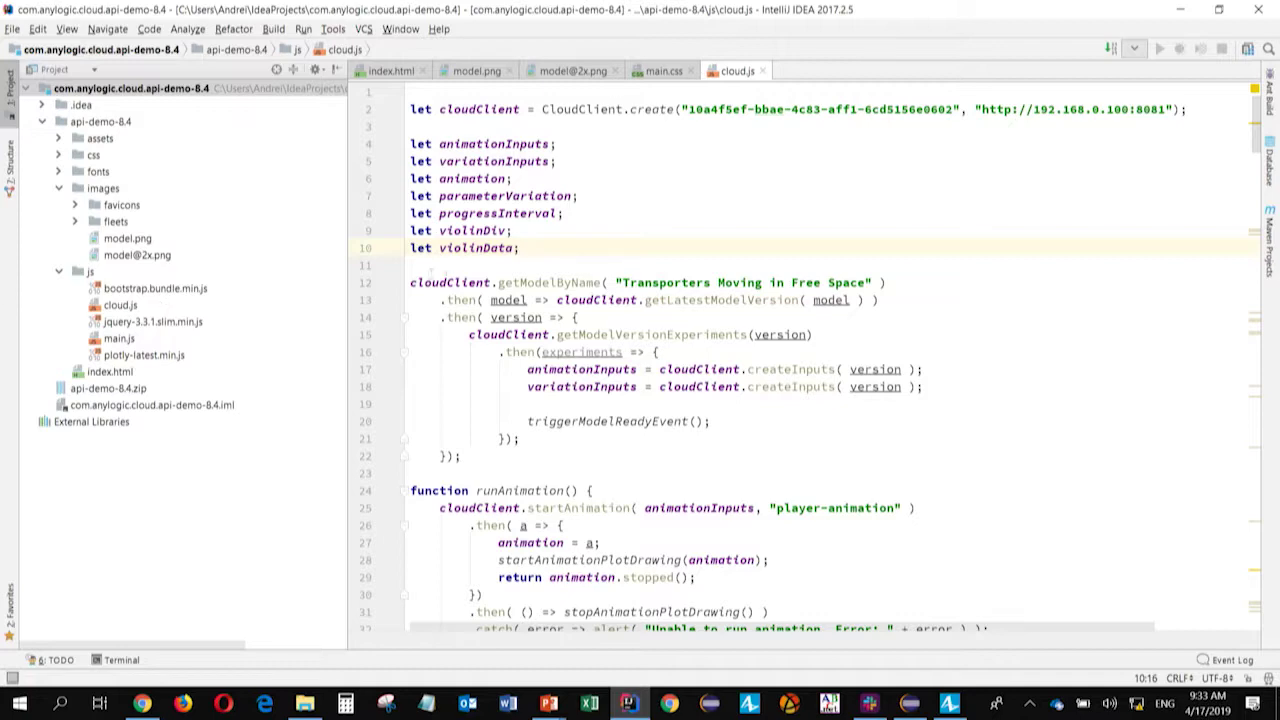
- Open index.html and fold its home, phase-1 and phase-2 sections
double_click(124, 372)
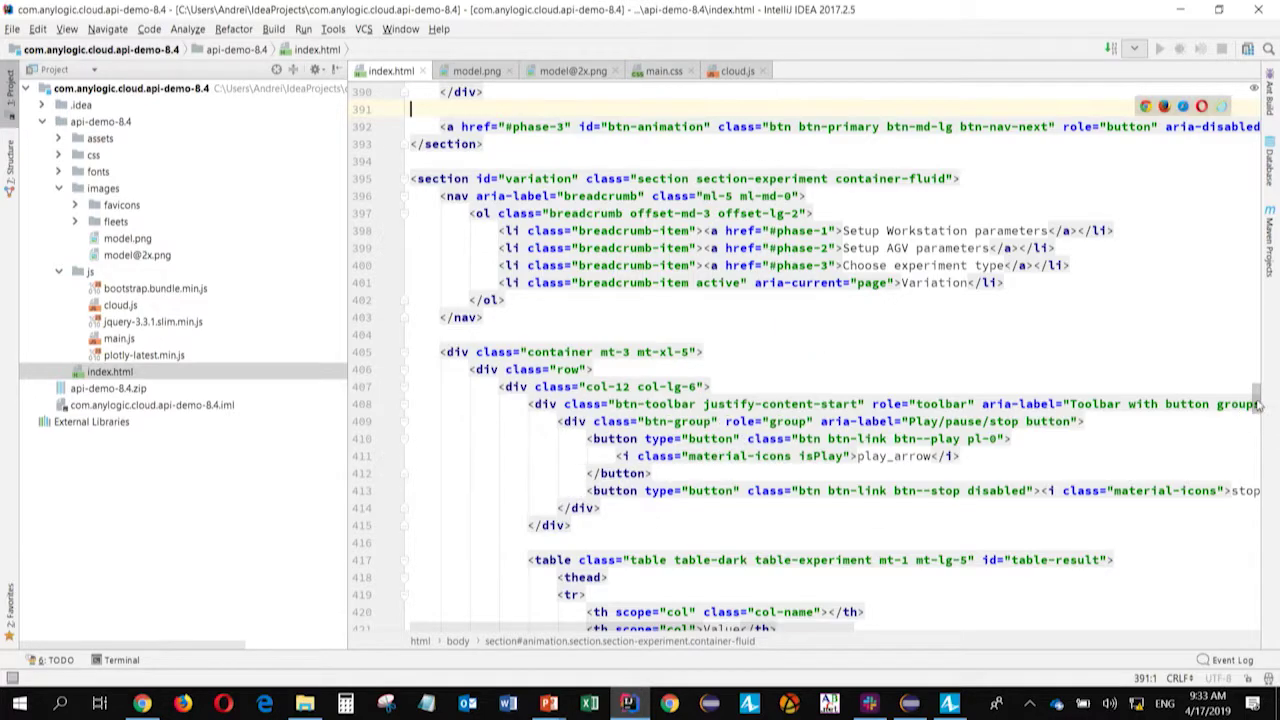
drag(1258, 404, 1255, 100)
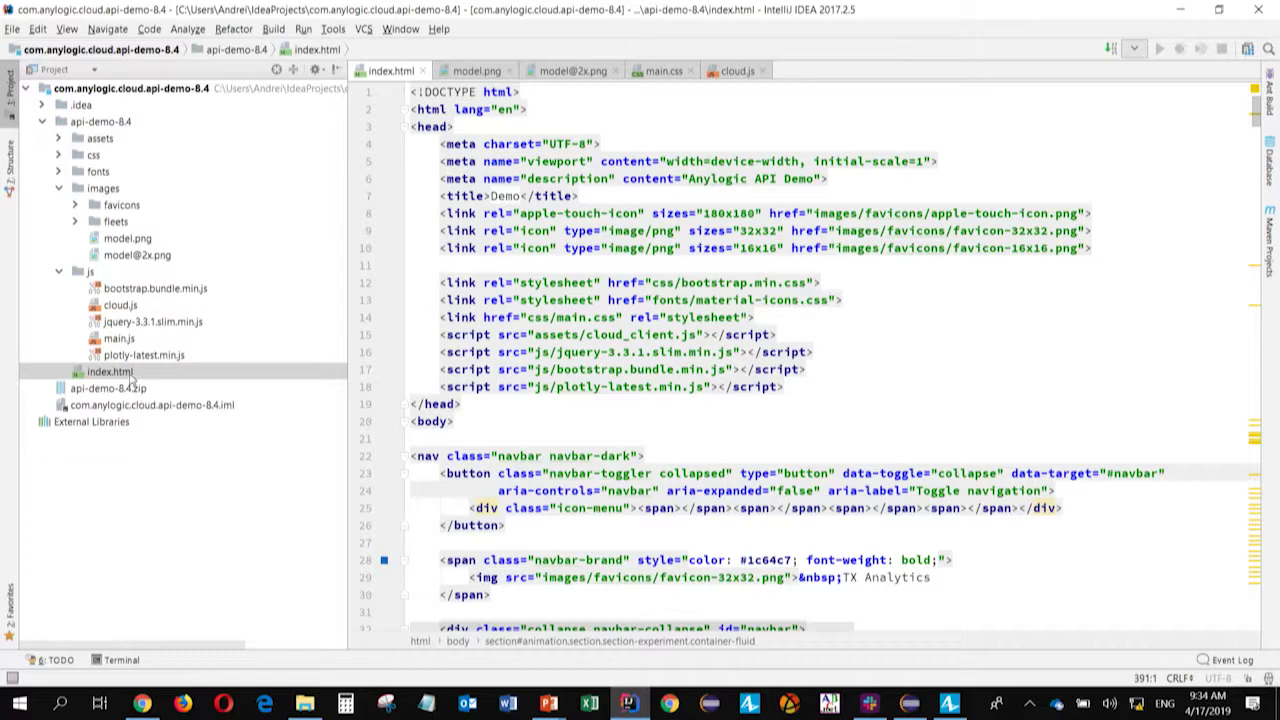
scroll(535, 290, down, 3)
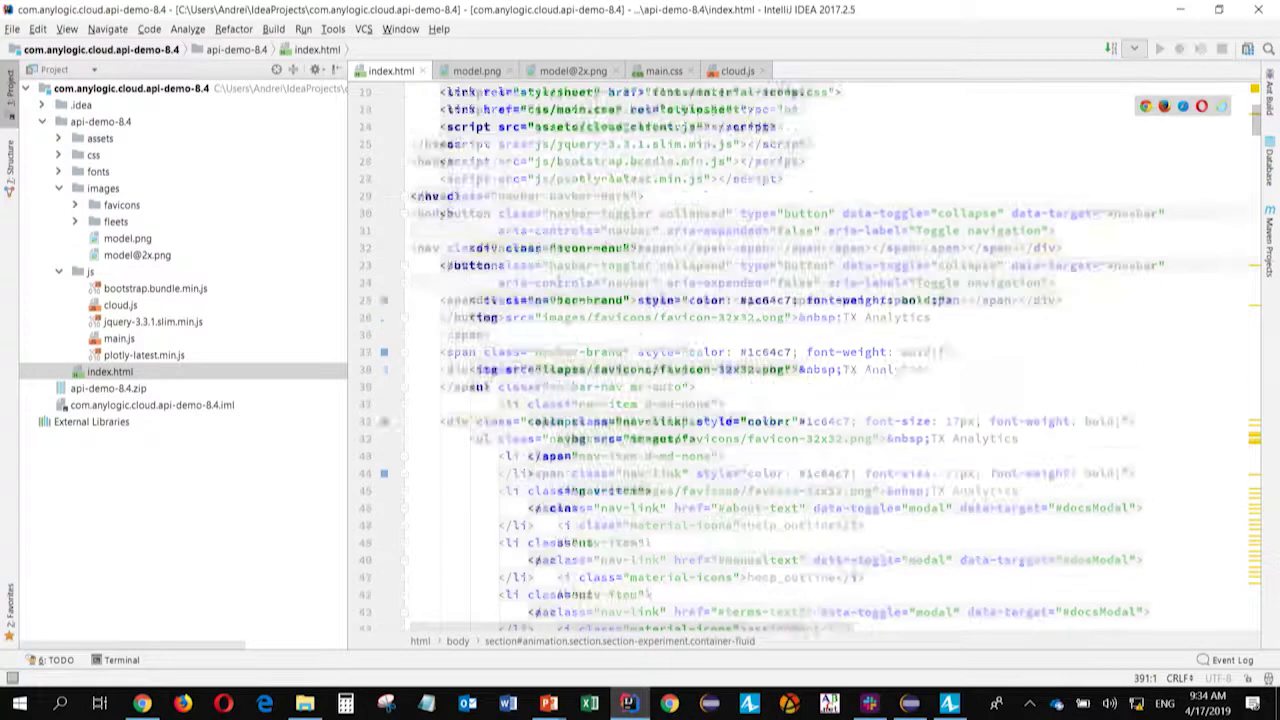
scroll(535, 290, down, 10)
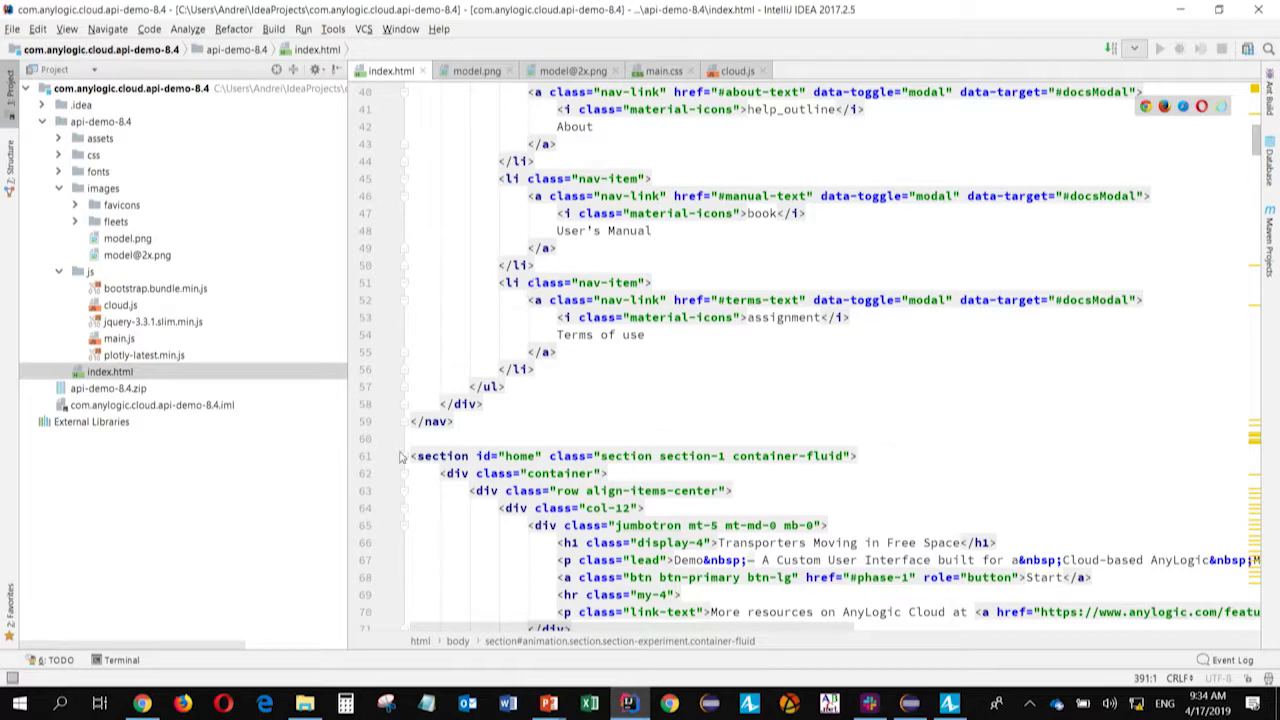
click(410, 457)
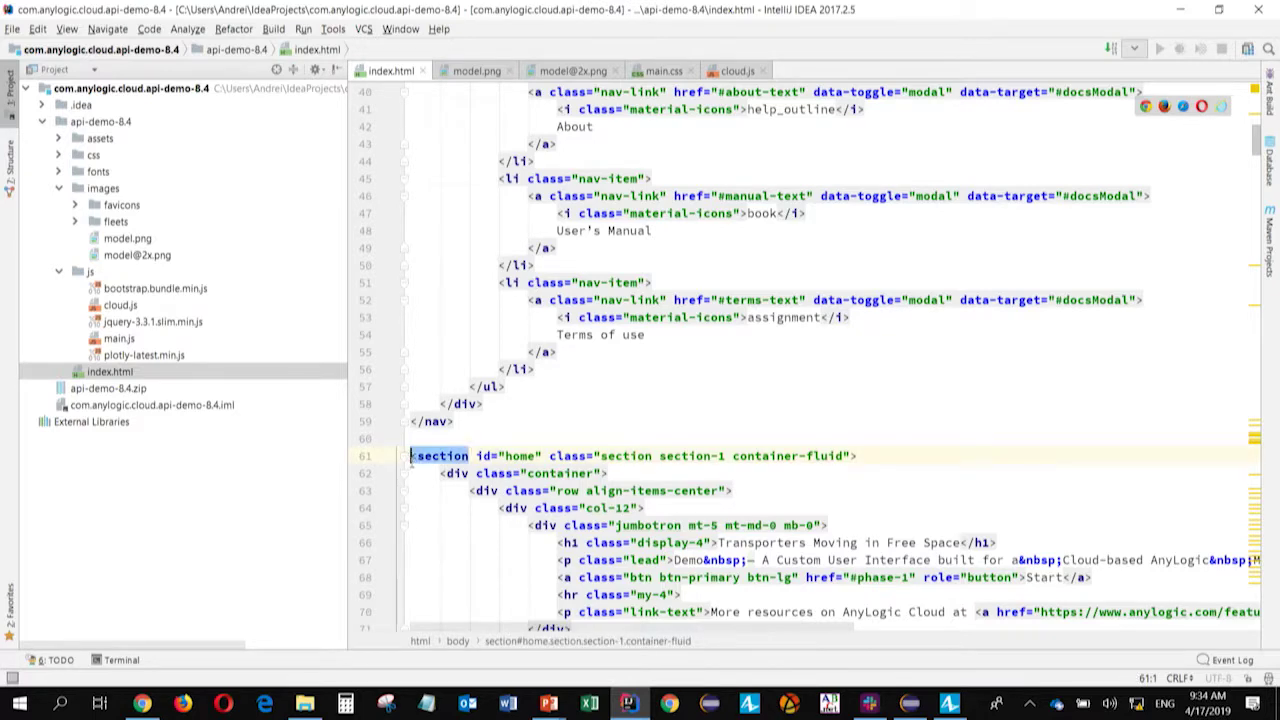
click(404, 457)
click(404, 492)
scroll(404, 490, down, 4)
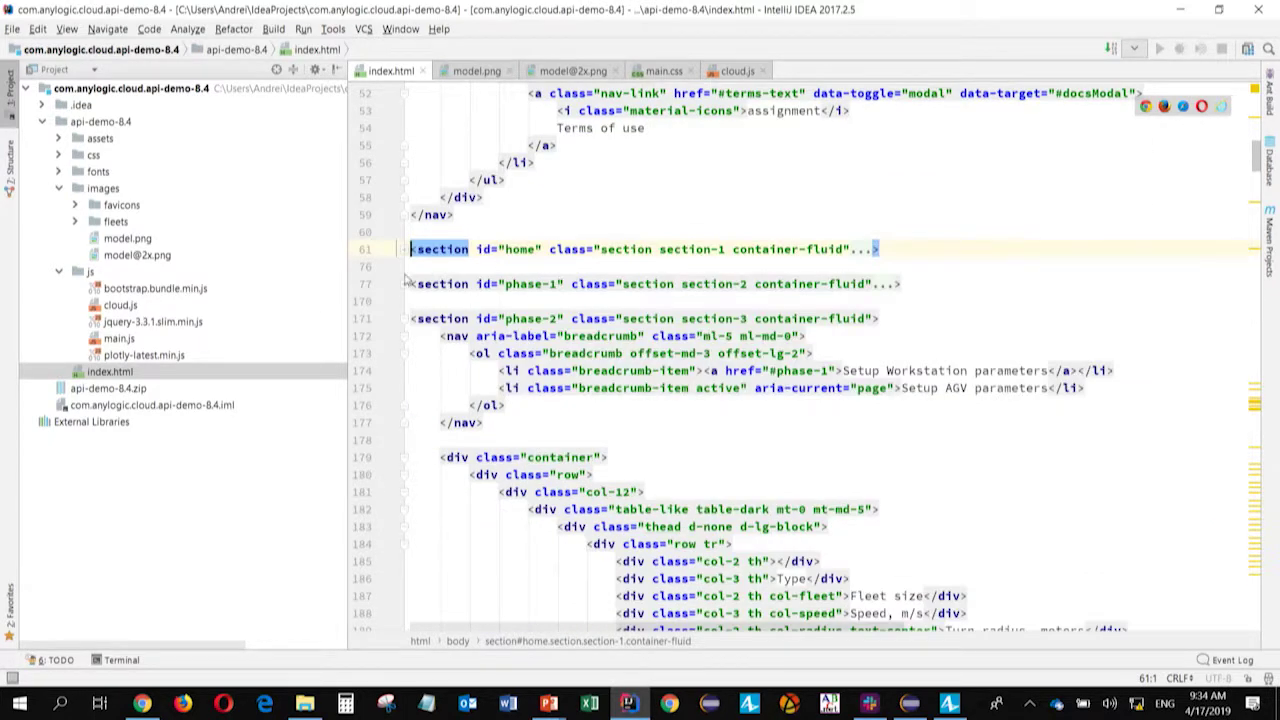
click(404, 321)
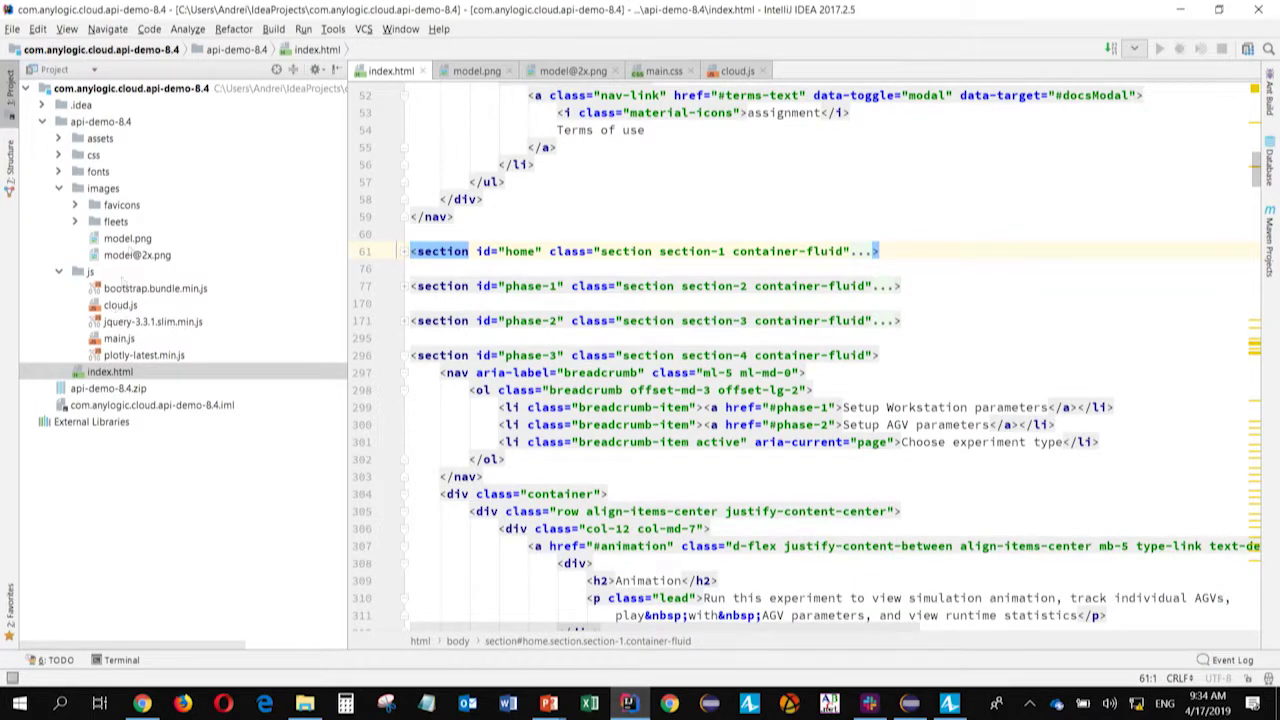
double_click(128, 248)
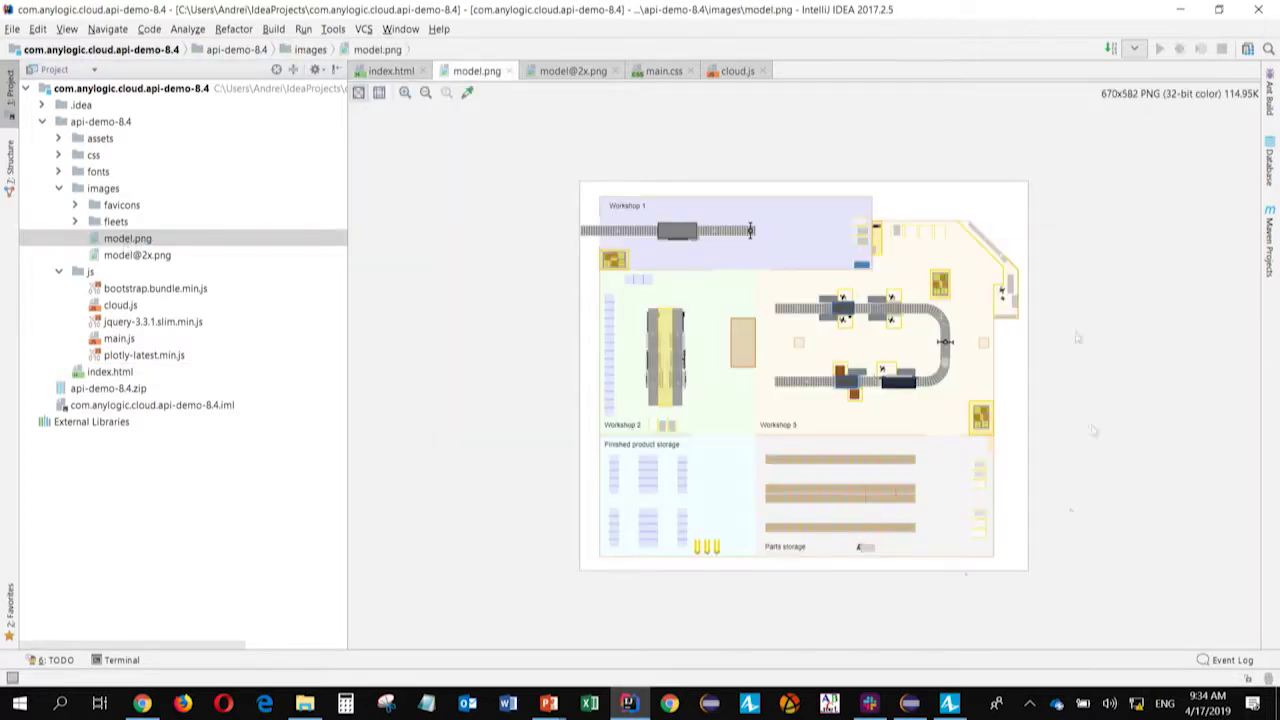
double_click(163, 258)
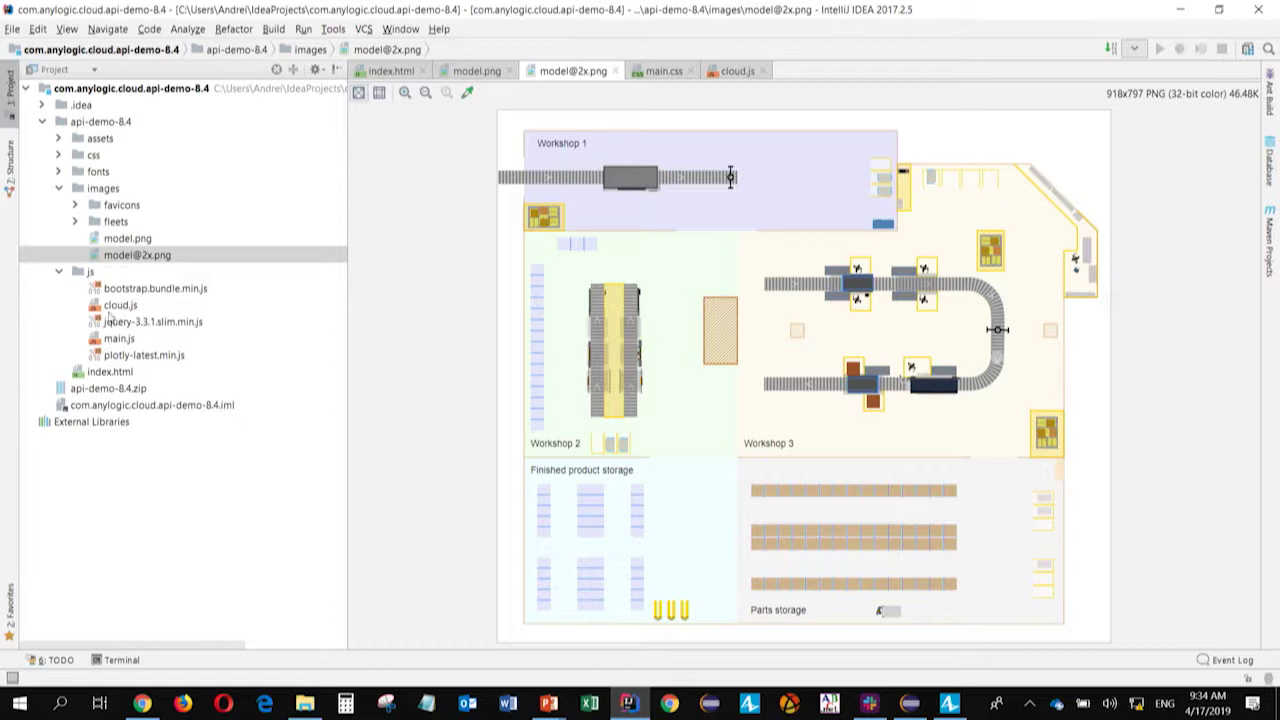
click(116, 308)
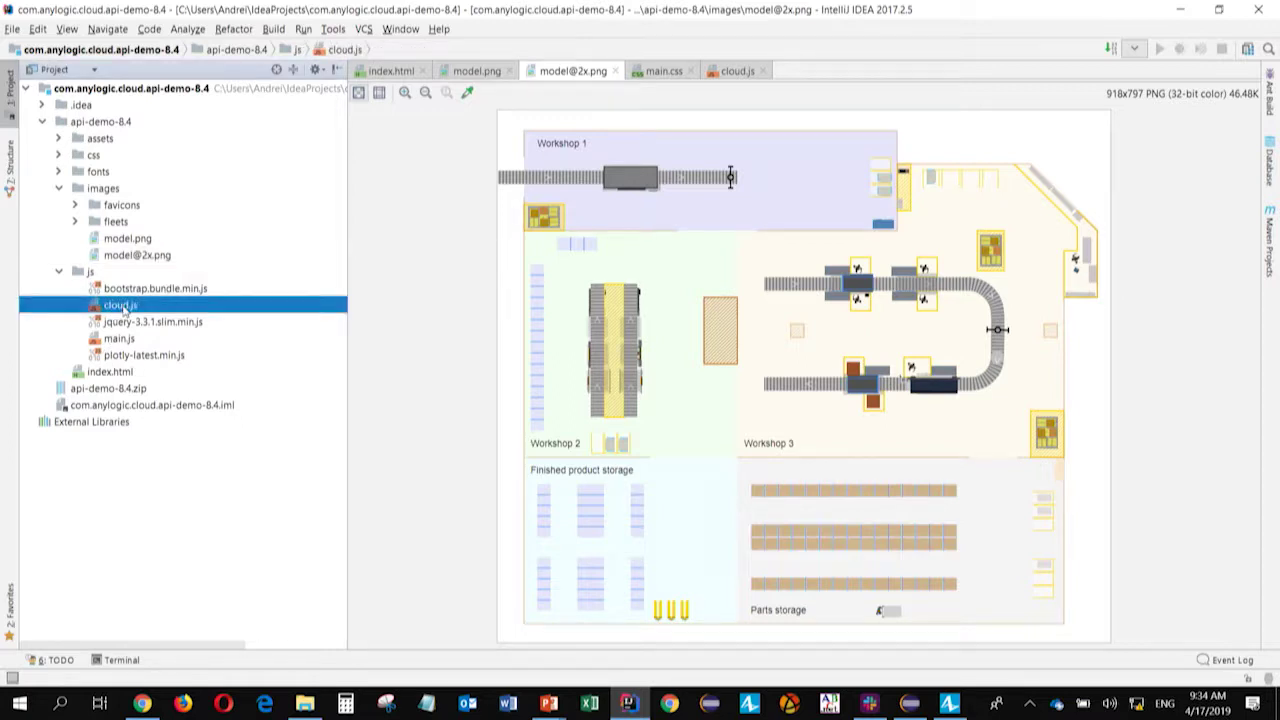
double_click(121, 307)
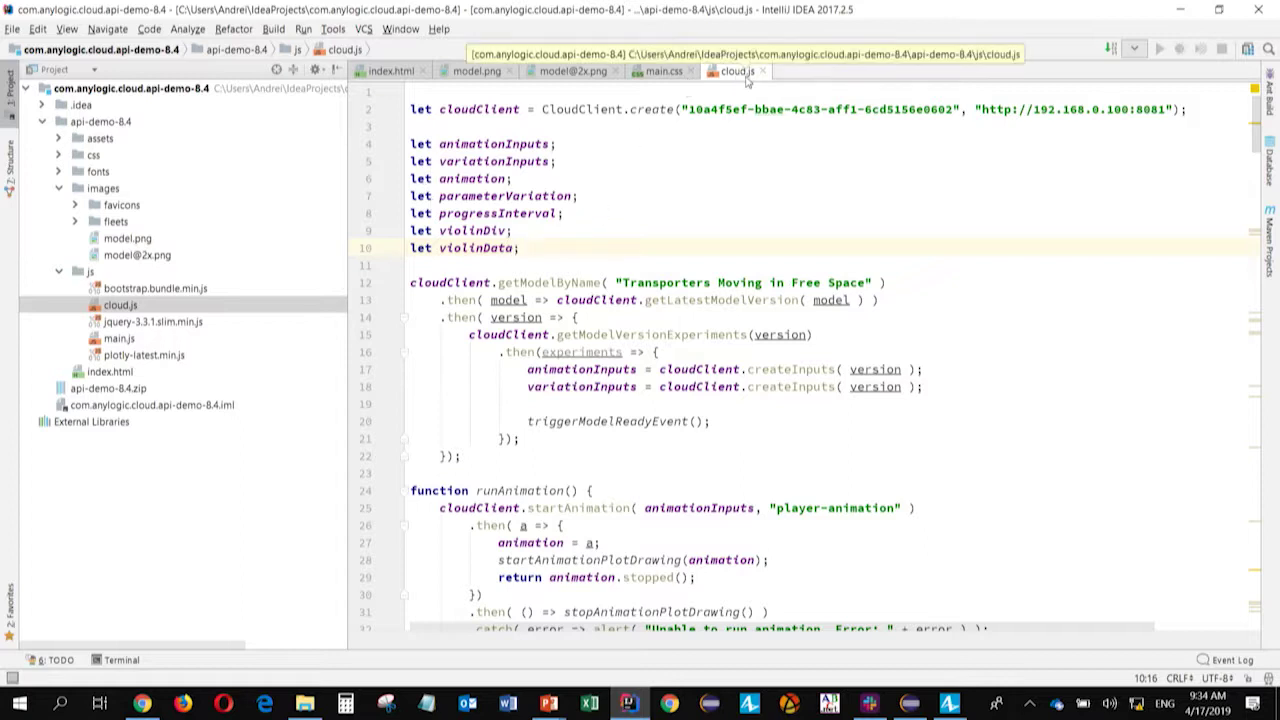
- Walk through cloud.js: the CloudClient class, the startAnimation call and createParameterVariation on line 35
double_click(580, 109)
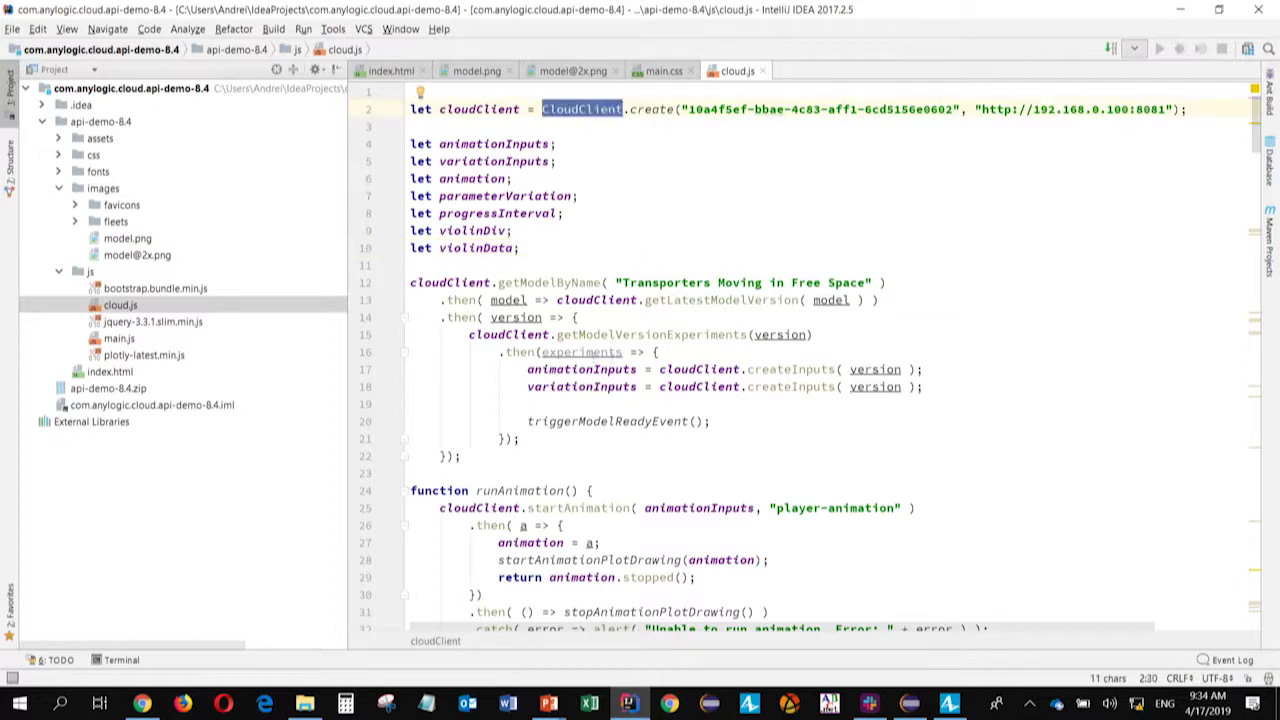
scroll(534, 399, down, 2)
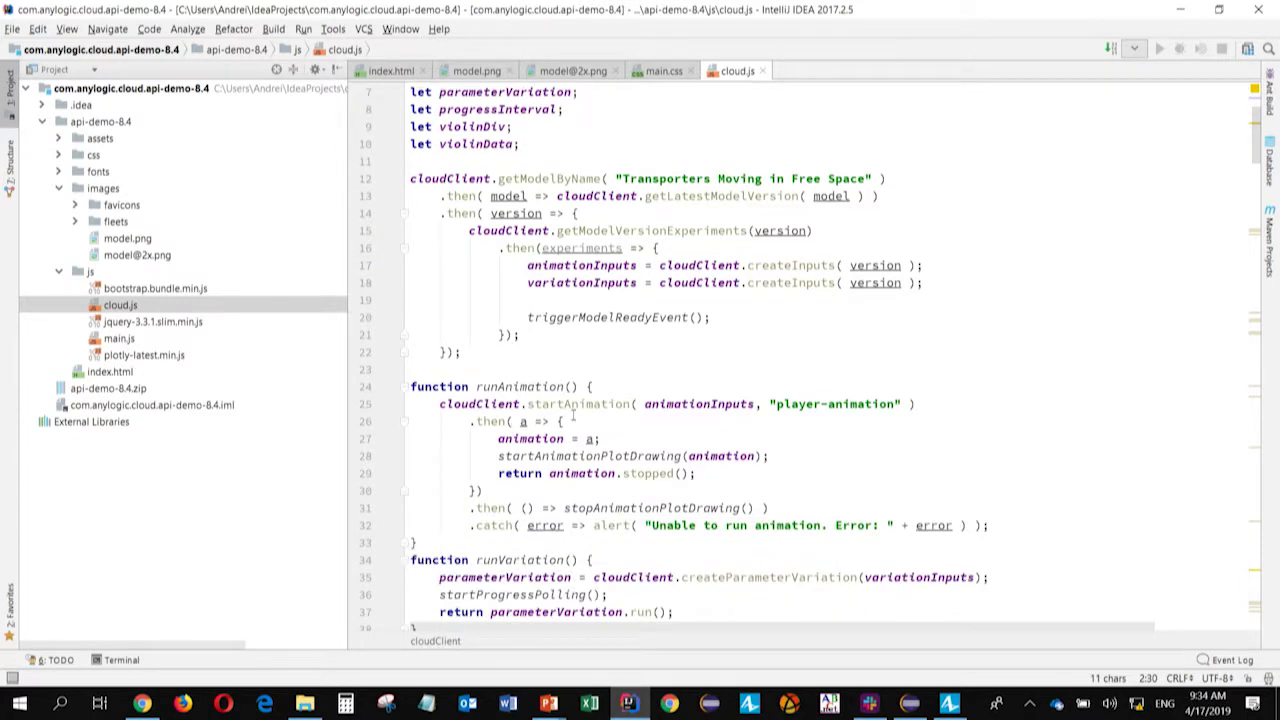
click(570, 404)
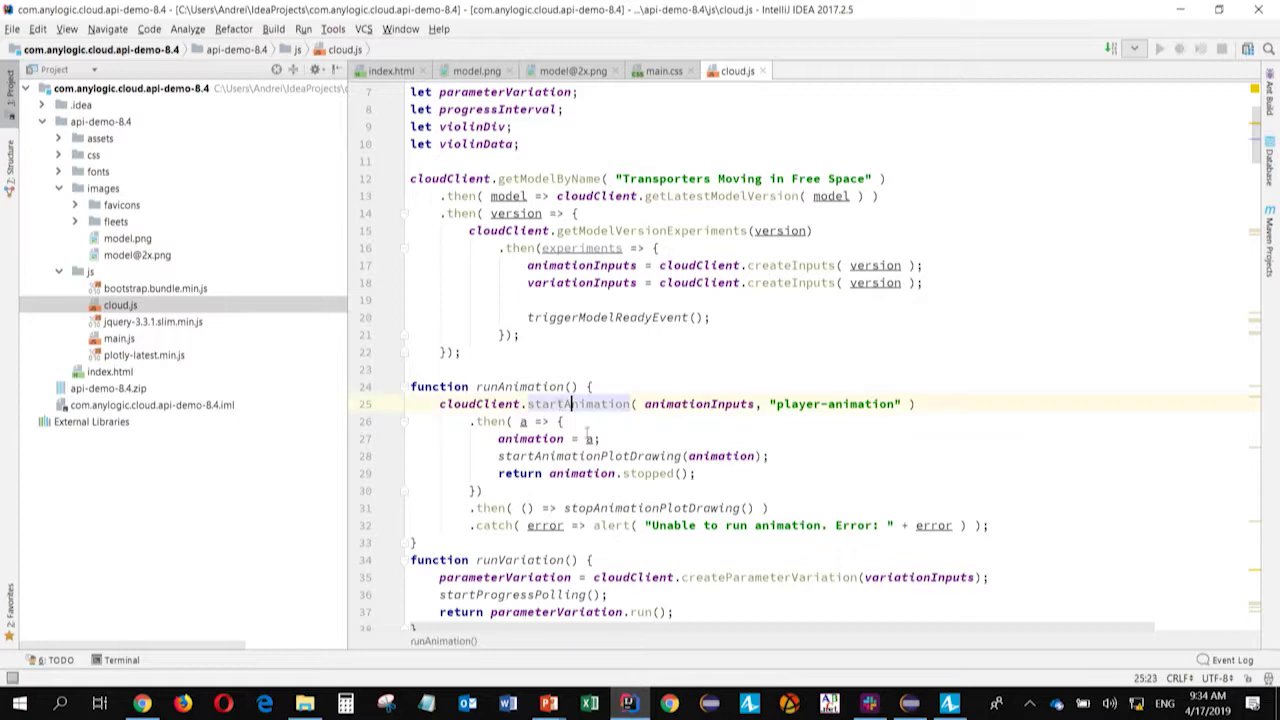
scroll(587, 432, down, 5)
double_click(795, 318)
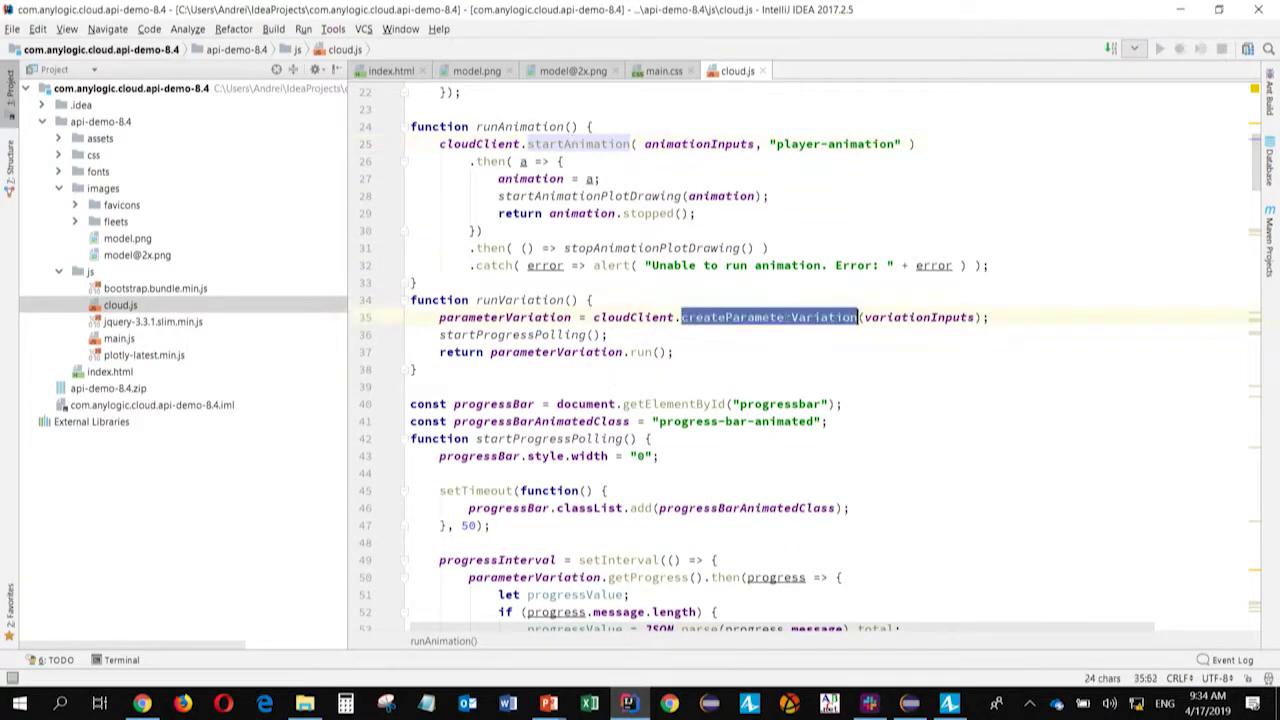
scroll(478, 468, up, 5)
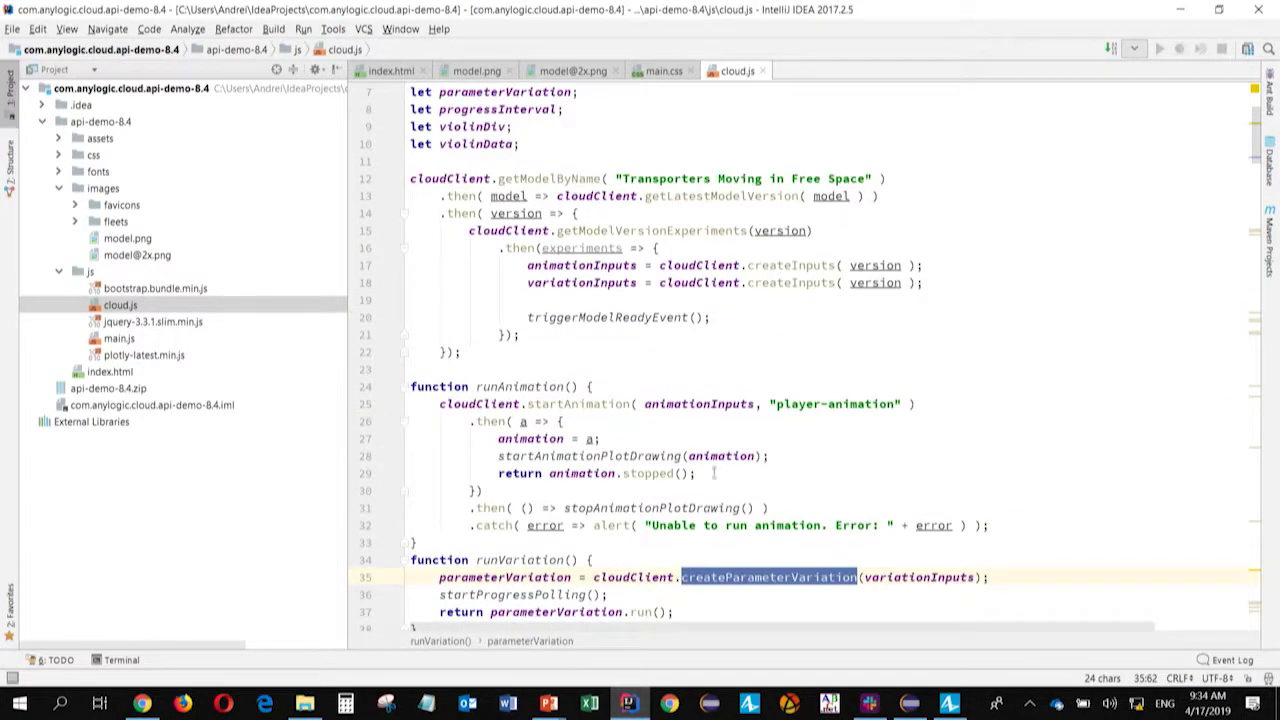
scroll(714, 473, down, 4)
scroll(690, 440, down, 8)
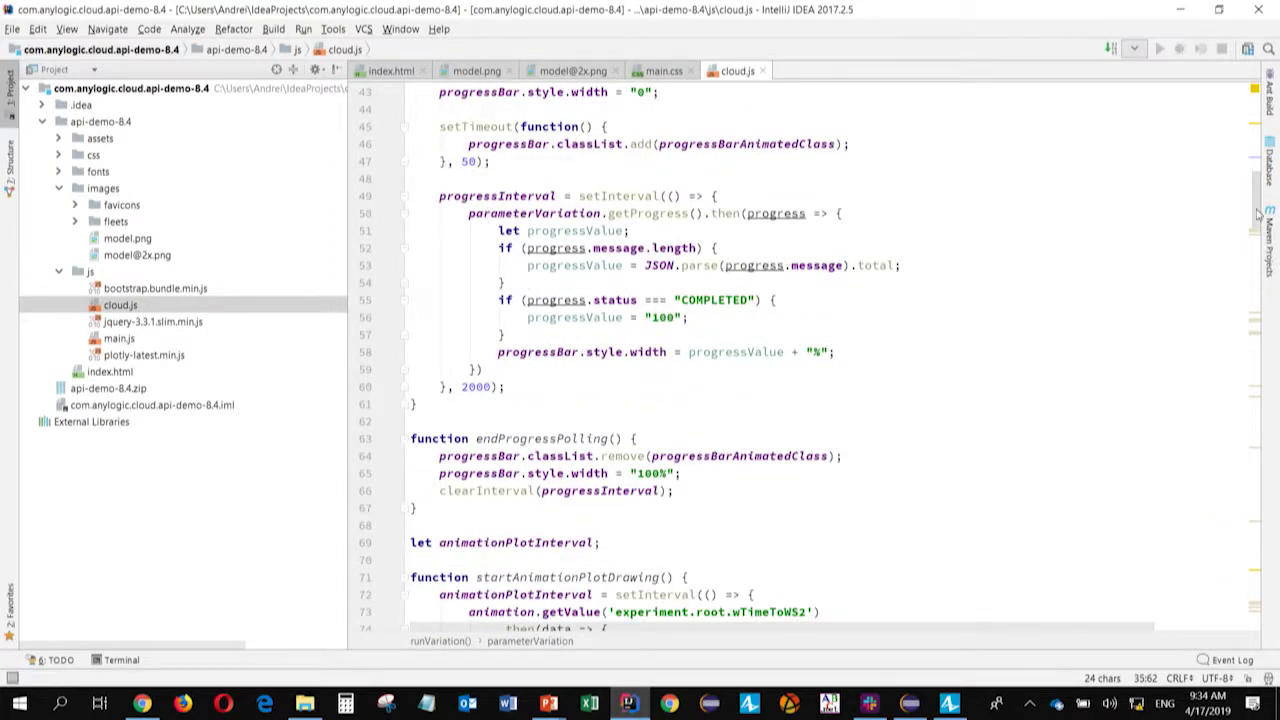
drag(1258, 215, 1256, 92)
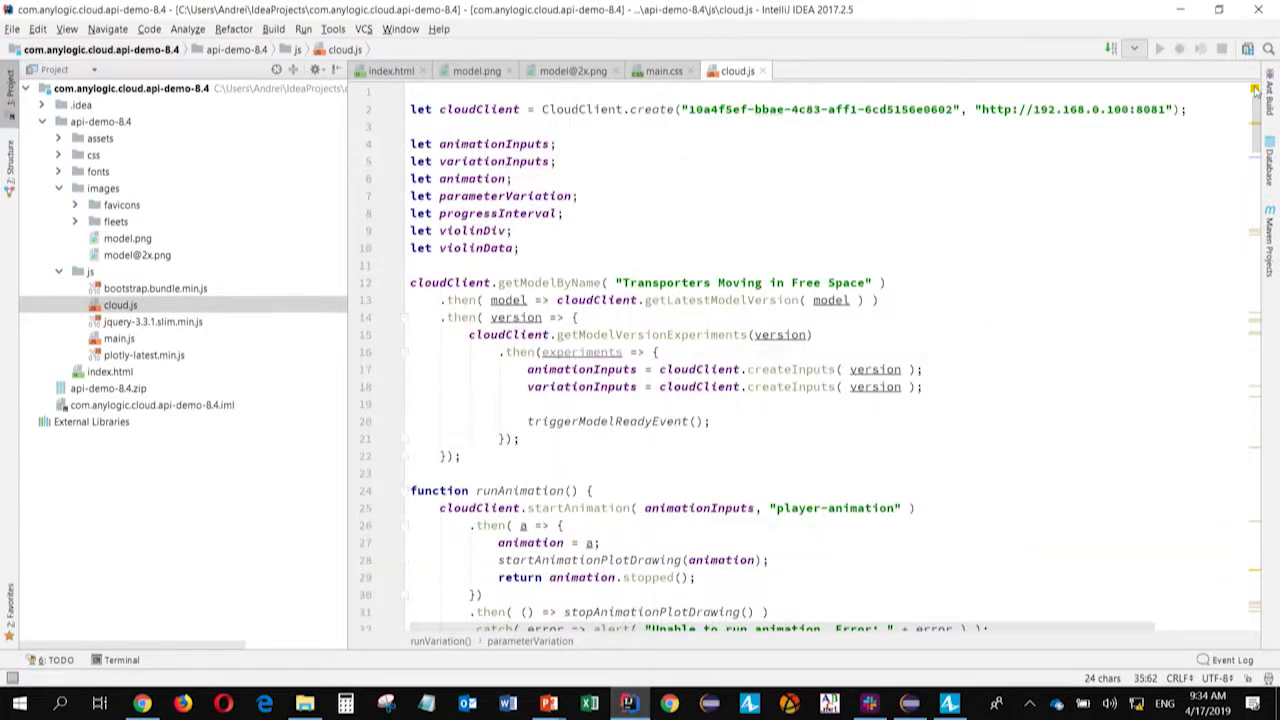
- Highlight the server address 192.168.0.100:8081 and the API key string on line 2
click(659, 110)
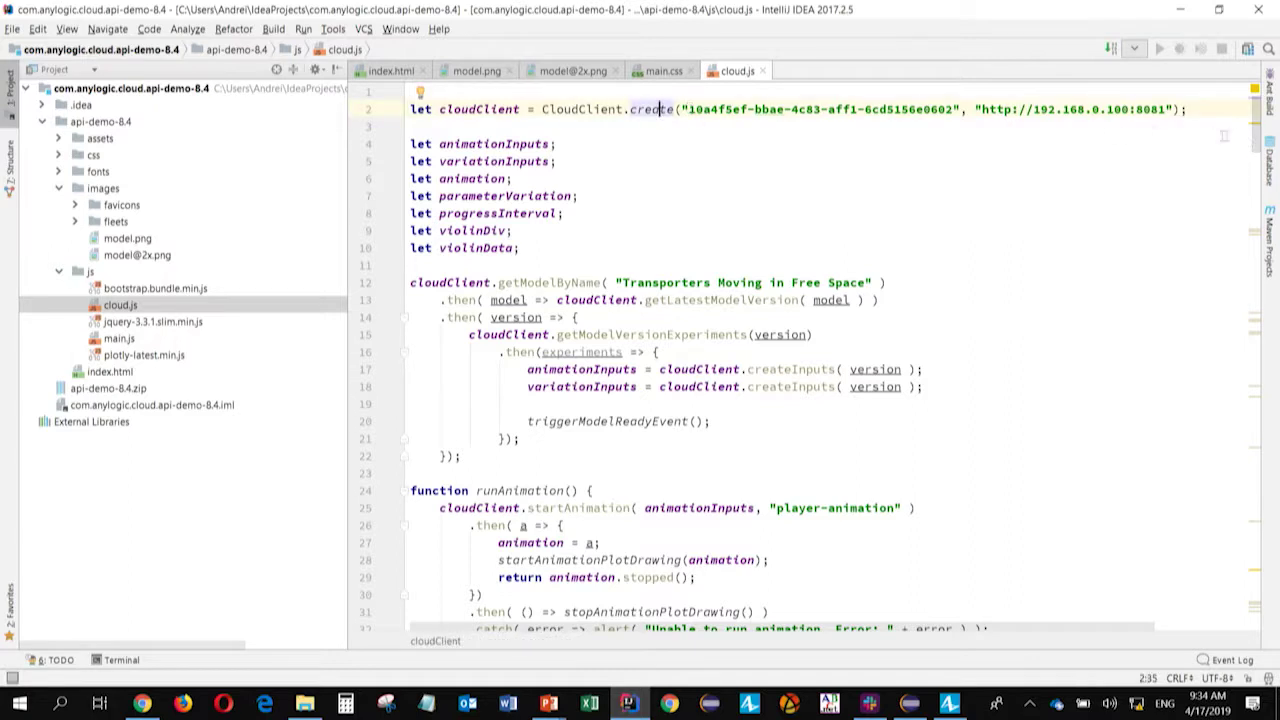
drag(1033, 109, 1162, 114)
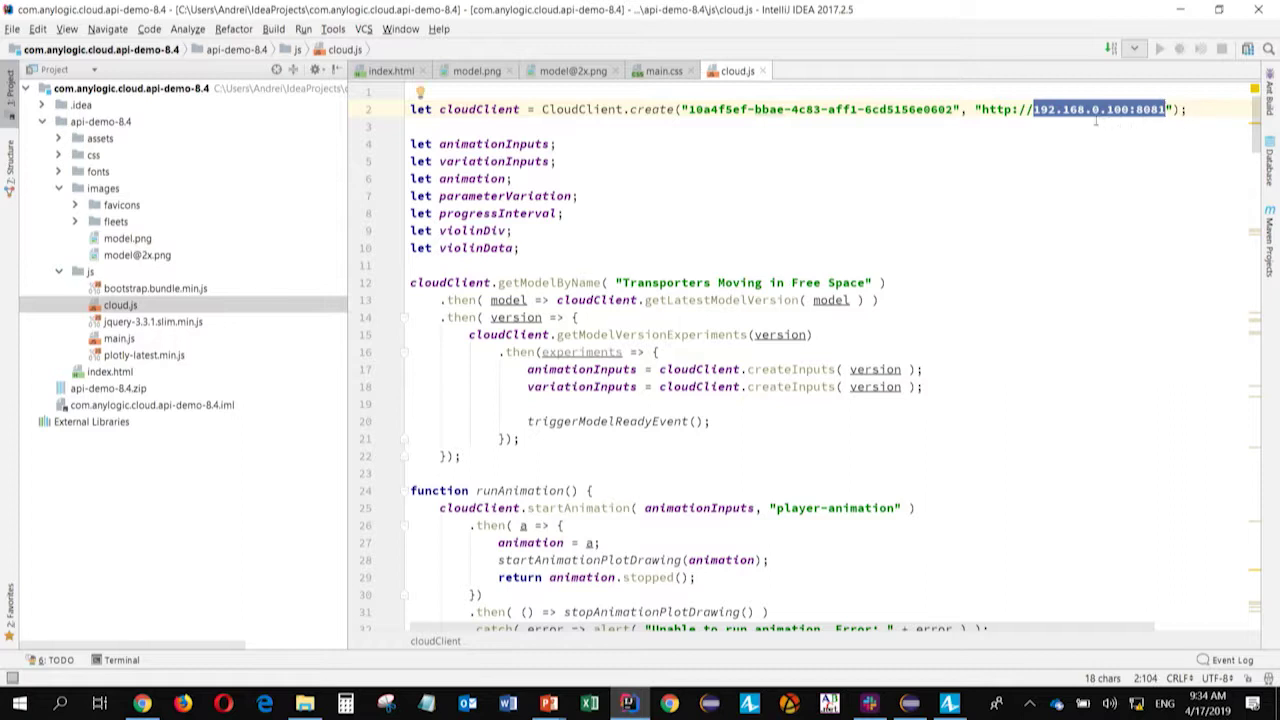
drag(688, 109, 956, 109)
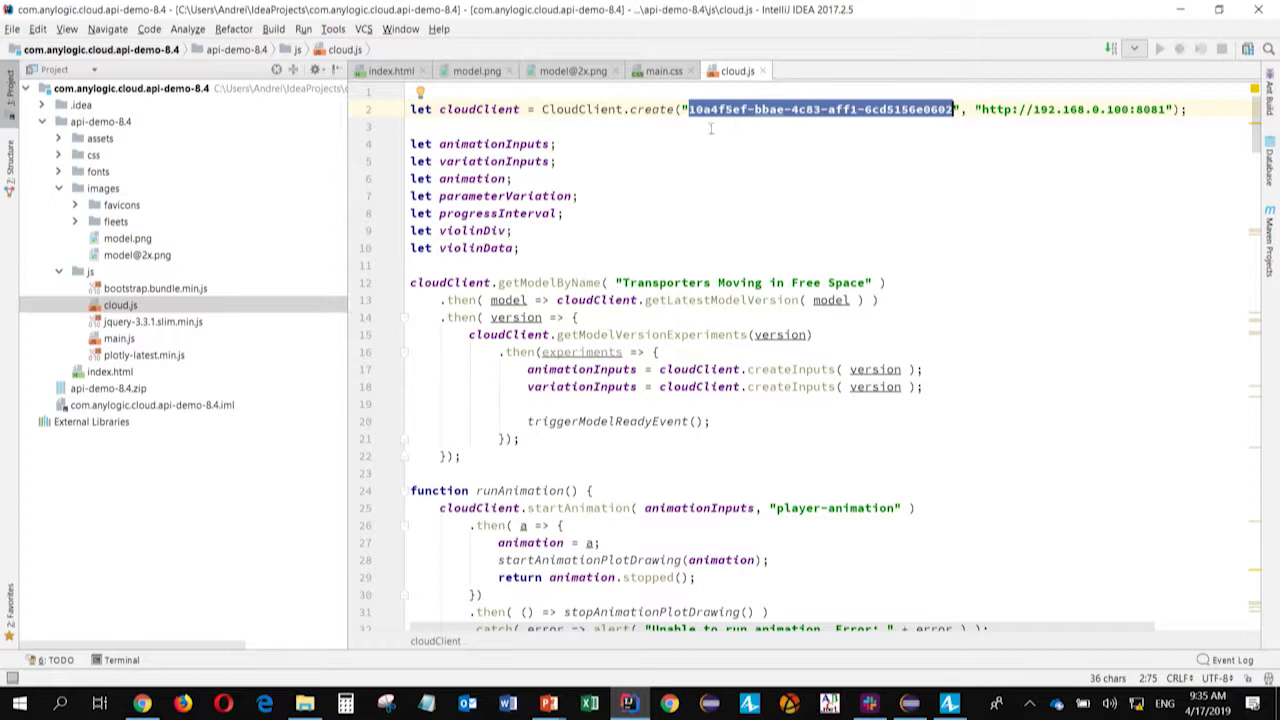
key(alt+Tab)
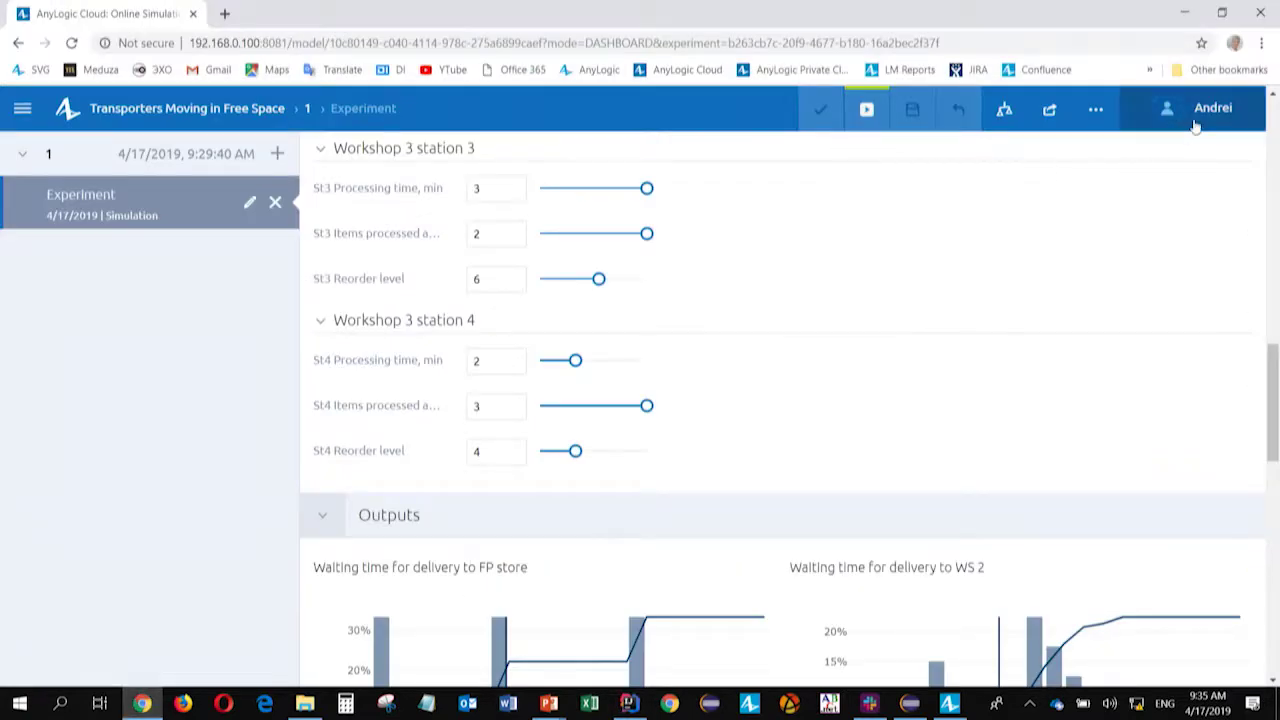
- Open the Cloud Profile page, expand the API key section and select the key text
click(1195, 125)
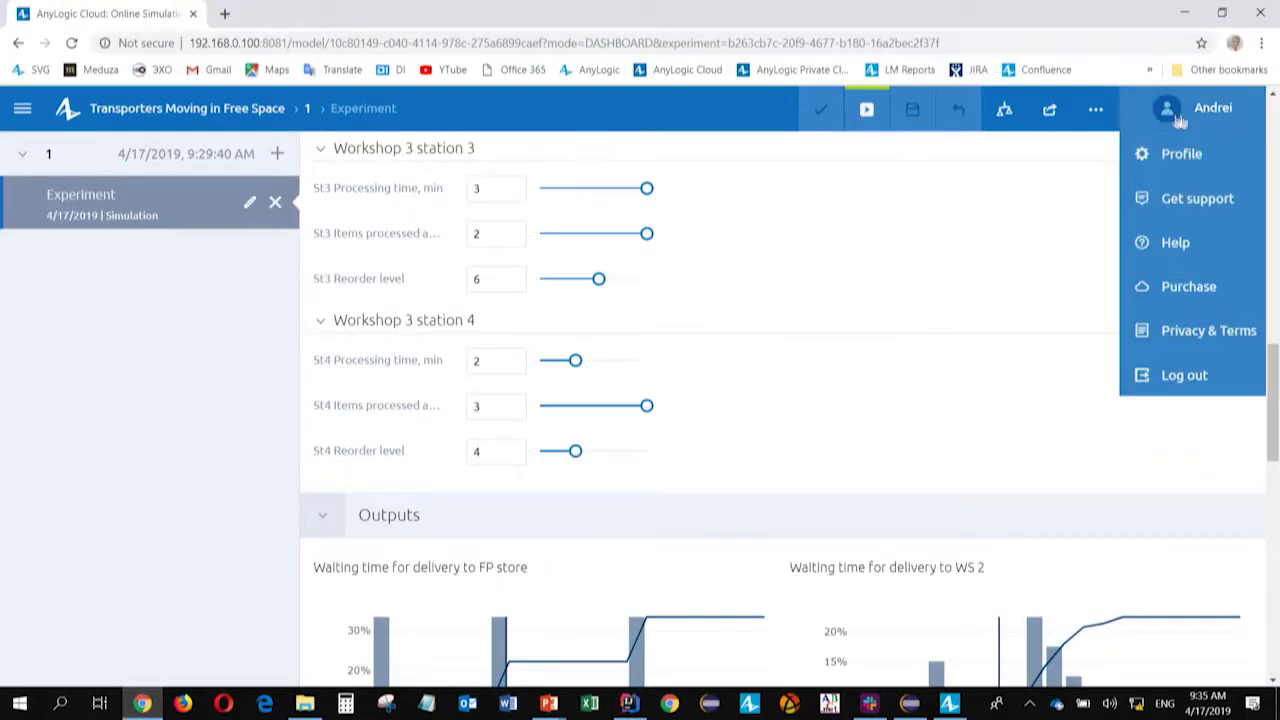
click(1180, 155)
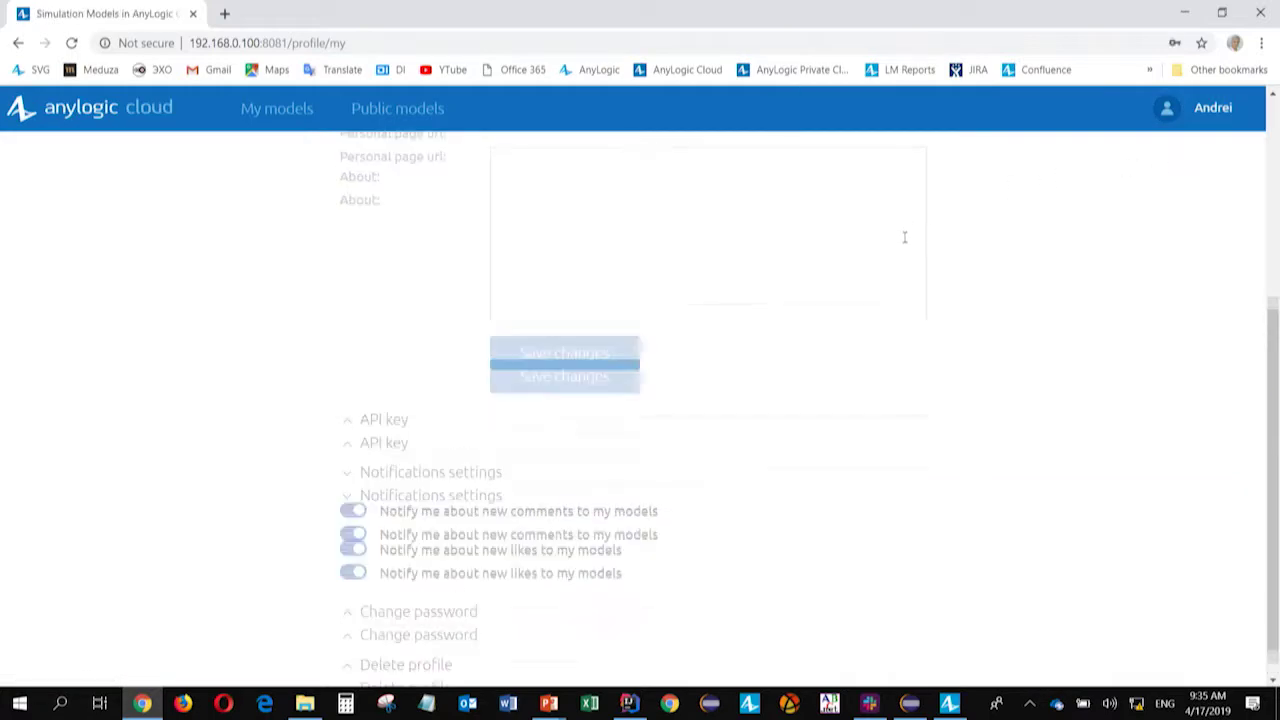
scroll(420, 330, down, 3)
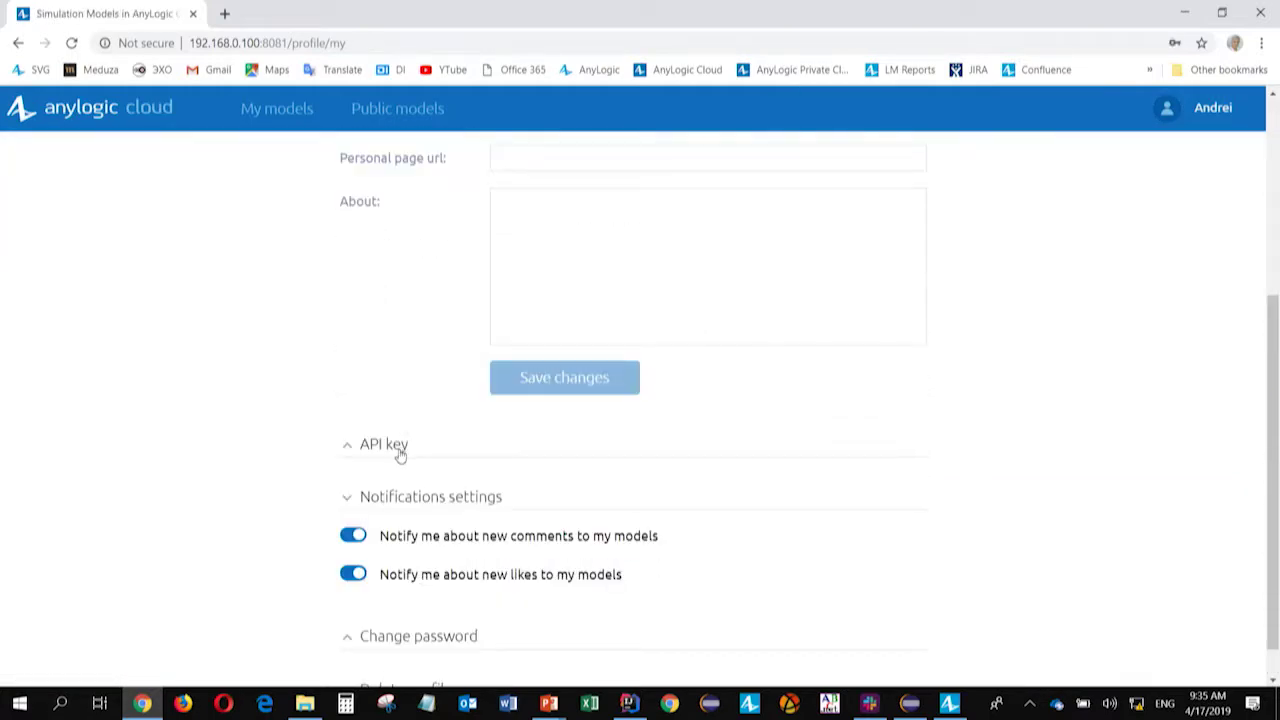
click(398, 447)
scroll(600, 500, up, 1)
scroll(623, 537, up, 3)
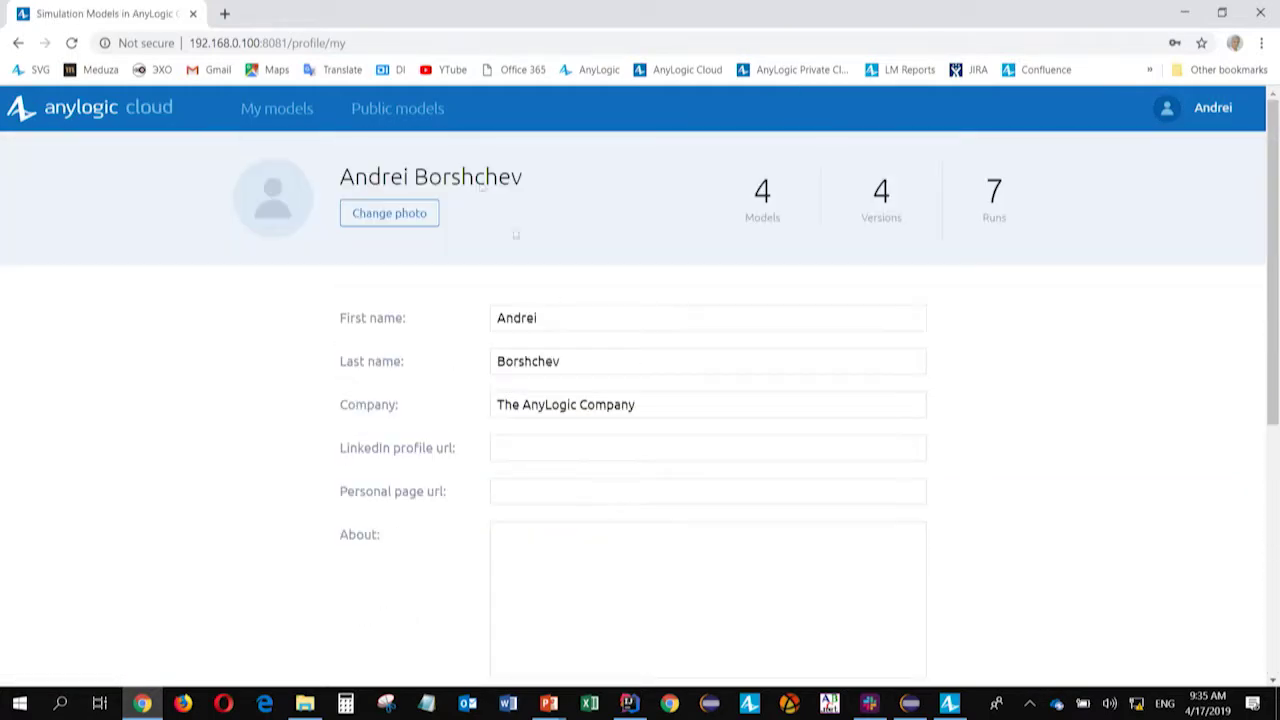
scroll(431, 349, down, 5)
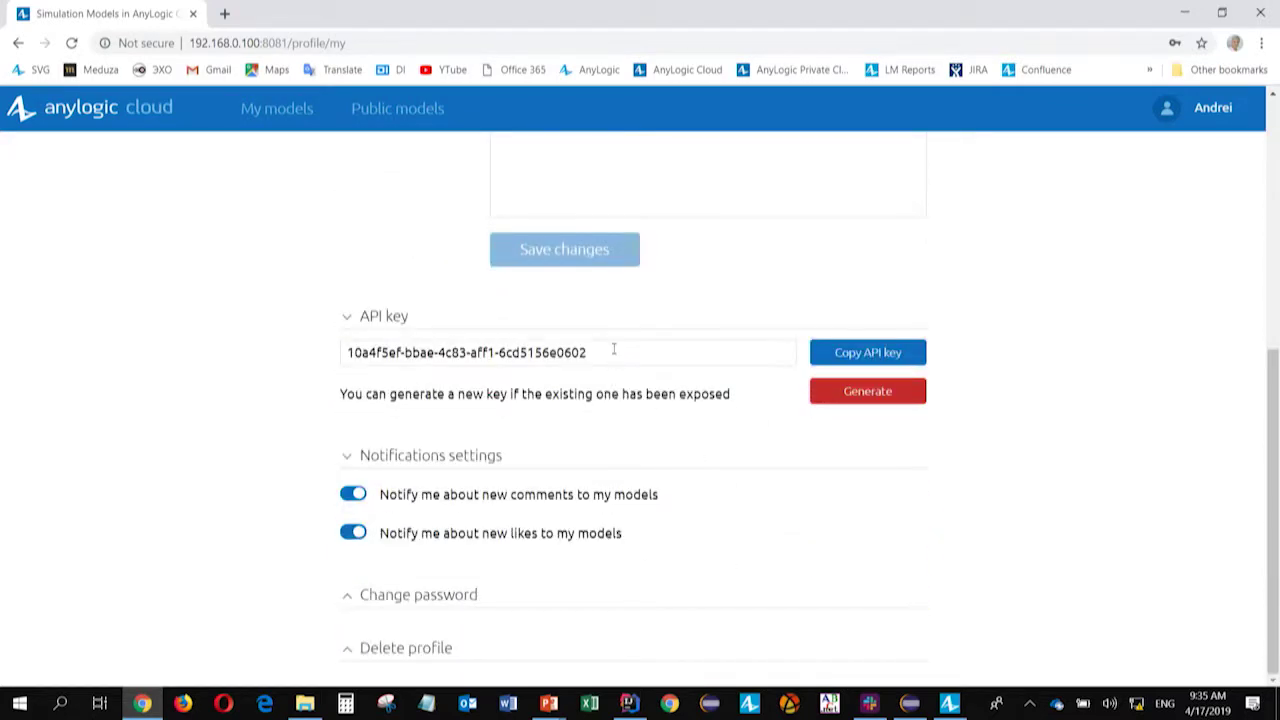
drag(614, 349, 260, 357)
click(671, 349)
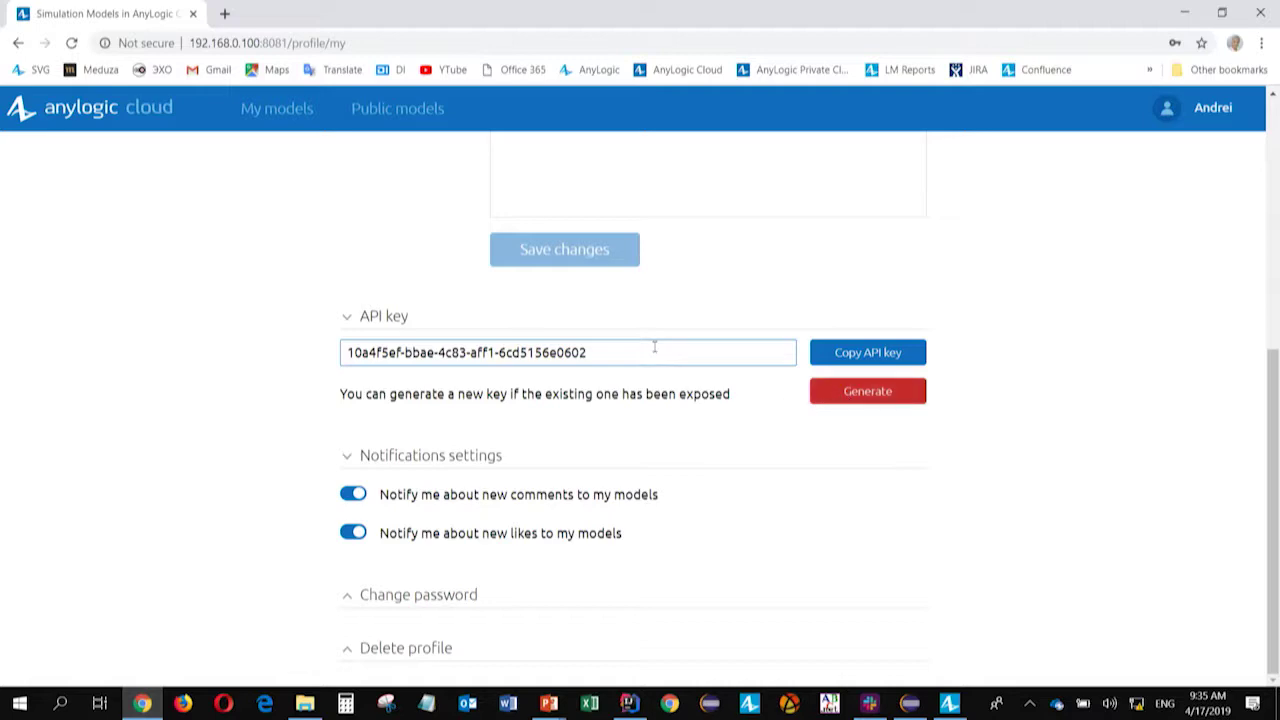
key(alt+Tab)
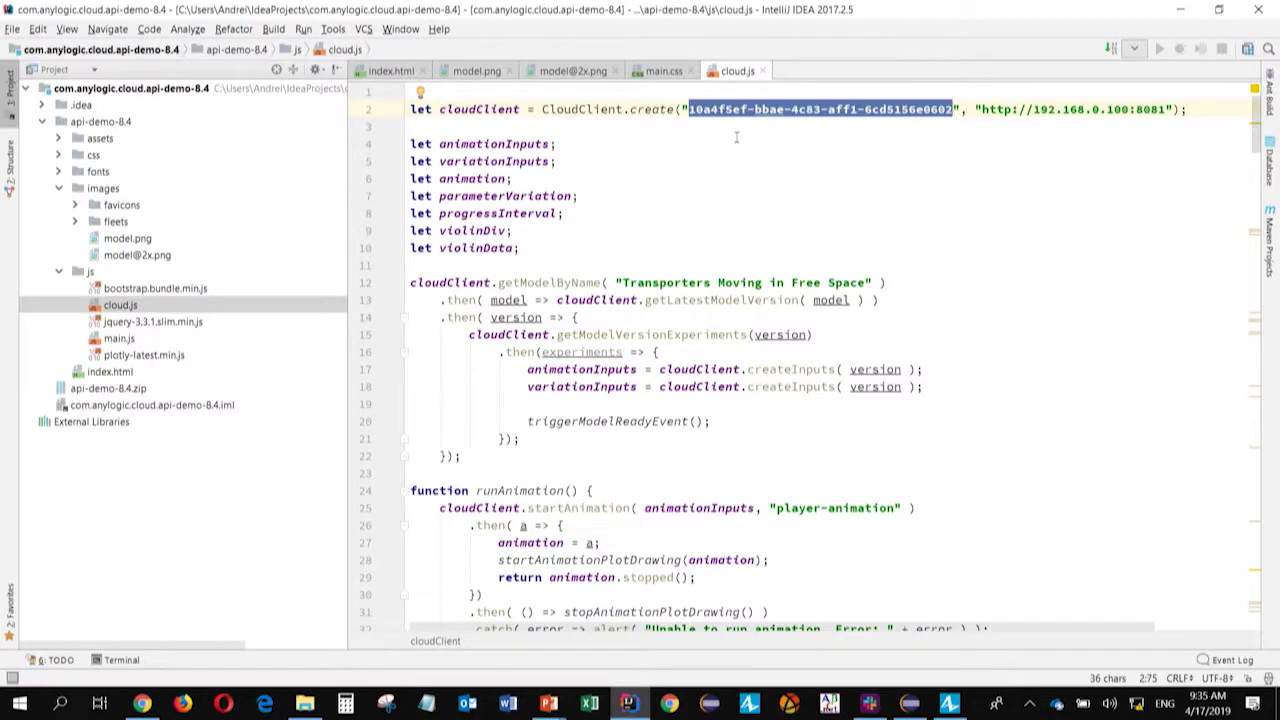
- Compare the API key on cloud.js line 2 with the profile's key, then open index.html
click(736, 137)
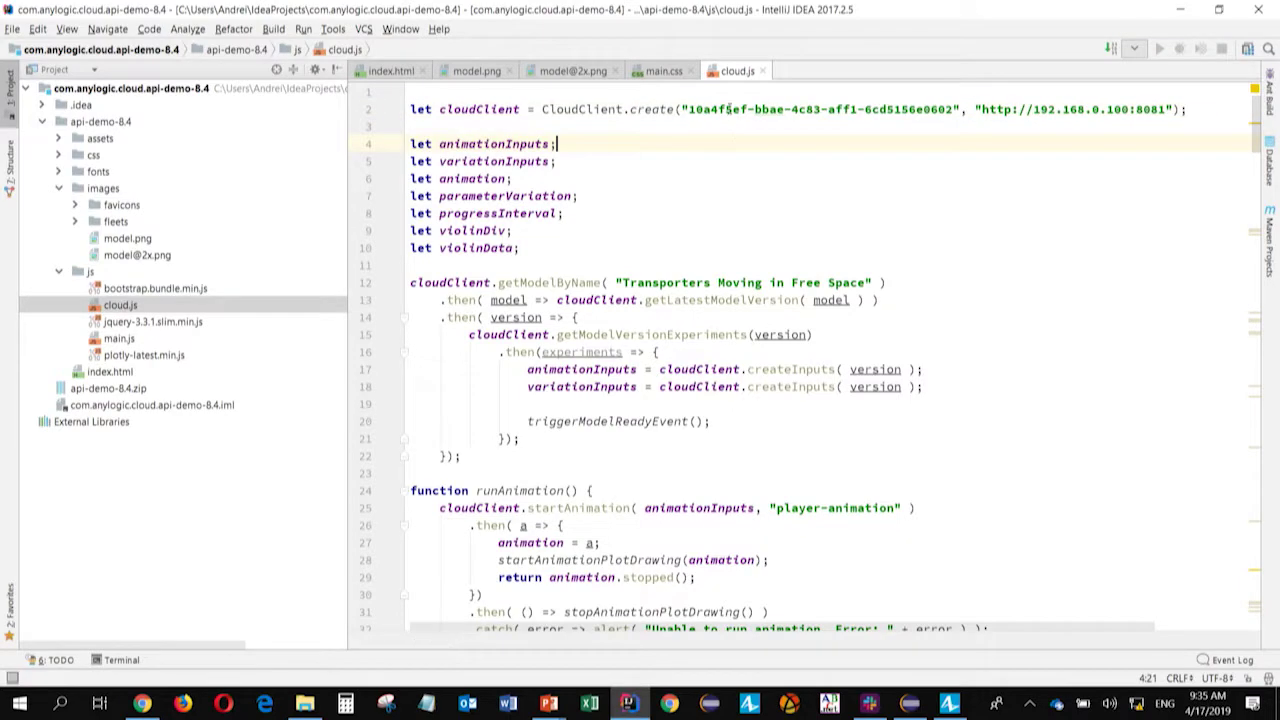
key(alt+Tab)
key(alt+Tab)
click(718, 109)
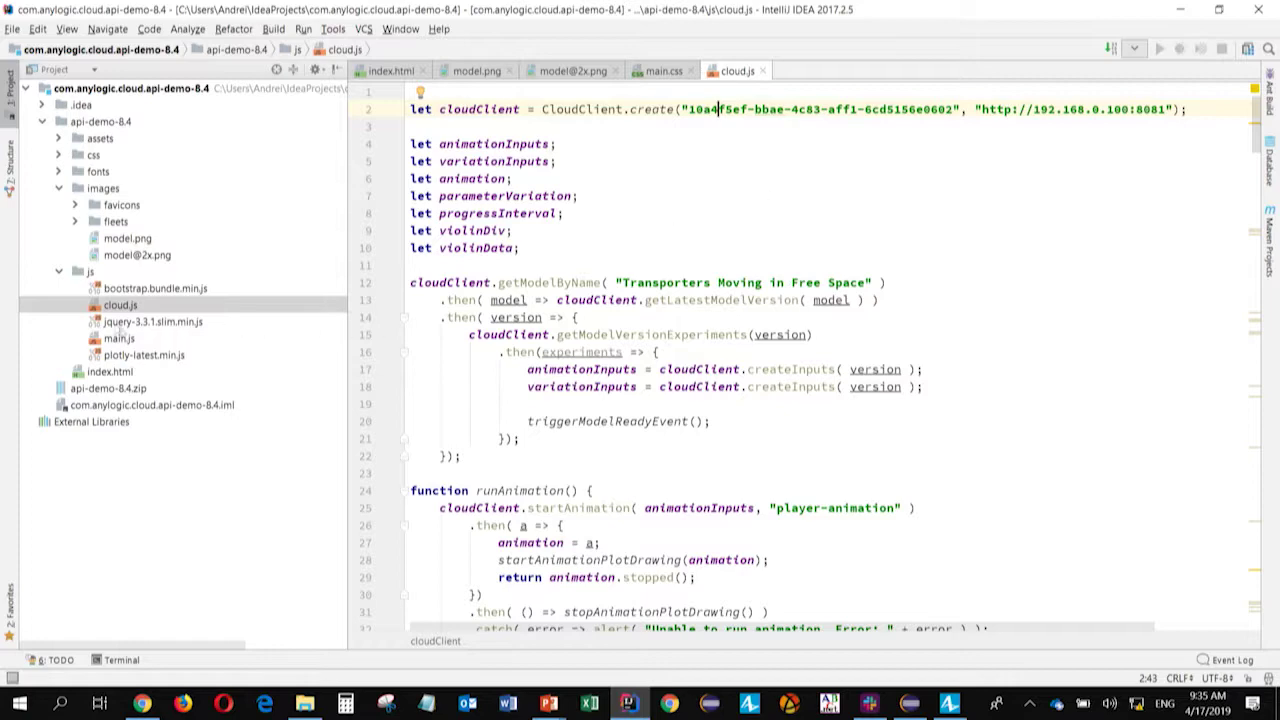
double_click(110, 371)
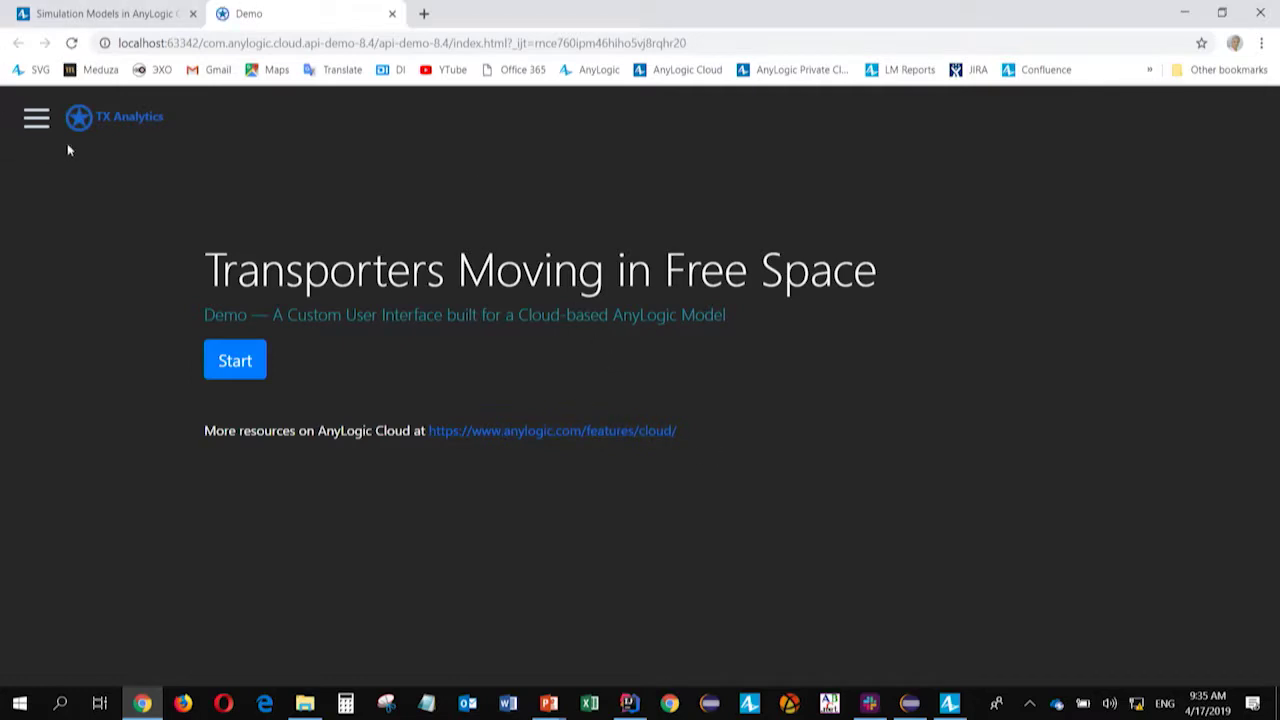
click(36, 120)
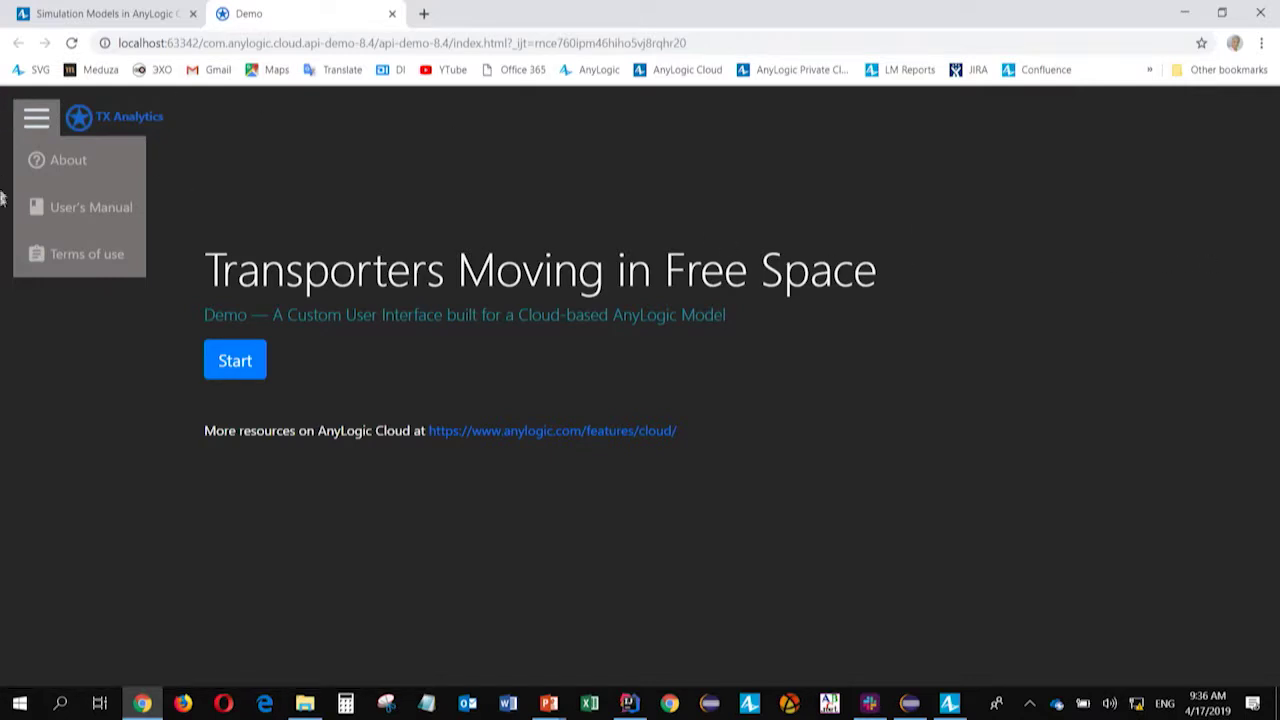
click(112, 170)
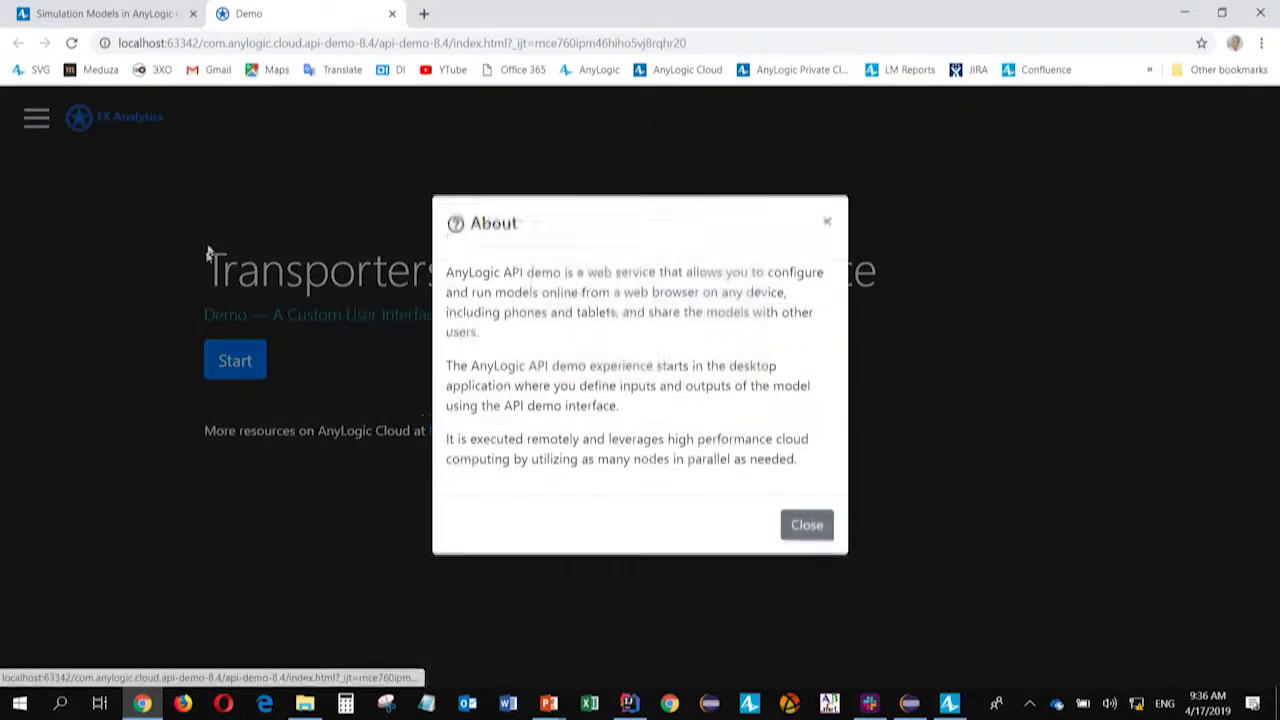
click(808, 540)
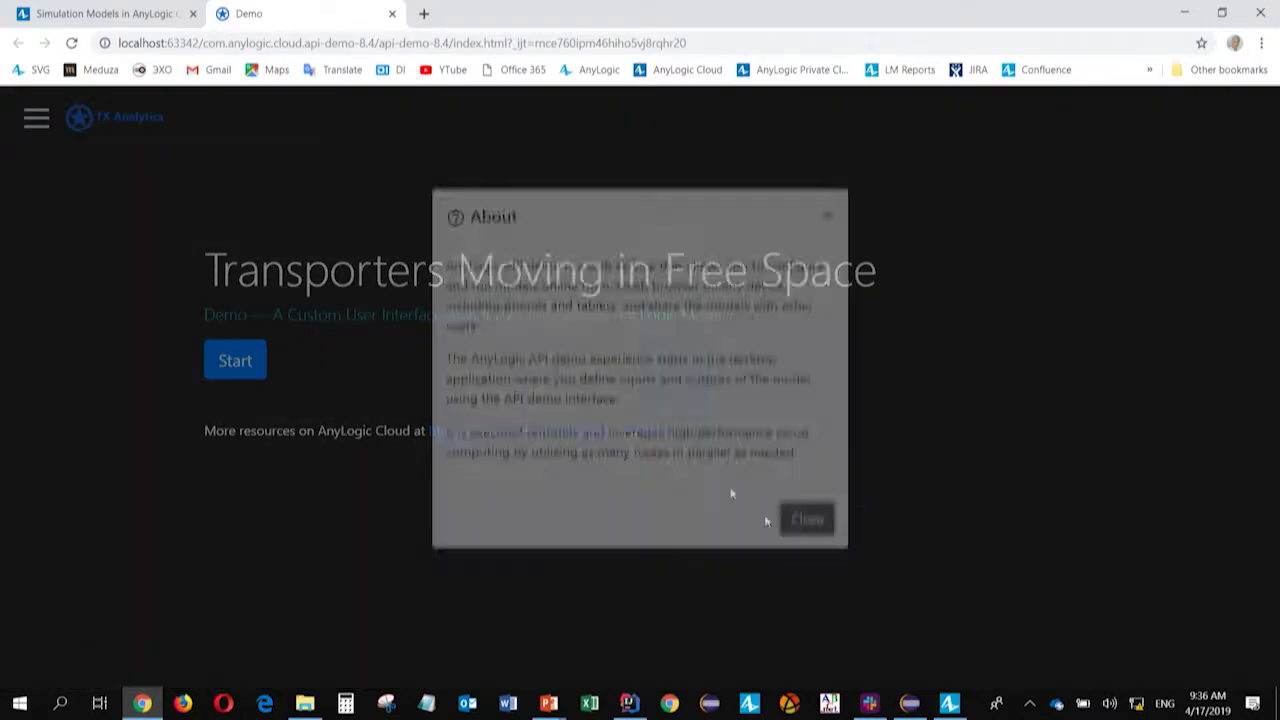
click(30, 124)
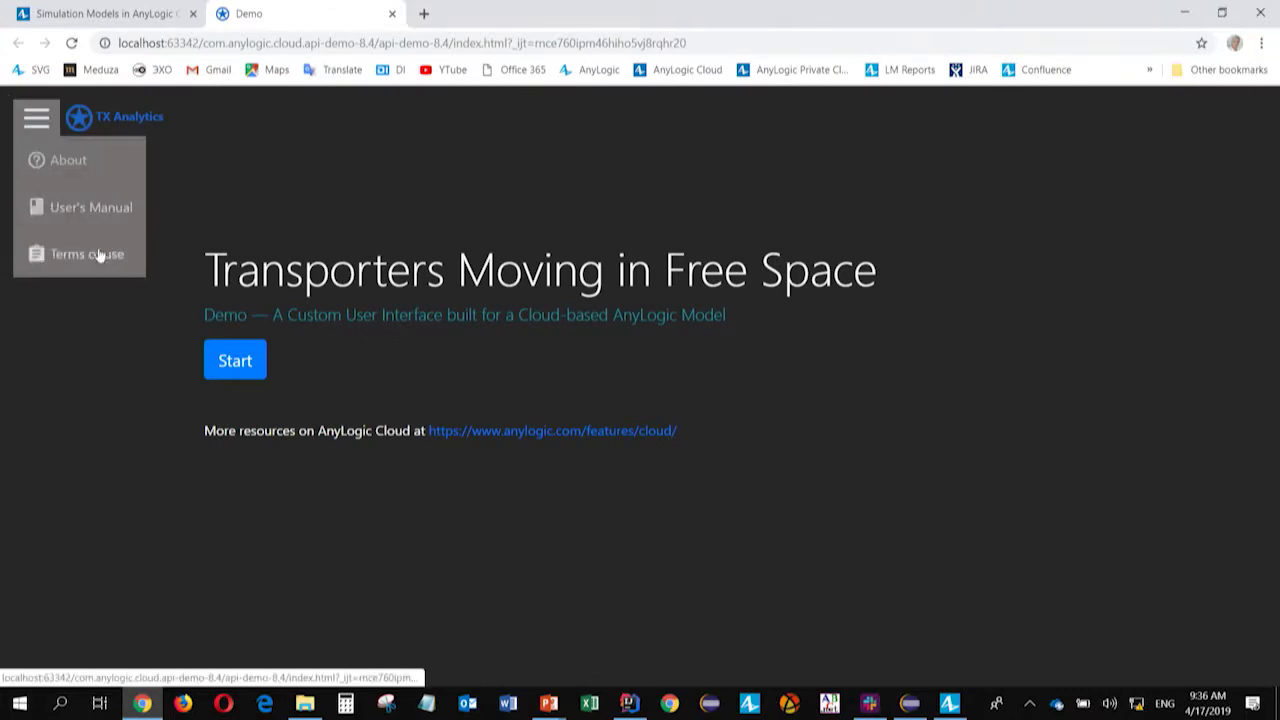
click(100, 254)
click(800, 640)
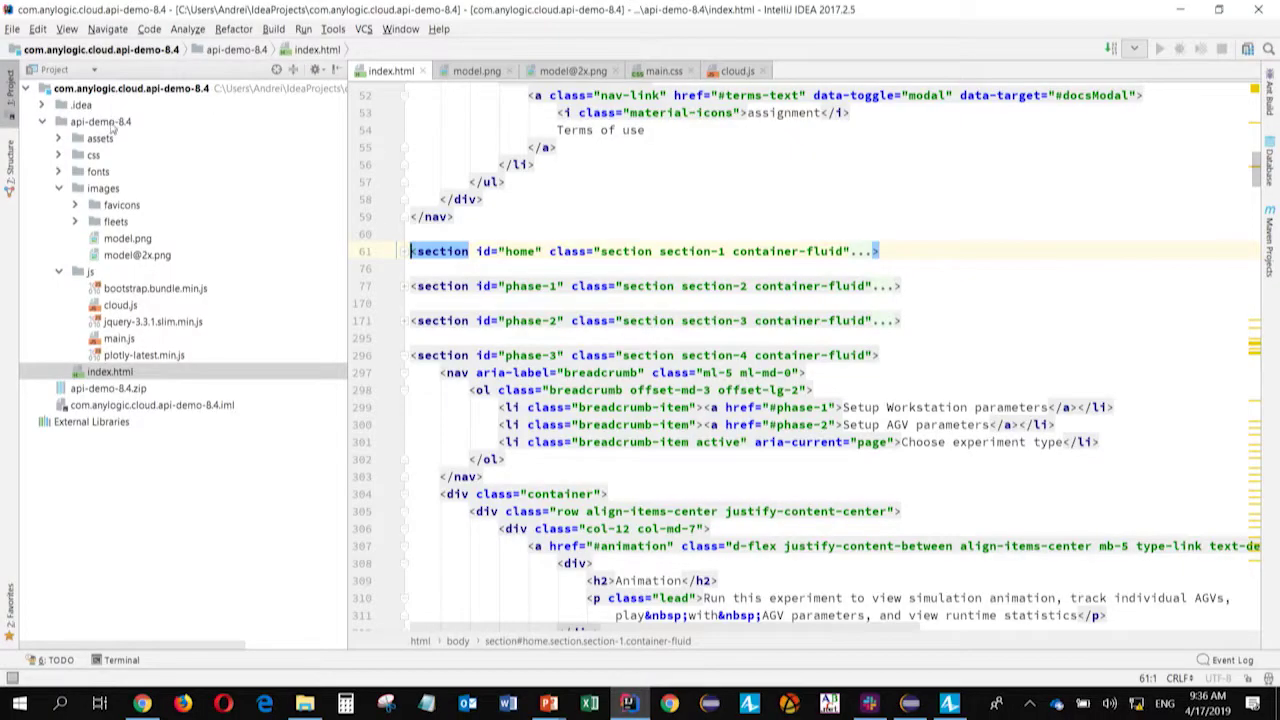
- Show the api-demo-8.4 folder in Explorer and permanently delete the old api-demo-8.4.zip
click(110, 121)
right_click(109, 122)
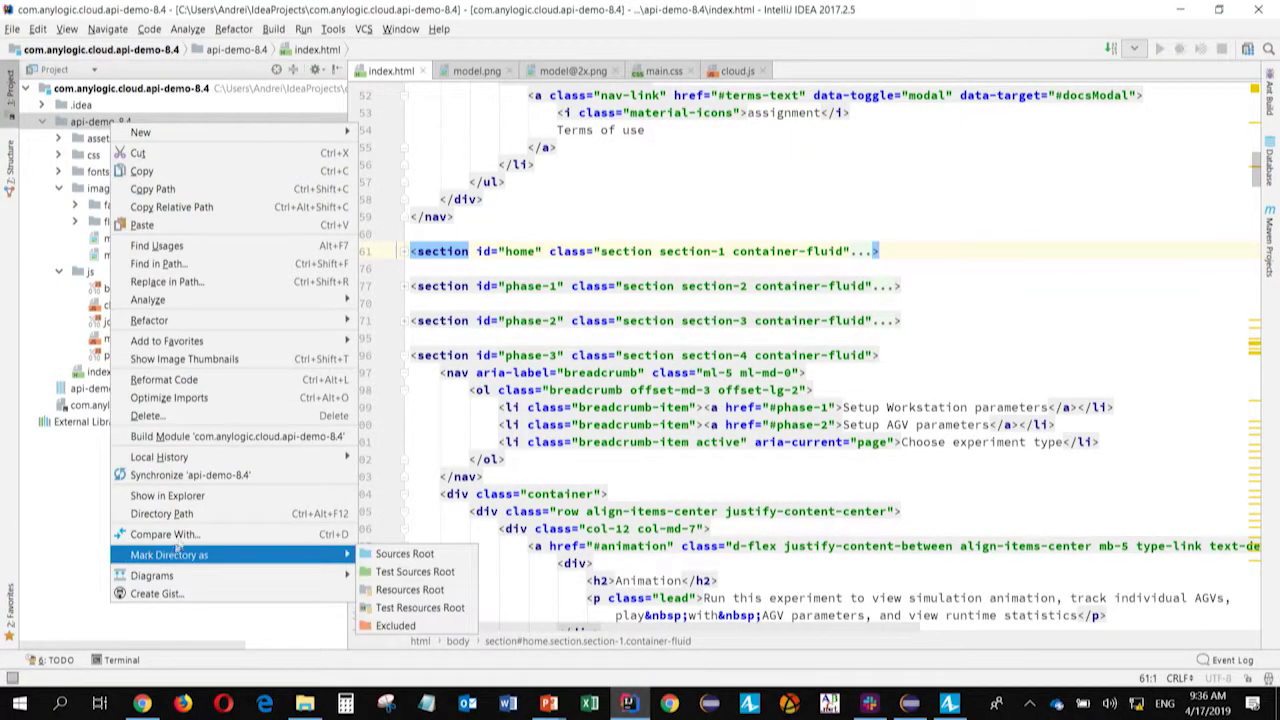
click(251, 500)
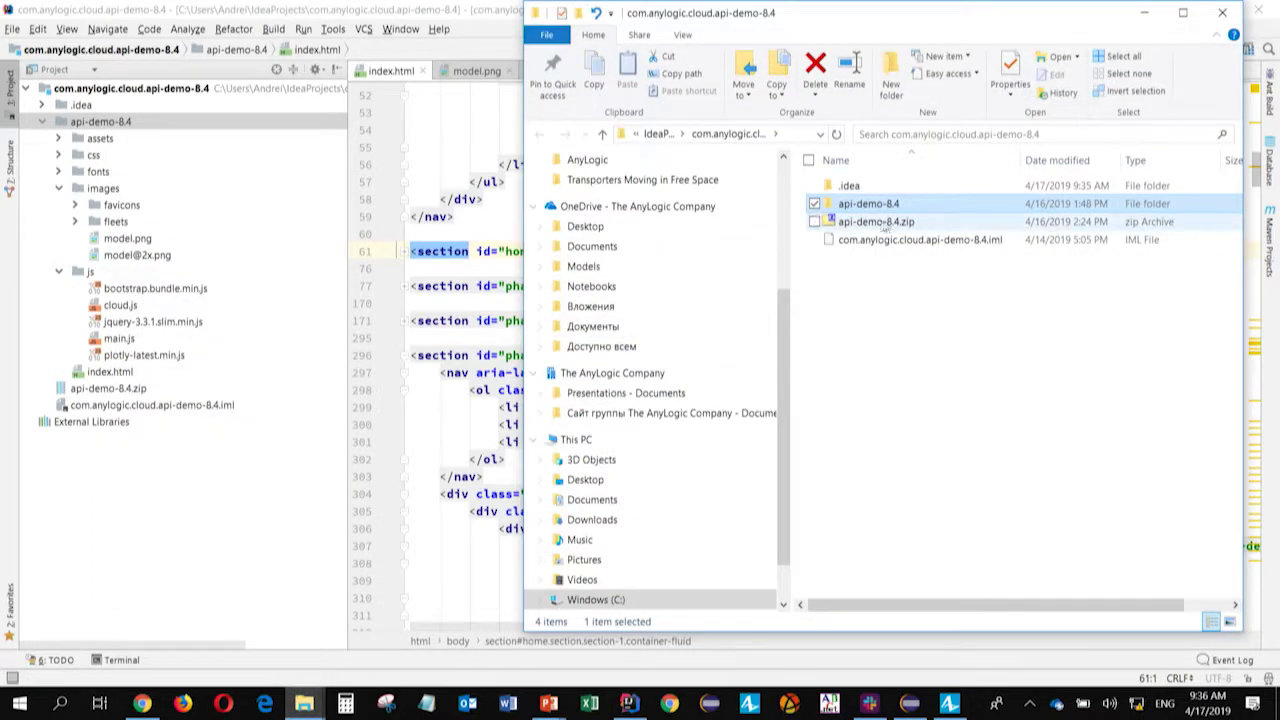
click(880, 222)
key(shift+Delete)
key(Return)
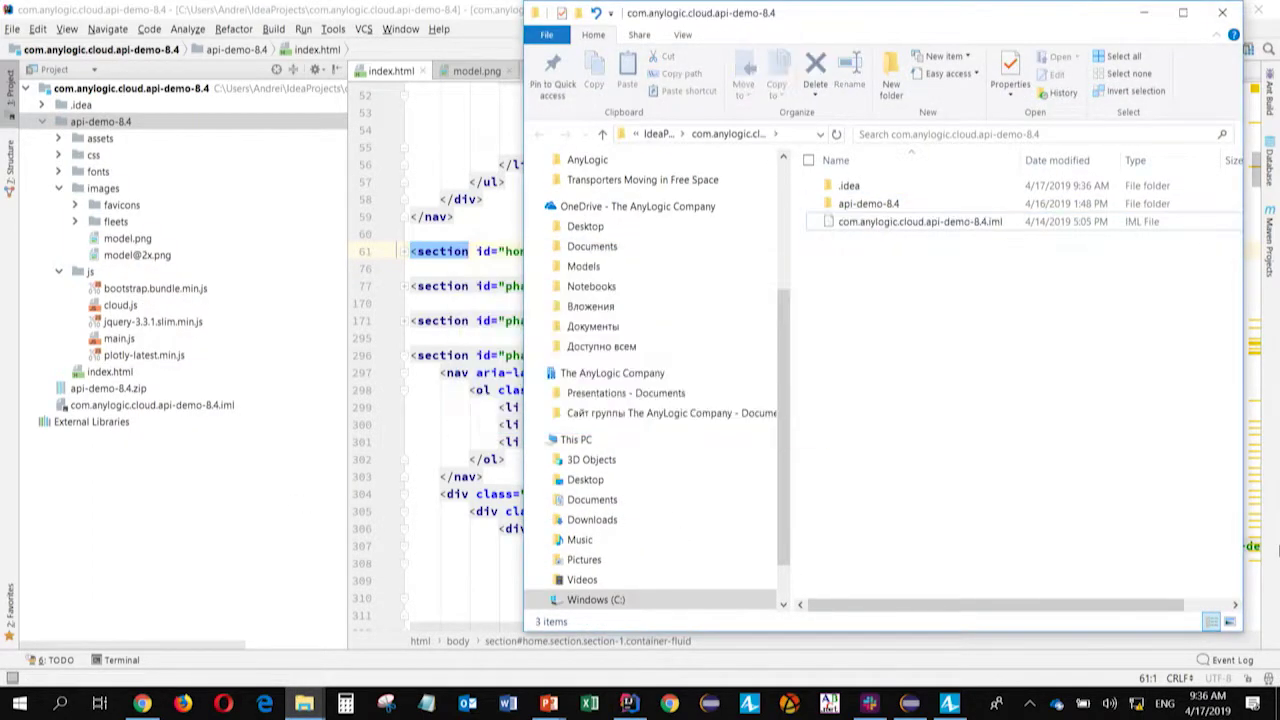
- Check the folder's contents and compress it with 7-Zip into a new api-demo-8.4.zip
double_click(876, 204)
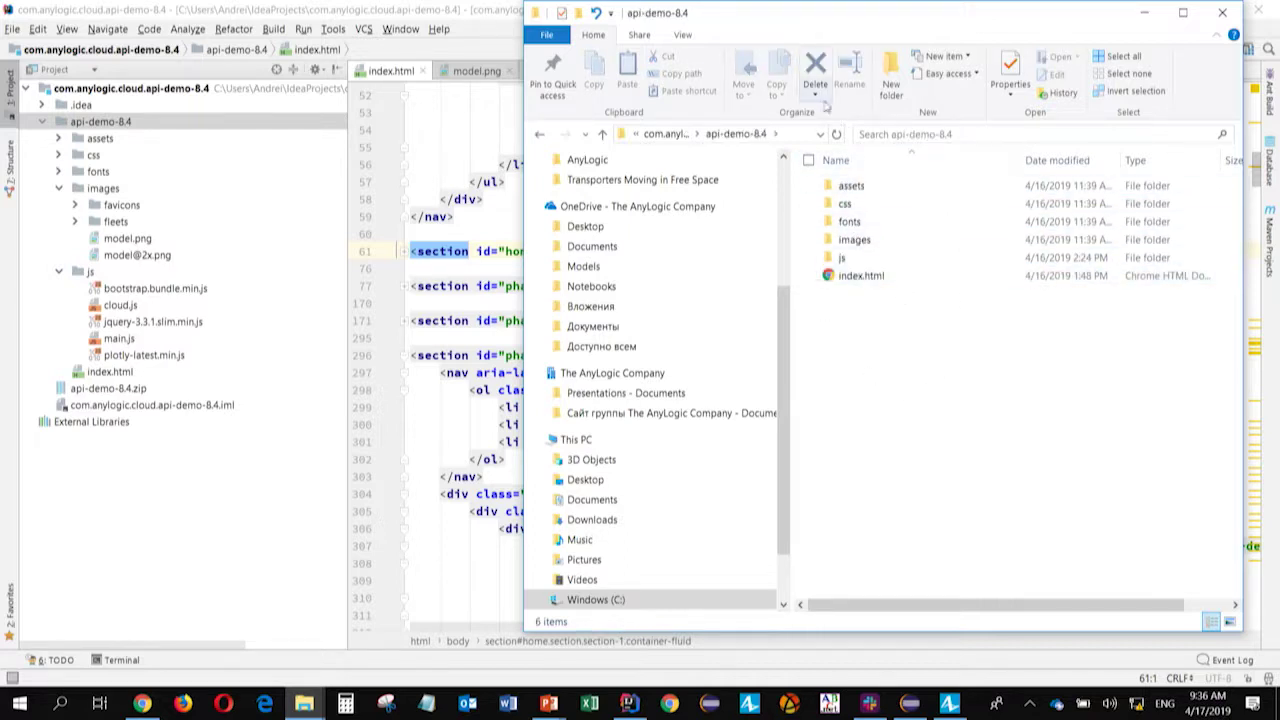
click(678, 135)
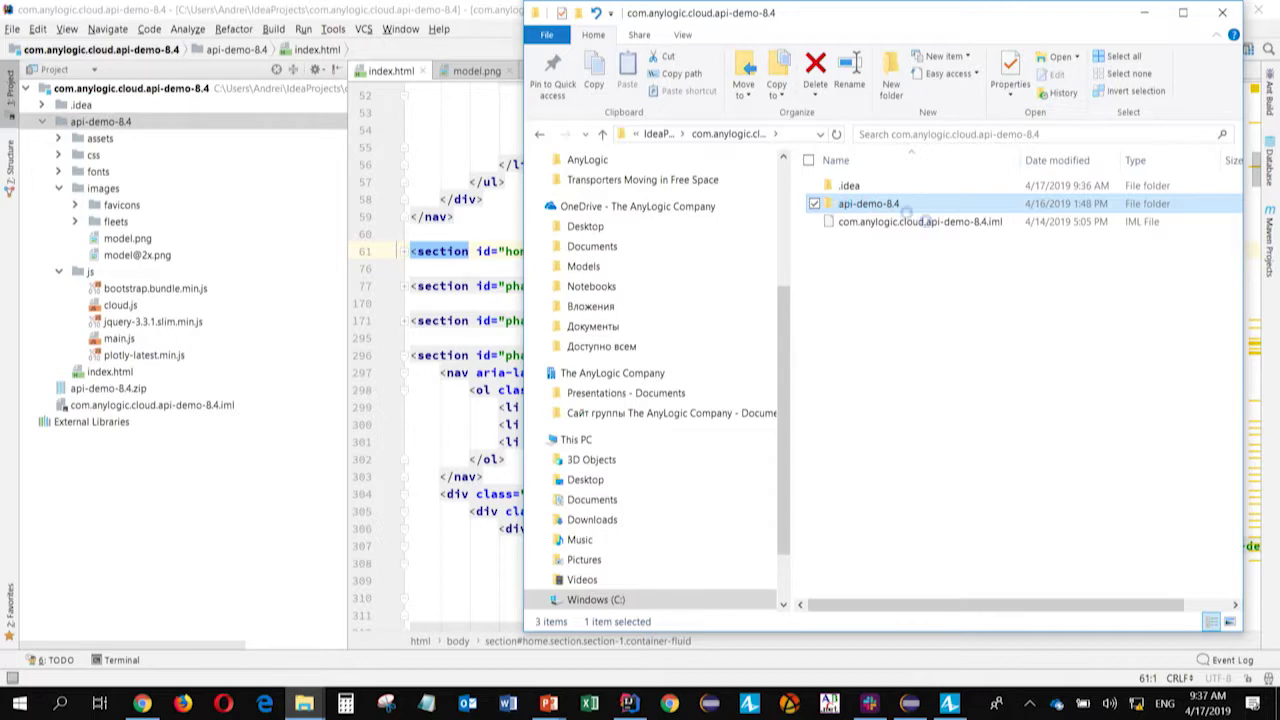
right_click(866, 203)
mouse_move(780, 270)
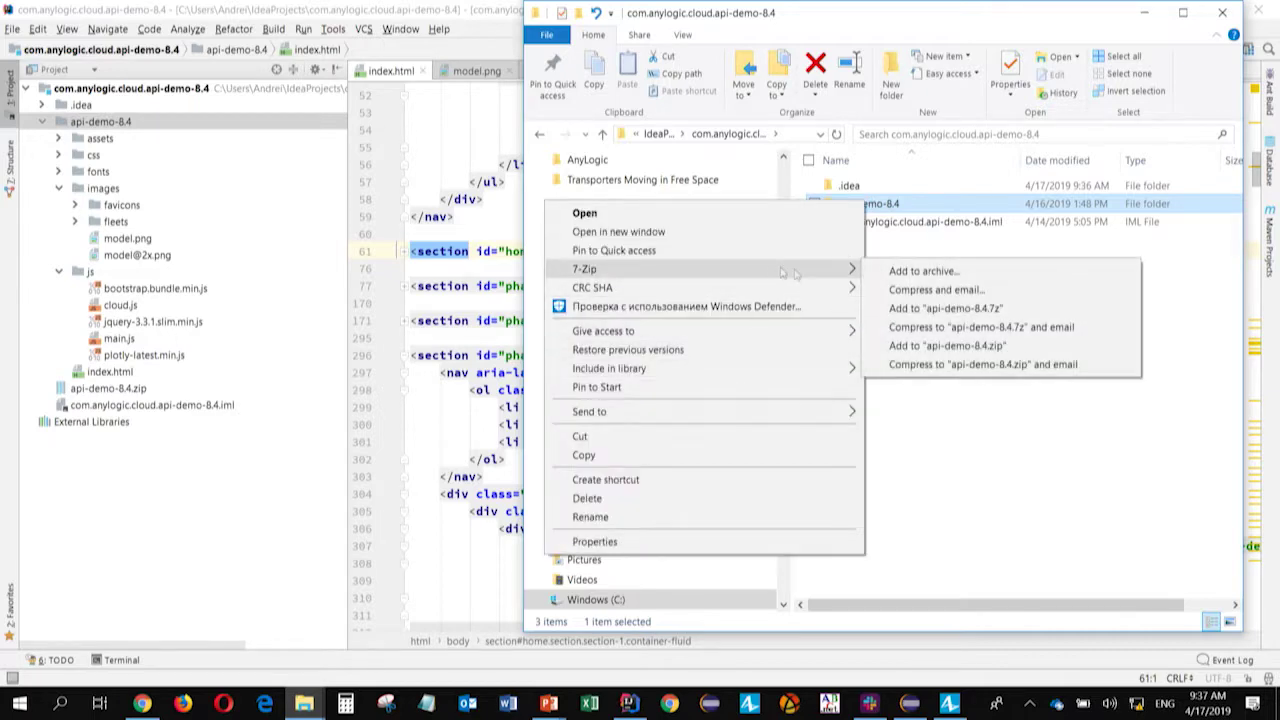
click(947, 345)
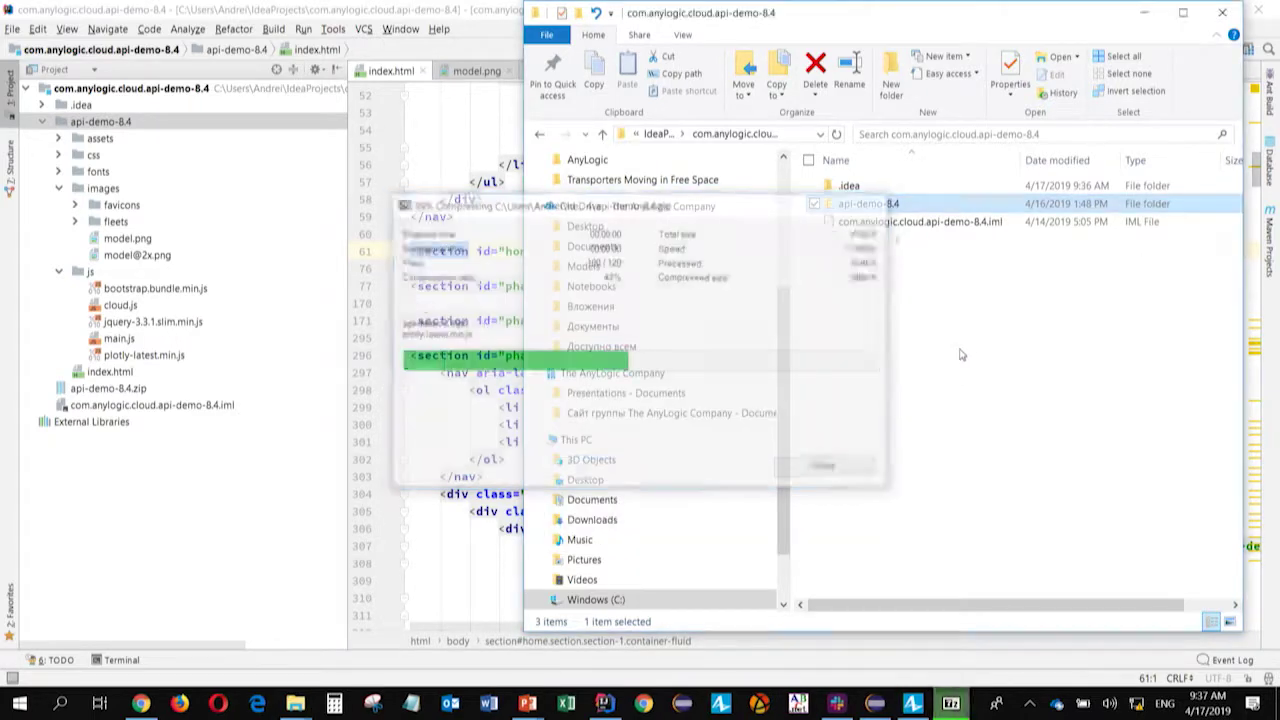
click(876, 222)
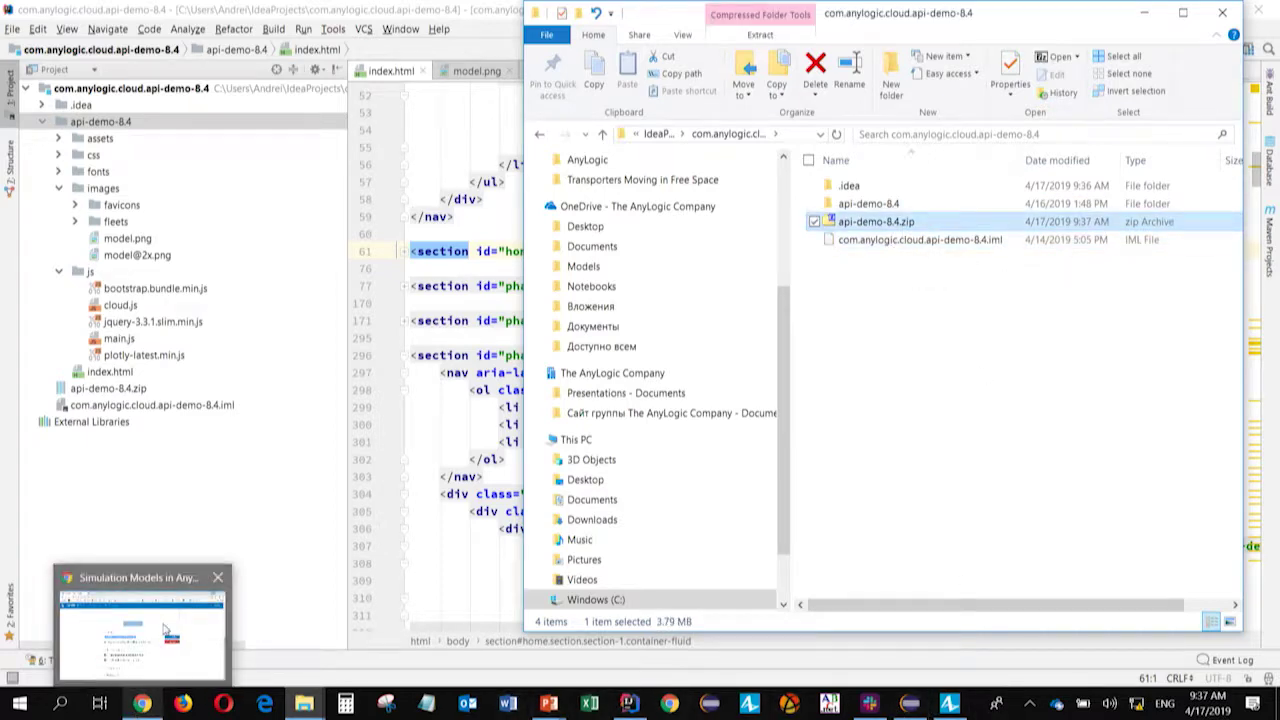
click(143, 704)
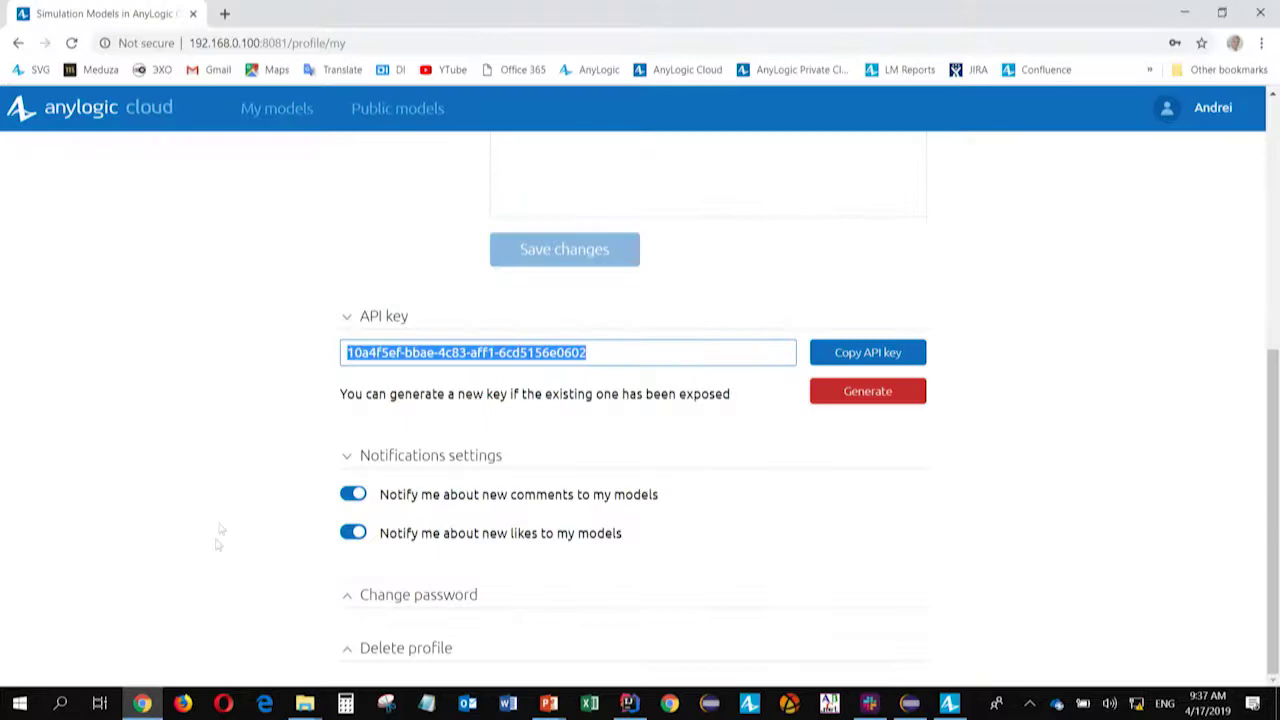
- Open the Transporters Moving in Free Space model's Custom UI settings from My models
click(292, 108)
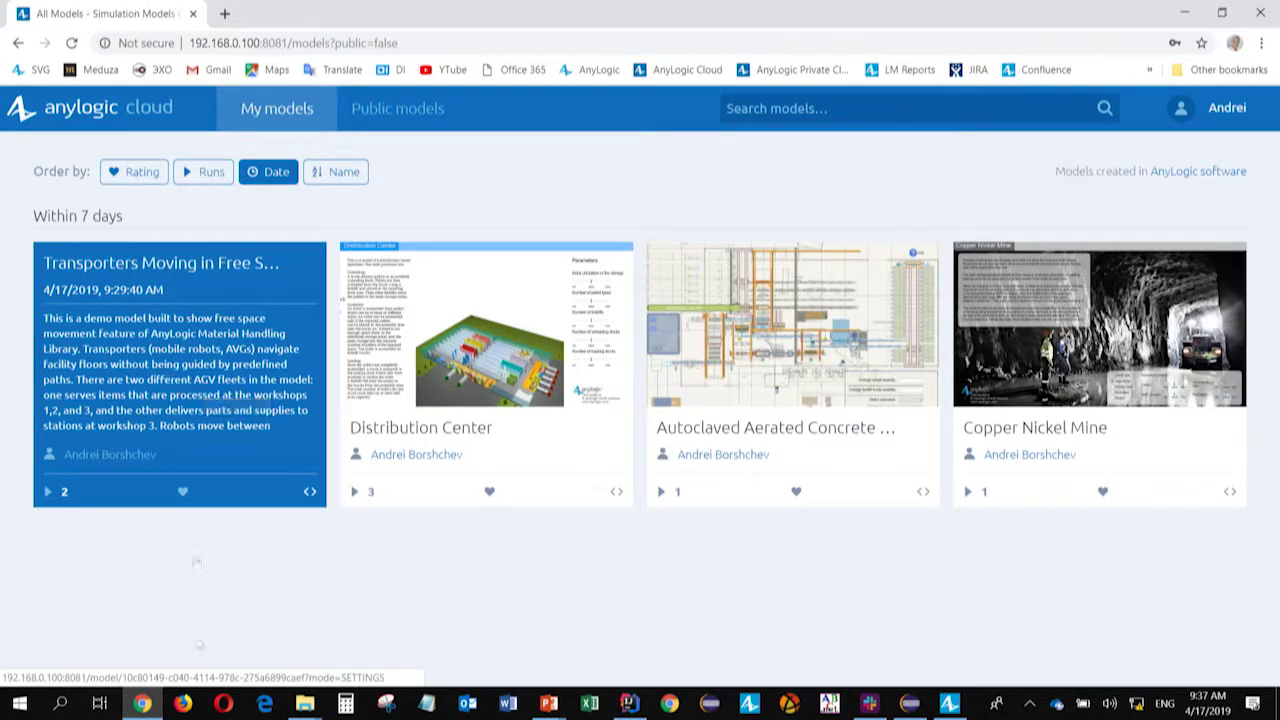
click(226, 402)
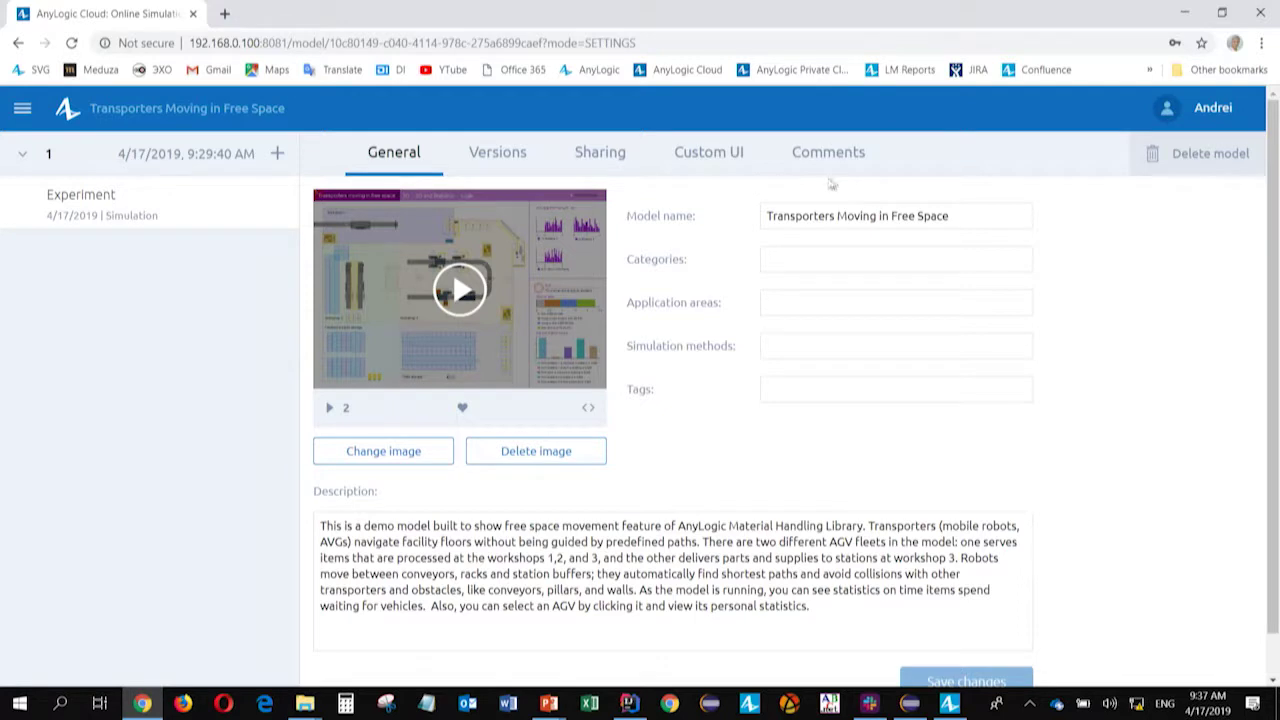
click(721, 162)
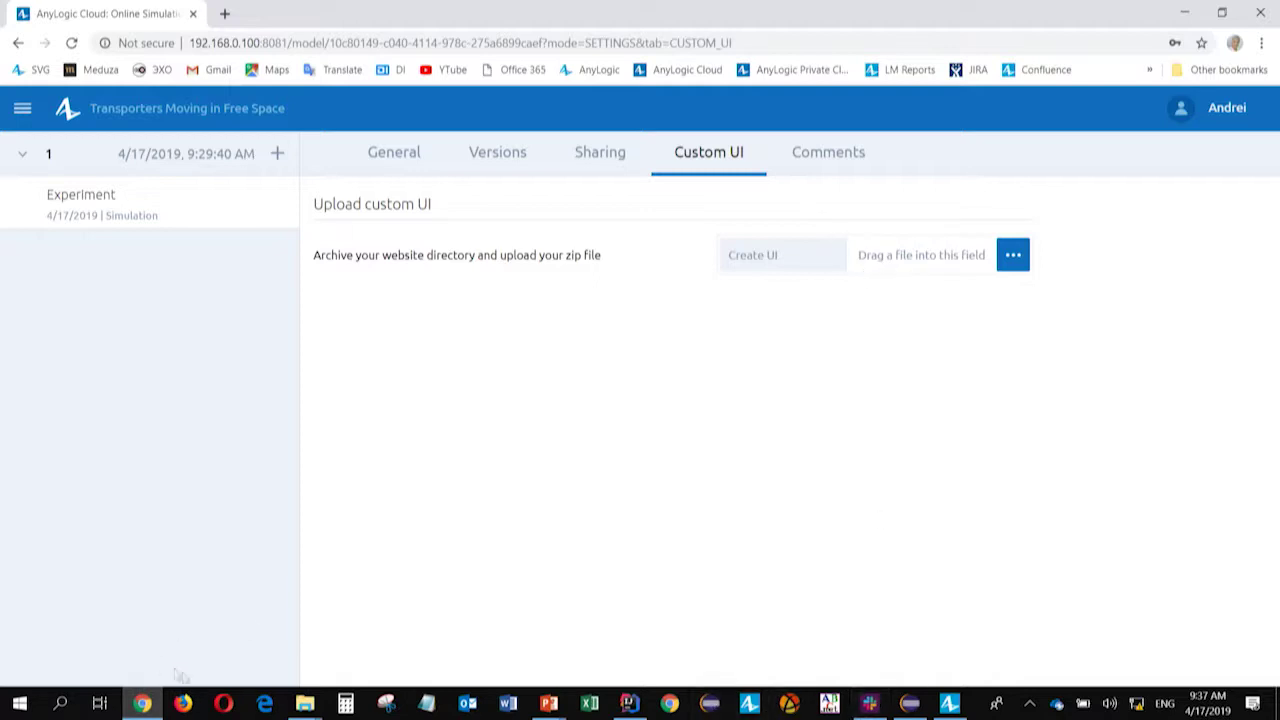
- Drag api-demo-8.4.zip onto the upload field and open the generated custom UI link
mouse_move(304, 703)
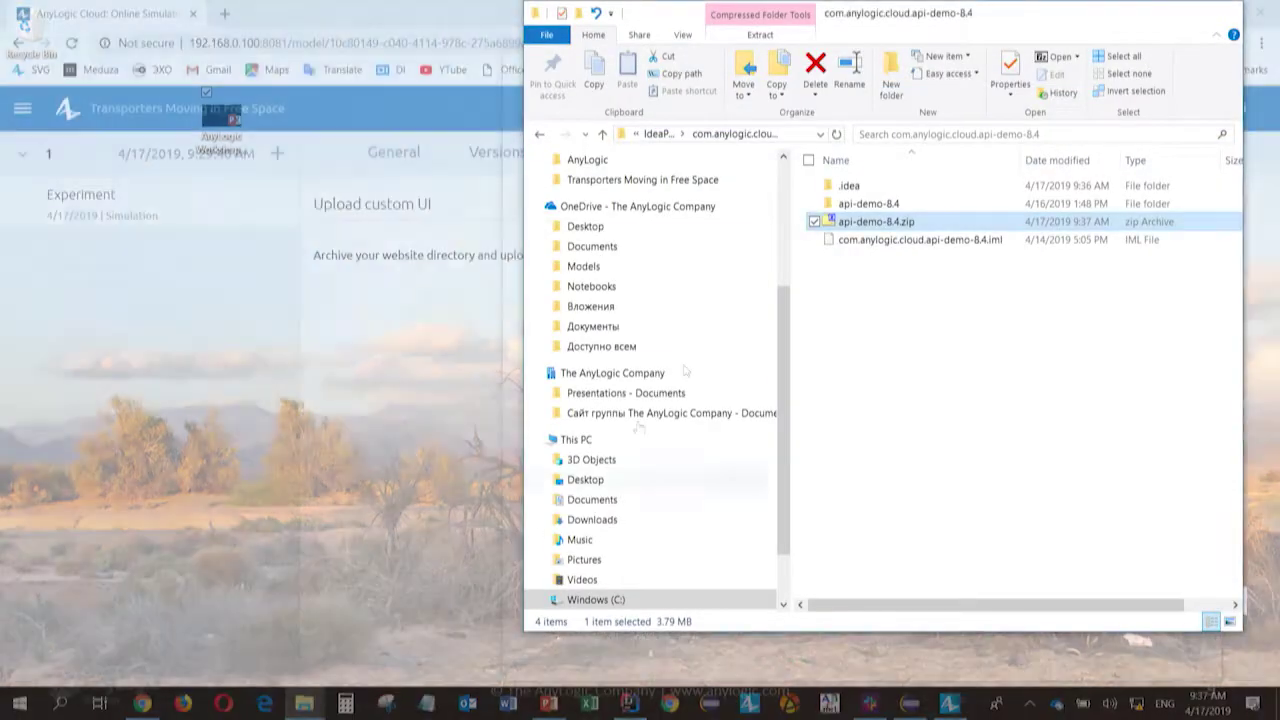
click(386, 649)
drag(341, 226, 368, 301)
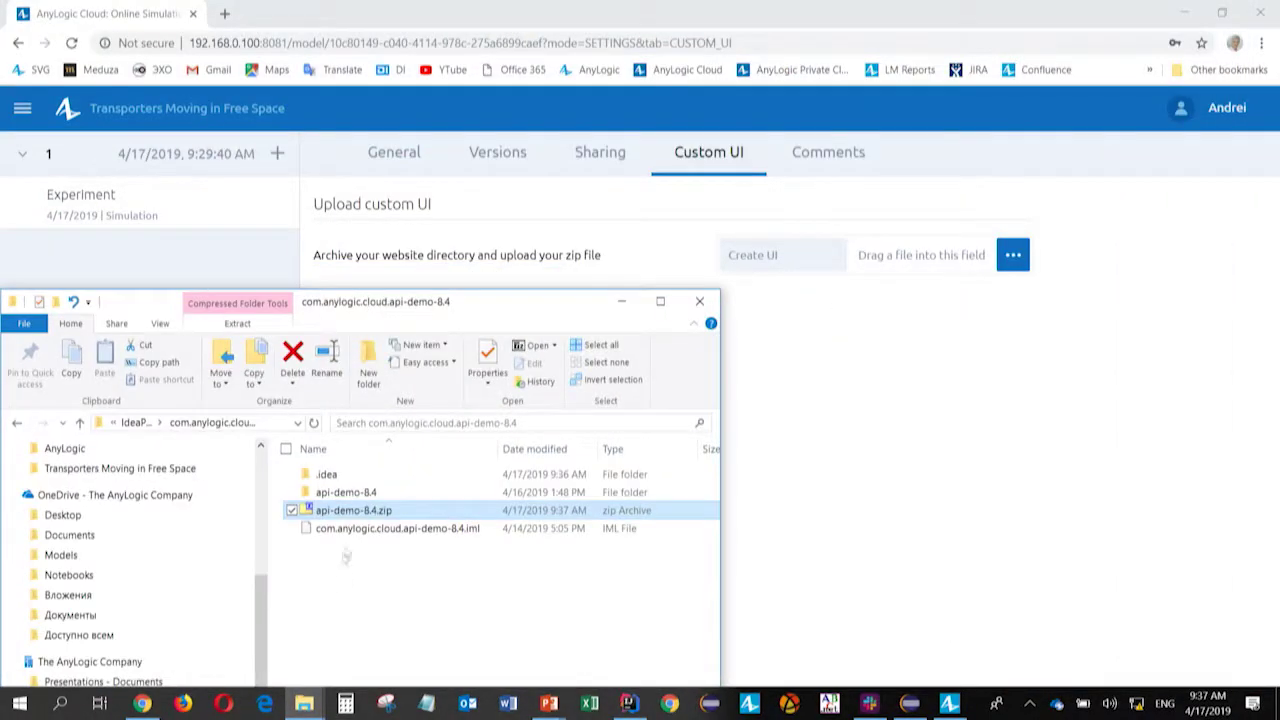
drag(352, 510, 870, 252)
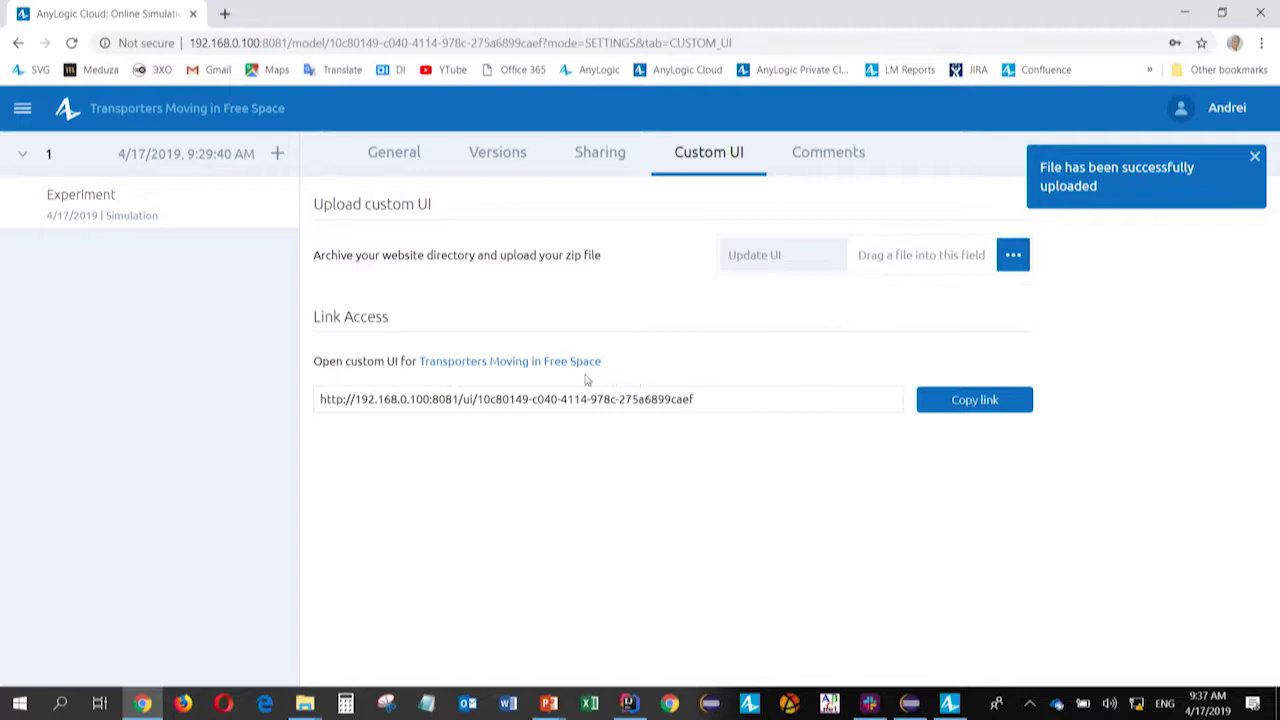
drag(726, 400, 297, 397)
click(565, 490)
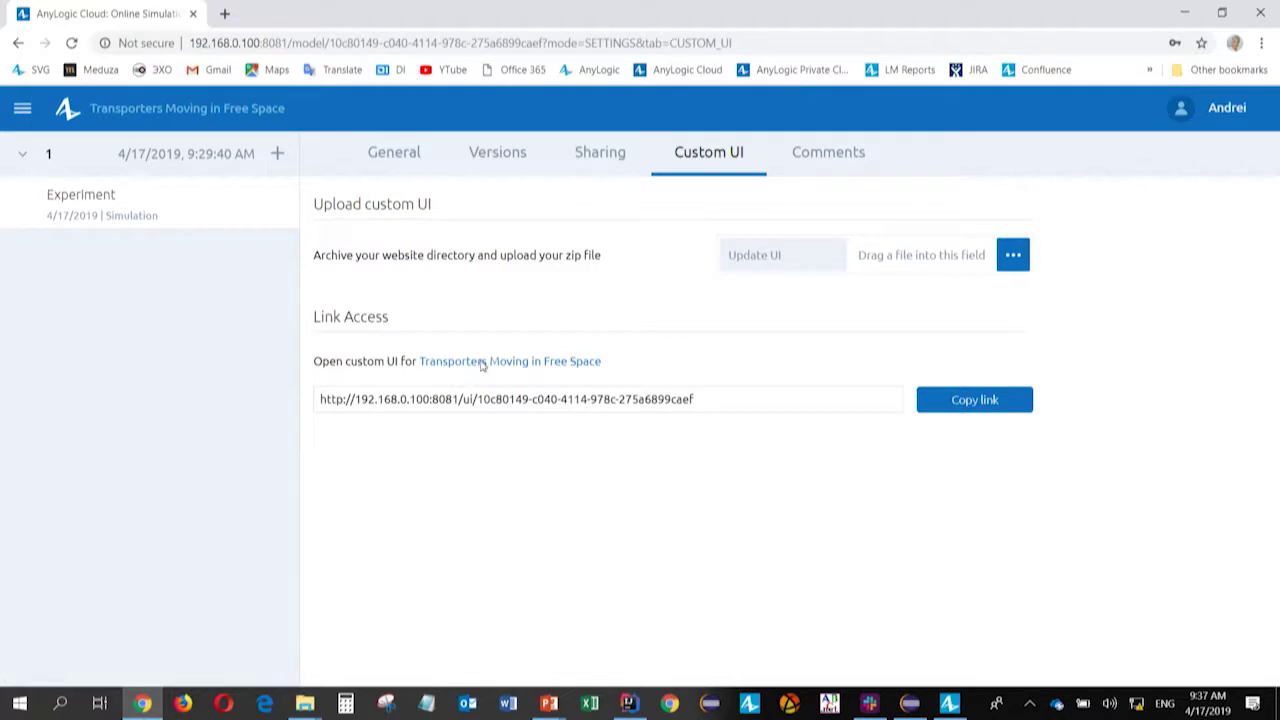
click(481, 366)
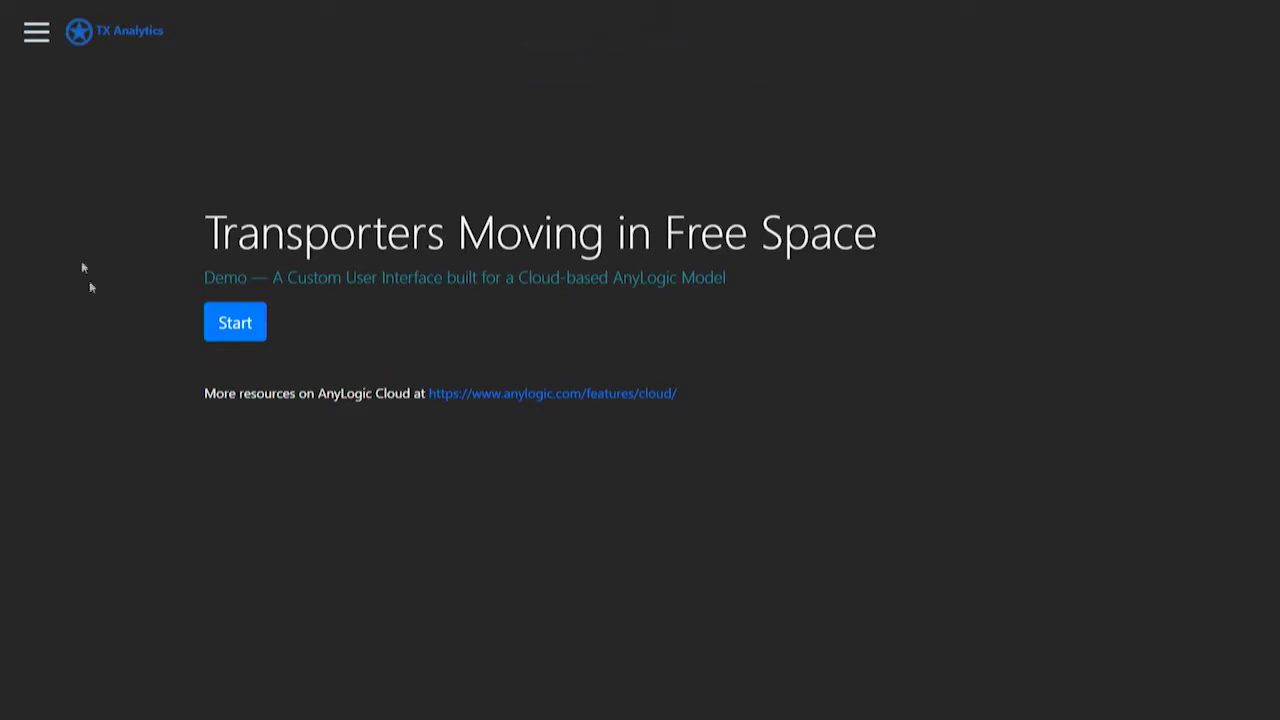
- Start the cloud-hosted custom UI to reach its Setup Workstation parameters step
click(240, 325)
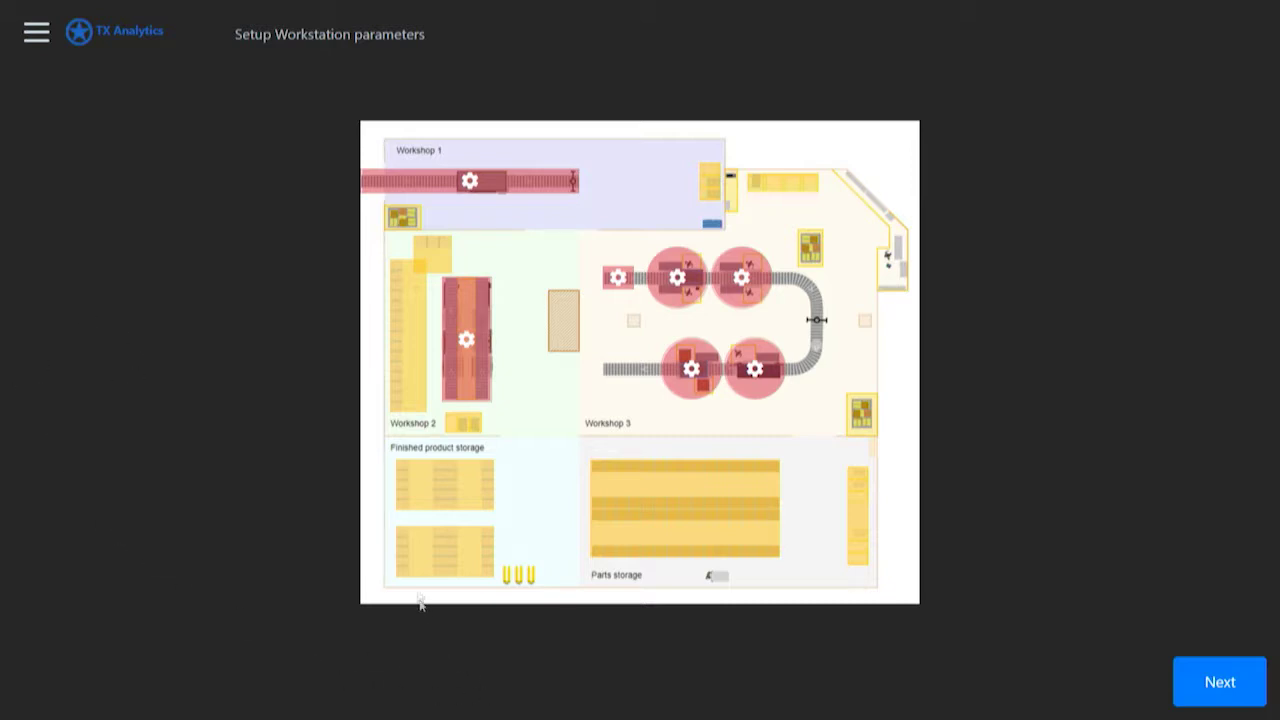
- Inspect the Workshop 1 capacity per cycle and Workshop 3 Station 1 settings, then close both panels
mouse_move(438, 502)
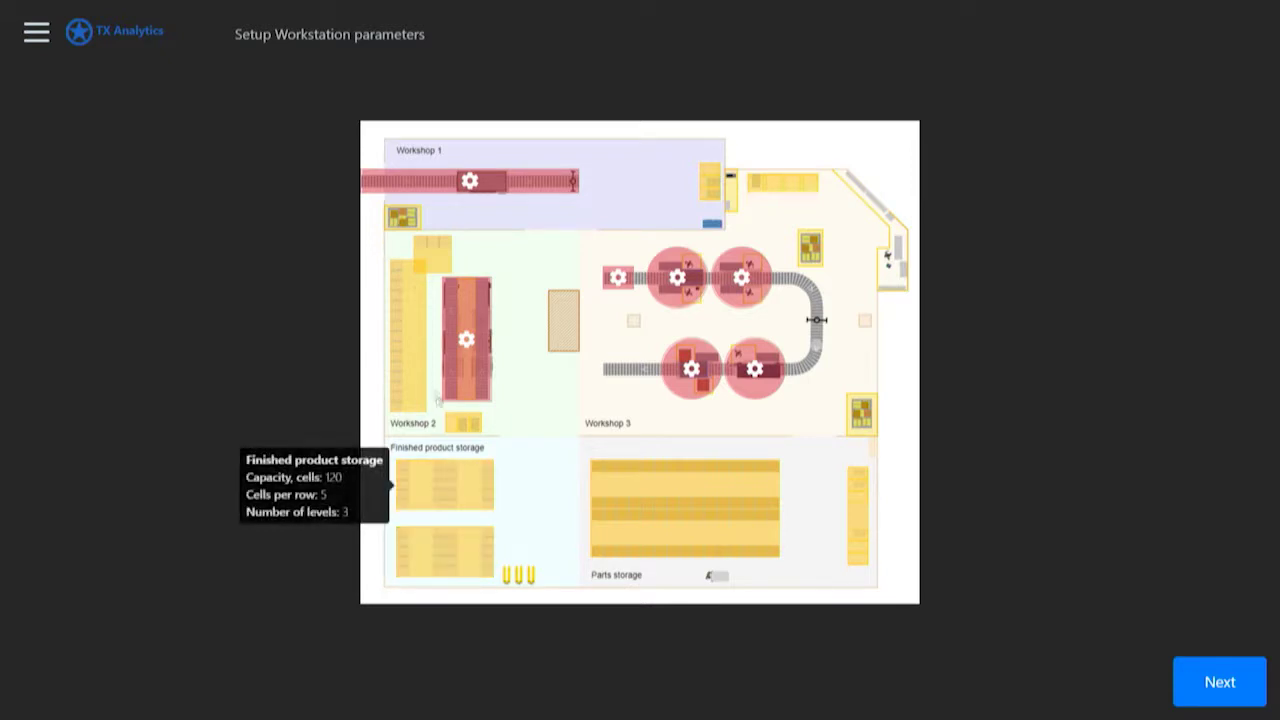
mouse_move(412, 373)
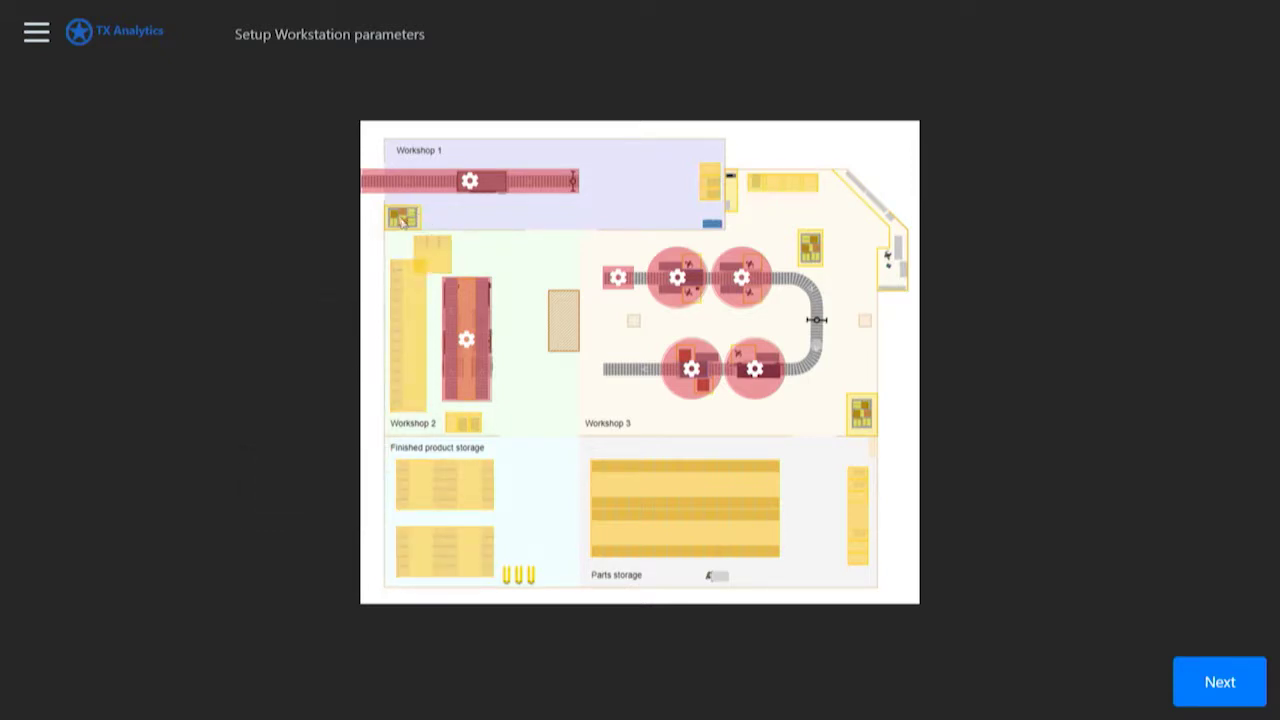
click(471, 180)
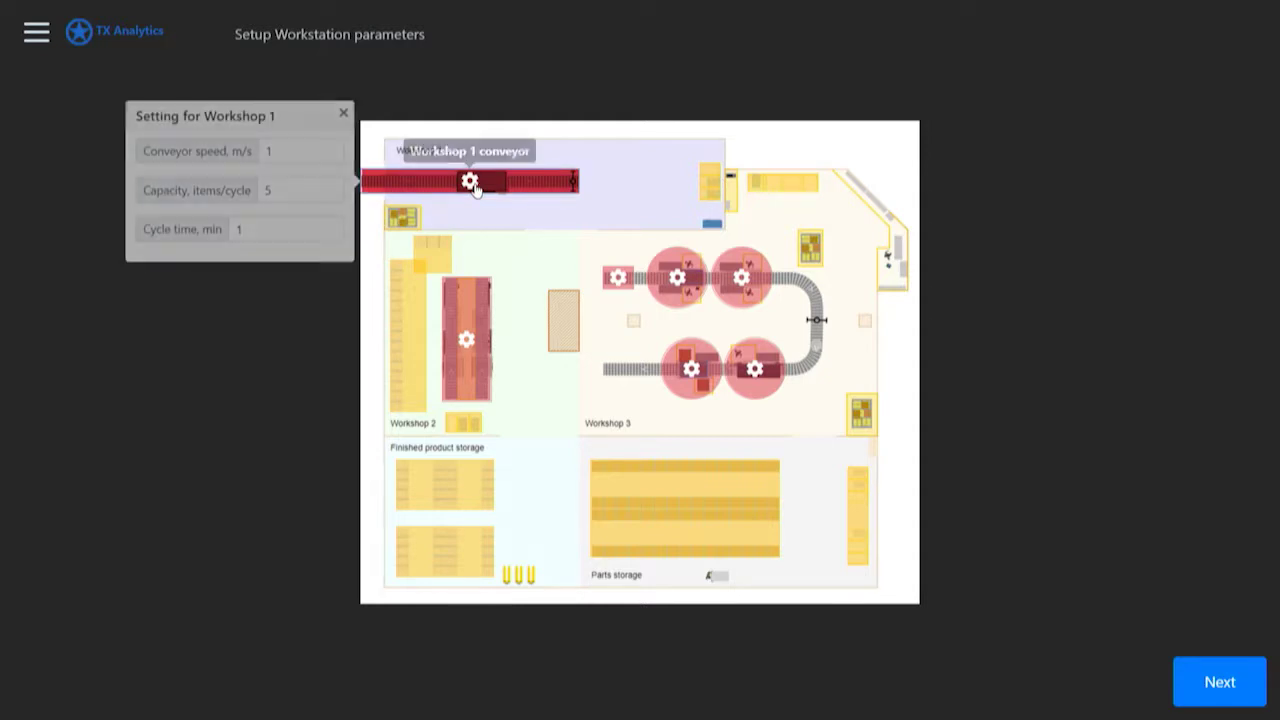
click(331, 187)
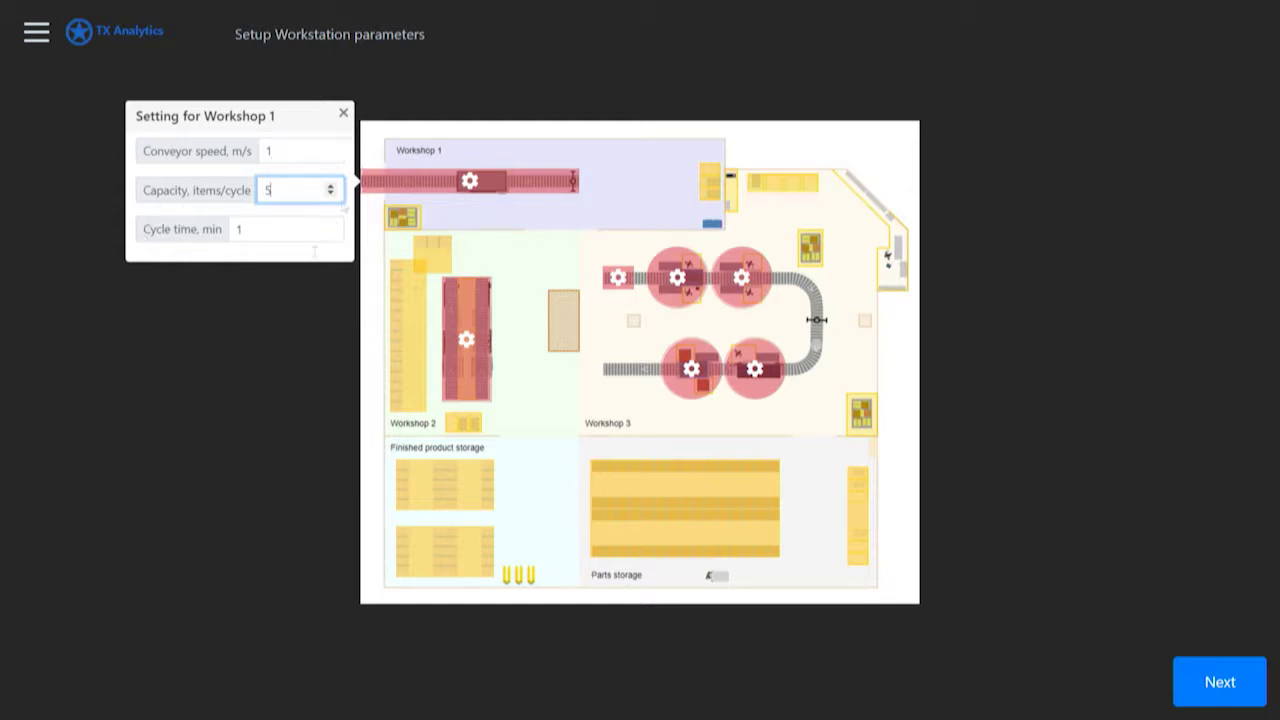
click(677, 278)
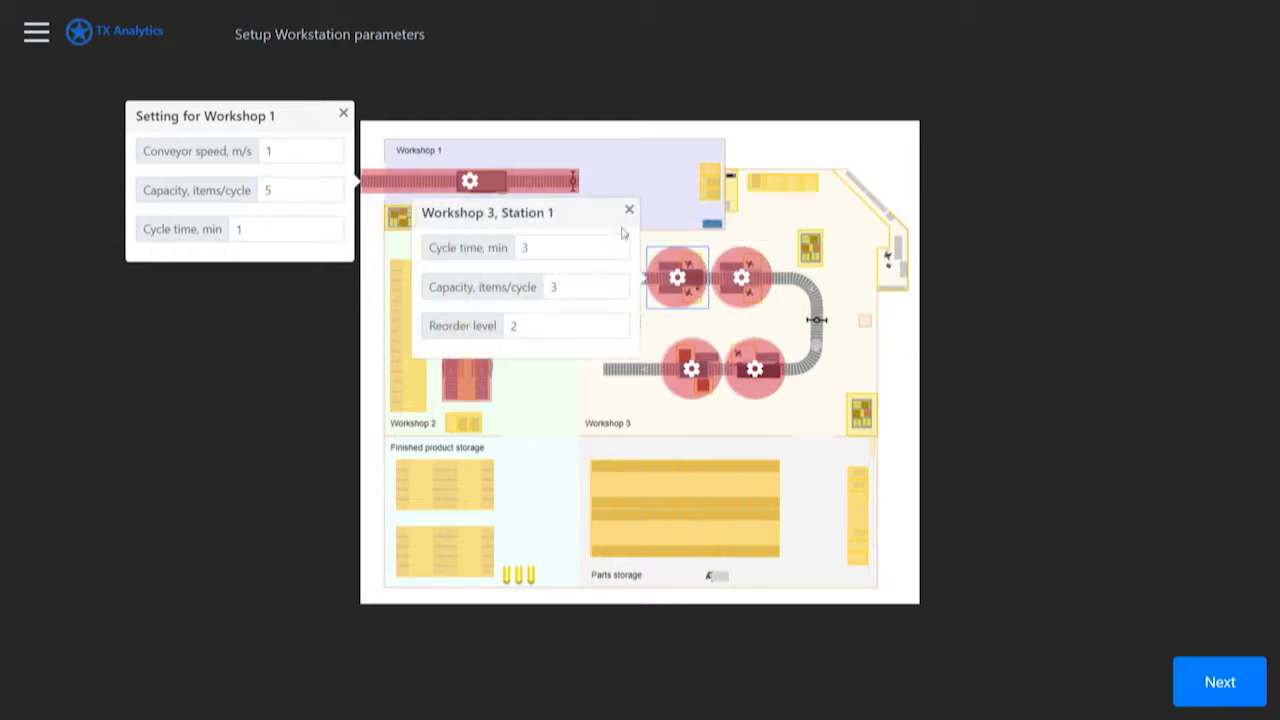
click(629, 210)
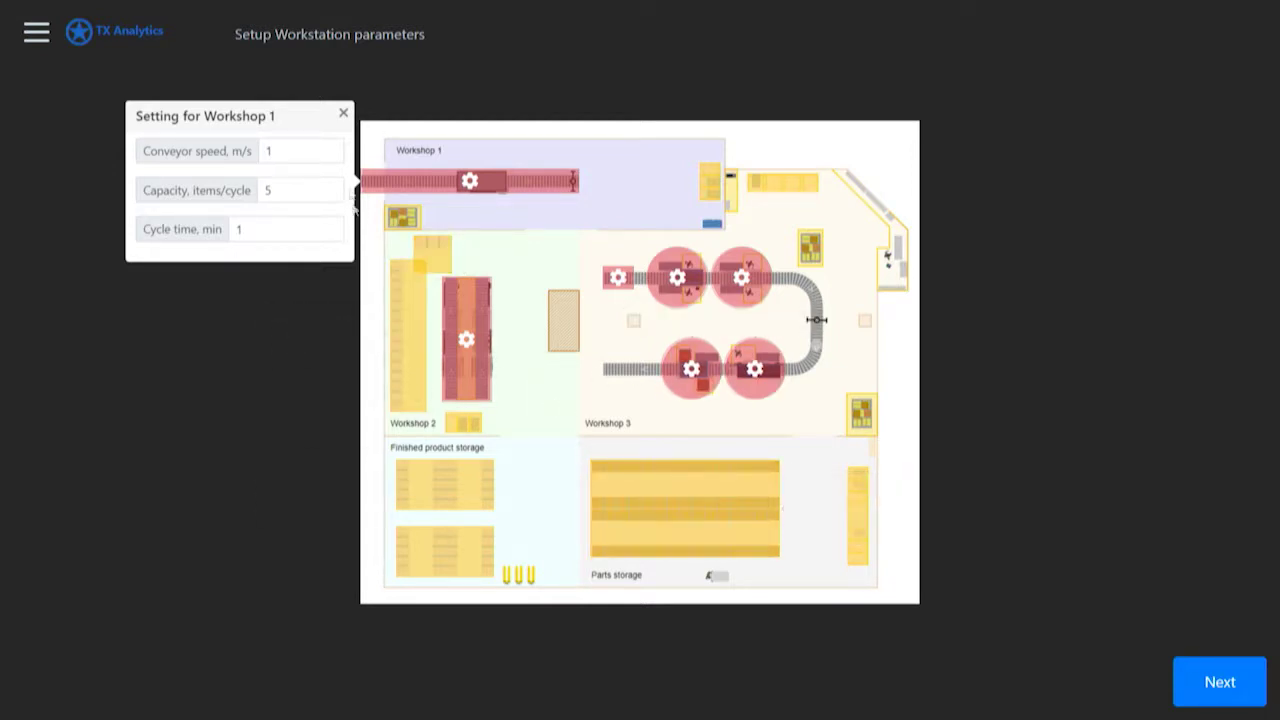
click(343, 115)
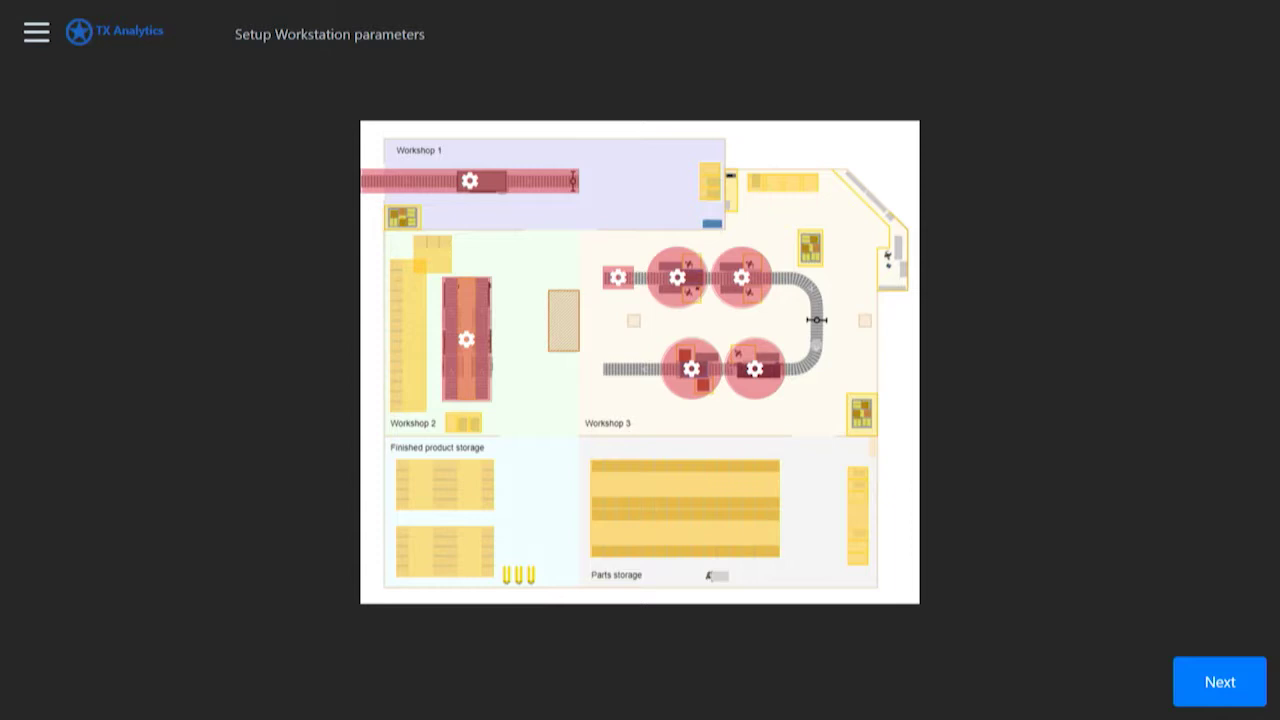
- On the AGV parameters step, set assembly line AGVs to Mir500, speed 1.7 m/s, fleet size 3
click(1214, 685)
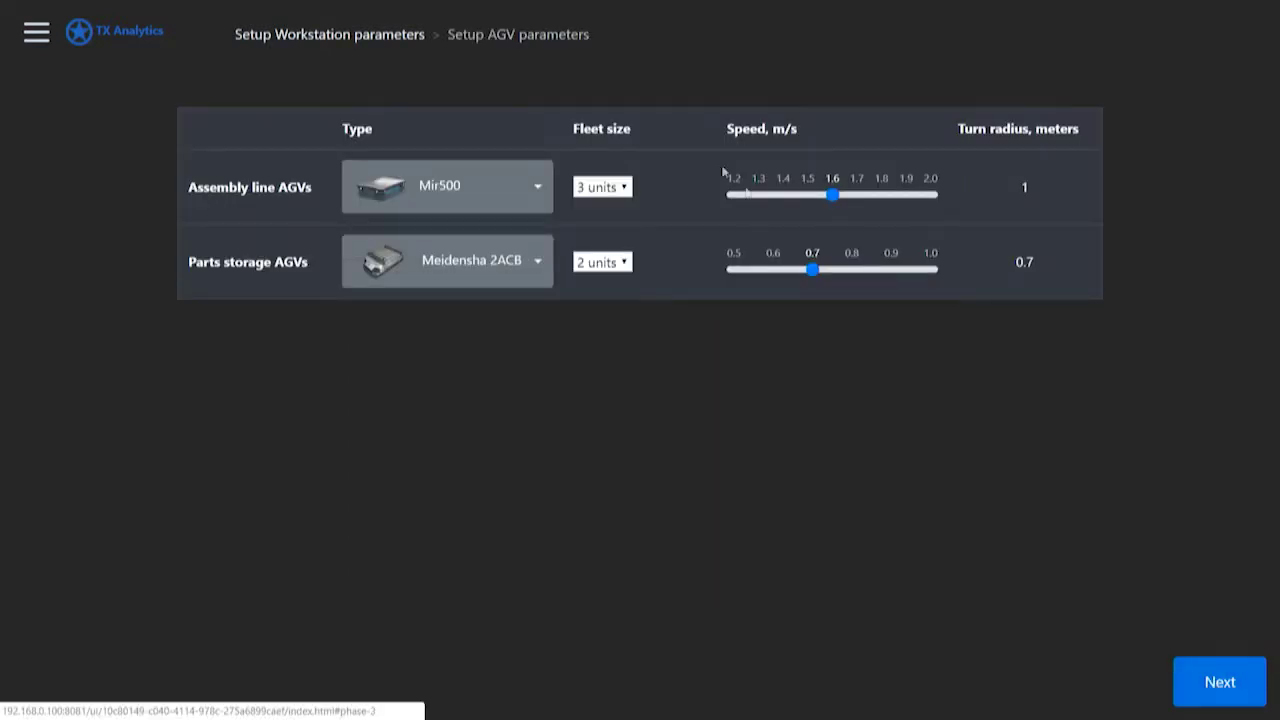
click(392, 42)
click(1231, 686)
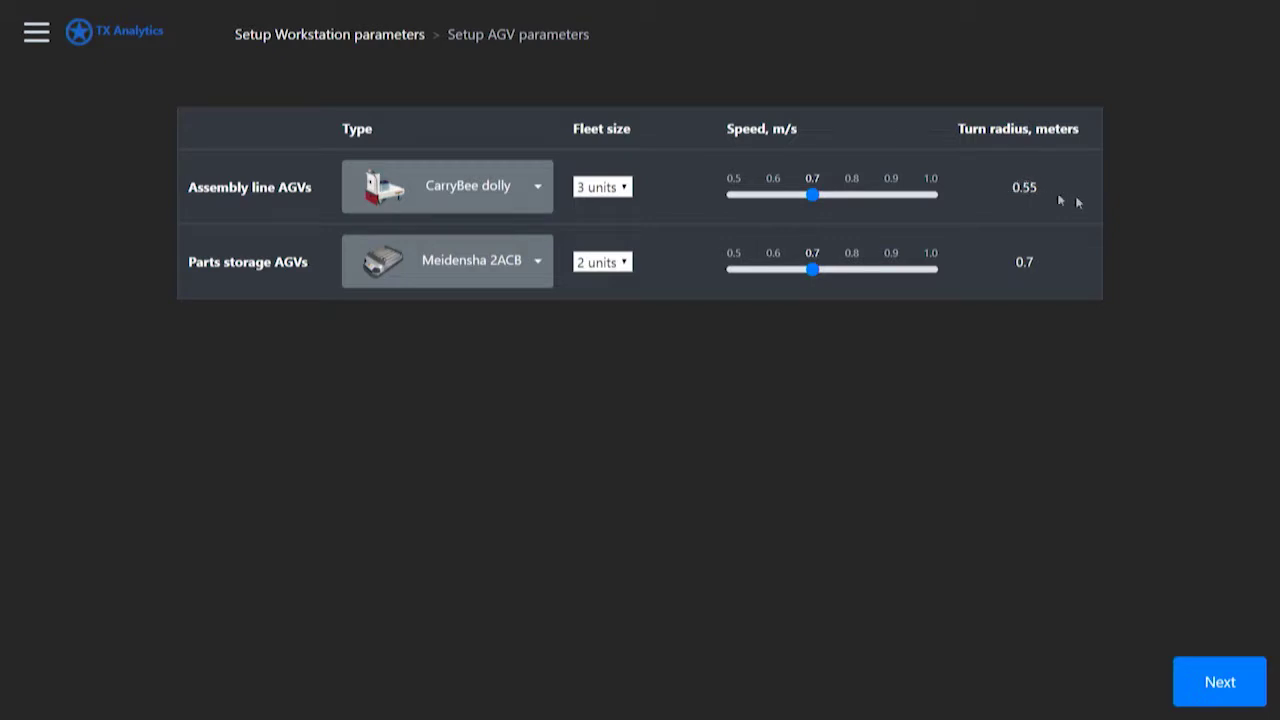
click(484, 190)
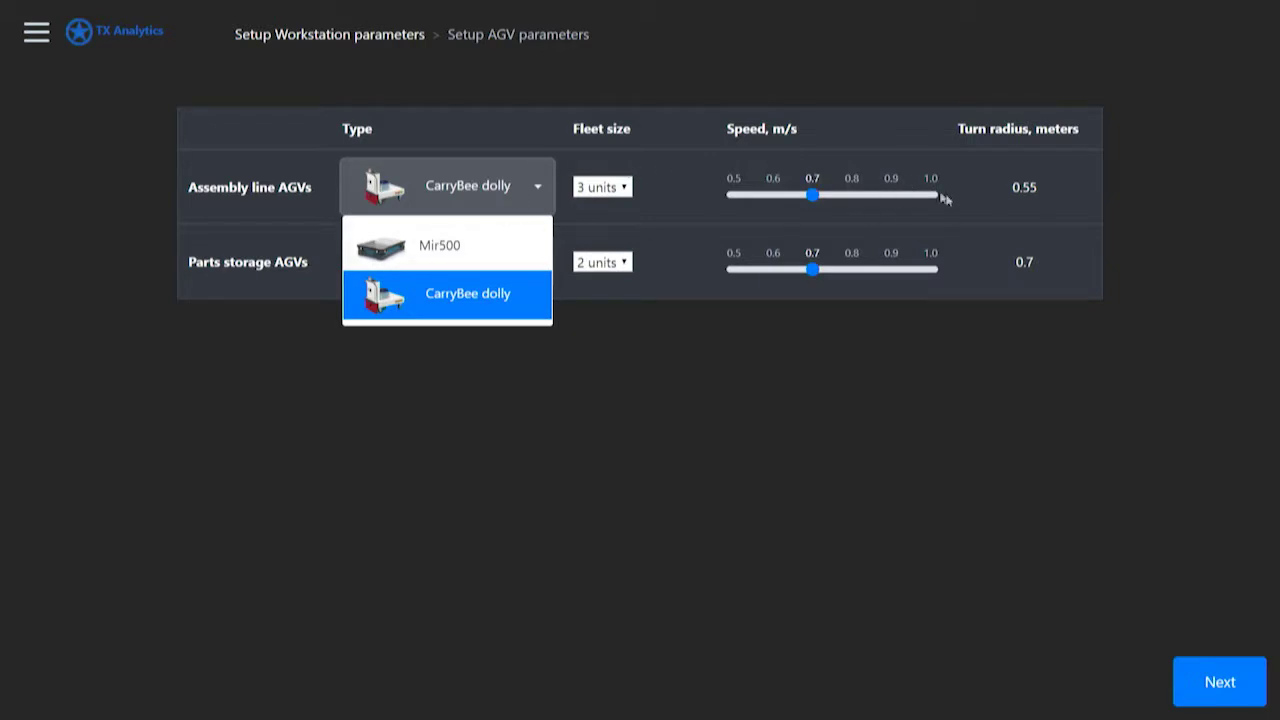
click(445, 246)
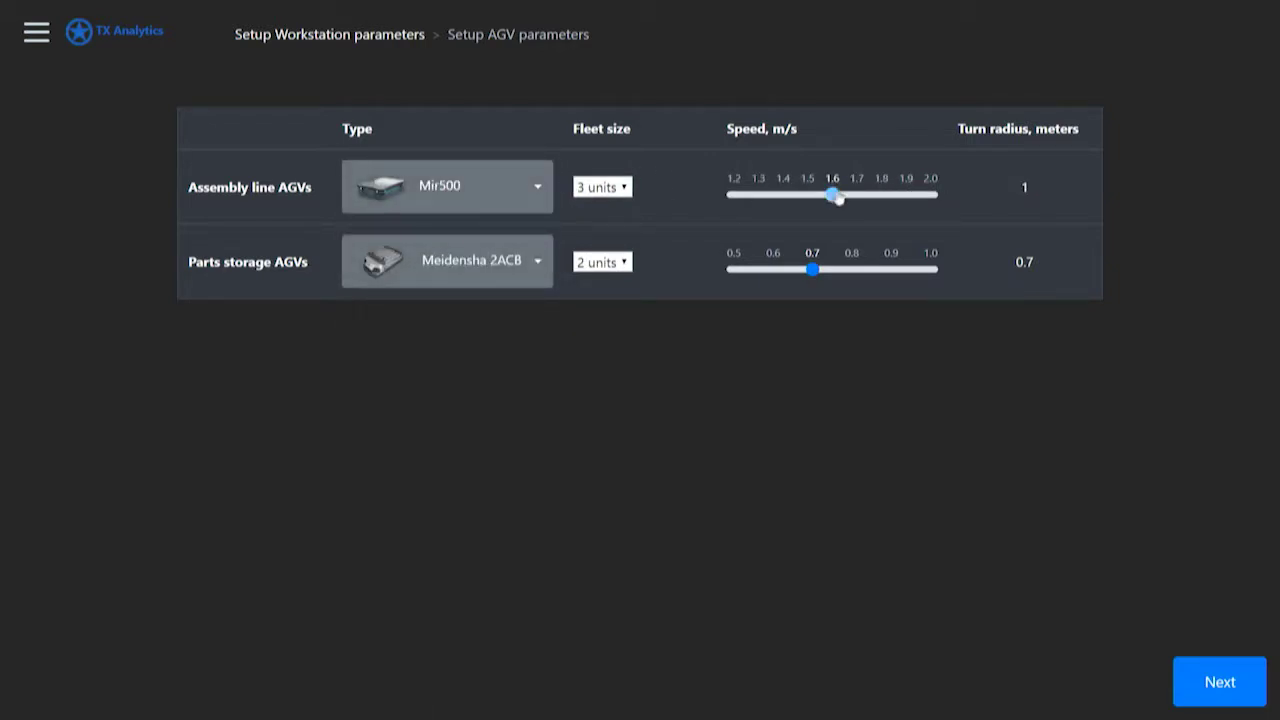
drag(835, 196, 857, 195)
click(596, 188)
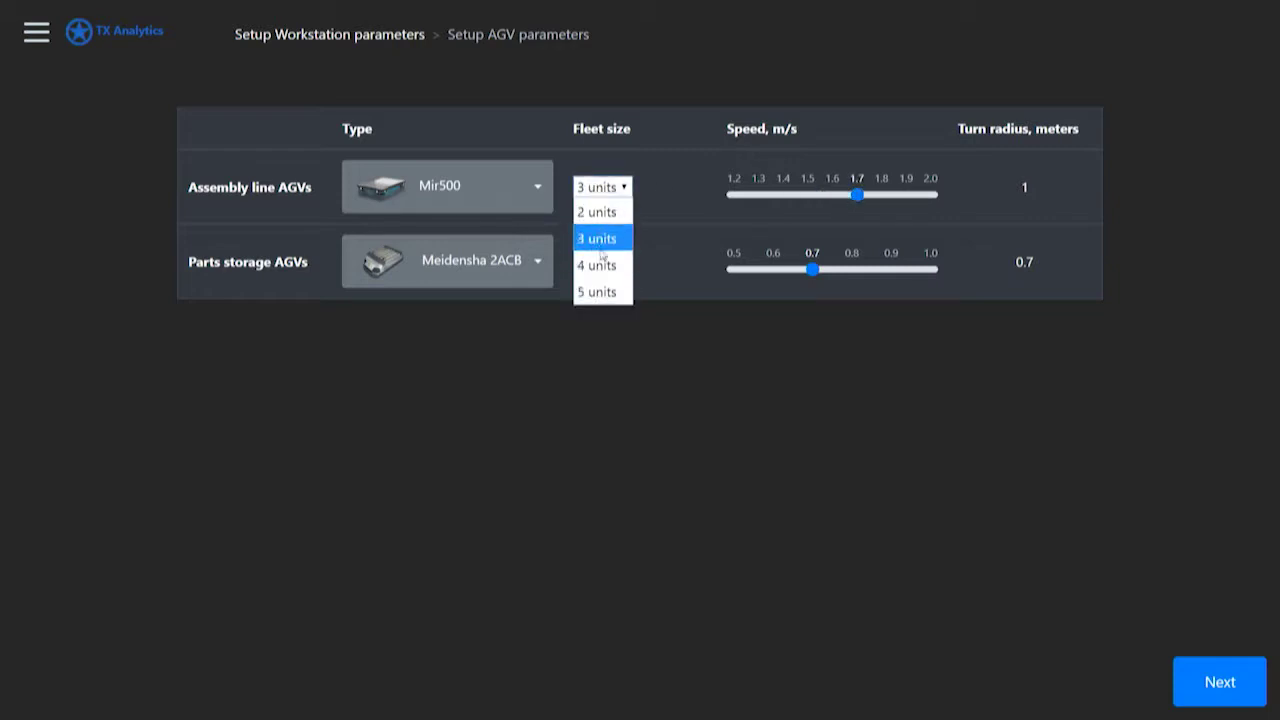
click(606, 266)
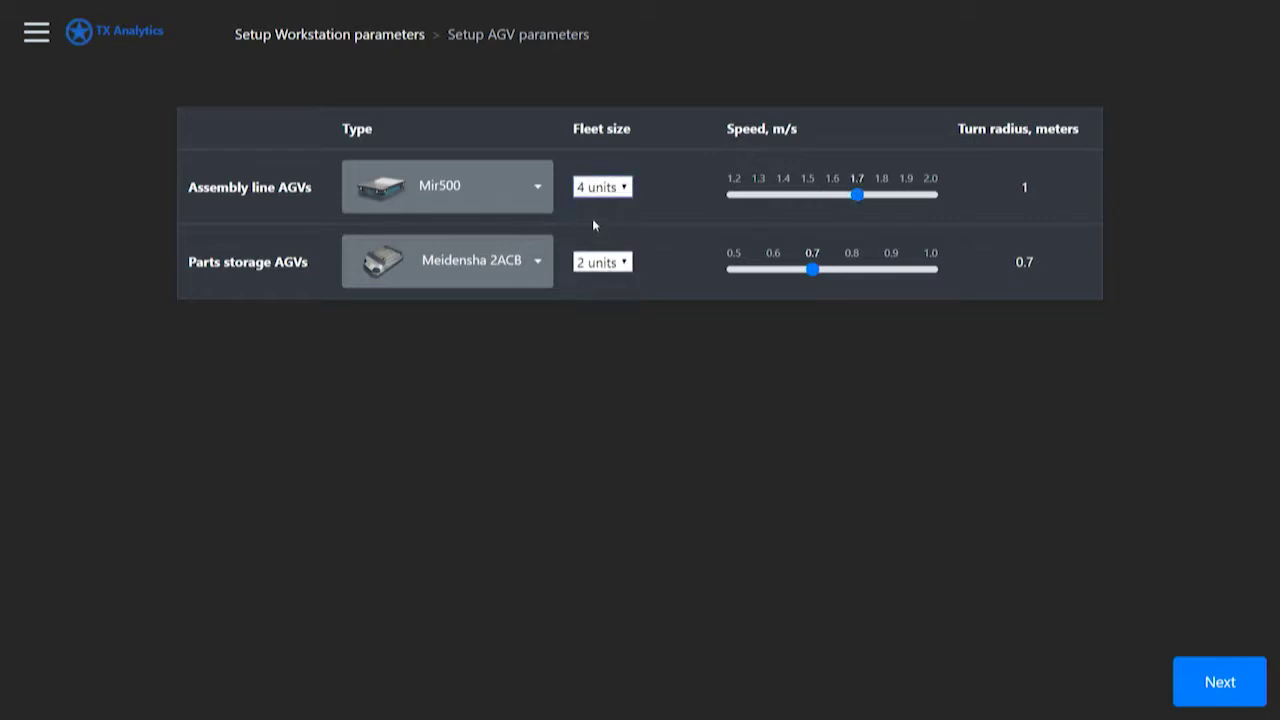
click(600, 190)
click(609, 236)
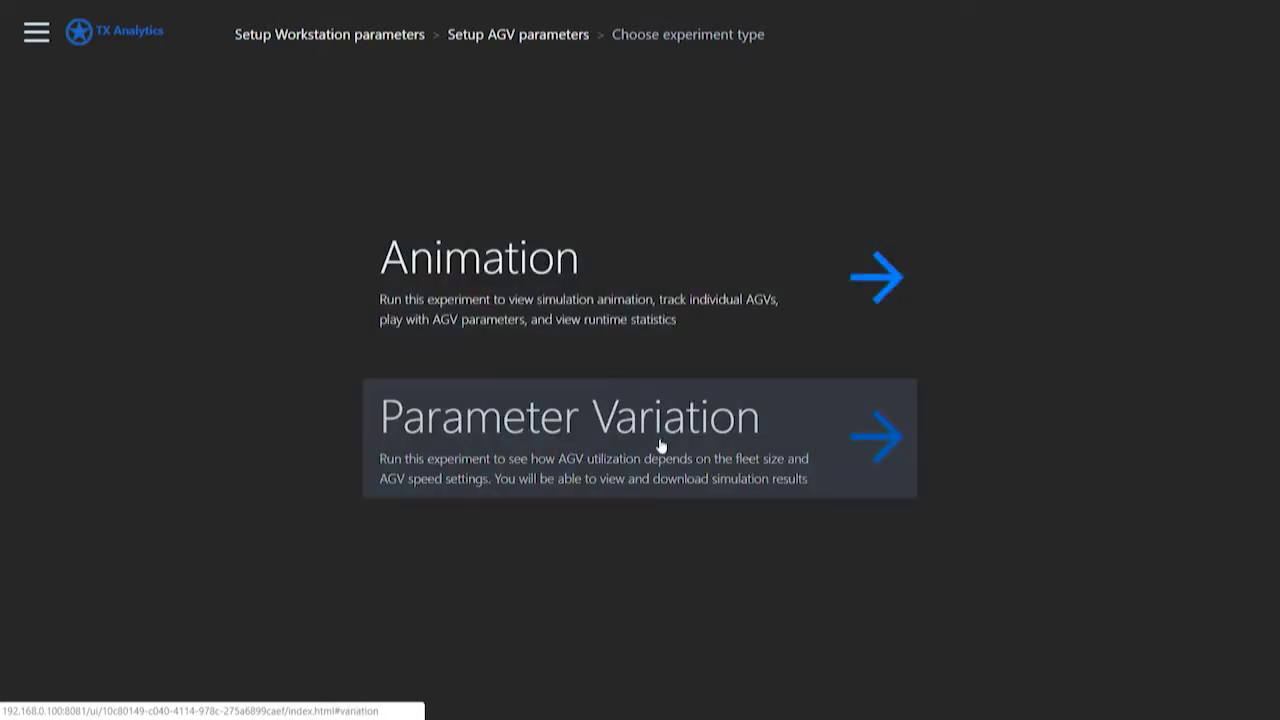
- Open the Animation experiment and start the simulation
click(665, 312)
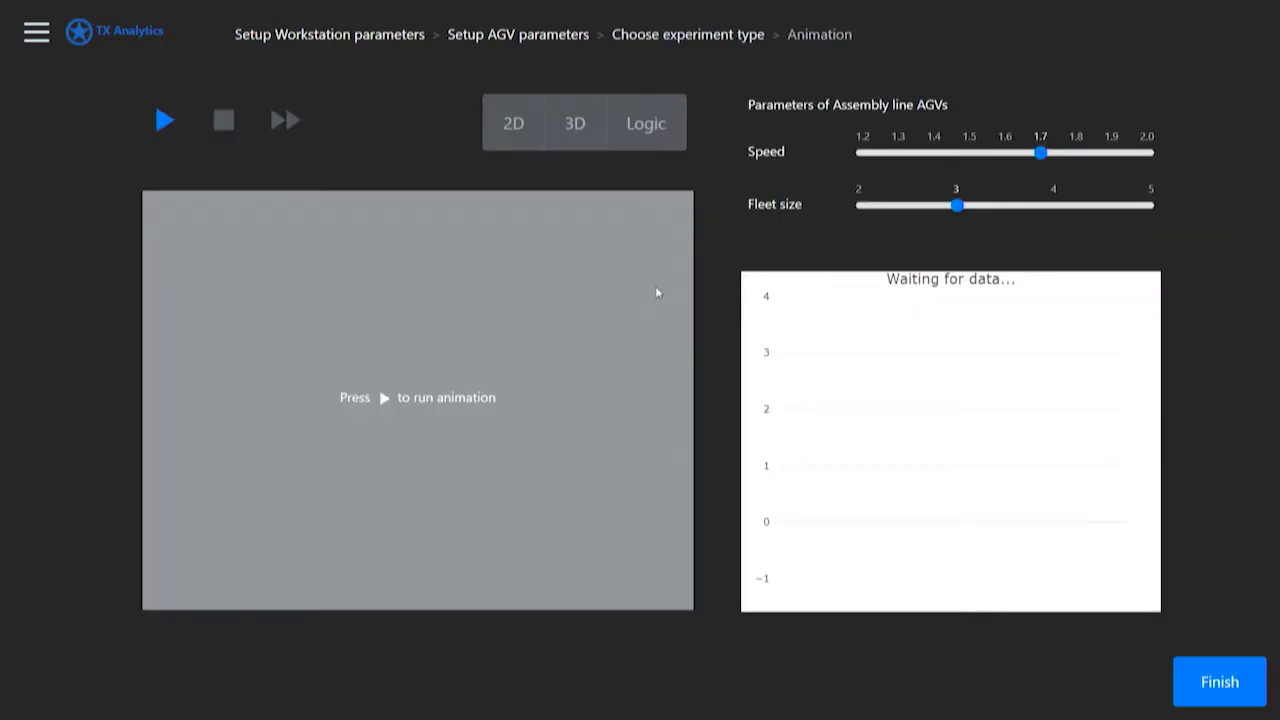
mouse_move(243, 8)
click(168, 124)
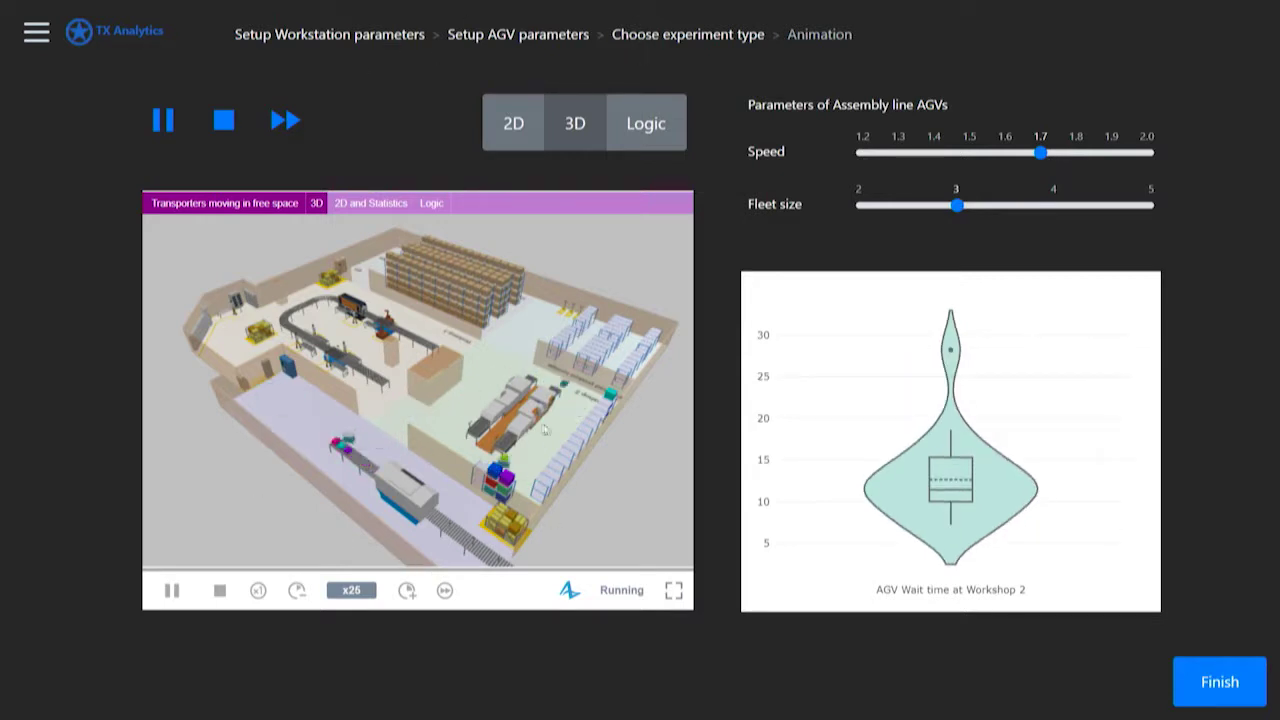
- Orbit and zoom the 3D factory view to frame the scene
drag(545, 430, 423, 406)
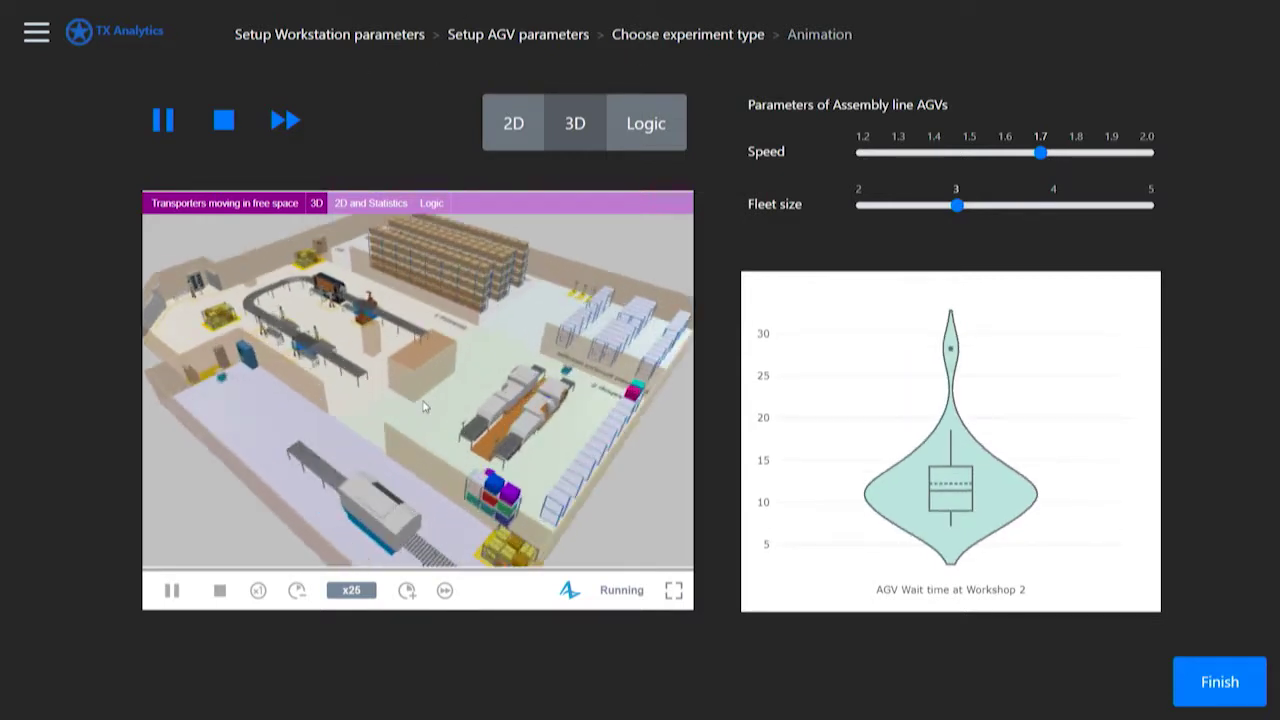
scroll(423, 405, up, 2)
scroll(515, 487, up, 2)
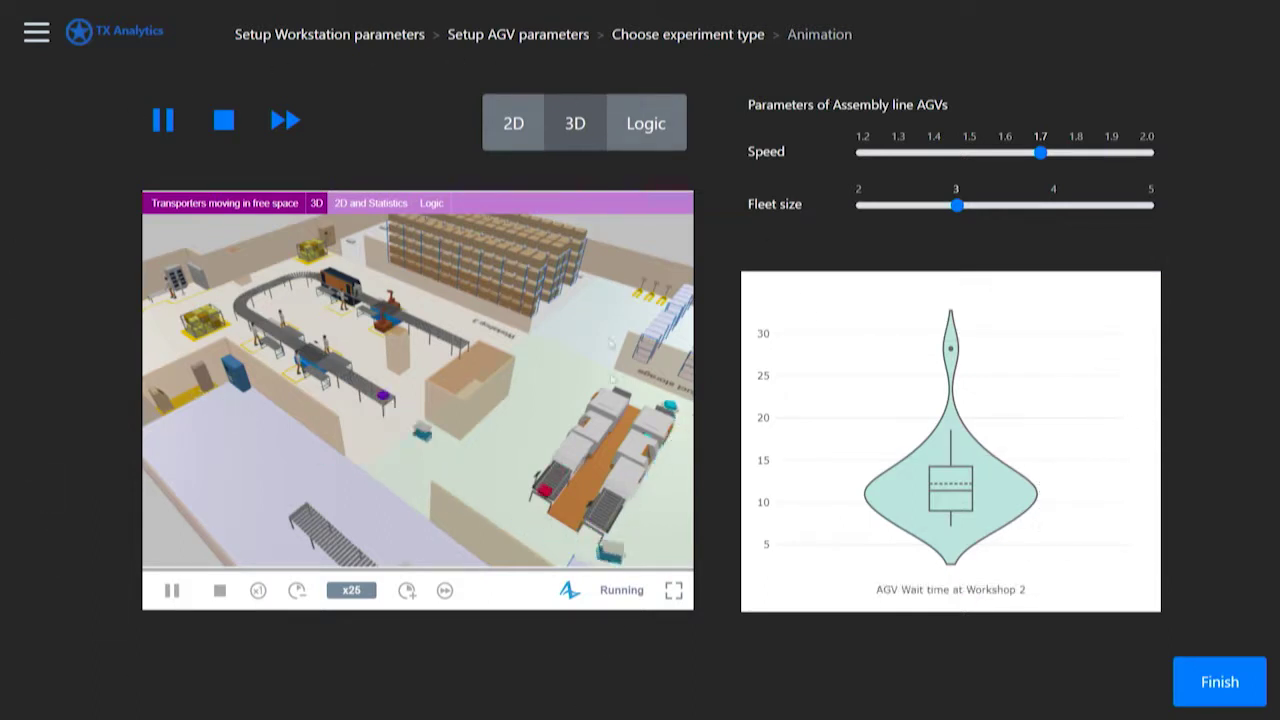
drag(370, 440, 306, 134)
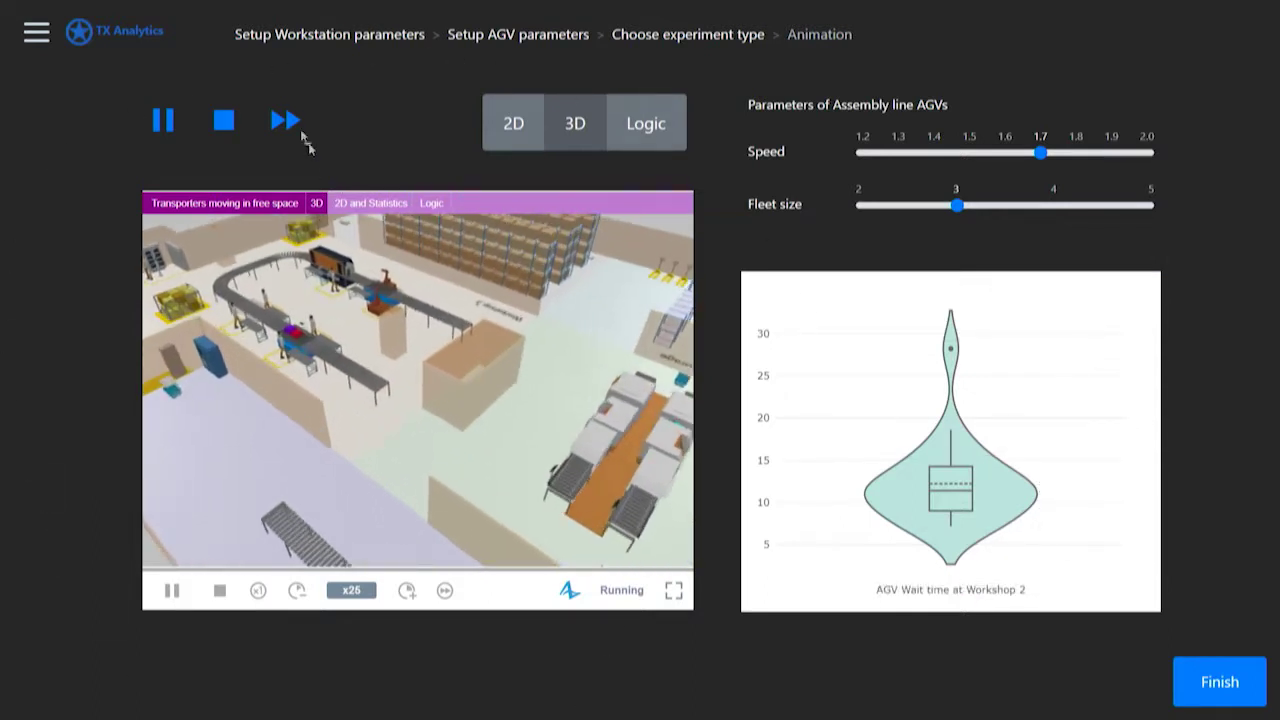
scroll(412, 222, down, 3)
- View the 2D statistics layout, lower assembly line AGV speed to 1.6, and show 3D full screen
click(386, 204)
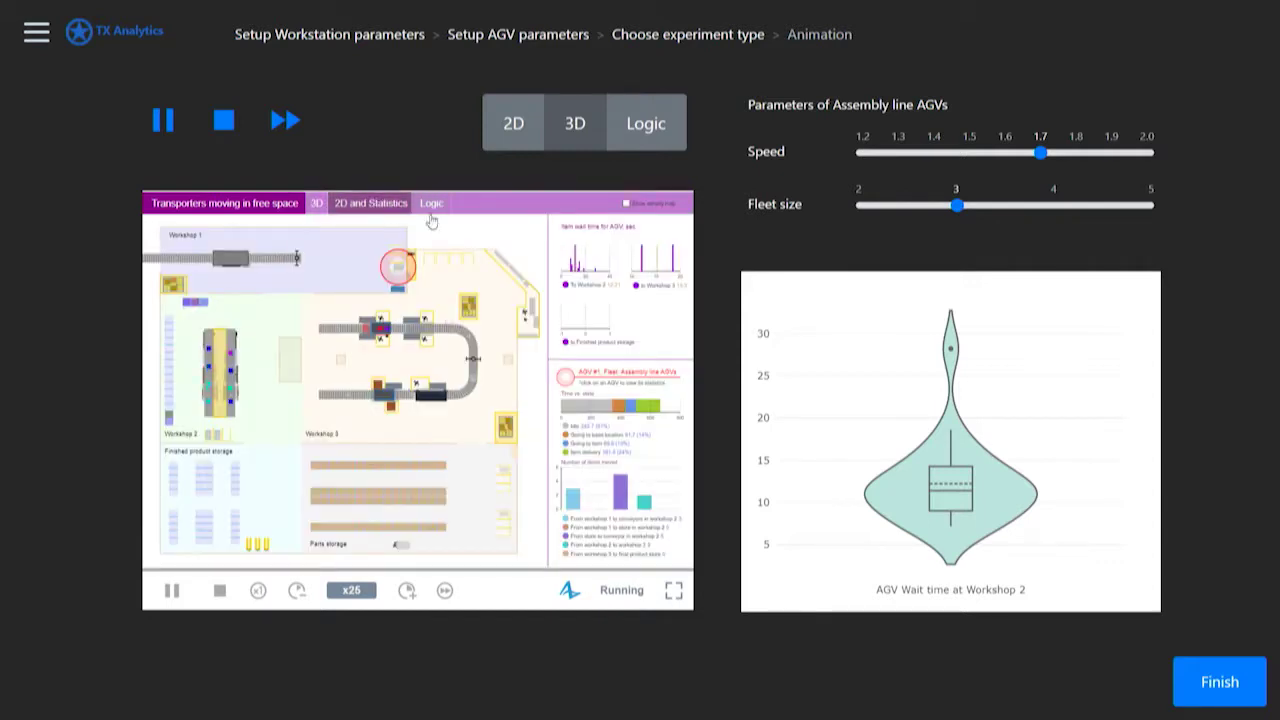
click(373, 212)
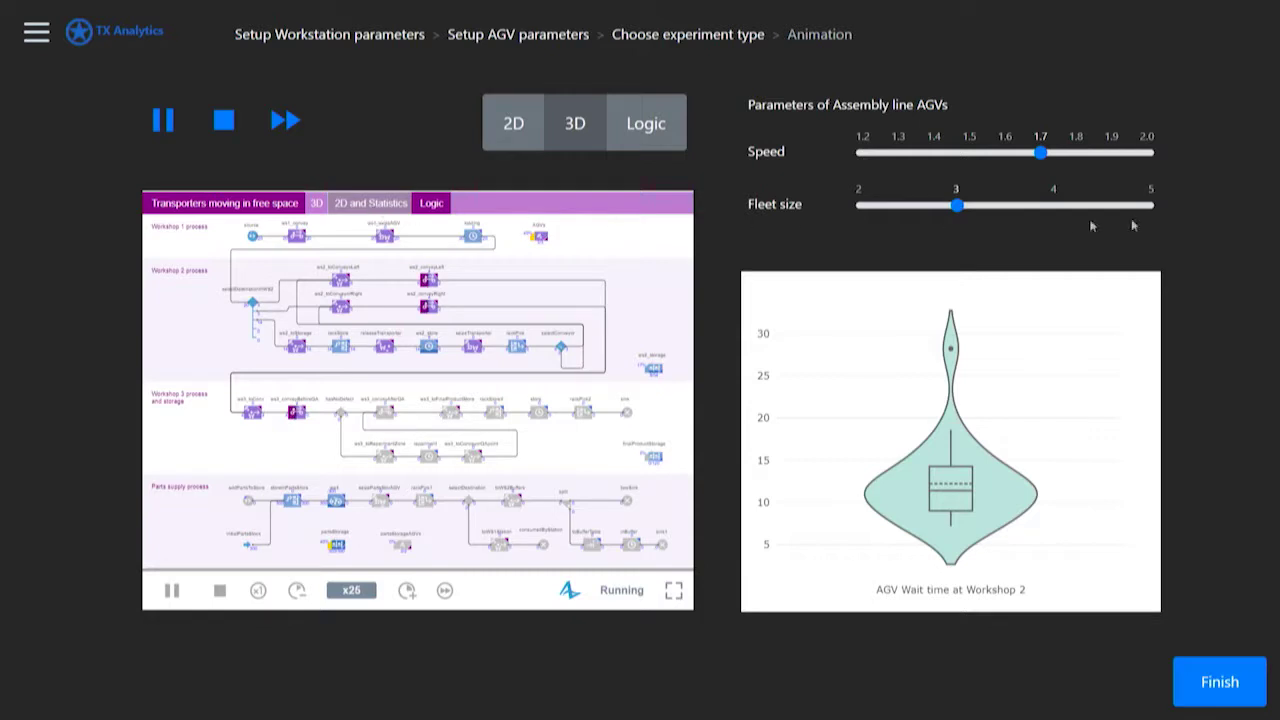
click(1016, 156)
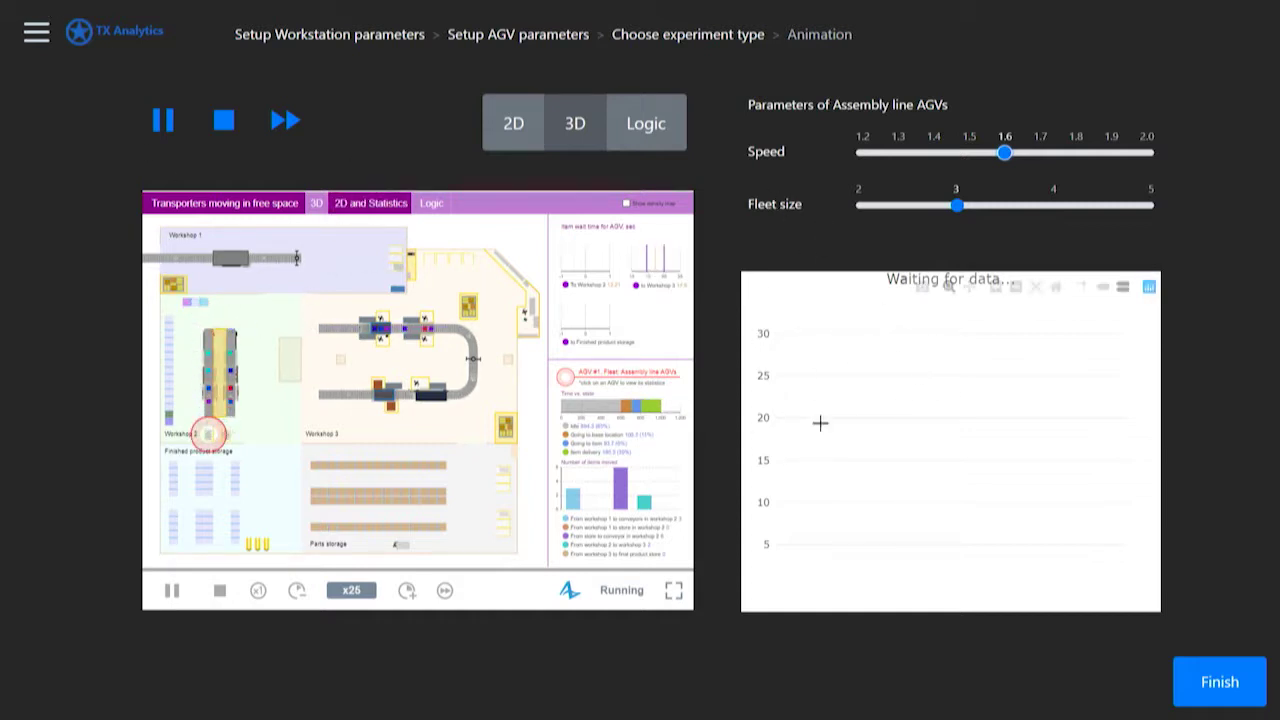
click(317, 206)
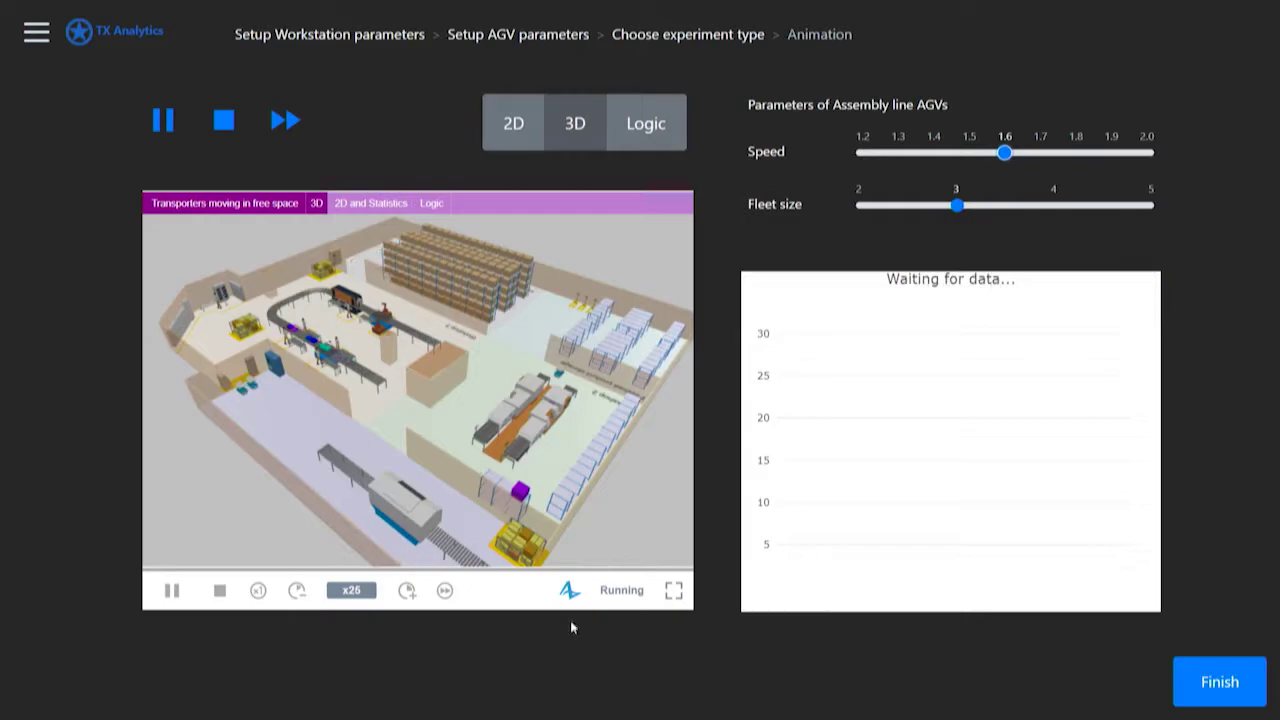
click(673, 590)
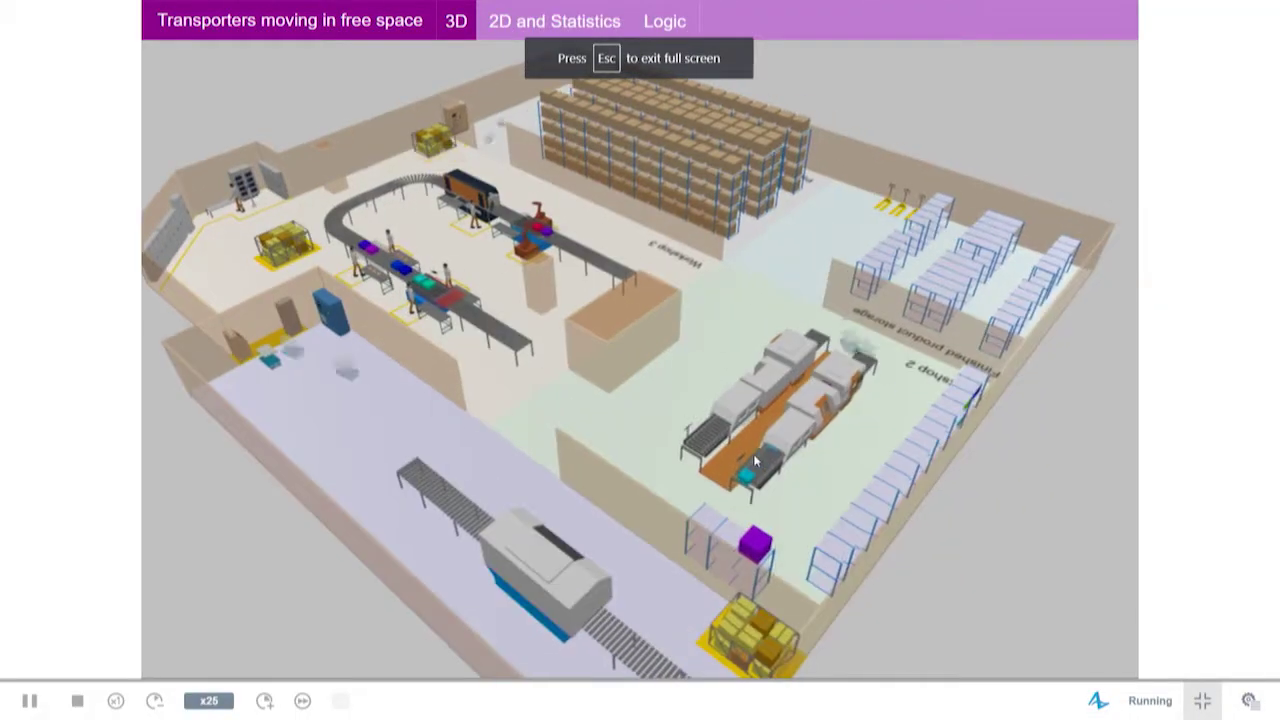
- Rotate and zoom the full-screen 3D view onto Workshop 3 and storage, then exit full screen
drag(755, 462, 380, 459)
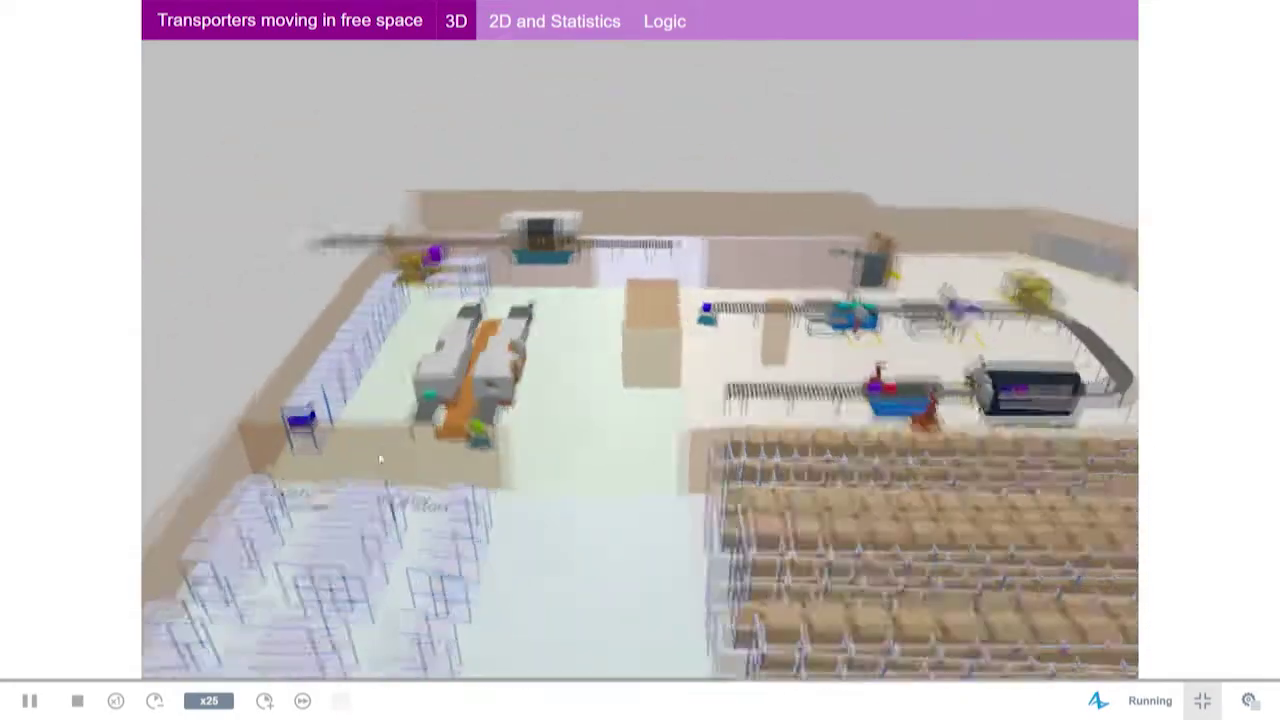
scroll(380, 459, up, 10)
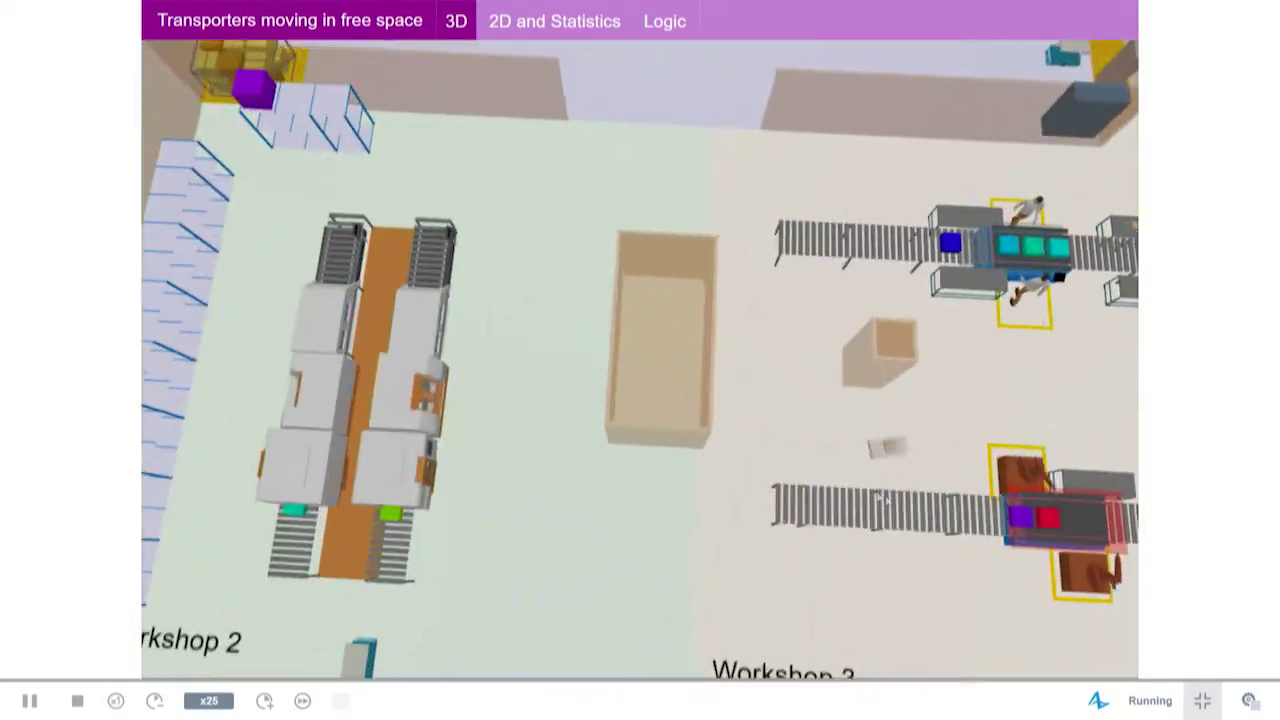
drag(900, 400, 605, 245)
scroll(605, 238, down, 5)
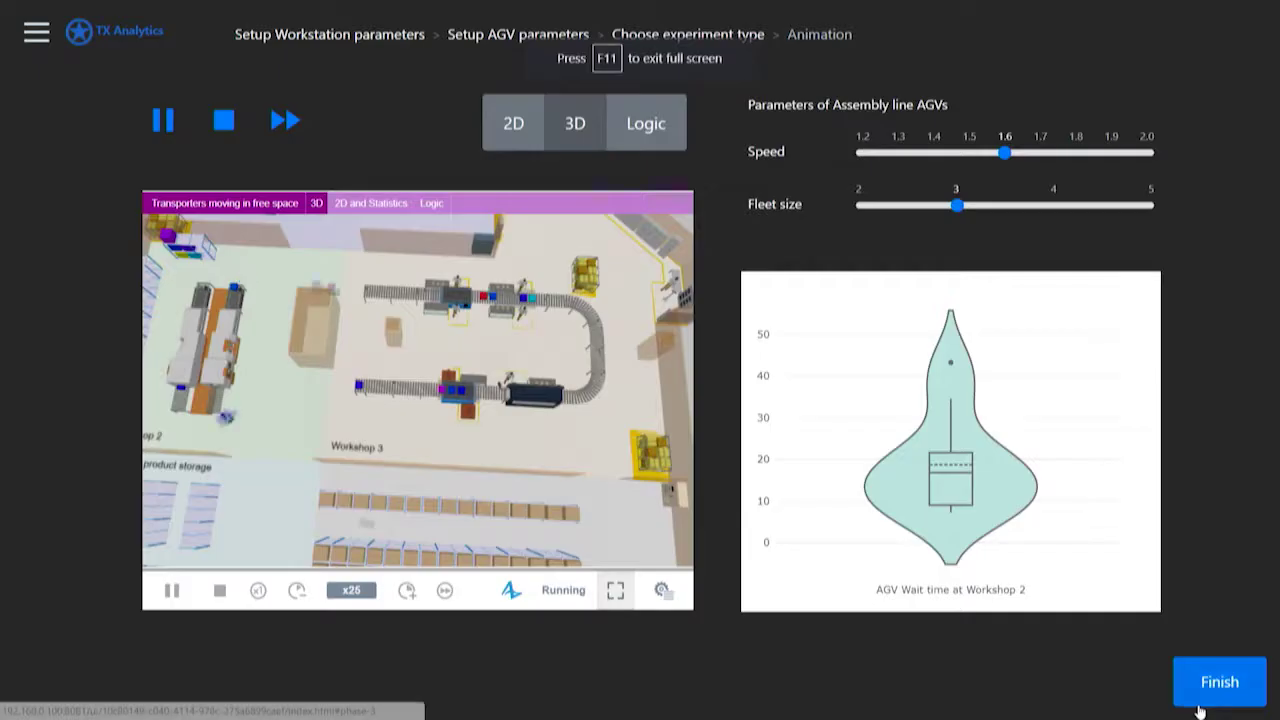
click(1202, 700)
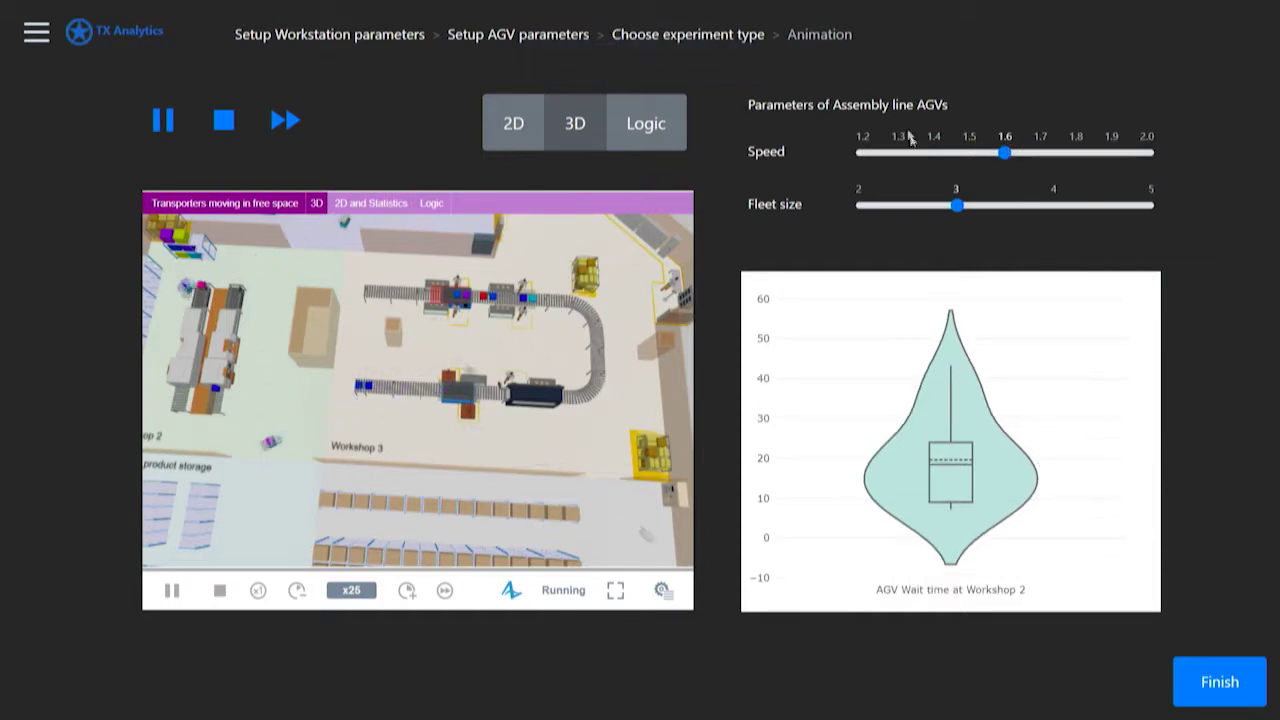
mouse_move(1094, 328)
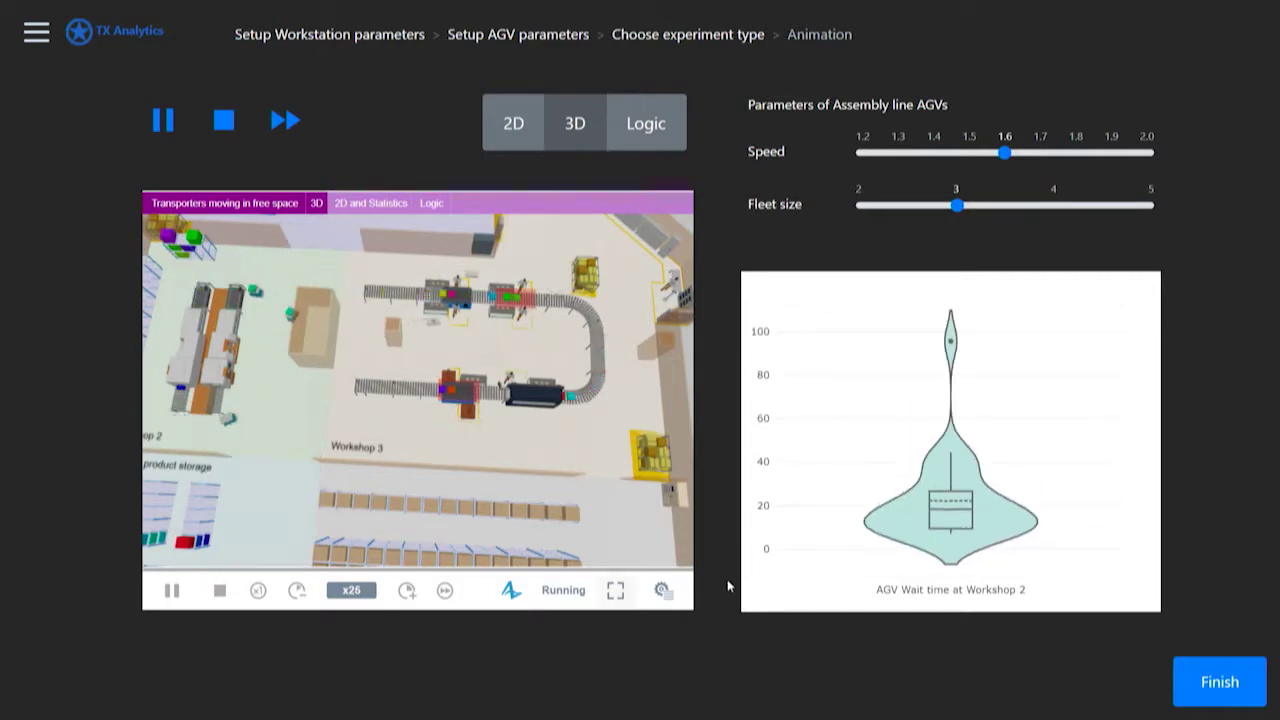
click(507, 596)
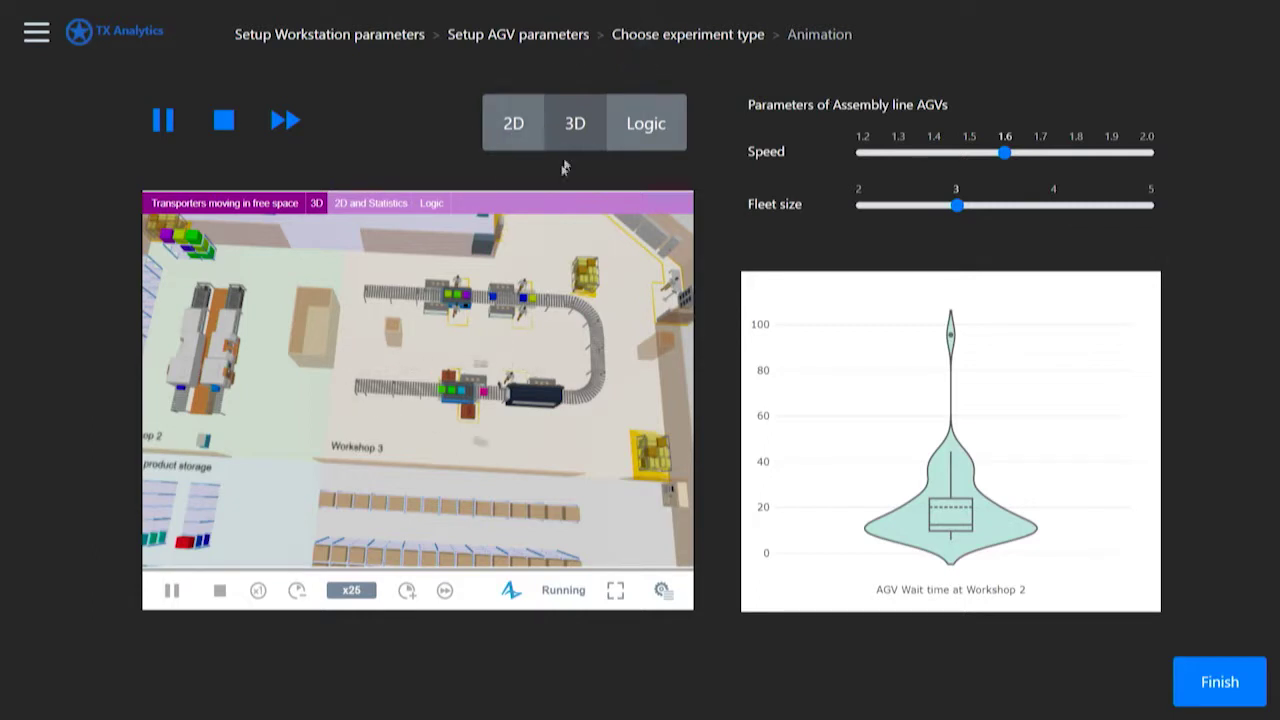
- Check the 2D and logic views, pause and resume, then stop the animation experiment
click(514, 127)
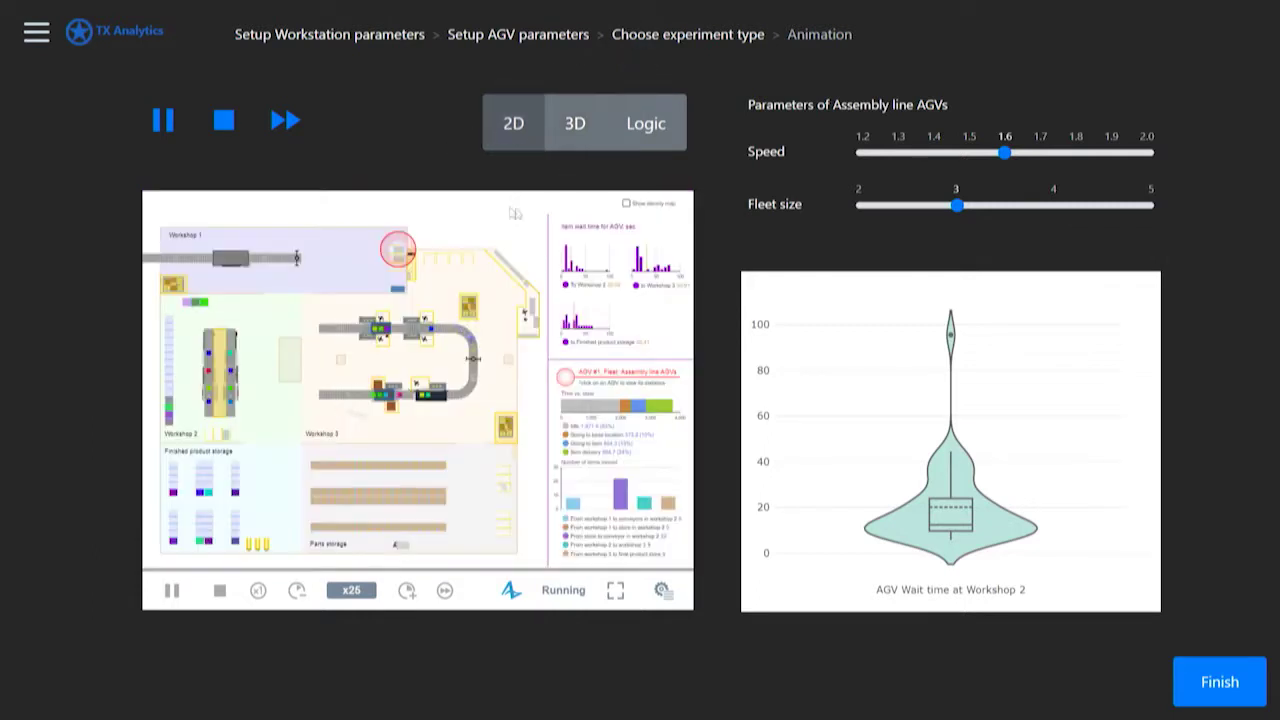
click(655, 124)
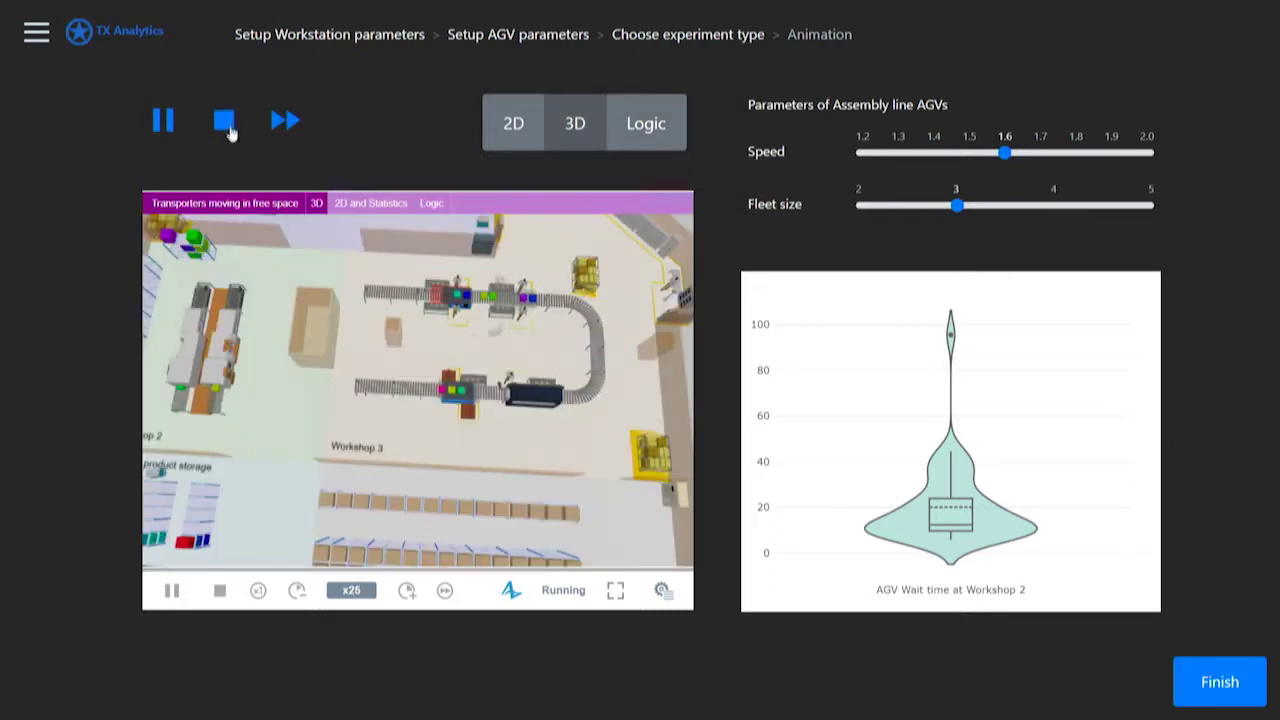
click(166, 124)
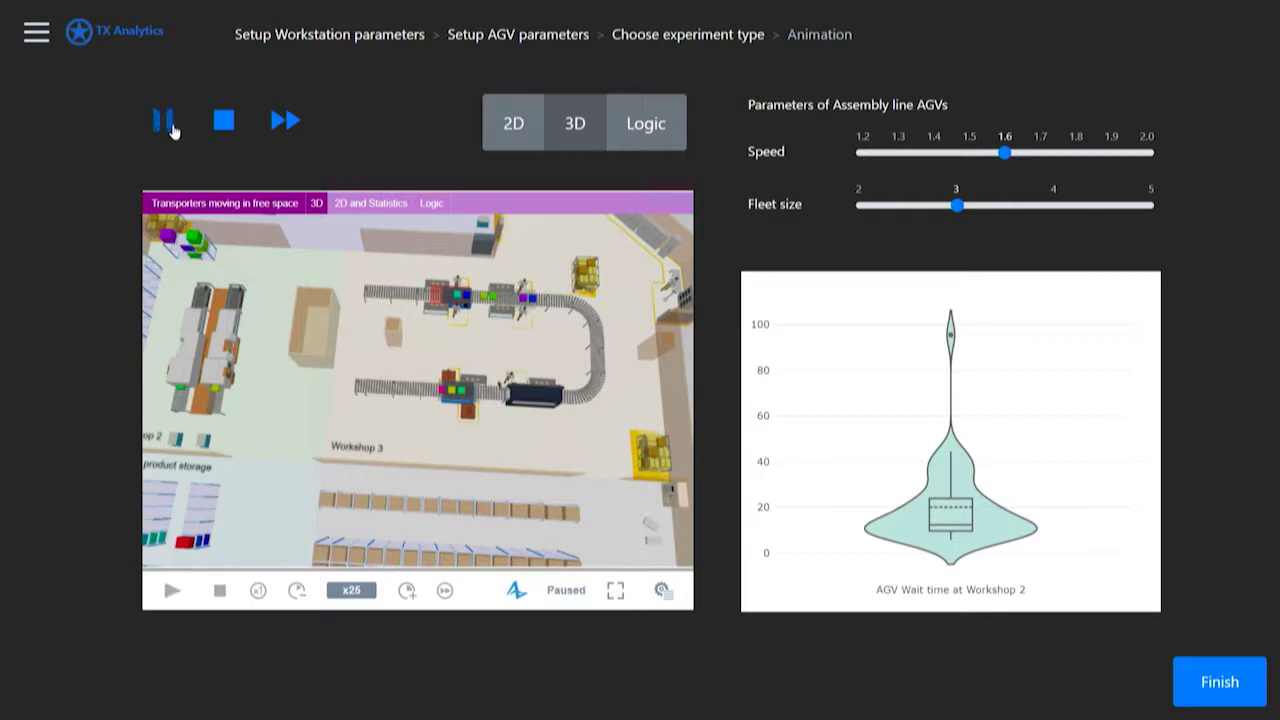
click(170, 128)
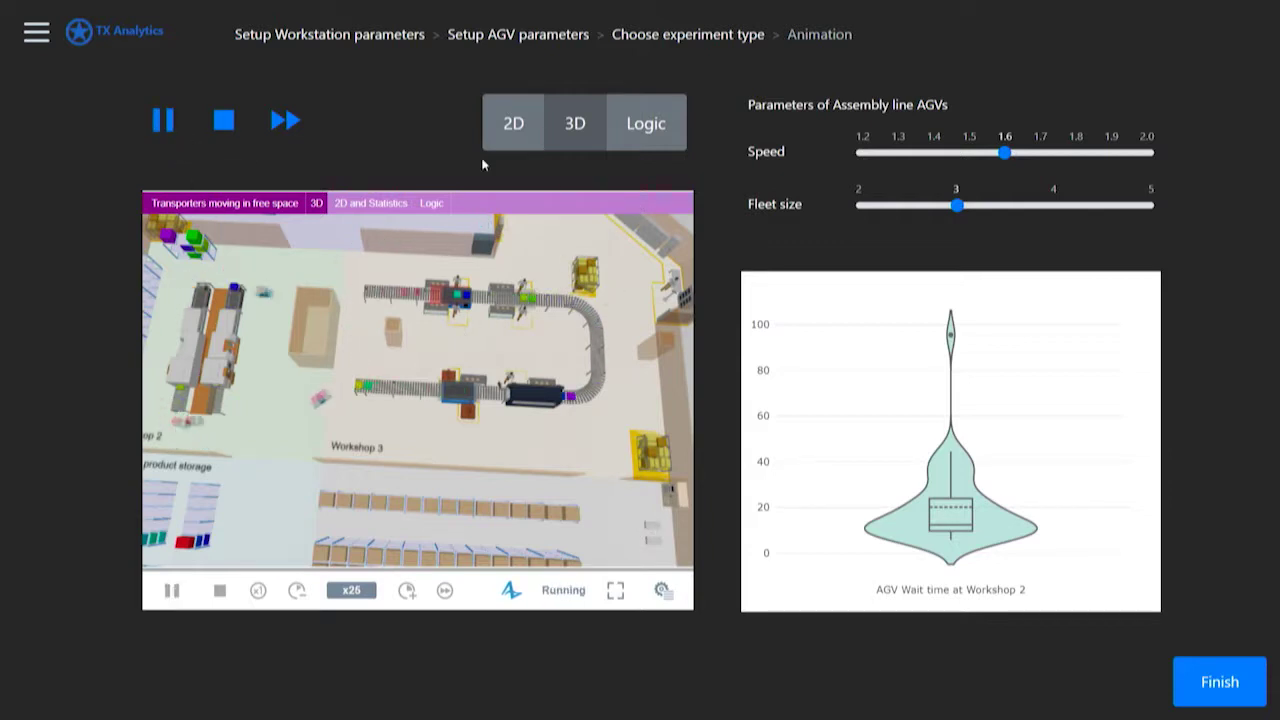
mouse_move(983, 335)
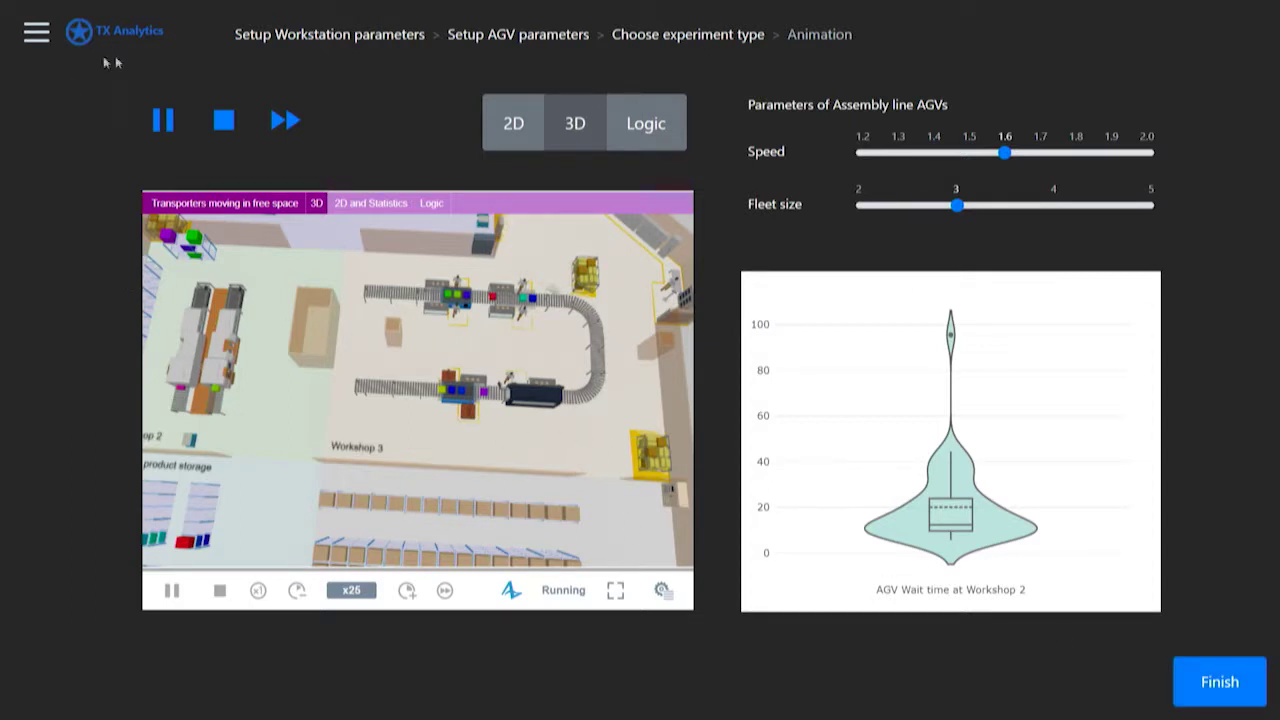
click(224, 121)
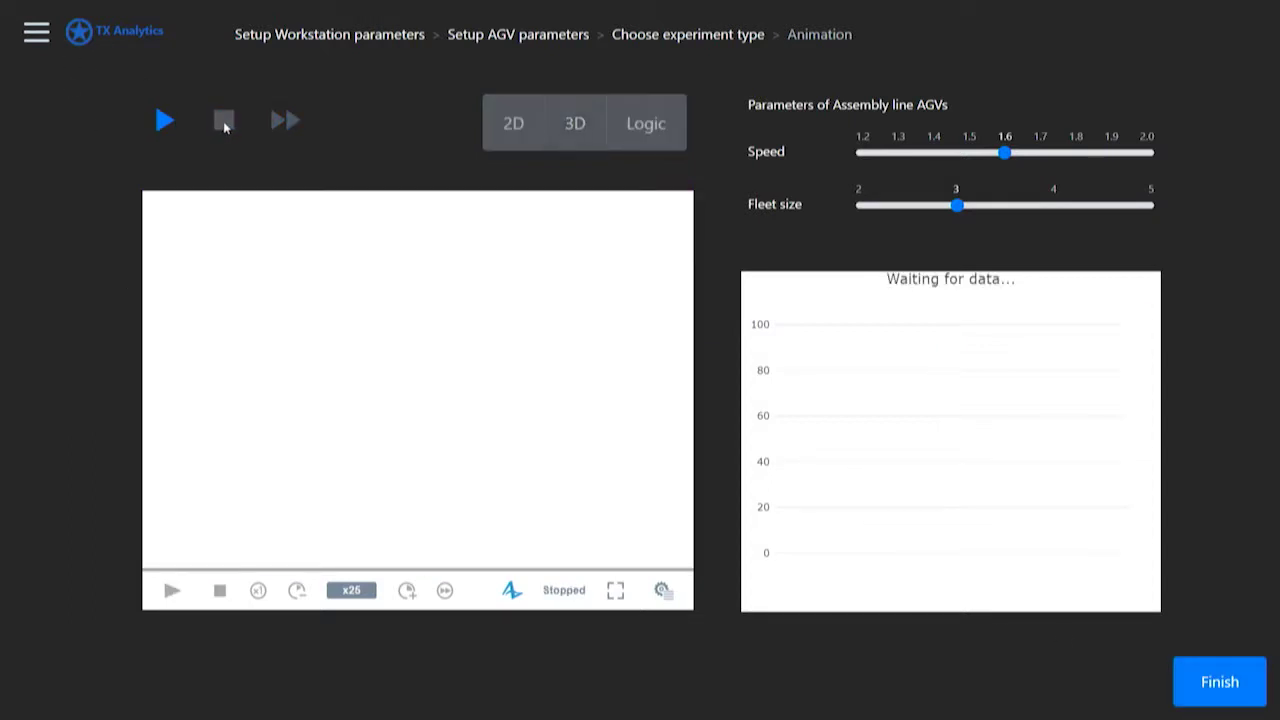
- Finish the Animation experiment and open the Parameter Variation experiment
click(1233, 688)
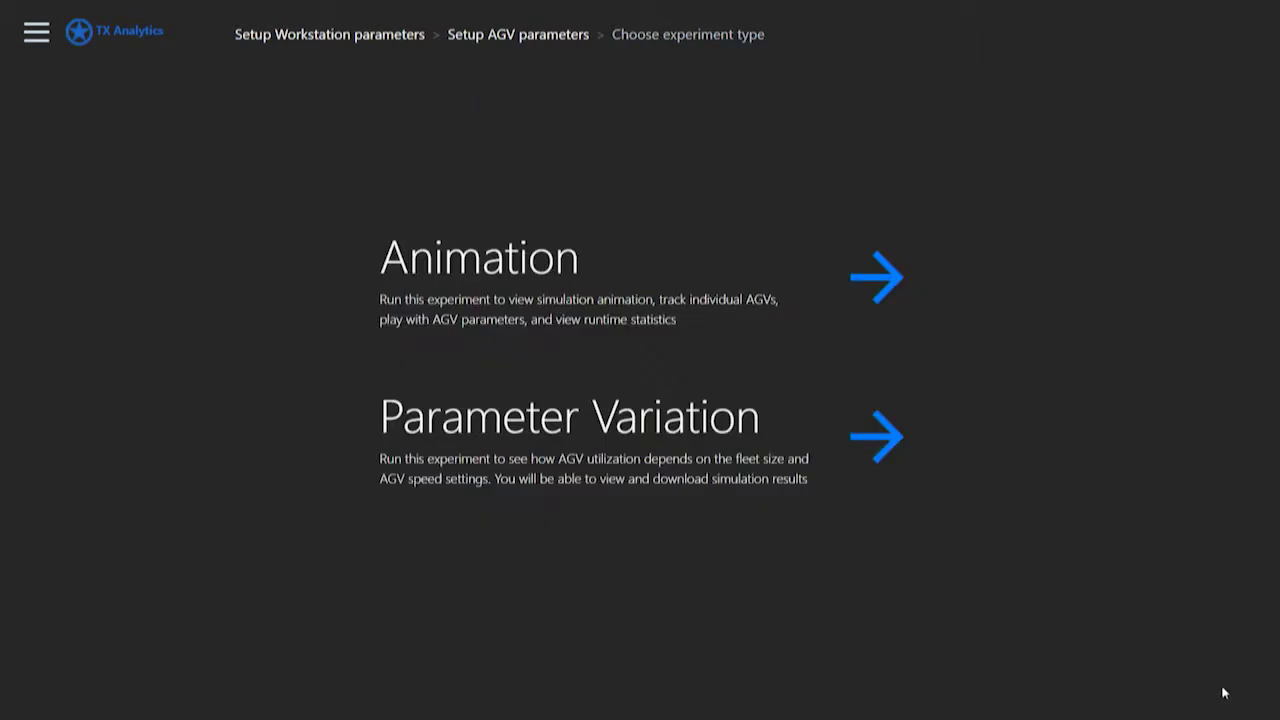
click(623, 447)
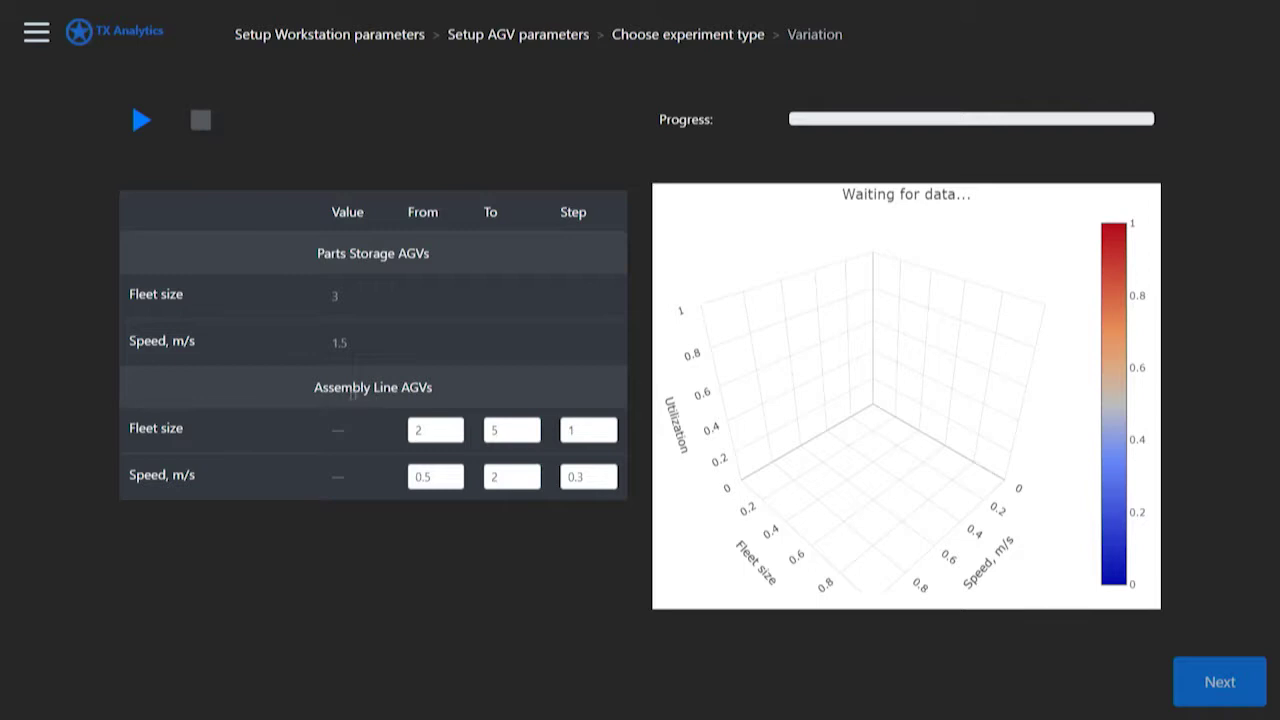
- Highlight the Assembly Line AGVs heading, start the variation run, and leave full-screen browser mode
drag(317, 386, 425, 391)
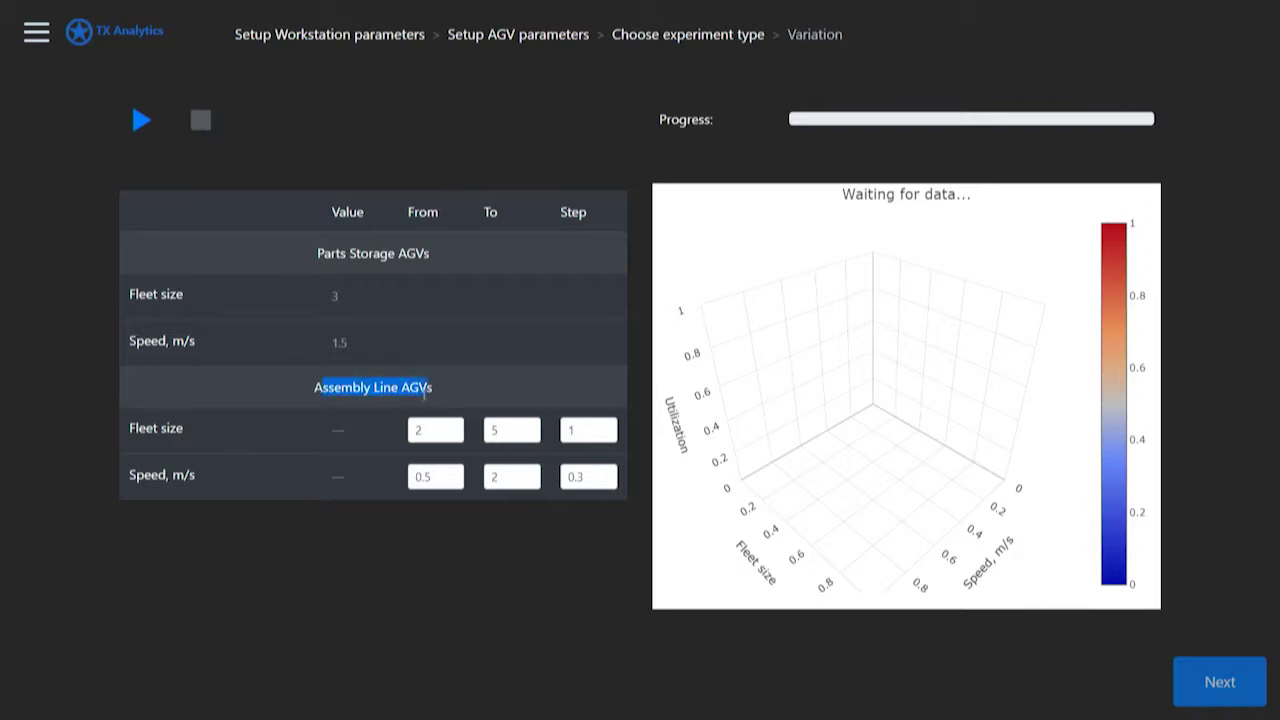
click(459, 391)
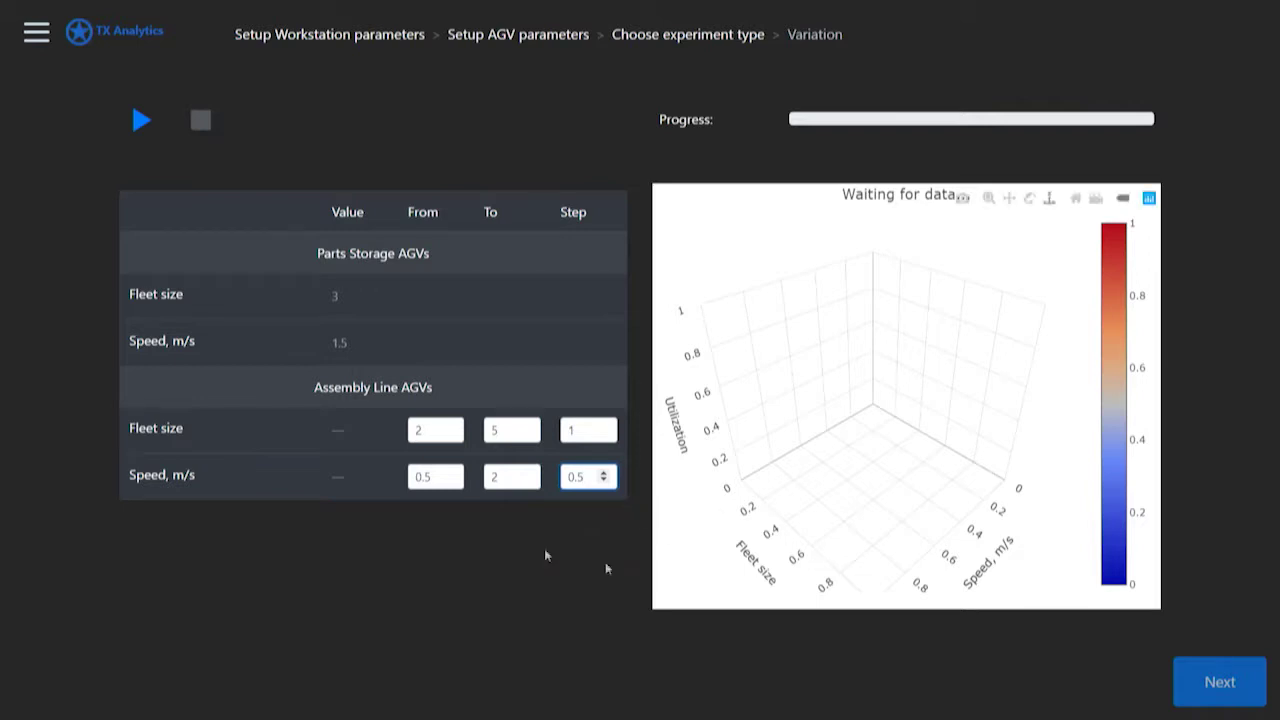
click(140, 123)
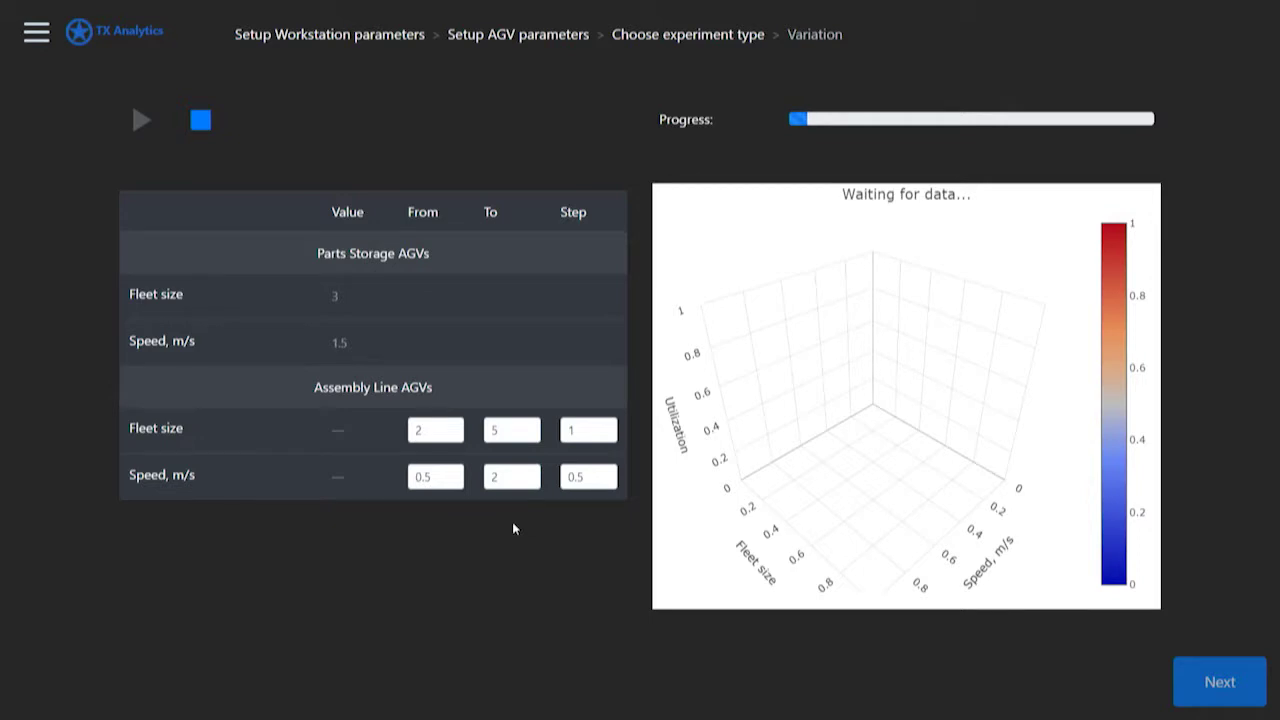
key(F11)
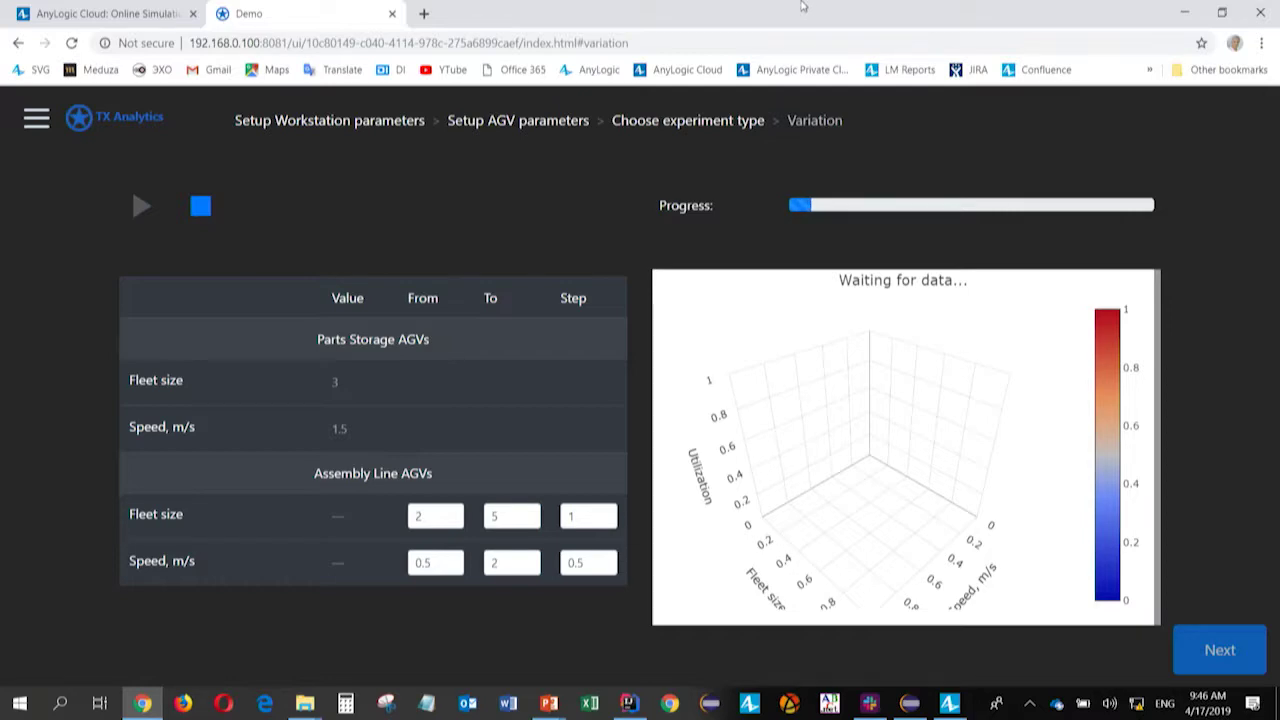
double_click(820, 6)
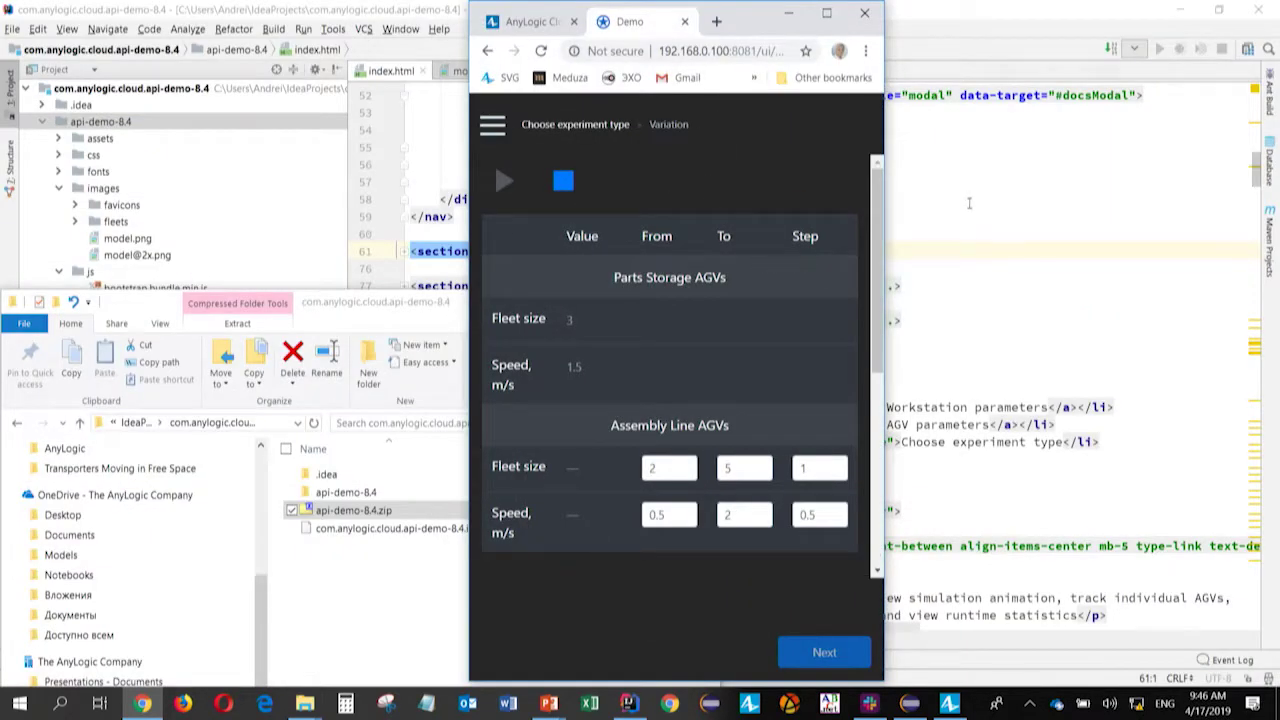
drag(884, 160, 806, 148)
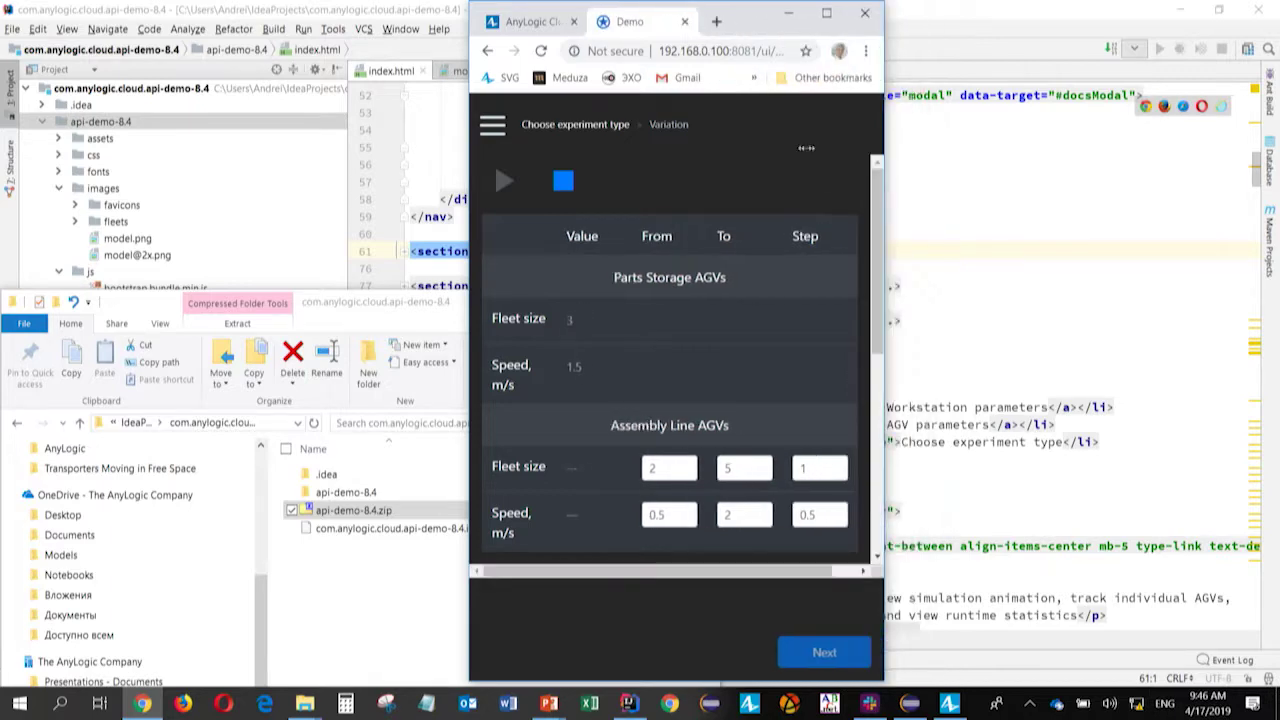
scroll(882, 232, down, 1)
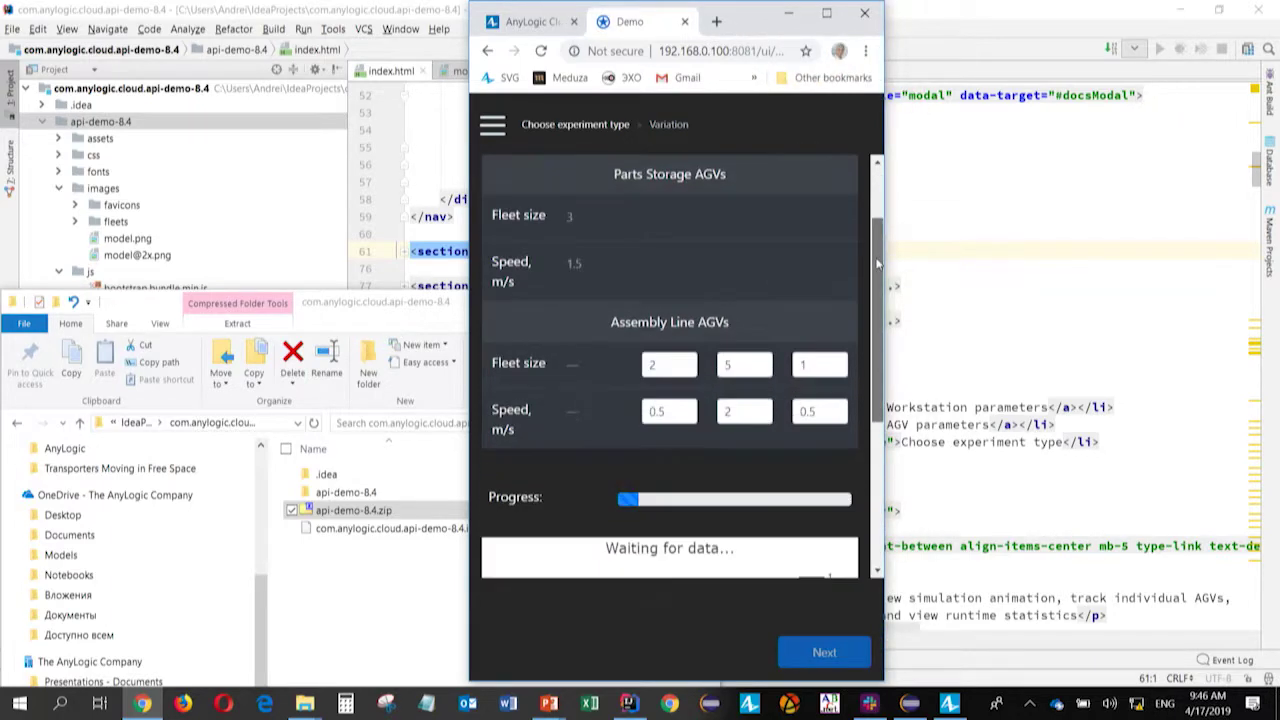
scroll(877, 263, down, 3)
scroll(885, 230, up, 5)
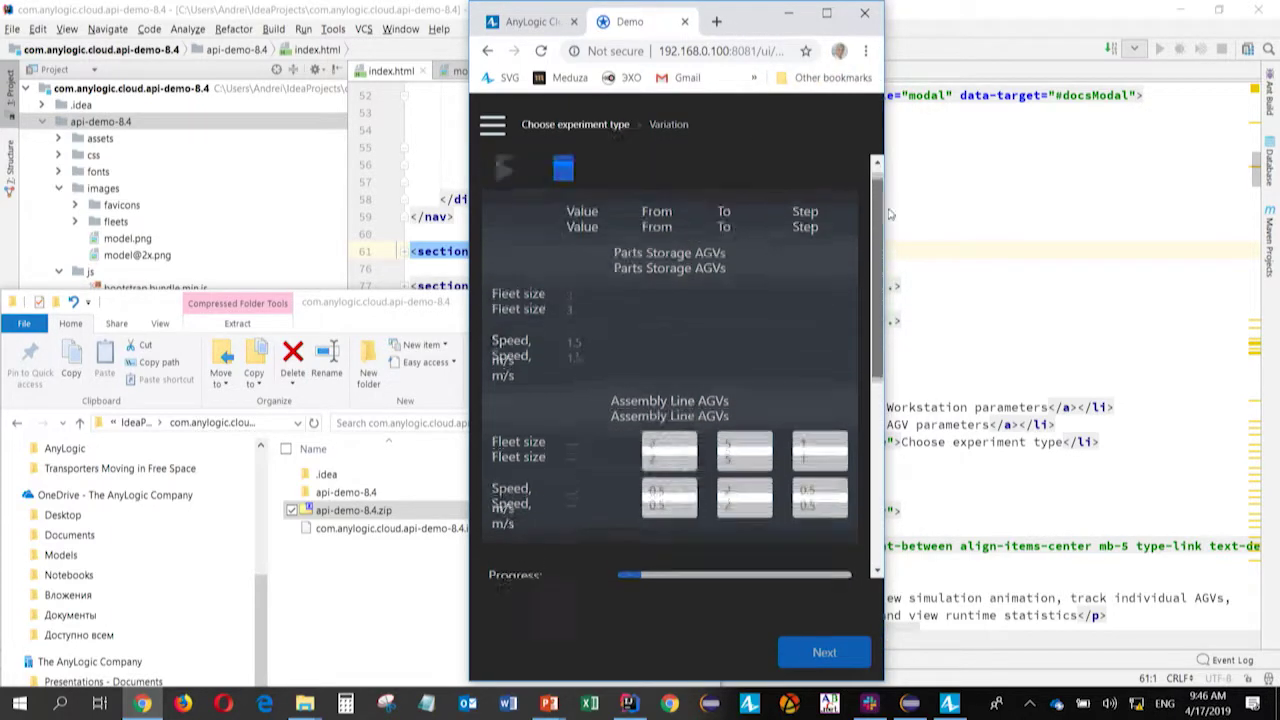
mouse_move(886, 213)
mouse_down()
mouse_move(1000, 207)
mouse_move(868, 207)
mouse_up()
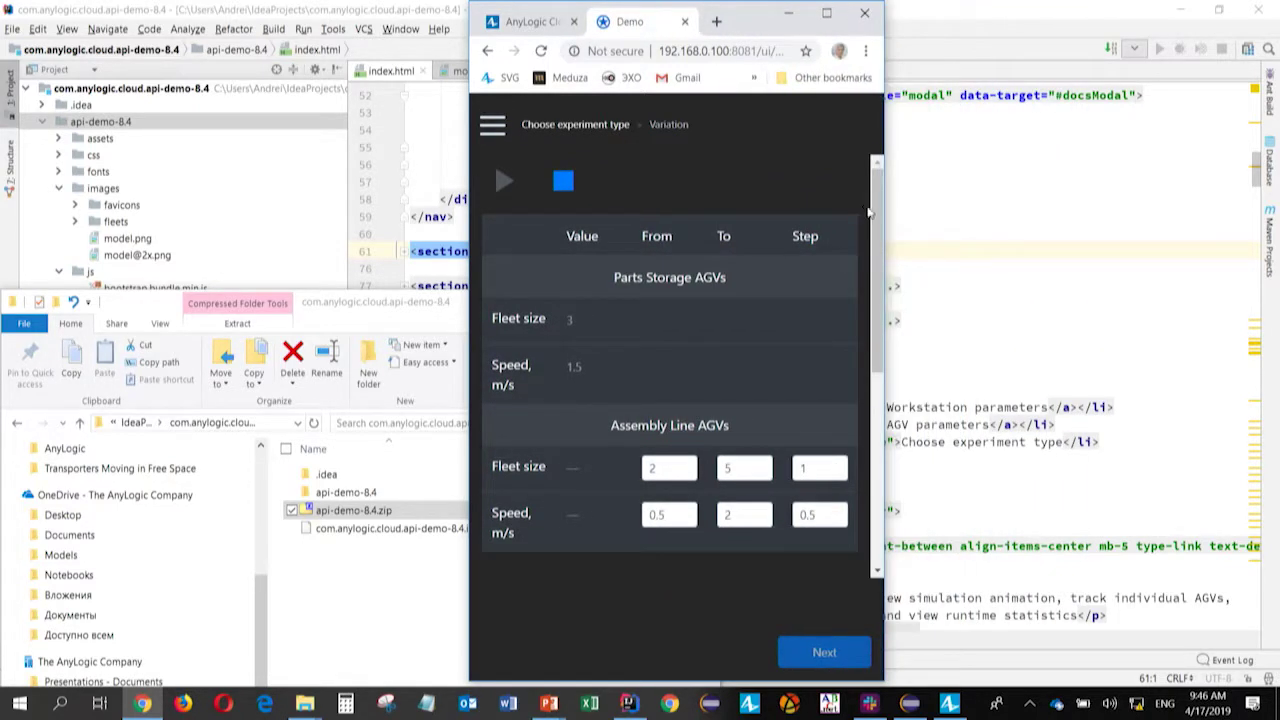
scroll(790, 334, down, 4)
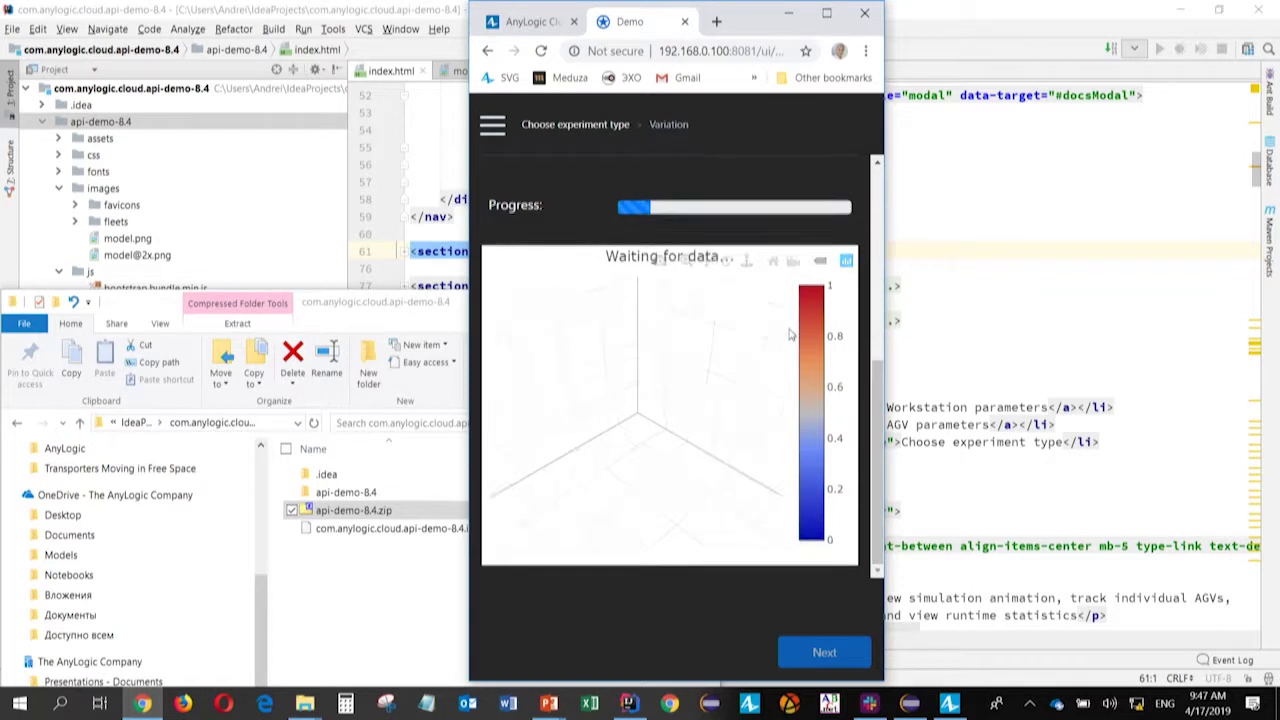
scroll(795, 330, up, 2)
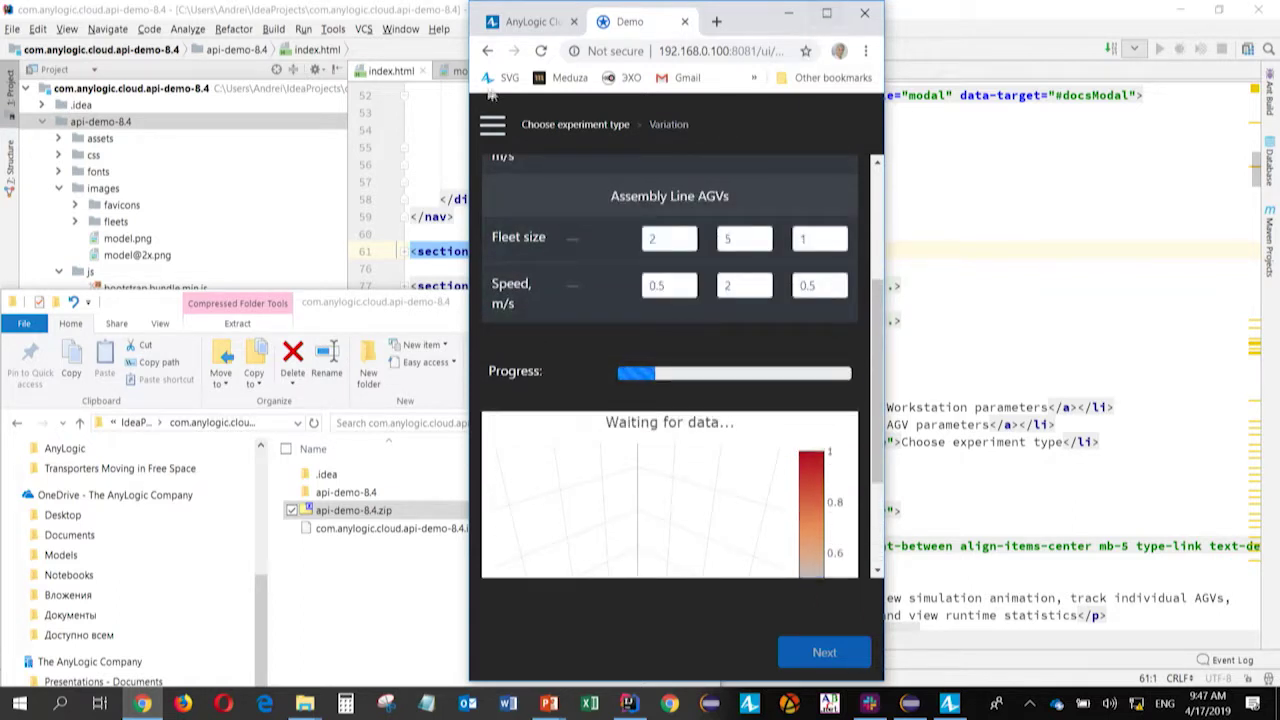
click(492, 124)
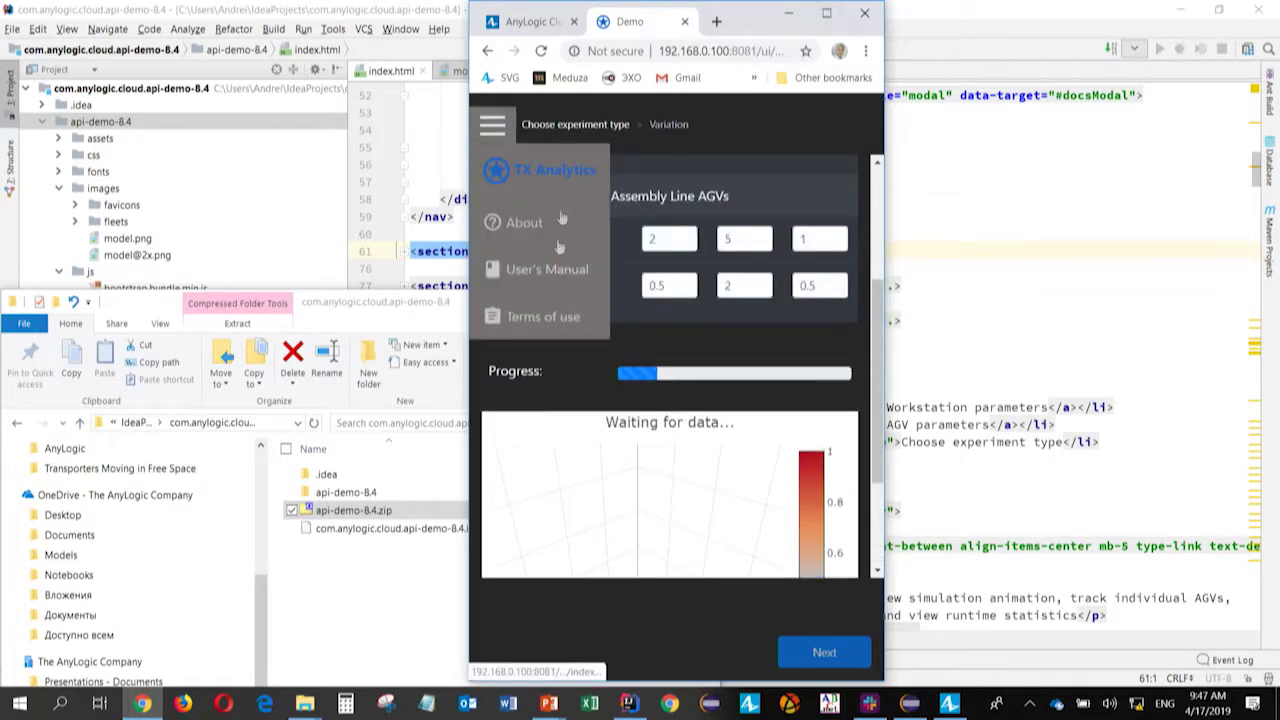
click(788, 137)
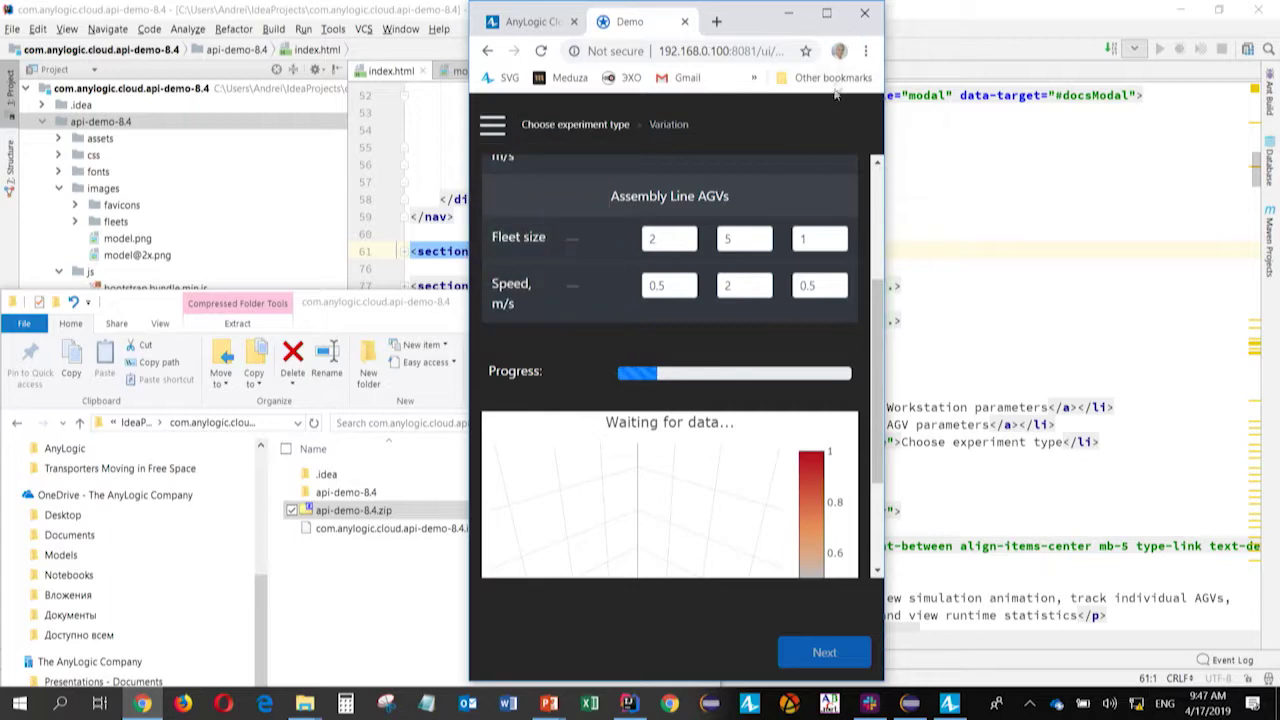
click(826, 13)
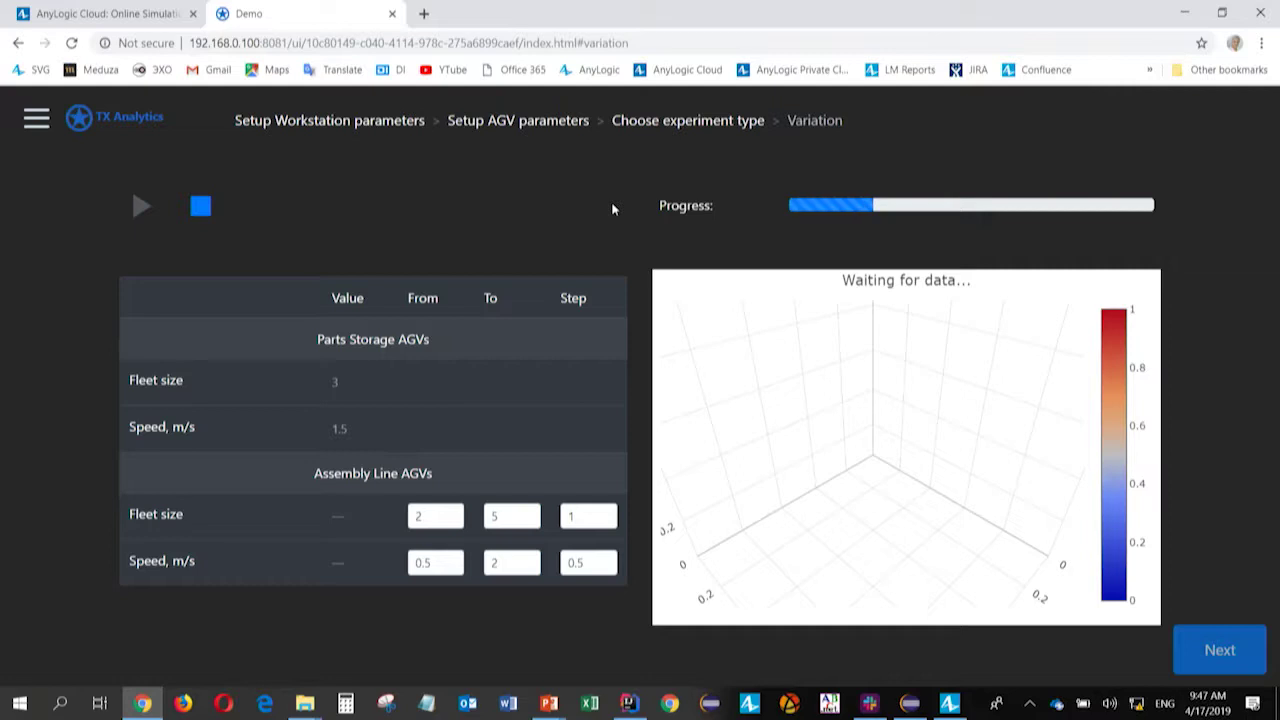
- Highlight the server's IP address in the page URL while the run progresses
click(193, 45)
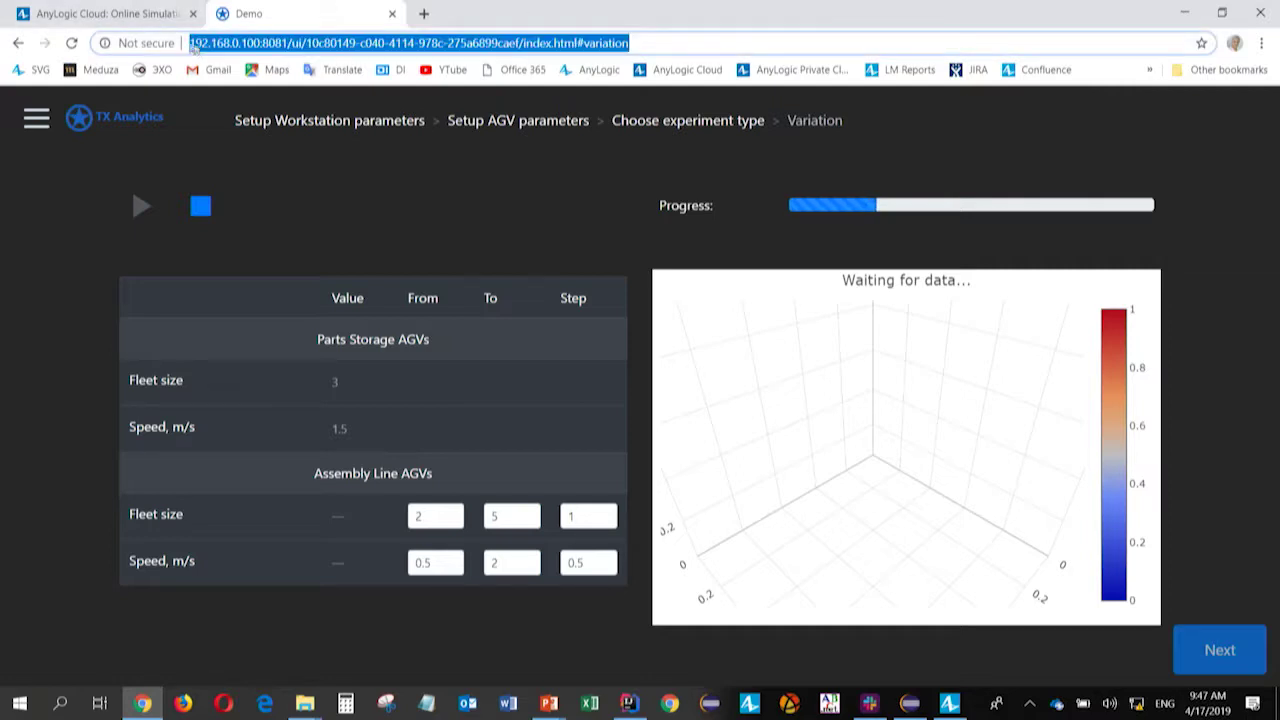
drag(190, 45, 266, 45)
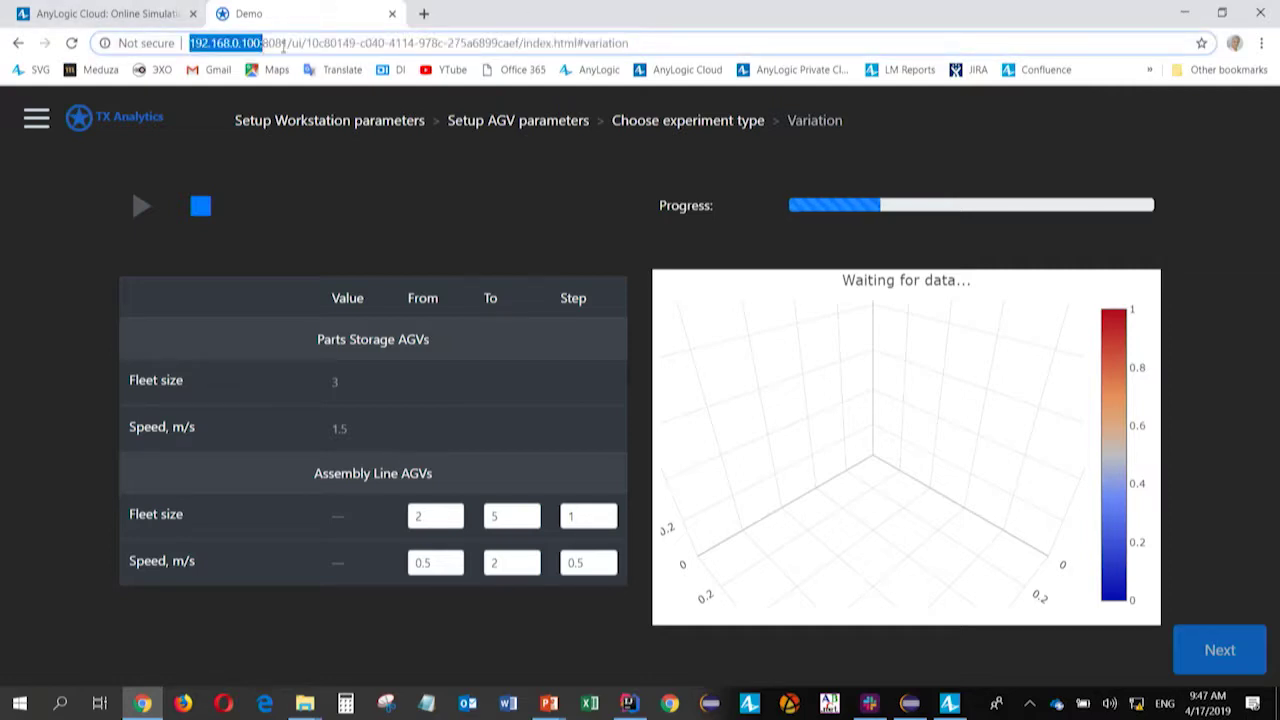
click(284, 45)
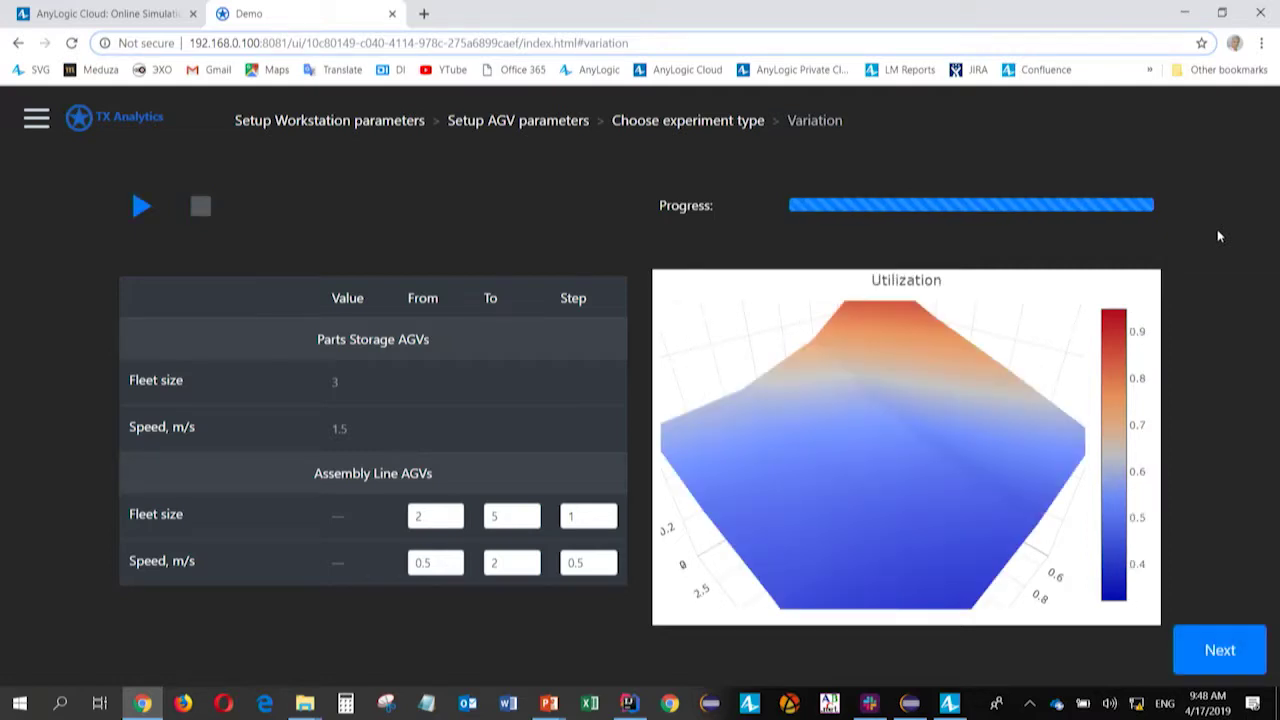
- Rotate the Utilization 3D surface to inspect its Speed and Size axes, then advance to Save
scroll(942, 525, down, 3)
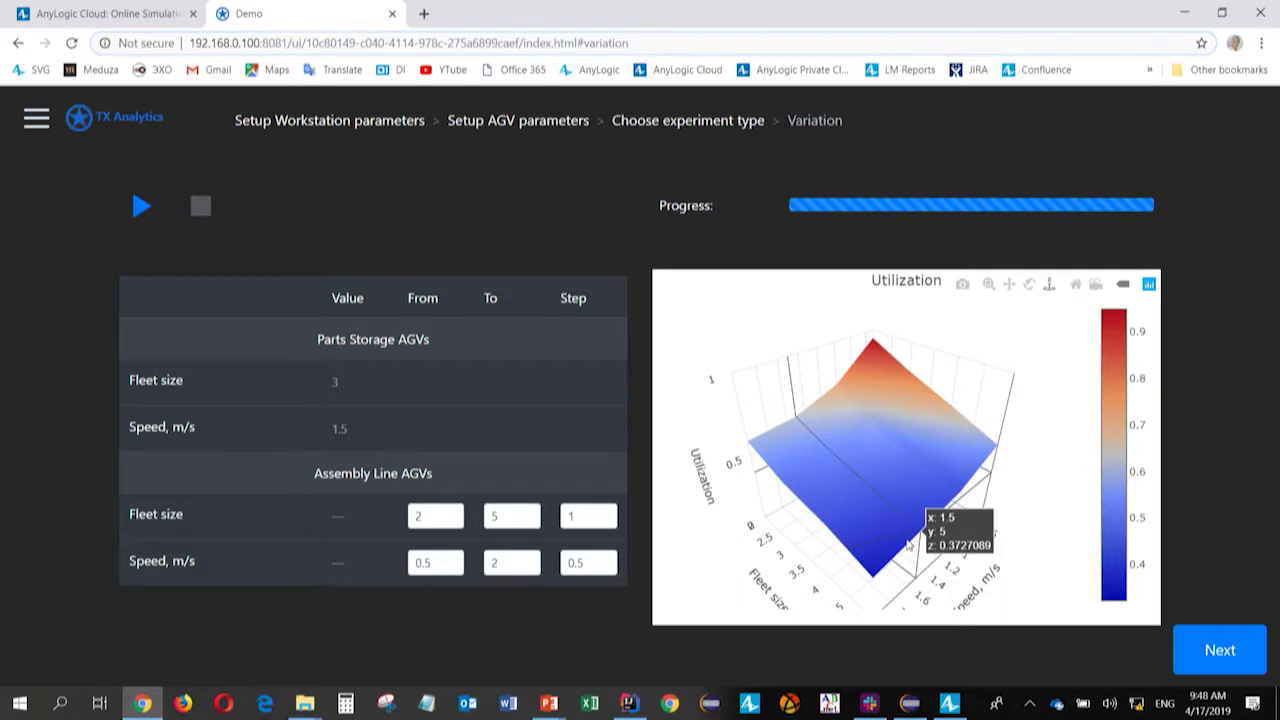
drag(920, 528, 982, 538)
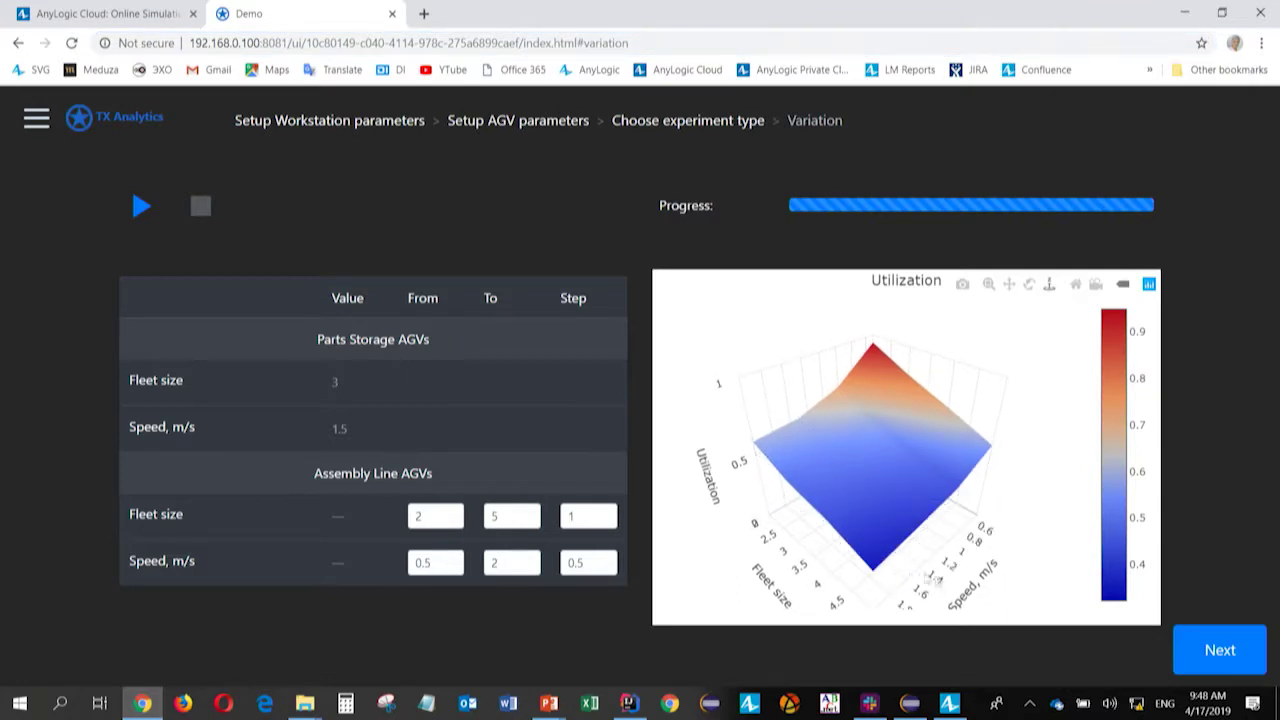
drag(926, 576, 922, 567)
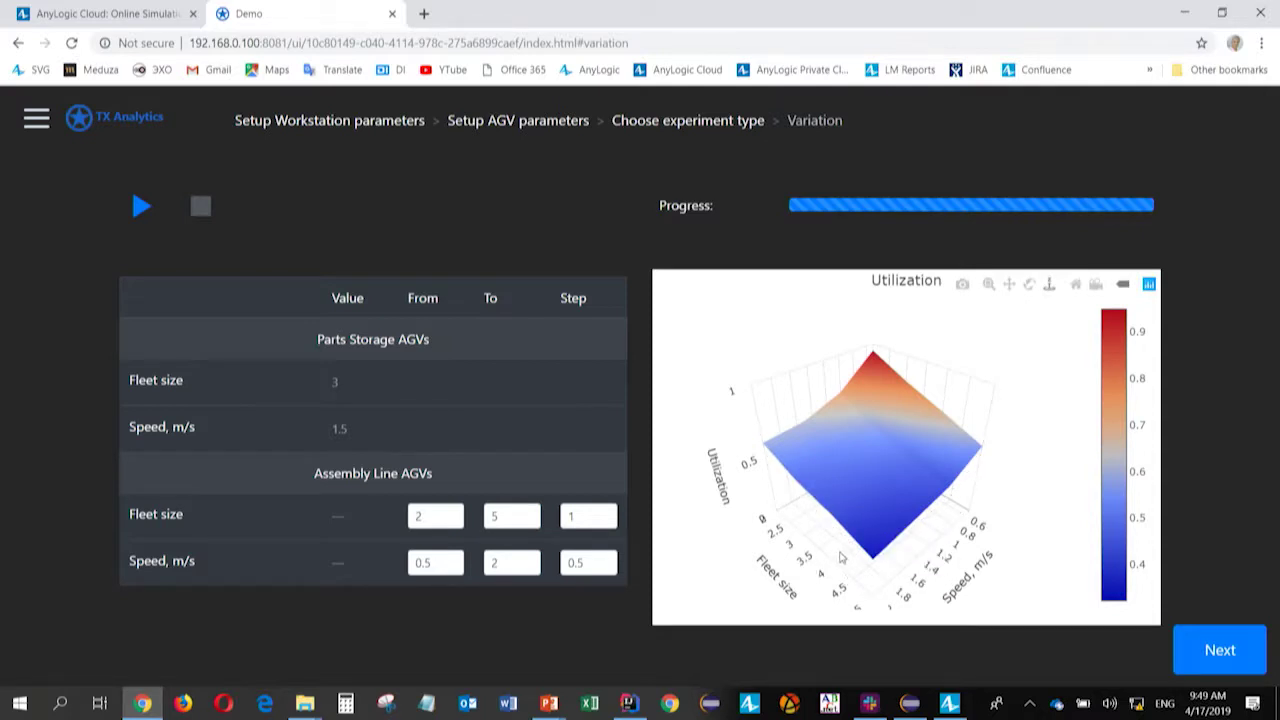
mouse_move(867, 540)
drag(970, 572, 953, 573)
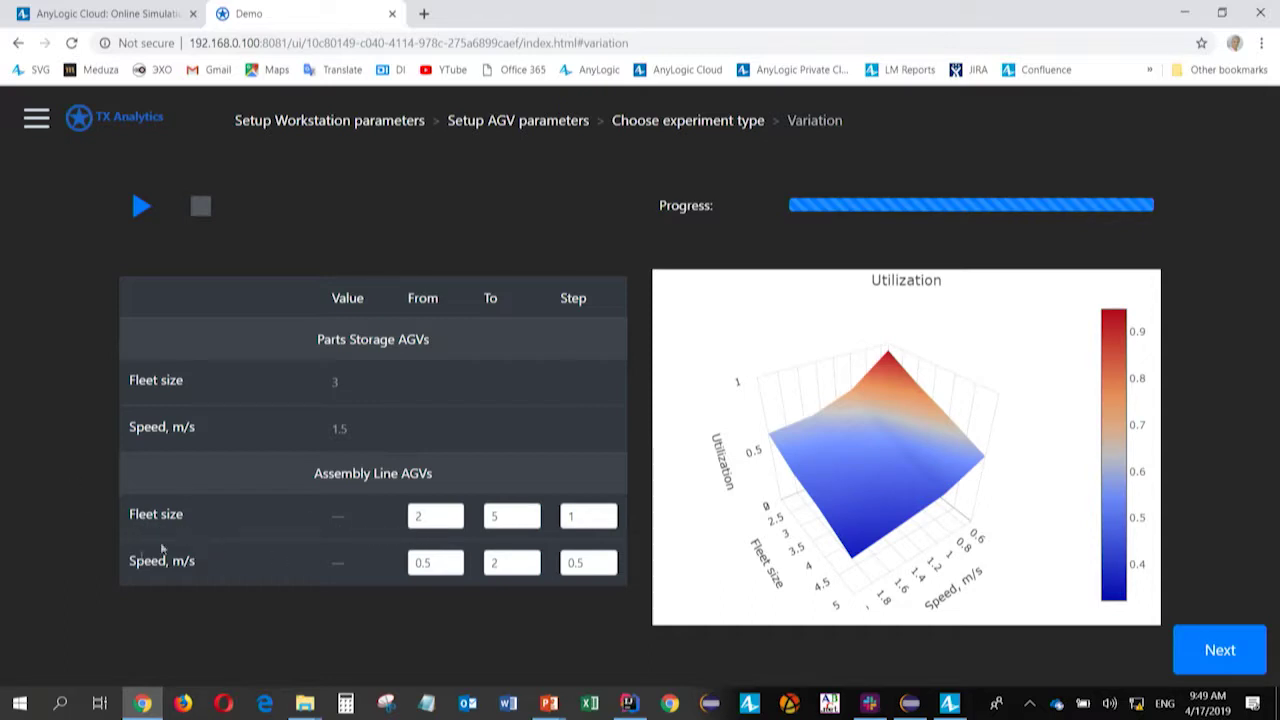
drag(980, 597, 838, 552)
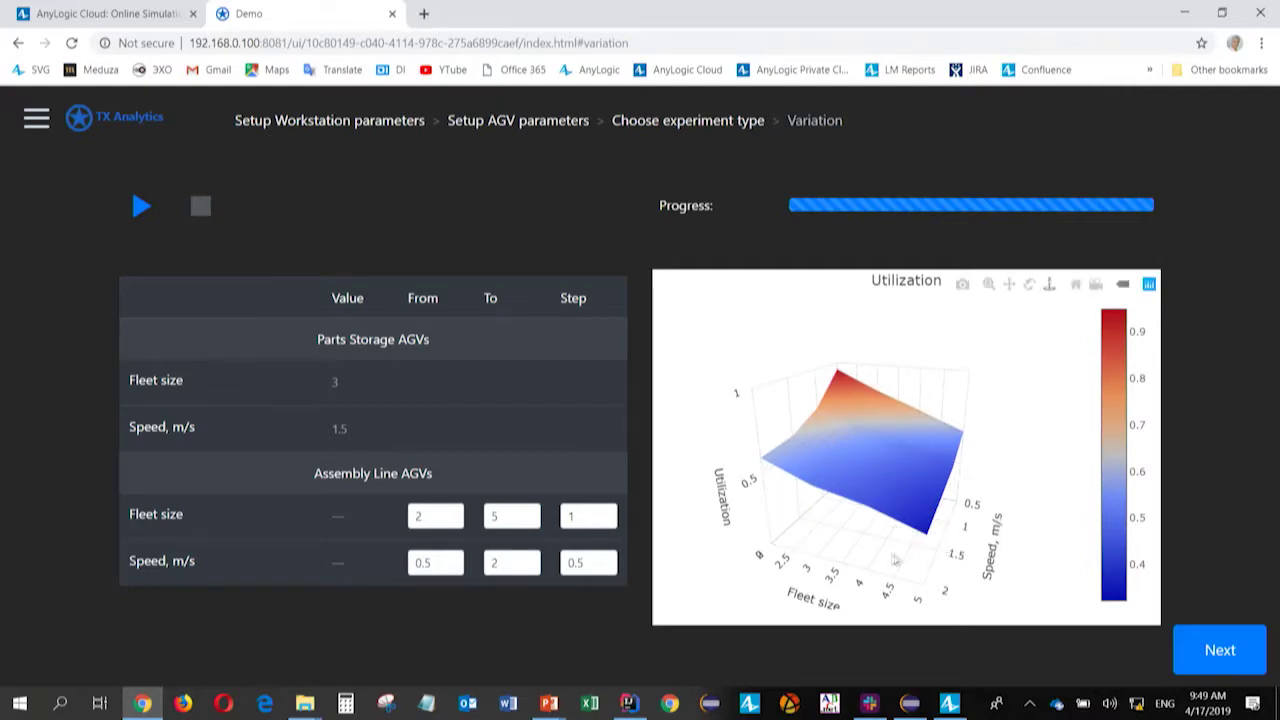
drag(857, 590, 866, 569)
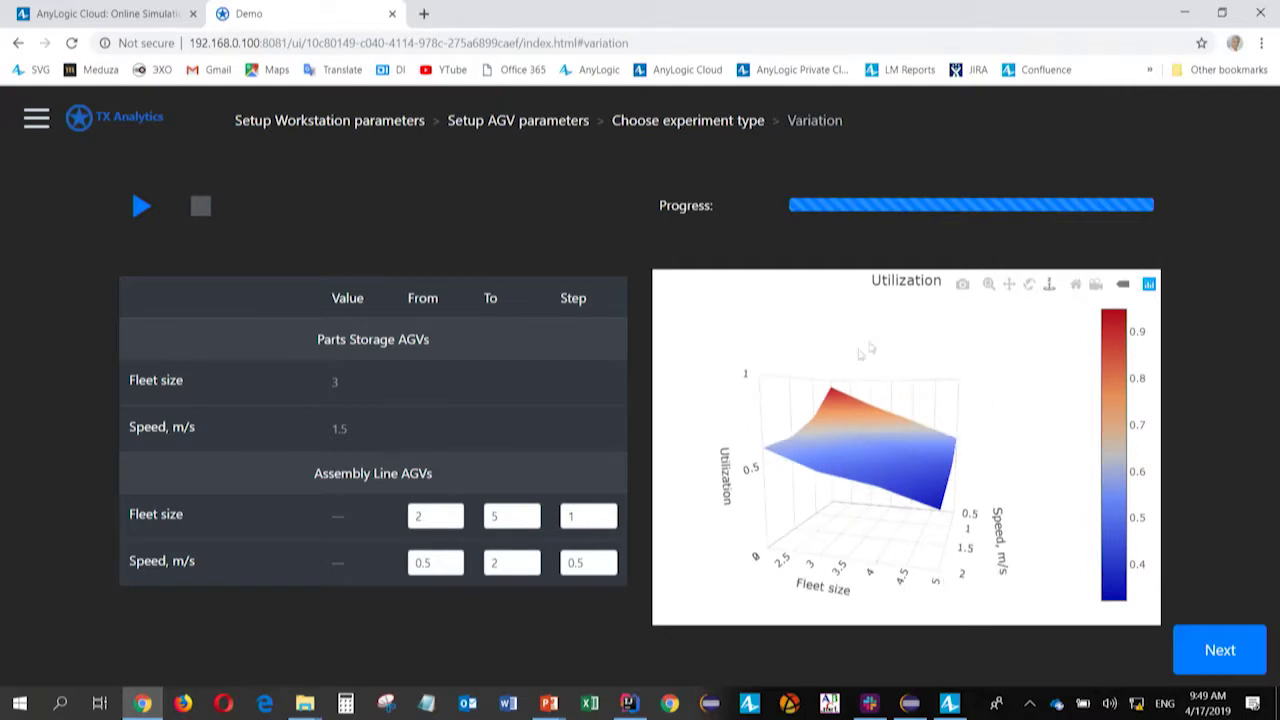
mouse_move(935, 521)
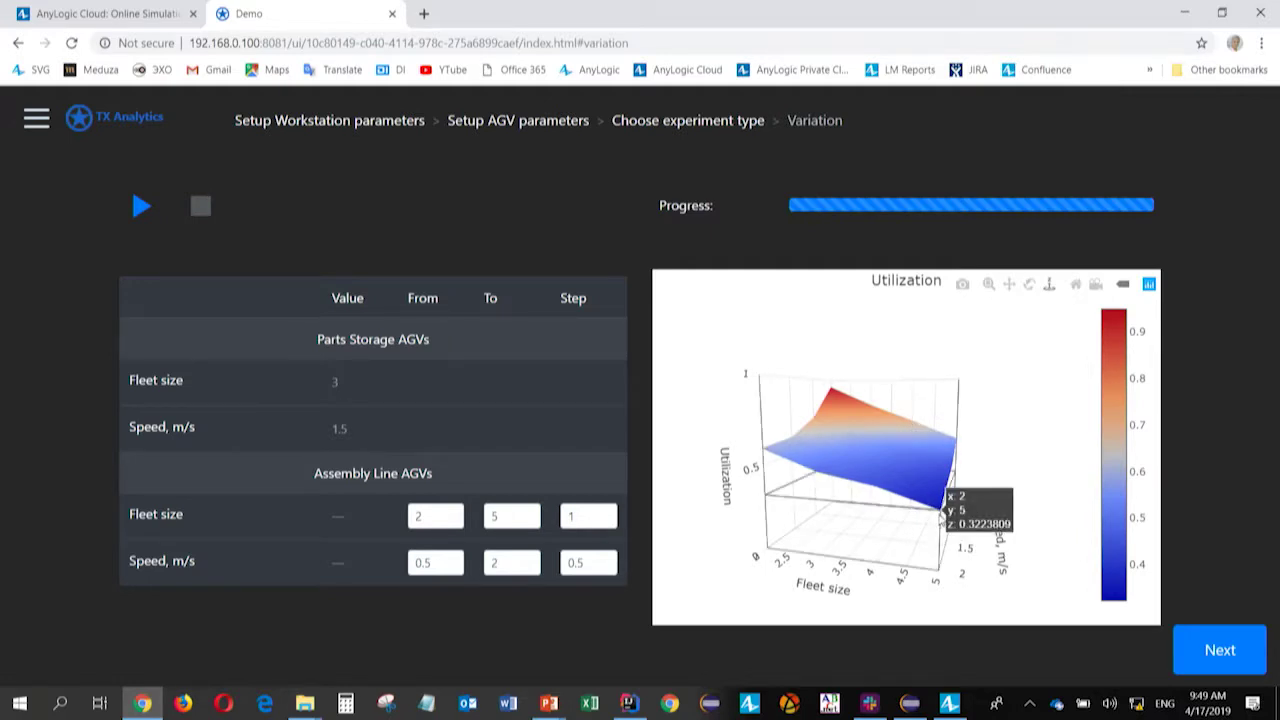
mouse_move(940, 515)
mouse_down()
mouse_move(1000, 560)
mouse_move(790, 590)
mouse_move(951, 490)
mouse_move(958, 518)
mouse_up()
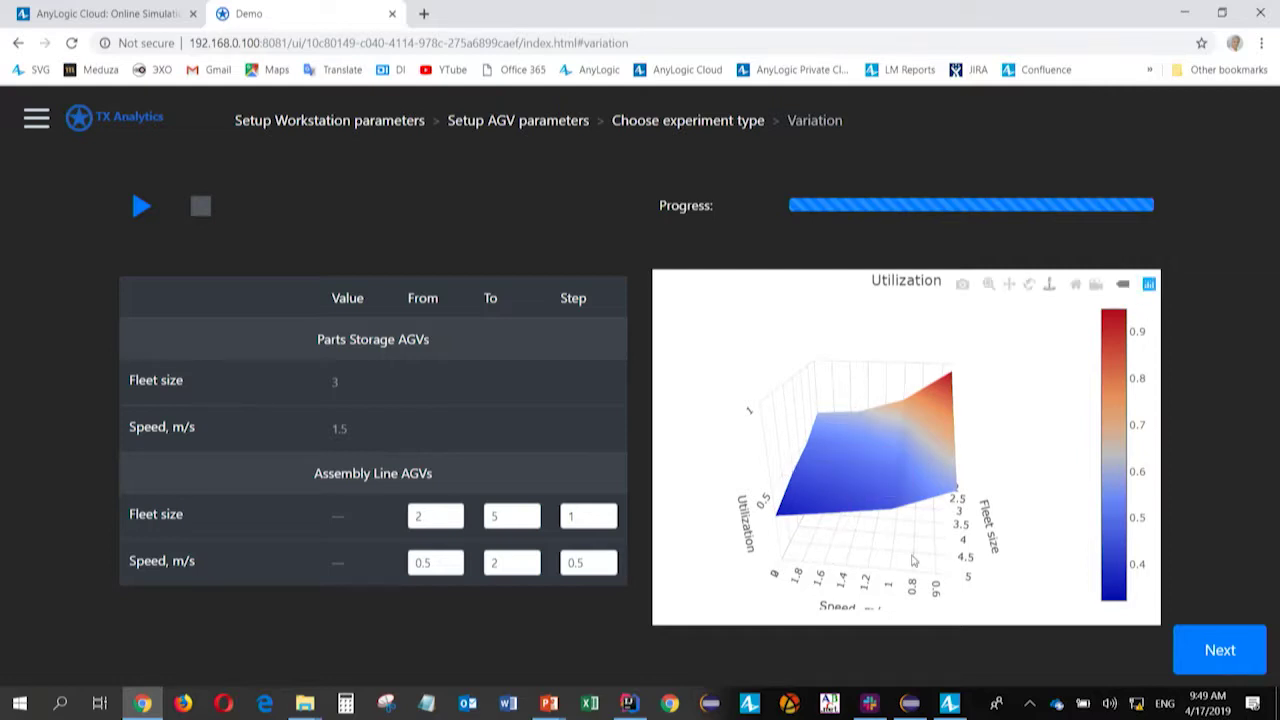
click(1219, 651)
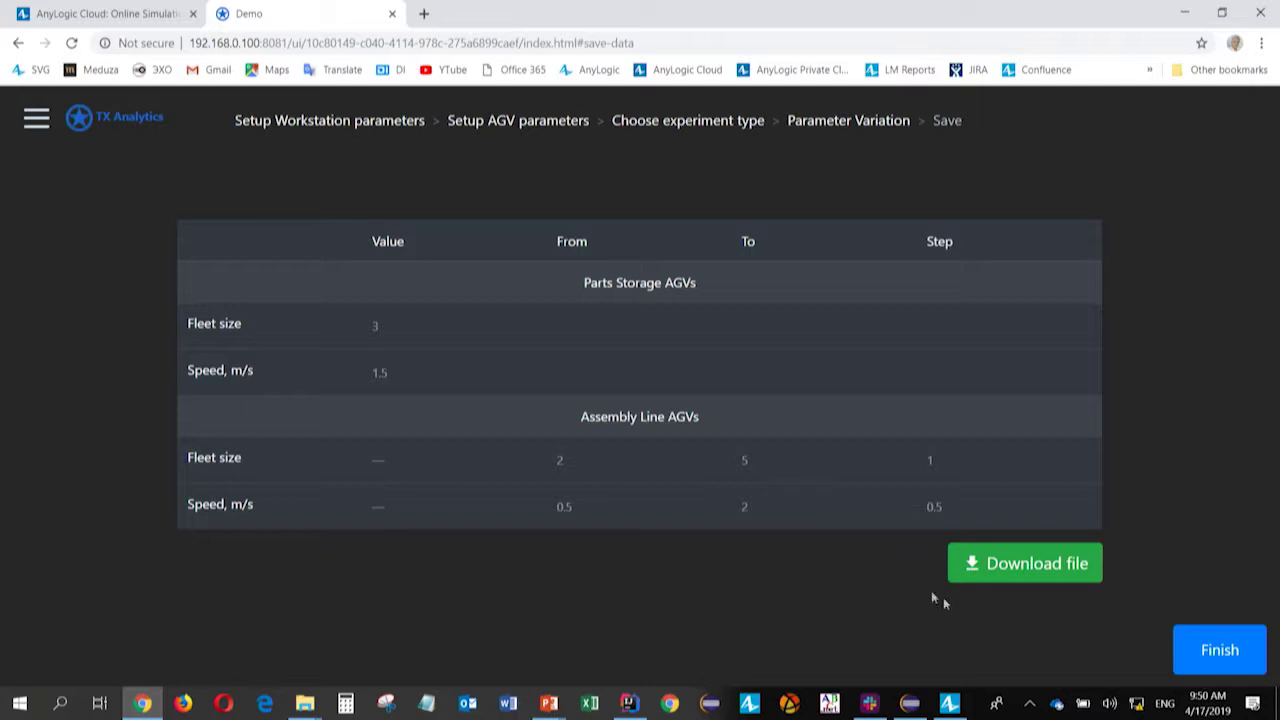
- Download utilization_data (5).csv and open it in Excel
click(1018, 566)
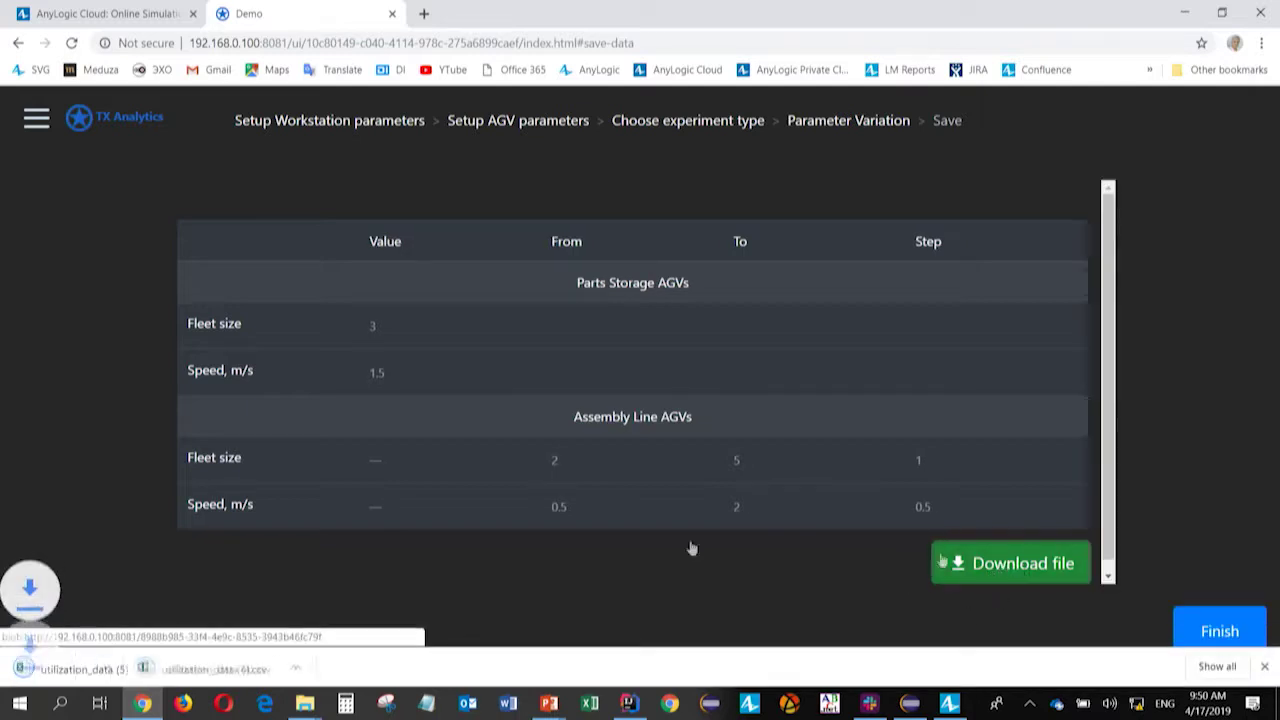
click(83, 675)
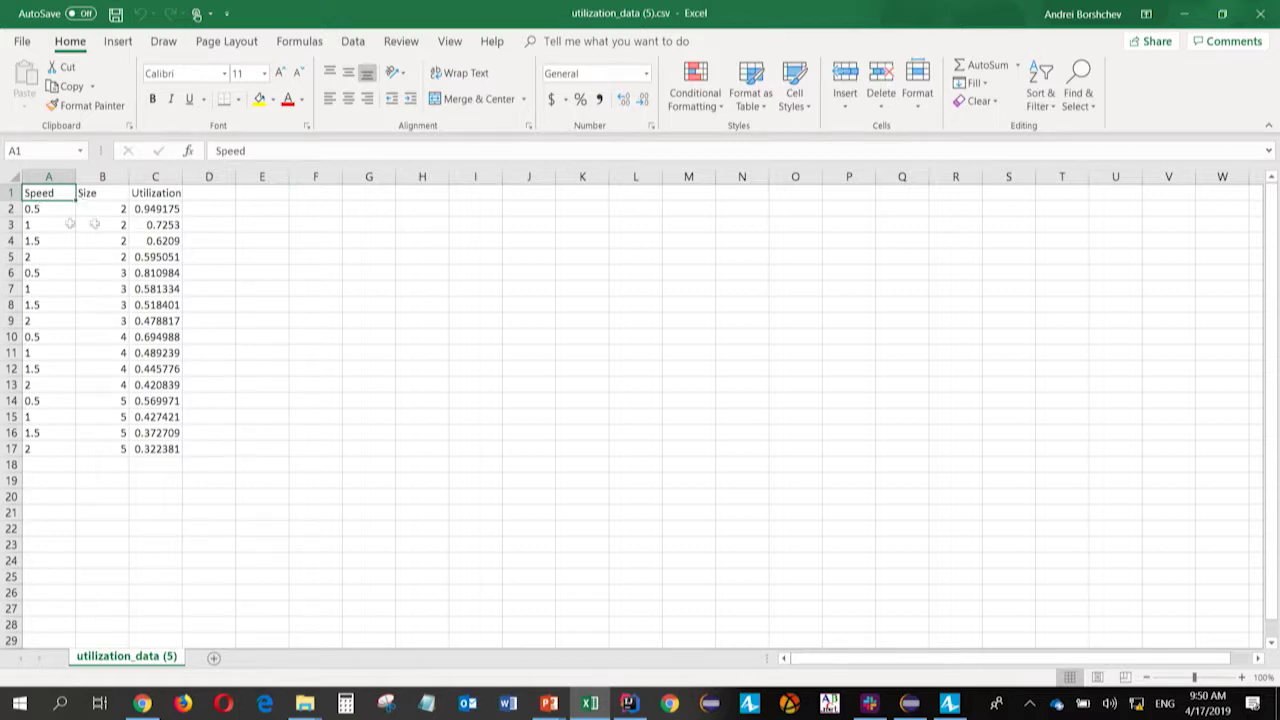
drag(40, 208, 184, 430)
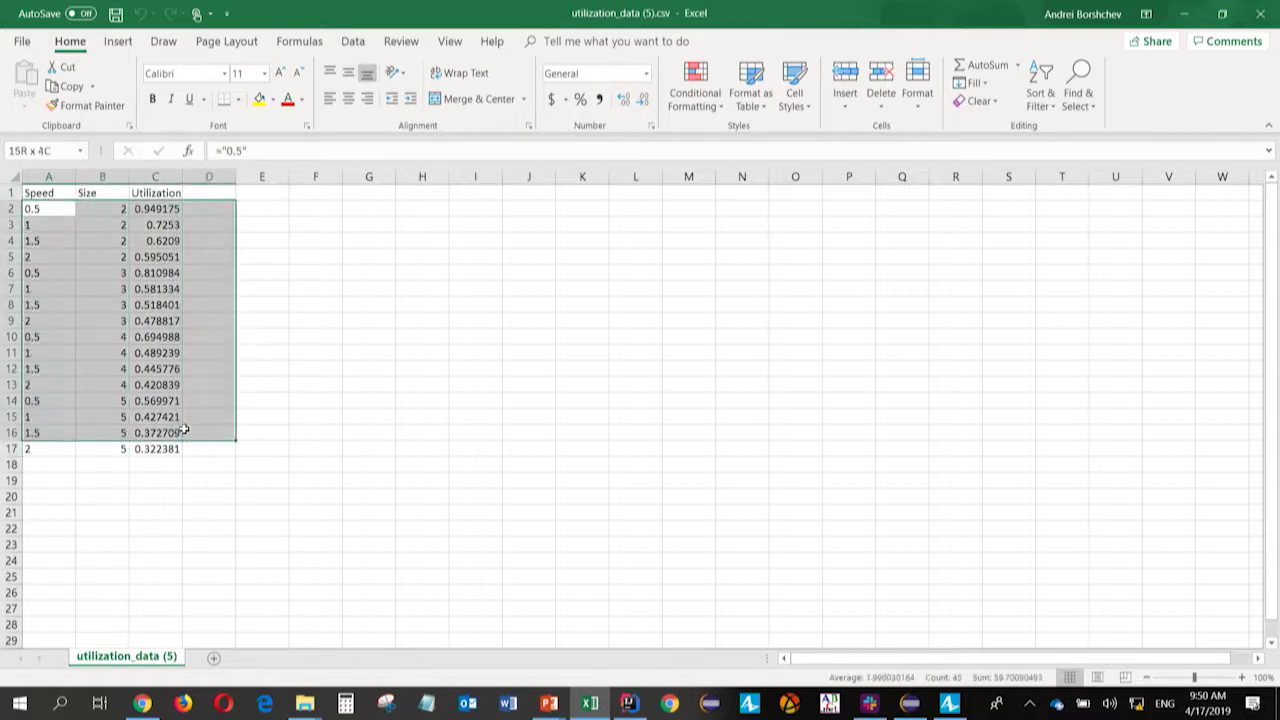
click(160, 449)
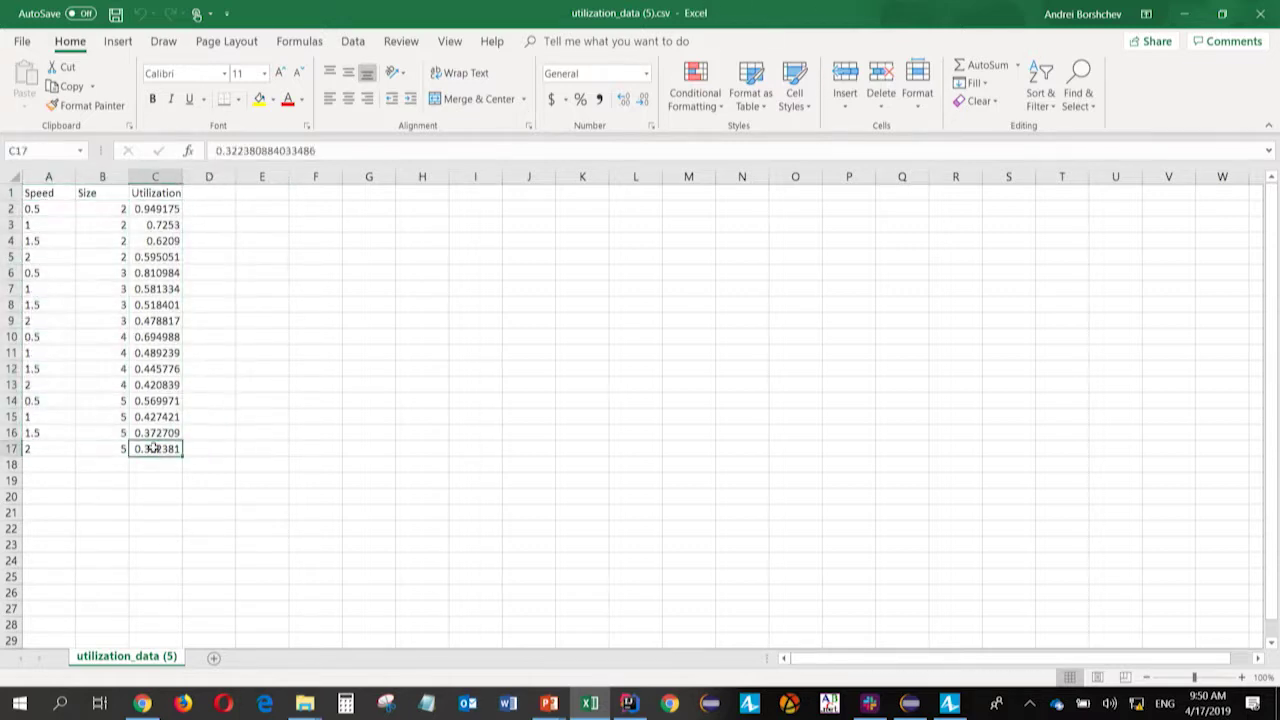
click(1260, 12)
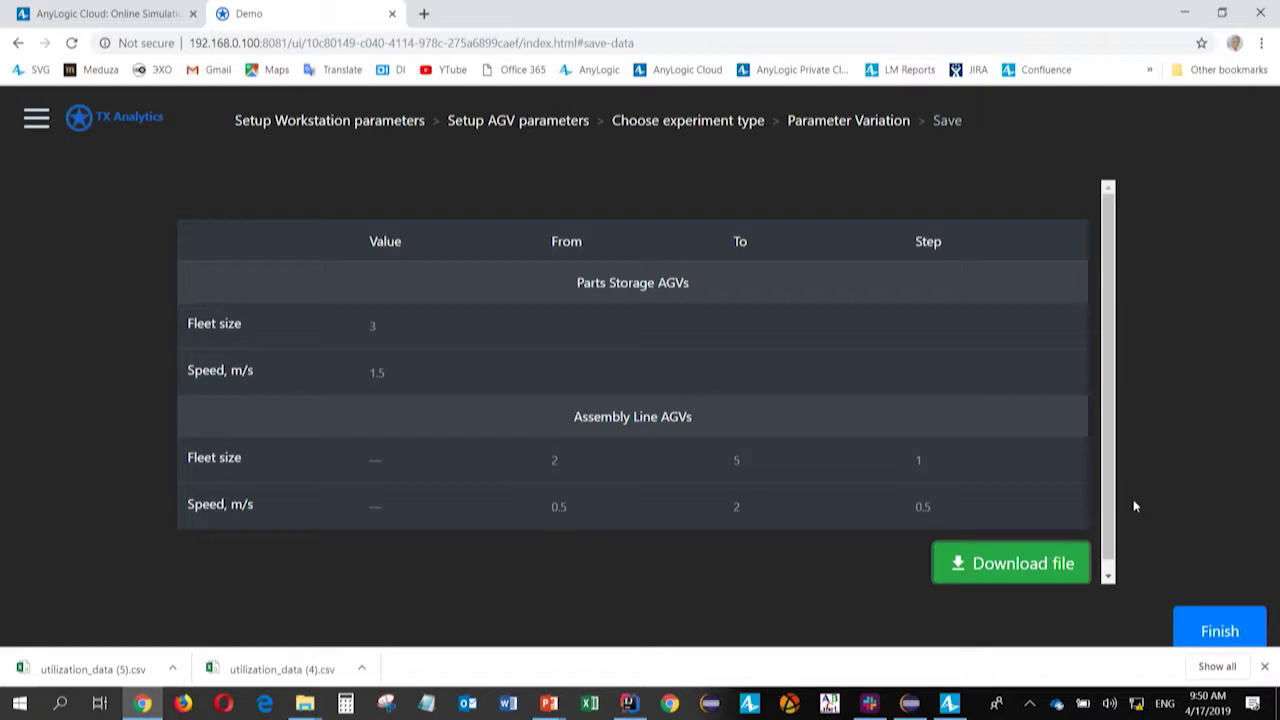
- Dismiss the downloads bar and finish the experiment wizard
click(1265, 666)
click(1240, 655)
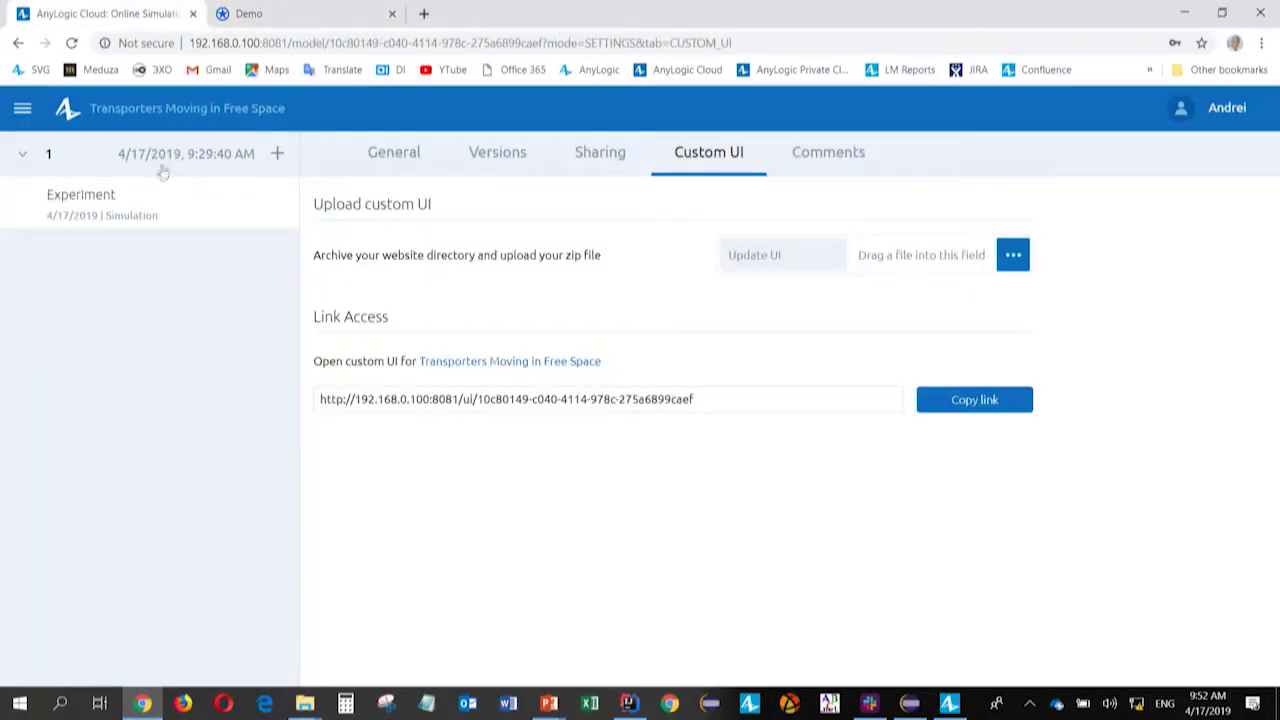
- Return to My models, open the Distribution Center model and start it from its thumbnail
click(75, 115)
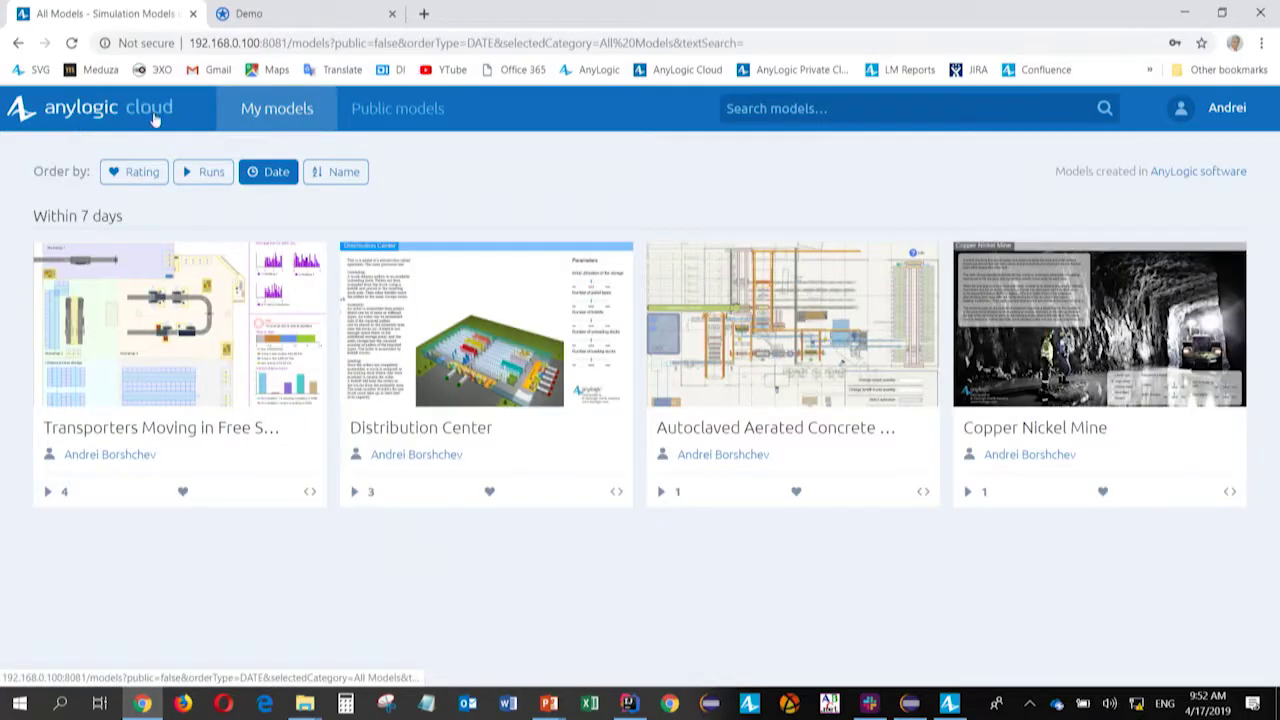
click(180, 330)
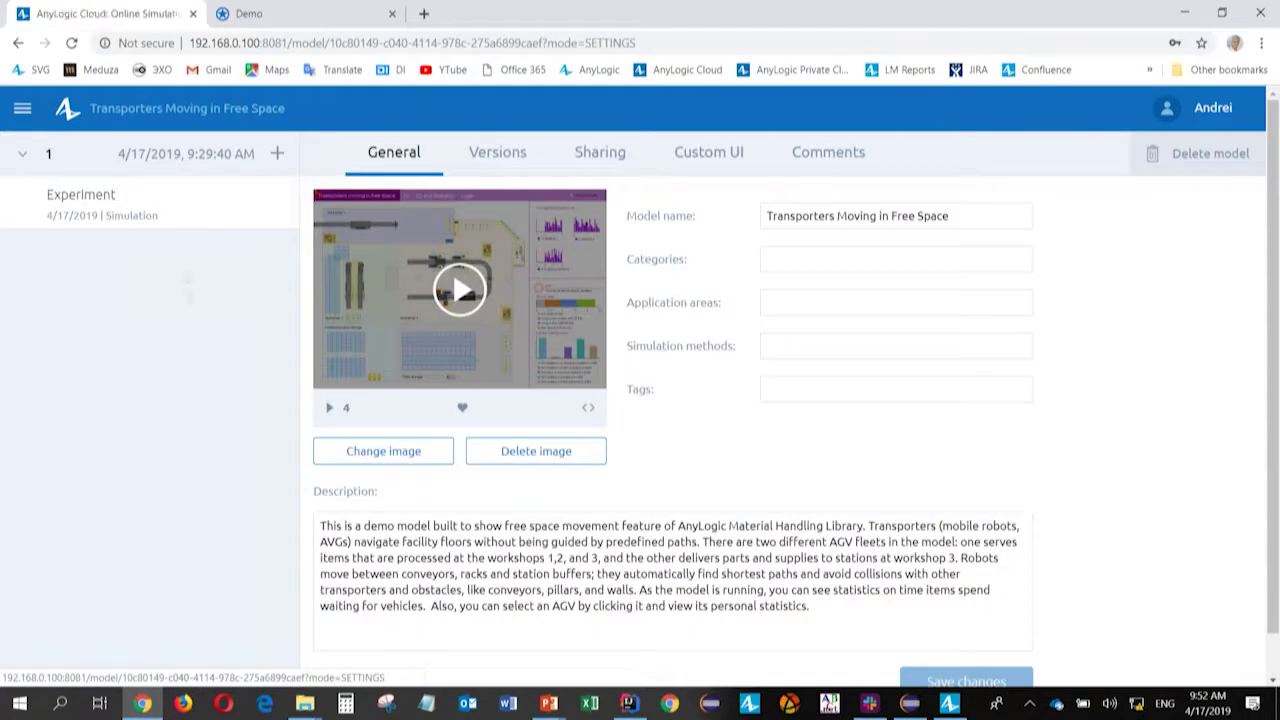
click(68, 112)
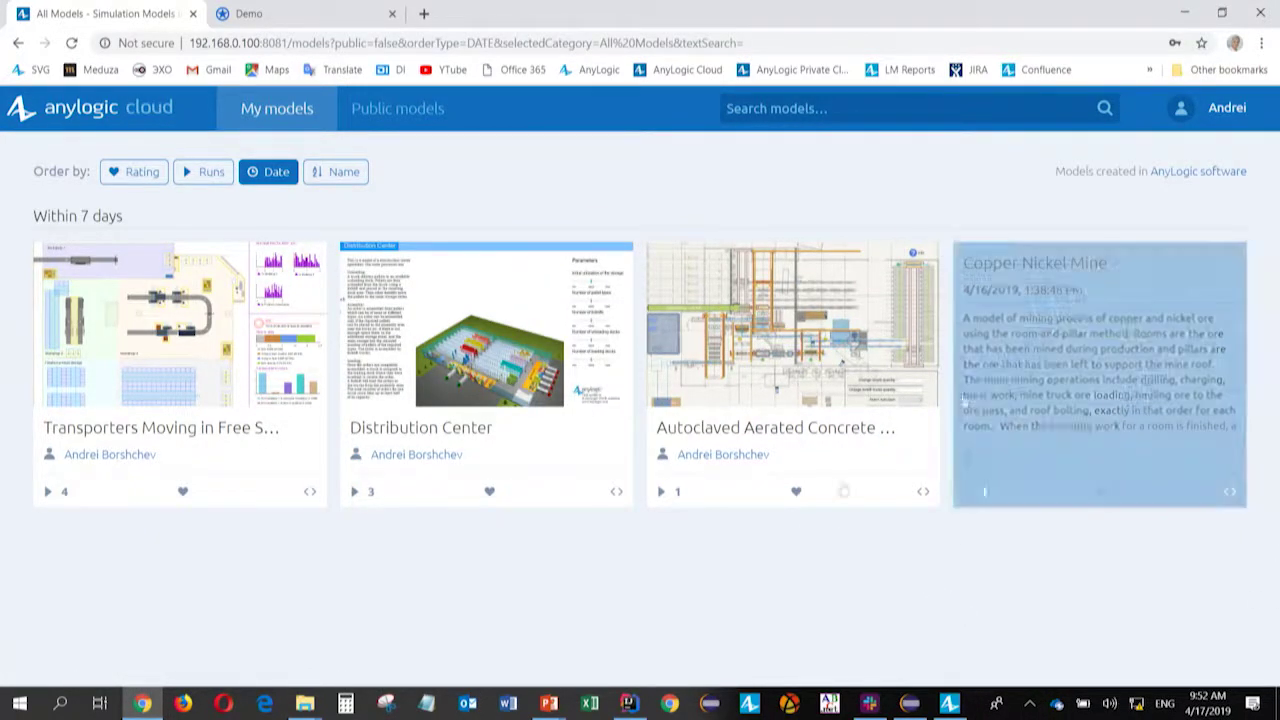
click(406, 345)
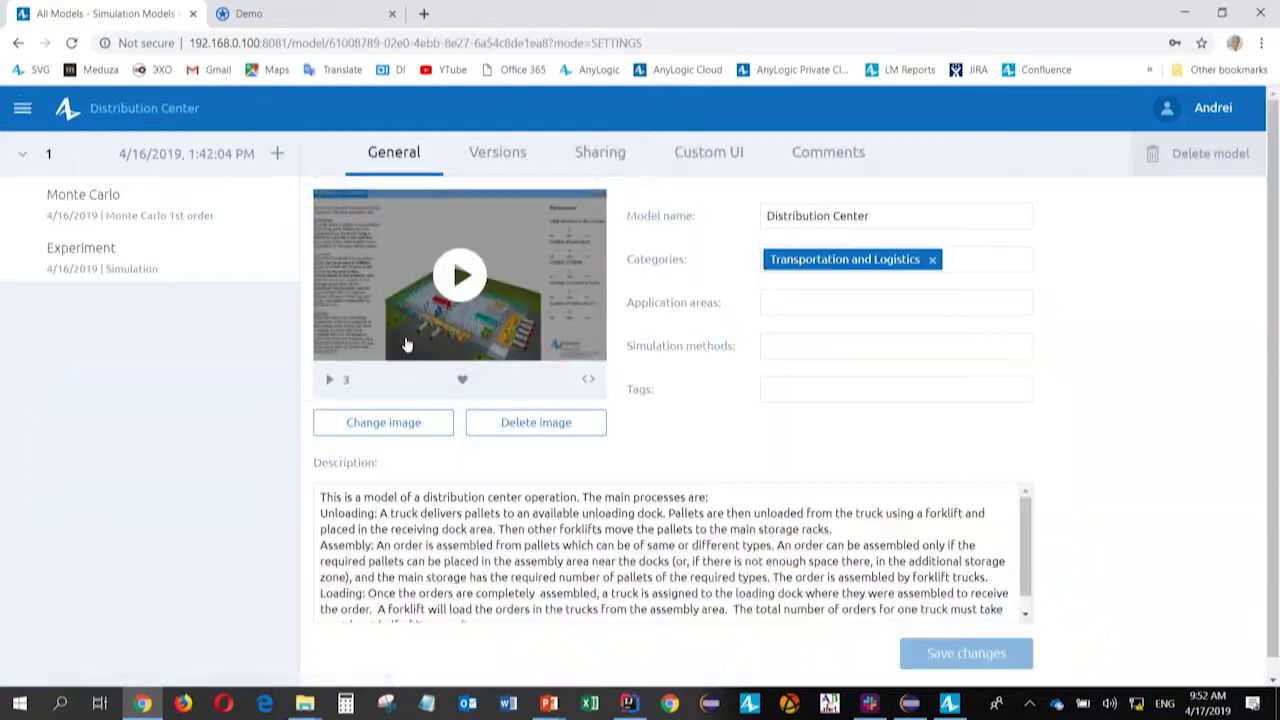
click(468, 280)
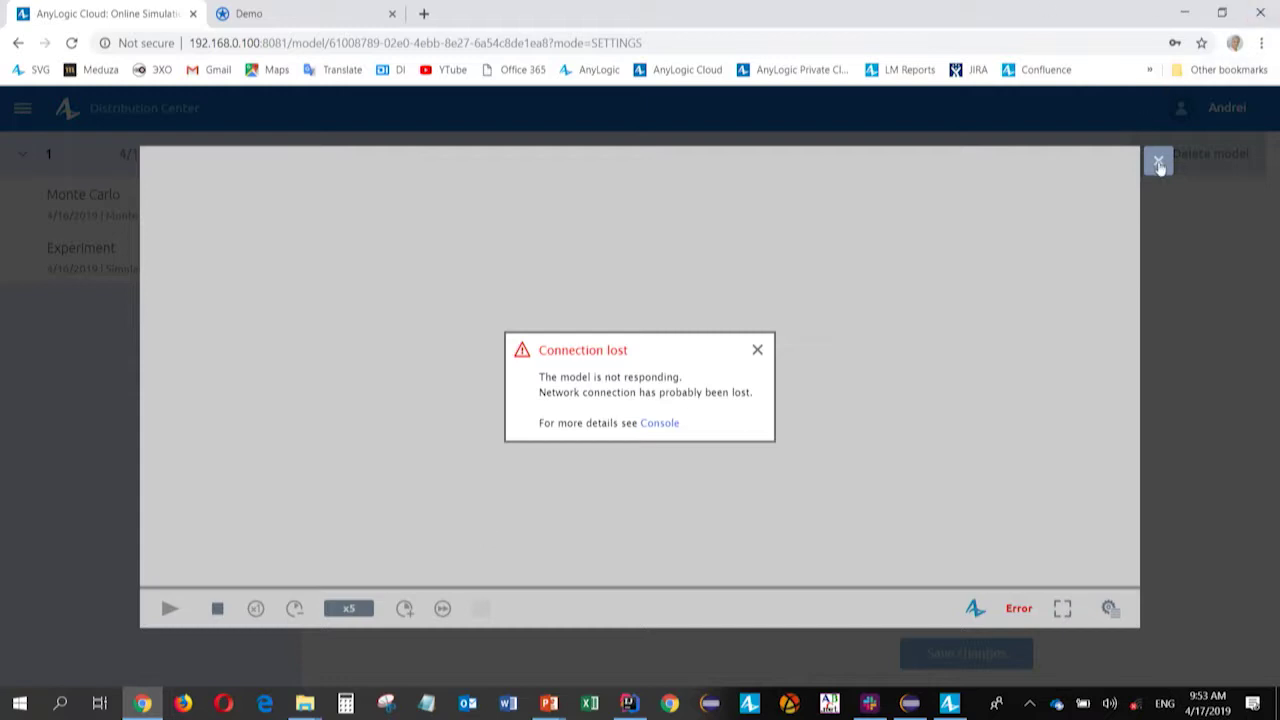
- Turn Wi-Fi back on from the Windows network panel
click(1133, 704)
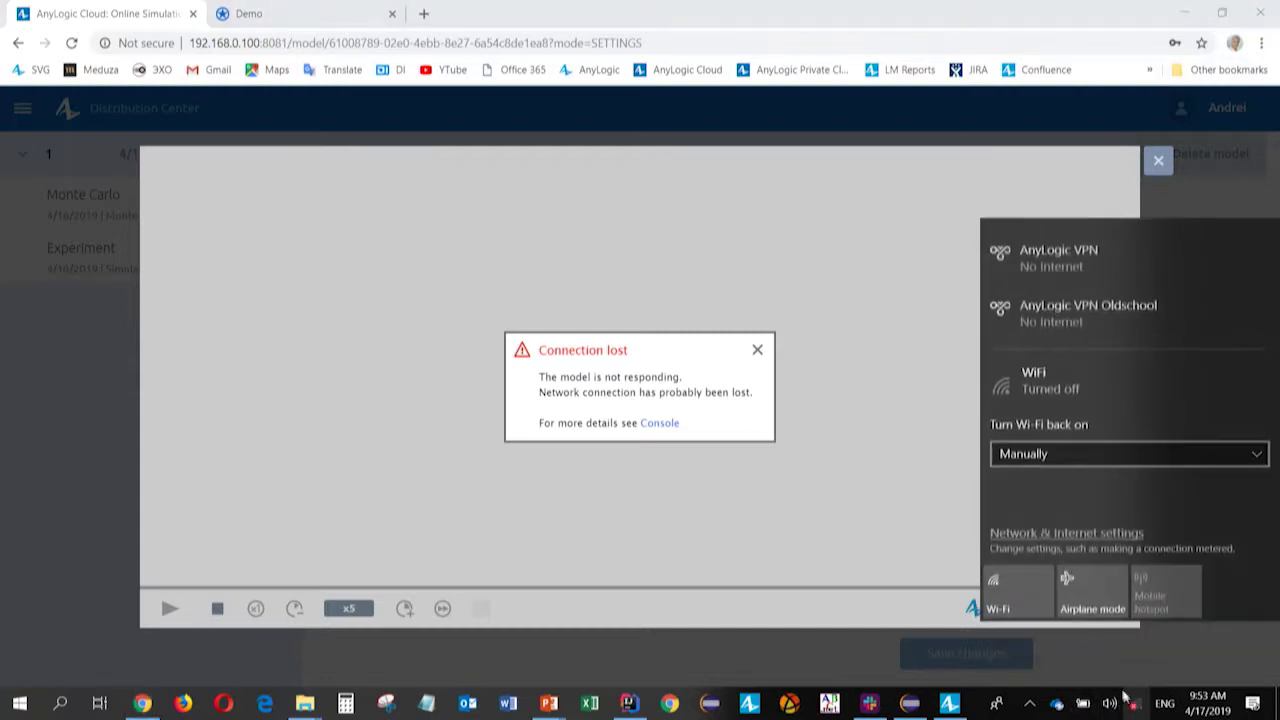
click(1031, 665)
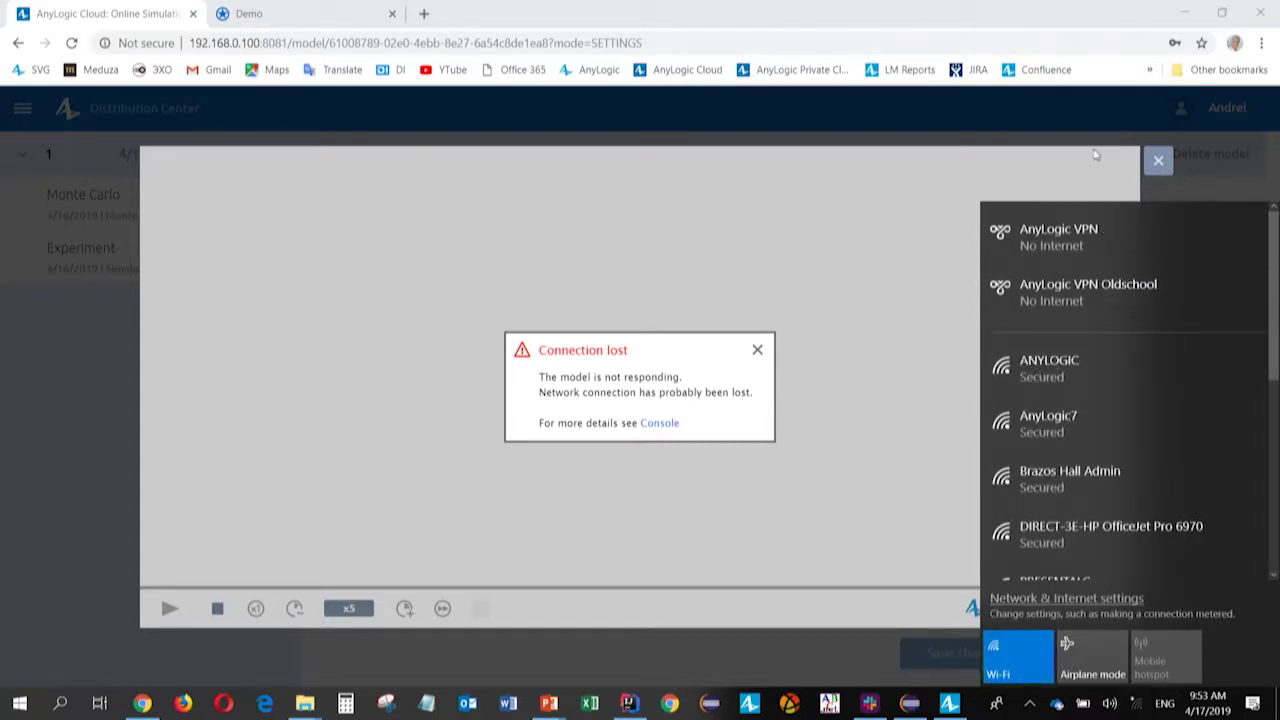
click(1159, 170)
- Close the failed Distribution Center run, reload the model page with F5, and minimize the browser
click(1159, 168)
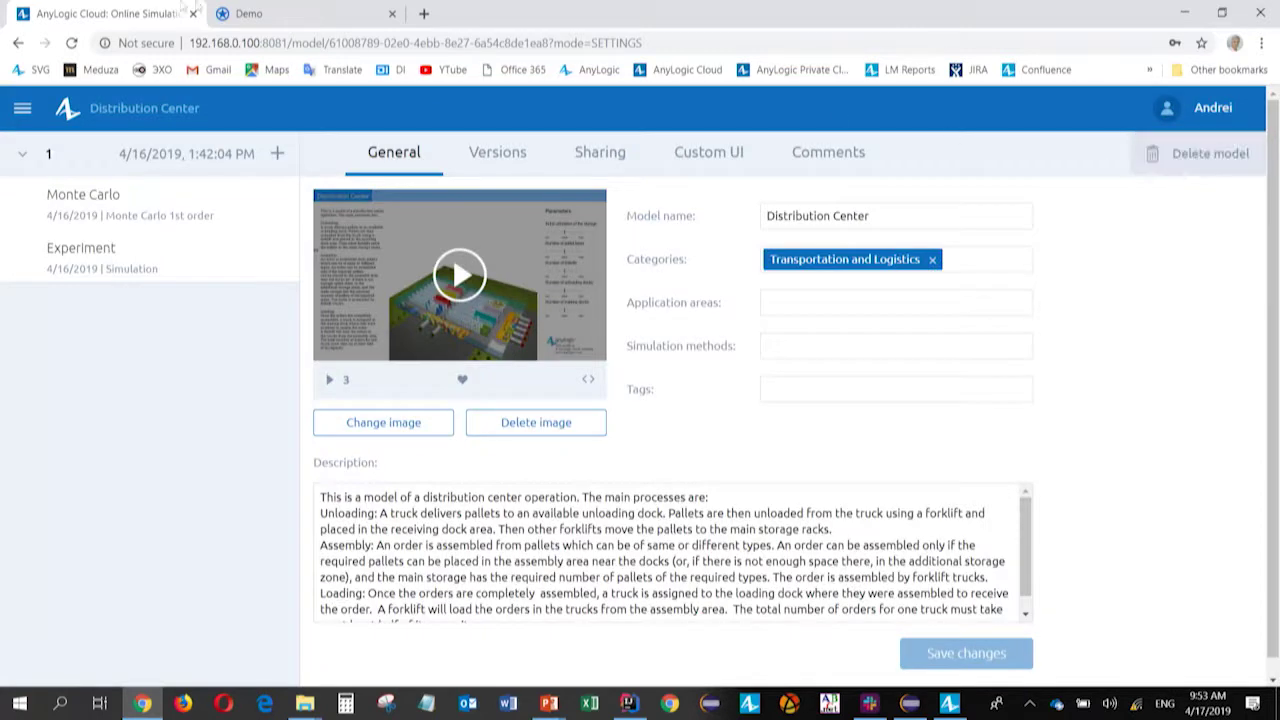
key(F5)
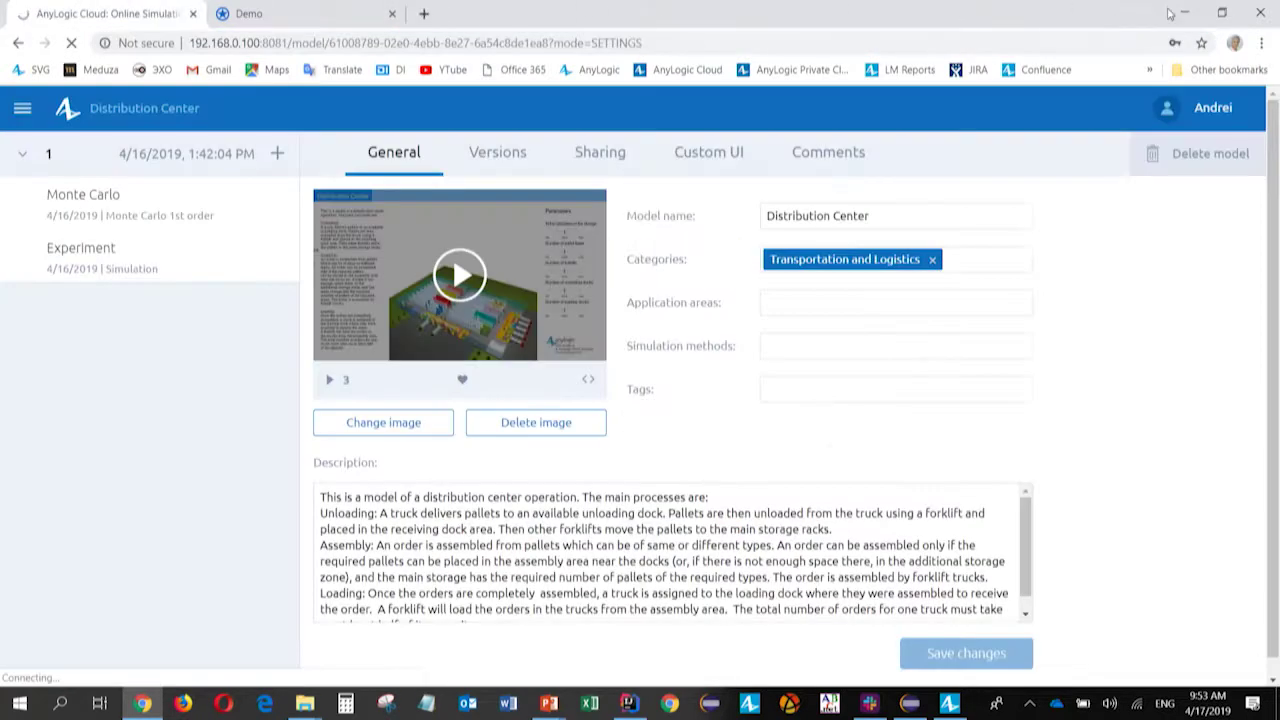
click(1187, 11)
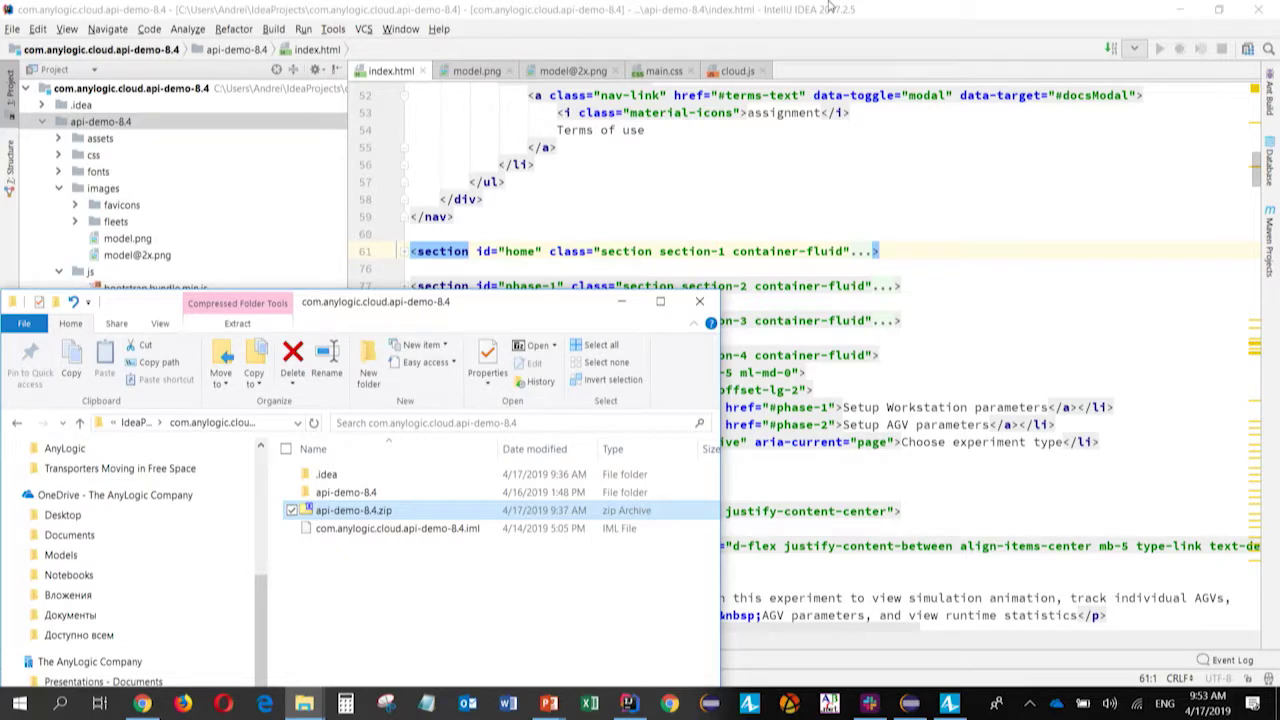
- Present the custom-ui-demo slide, exit the slide show, and bring Chrome back to the front
key(alt+Tab)
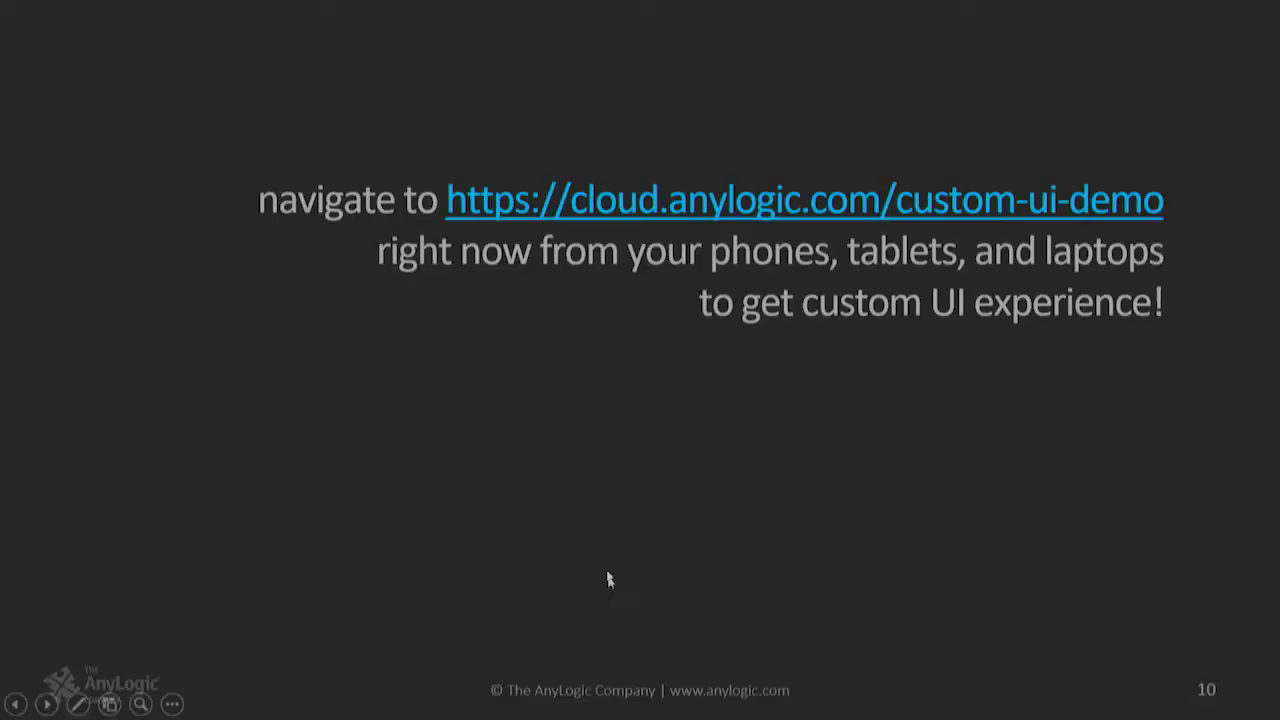
key(Escape)
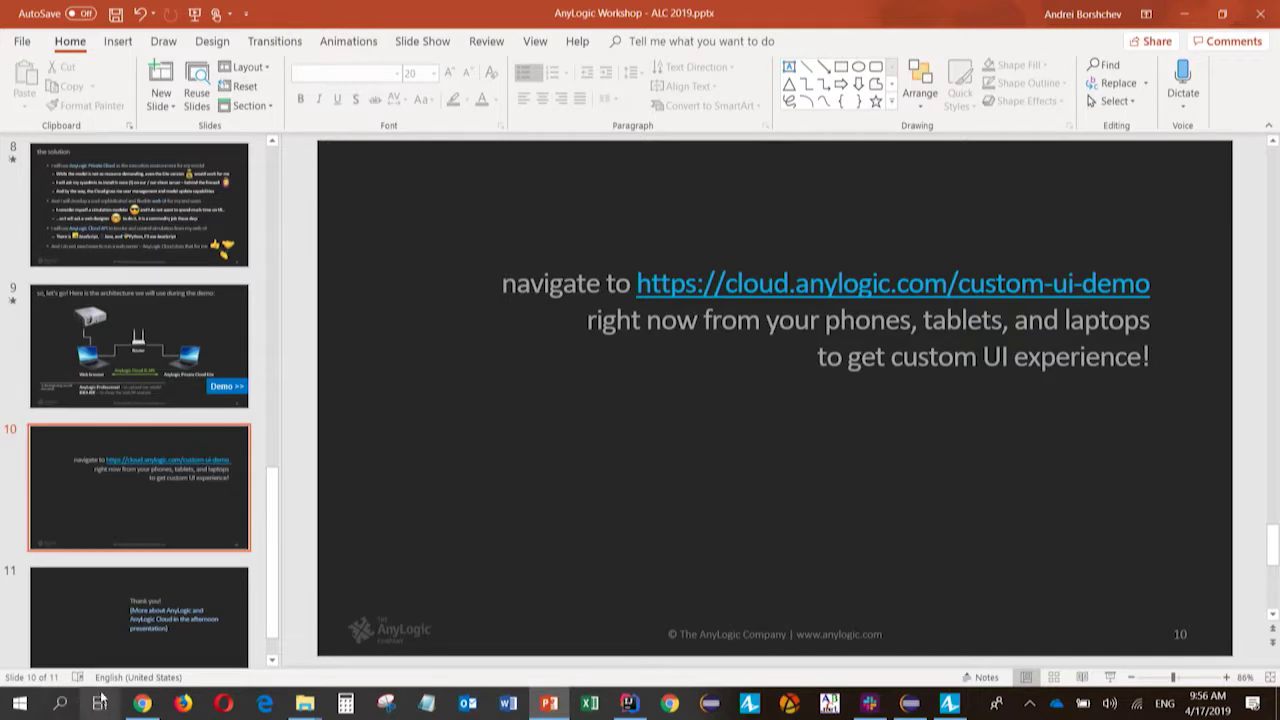
click(142, 704)
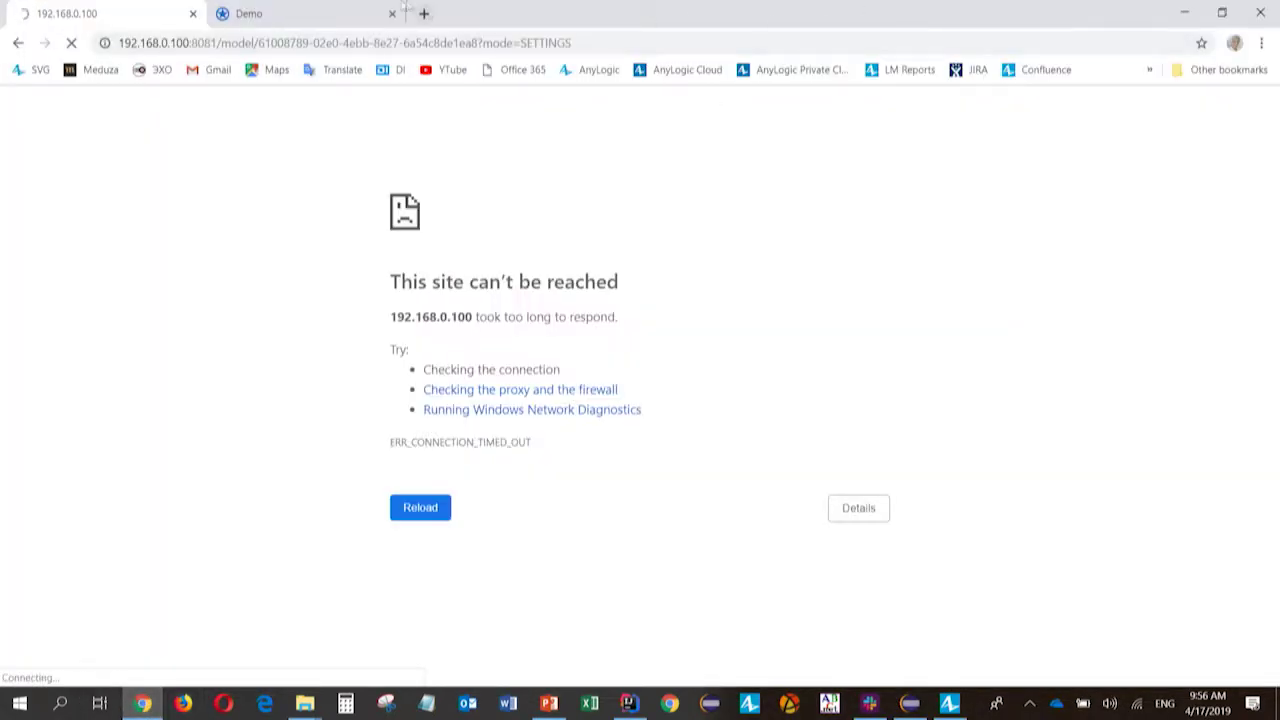
- In a new tab on cloud.anylogic.com, open the Manufacturing model's Custom UI settings
click(330, 18)
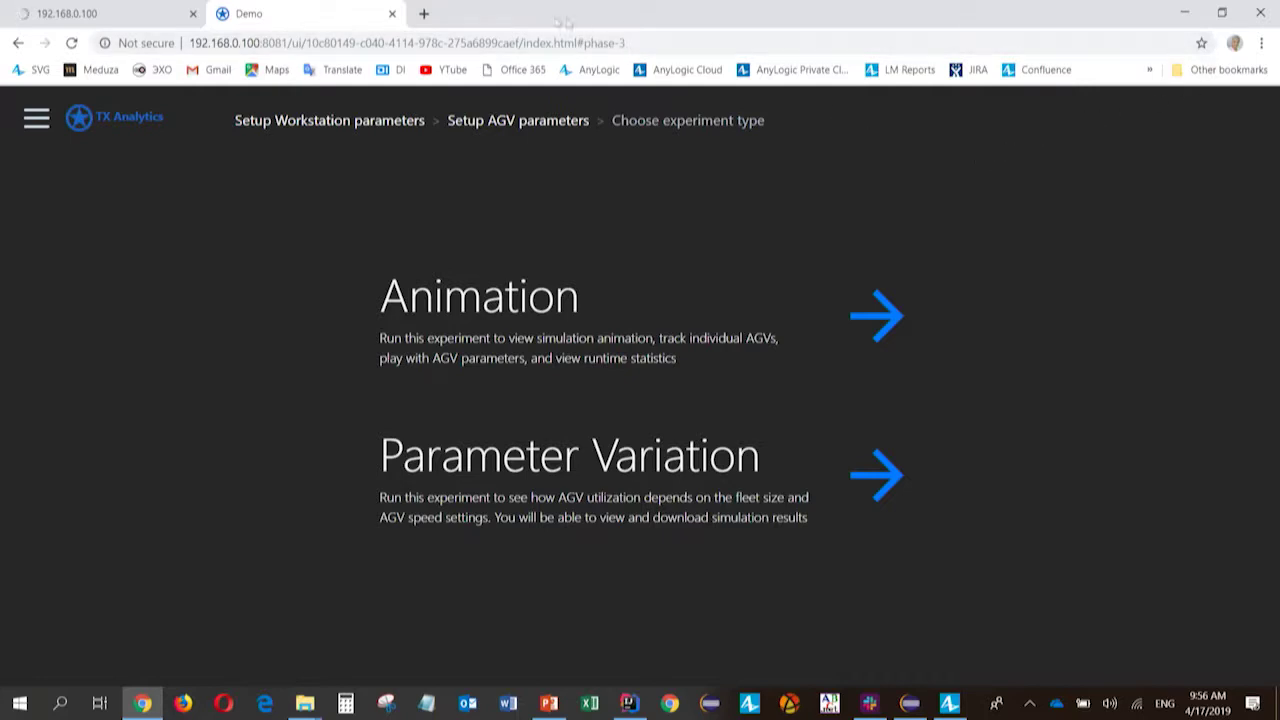
click(425, 14)
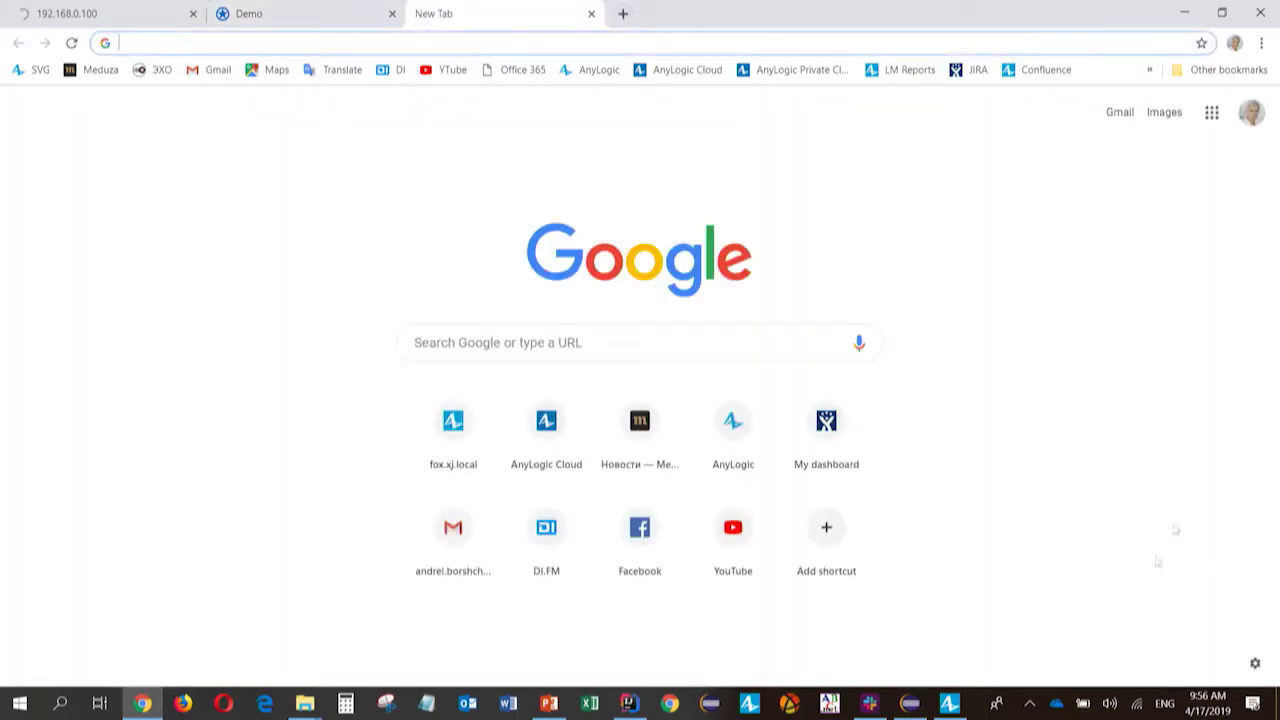
click(700, 71)
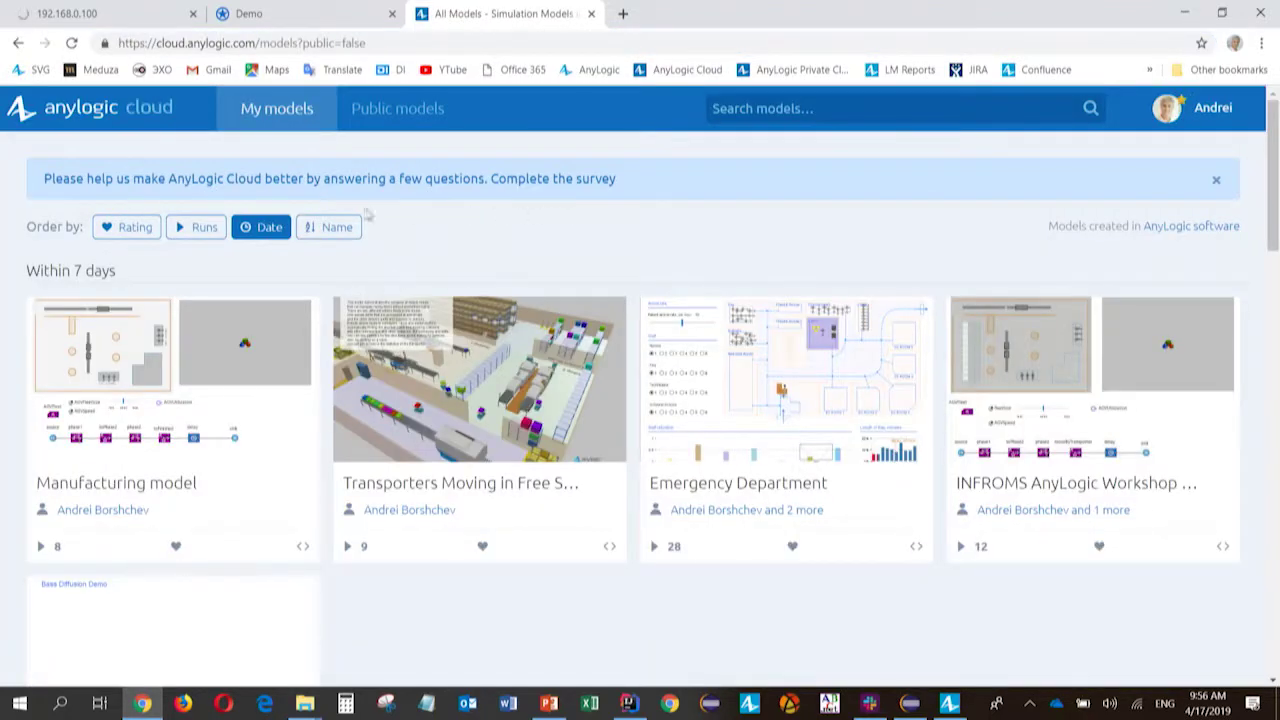
click(226, 370)
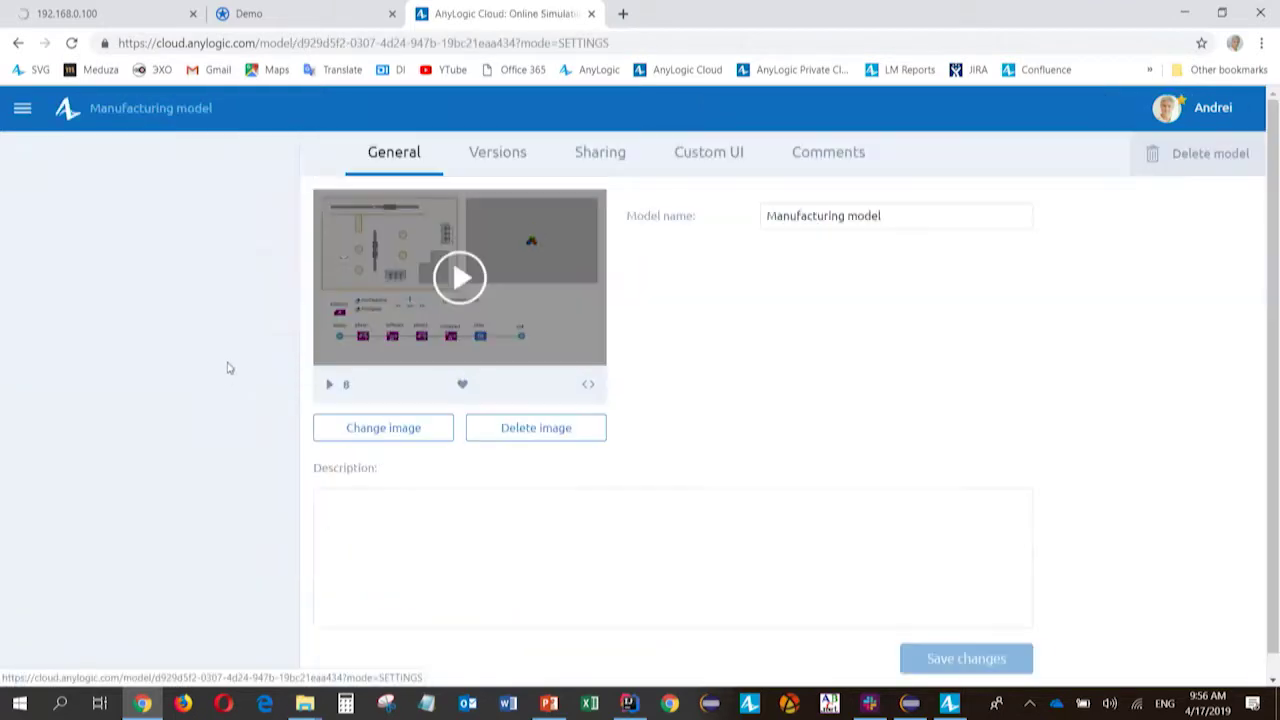
click(710, 155)
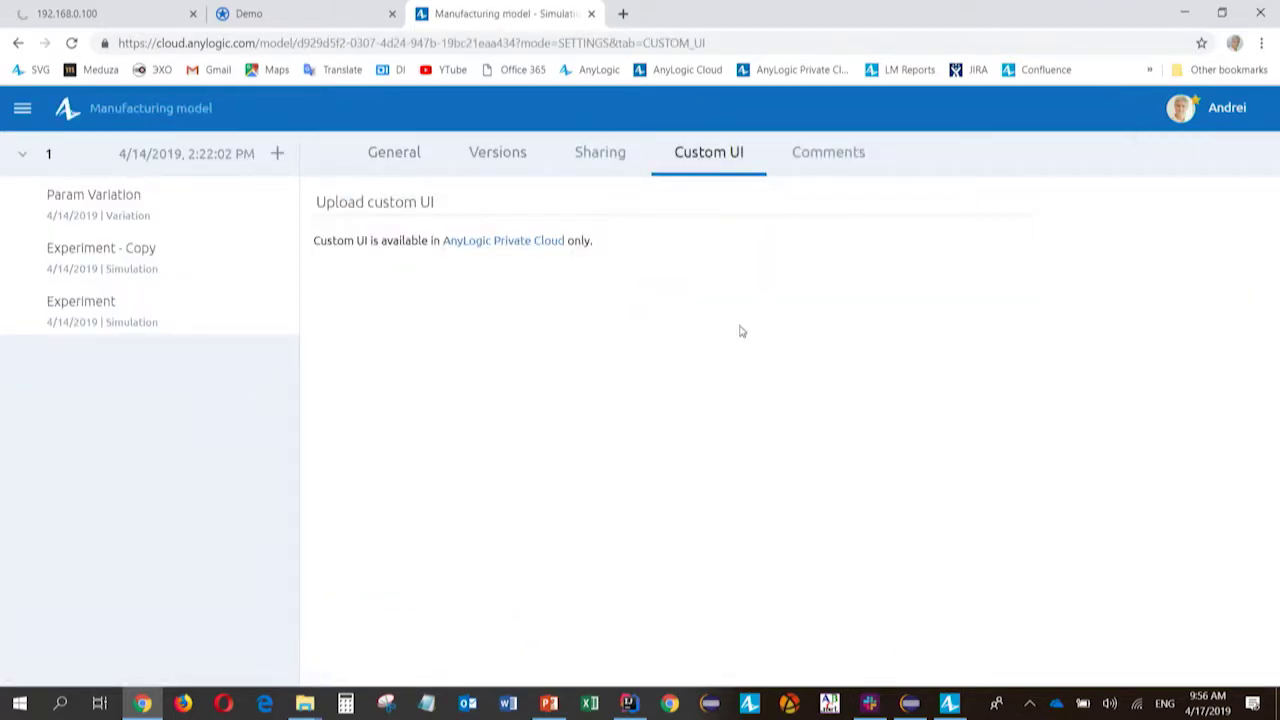